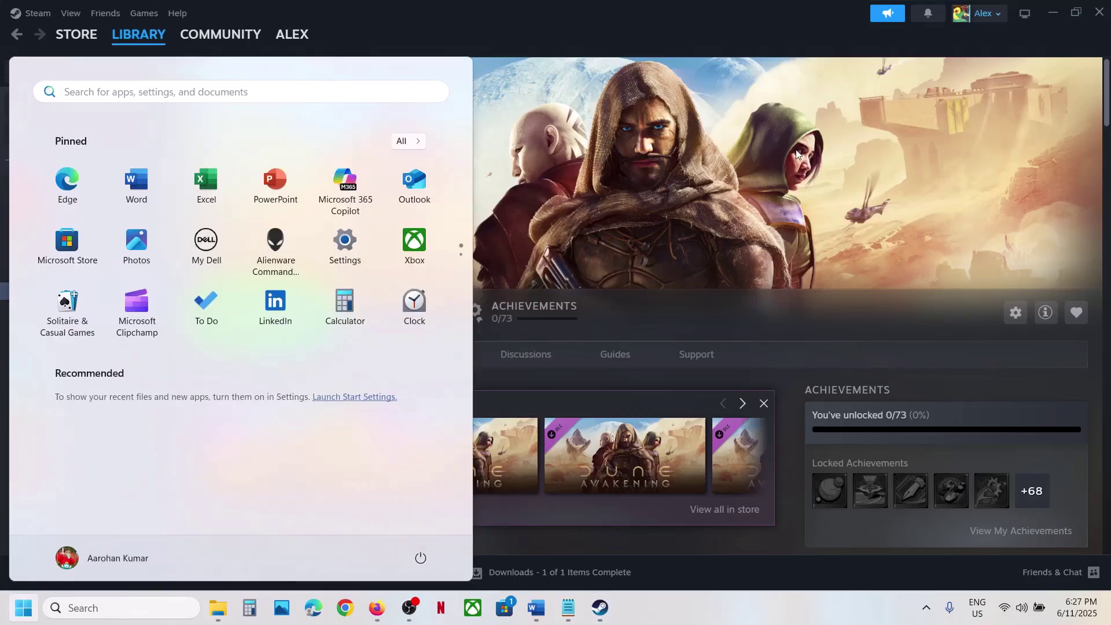
Switch to the Word document, highlight the Step 2 text "Uninstall & Reinstall BattlEye", and return to Steam
{"action": "left_click", "coordinate": [690, 159]}
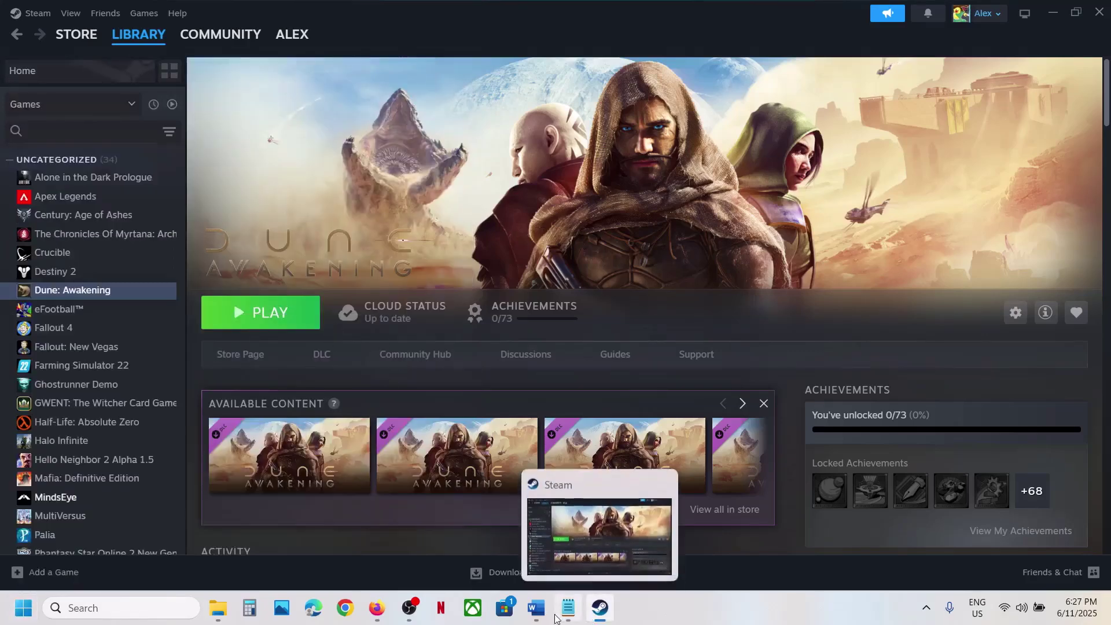
{"action": "left_click", "coordinate": [536, 607]}
{"action": "scroll", "coordinate": [273, 384], "scroll_direction": "down", "scroll_amount": 2}
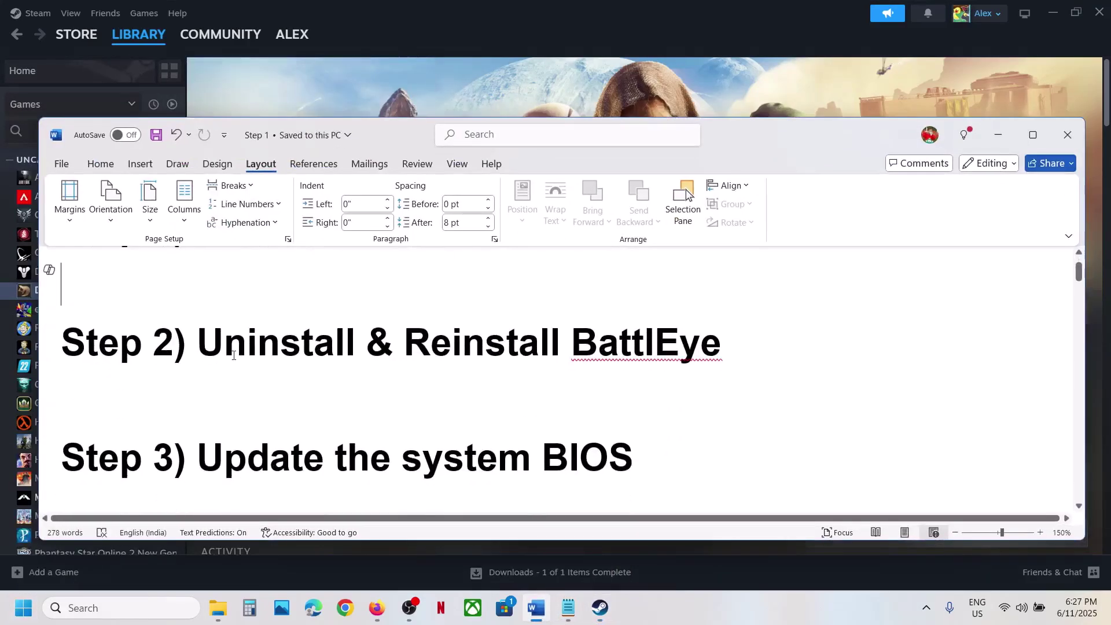
{"action": "left_click_drag", "start_coordinate": [198, 347], "coordinate": [720, 347]}
{"action": "left_click", "coordinate": [449, 82]}
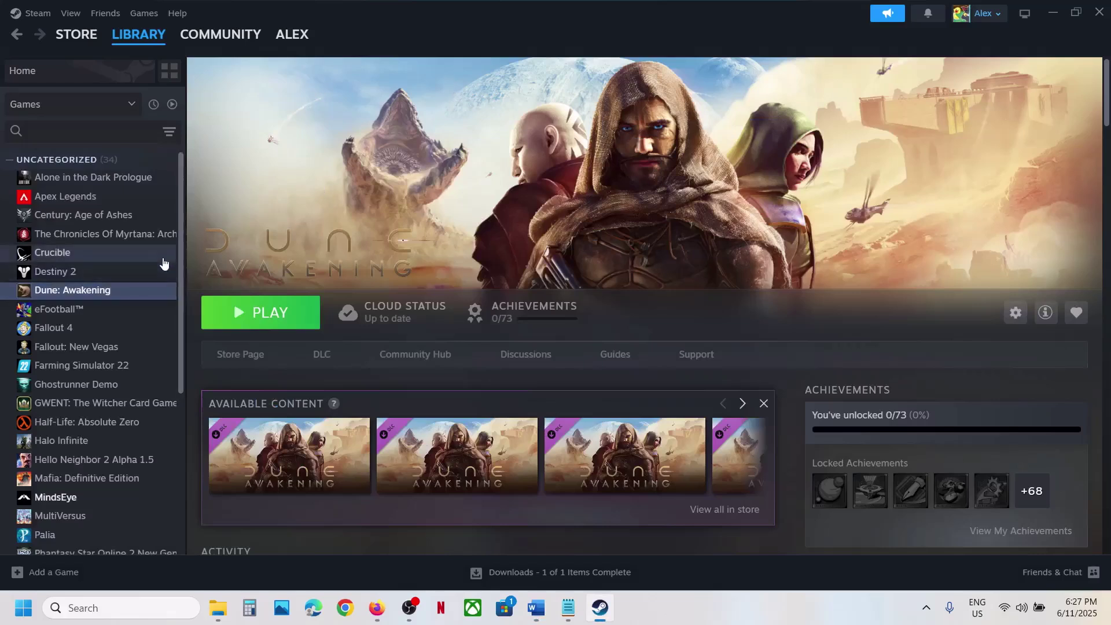
Browse the local files of Dune: Awakening from the Steam library
{"action": "right_click", "coordinate": [89, 296]}
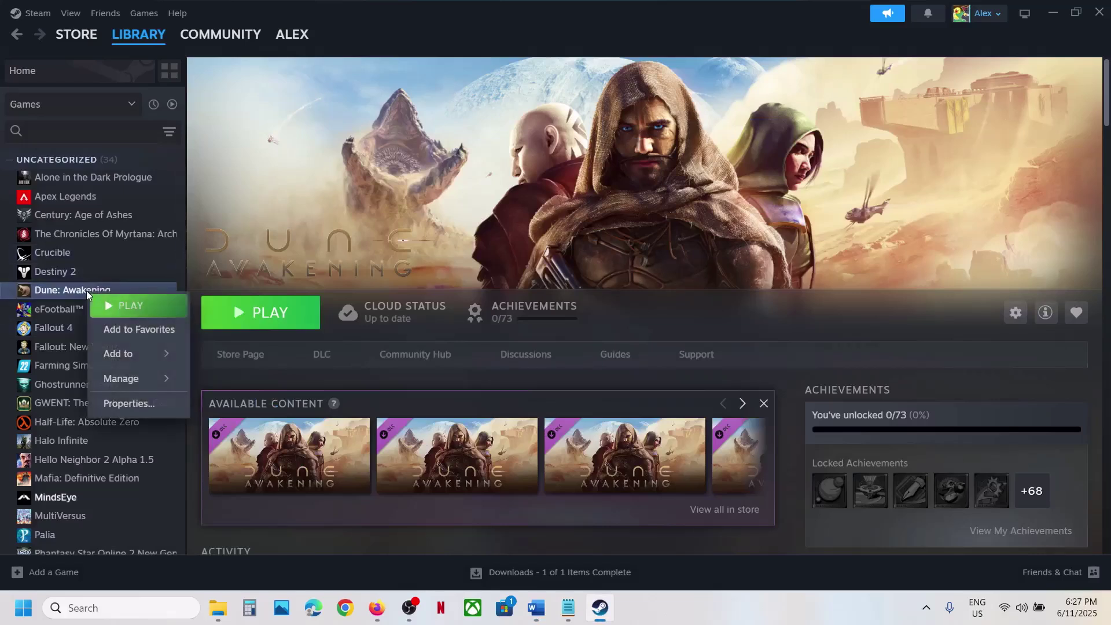
{"action": "mouse_move", "coordinate": [141, 377]}
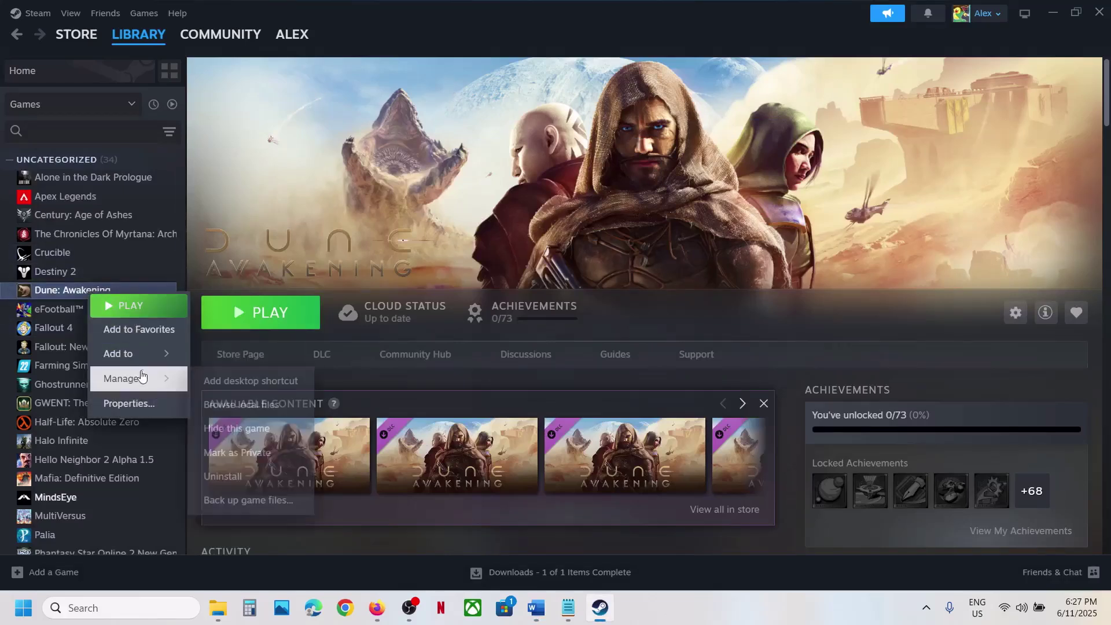
{"action": "left_click", "coordinate": [280, 406]}
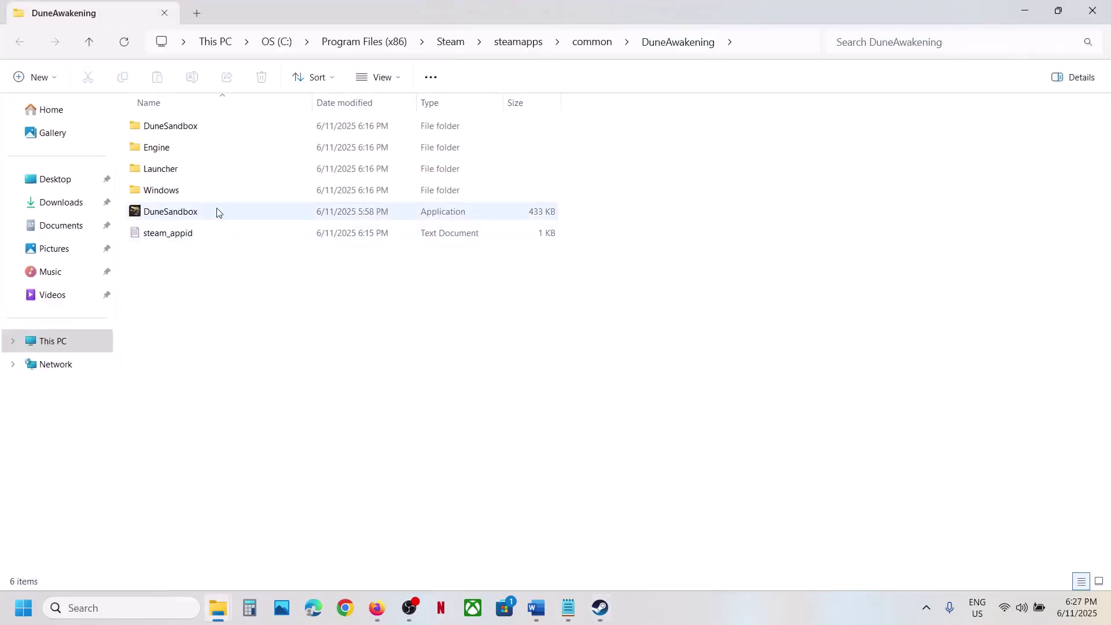
Open the BattlEye folder inside DuneSandbox, Binaries, Win64 in the game's installation folder
{"action": "left_click", "coordinate": [174, 133]}
{"action": "double_click", "coordinate": [185, 132]}
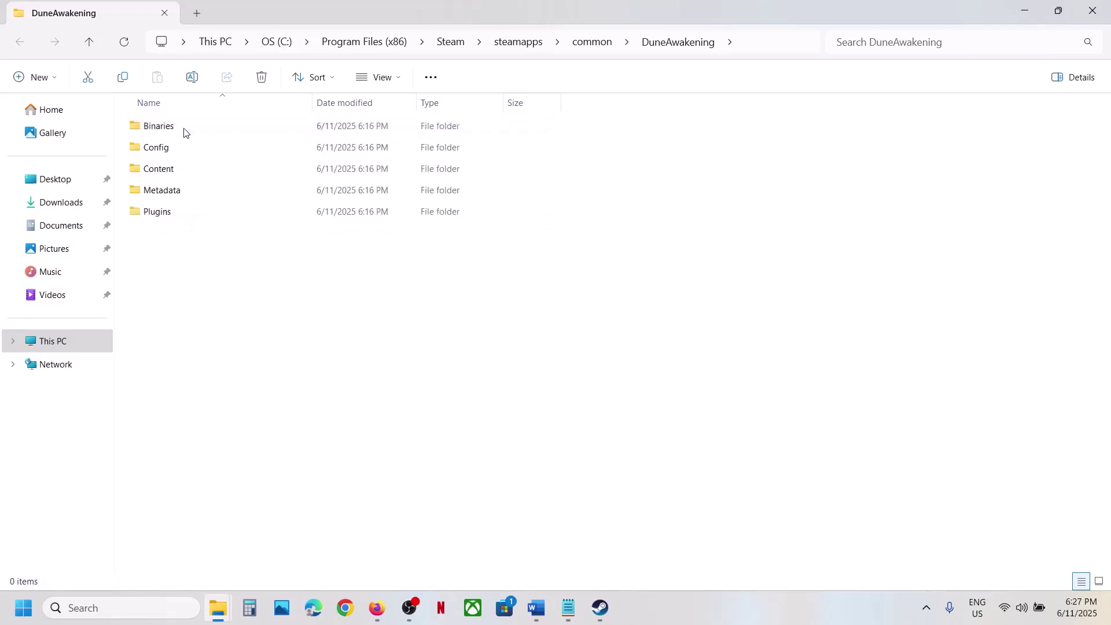
{"action": "double_click", "coordinate": [190, 128]}
{"action": "double_click", "coordinate": [191, 127]}
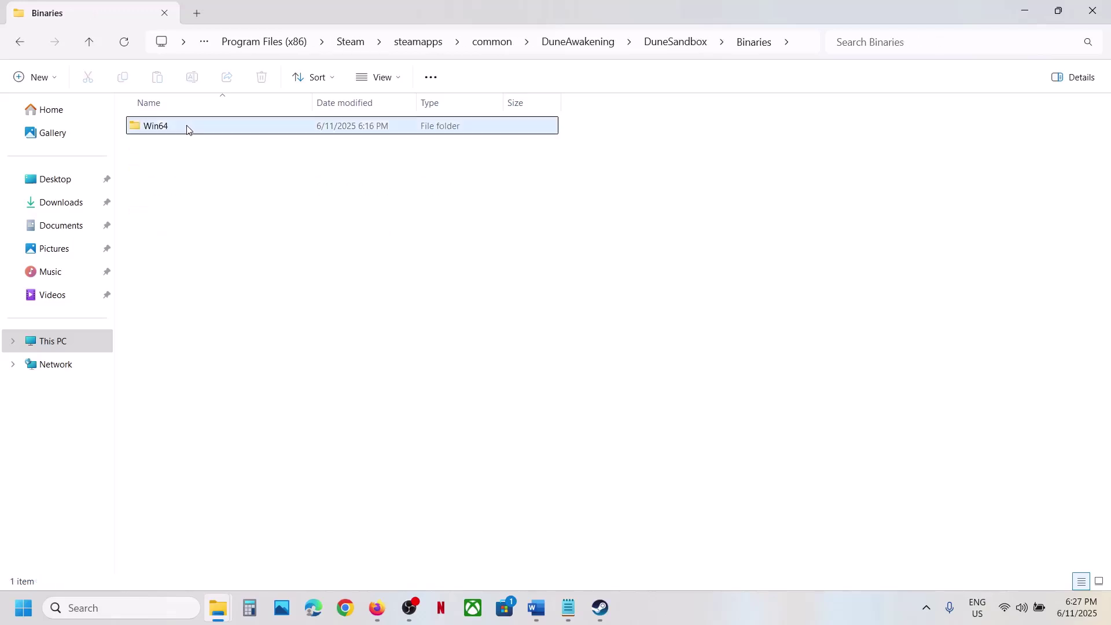
{"action": "left_click", "coordinate": [196, 134]}
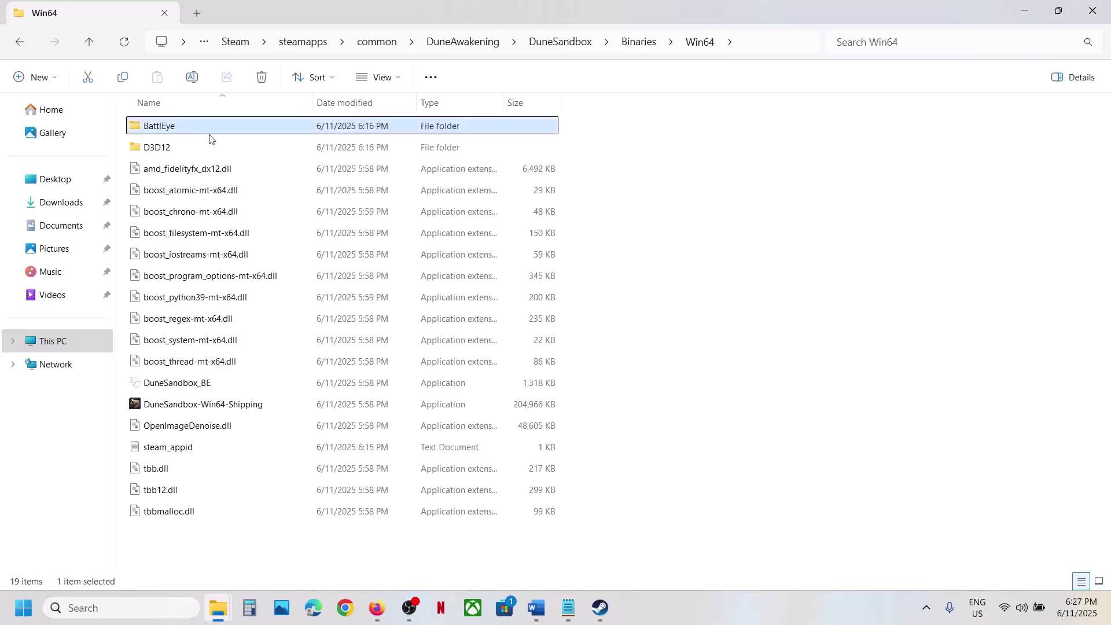
{"action": "double_click", "coordinate": [187, 129]}
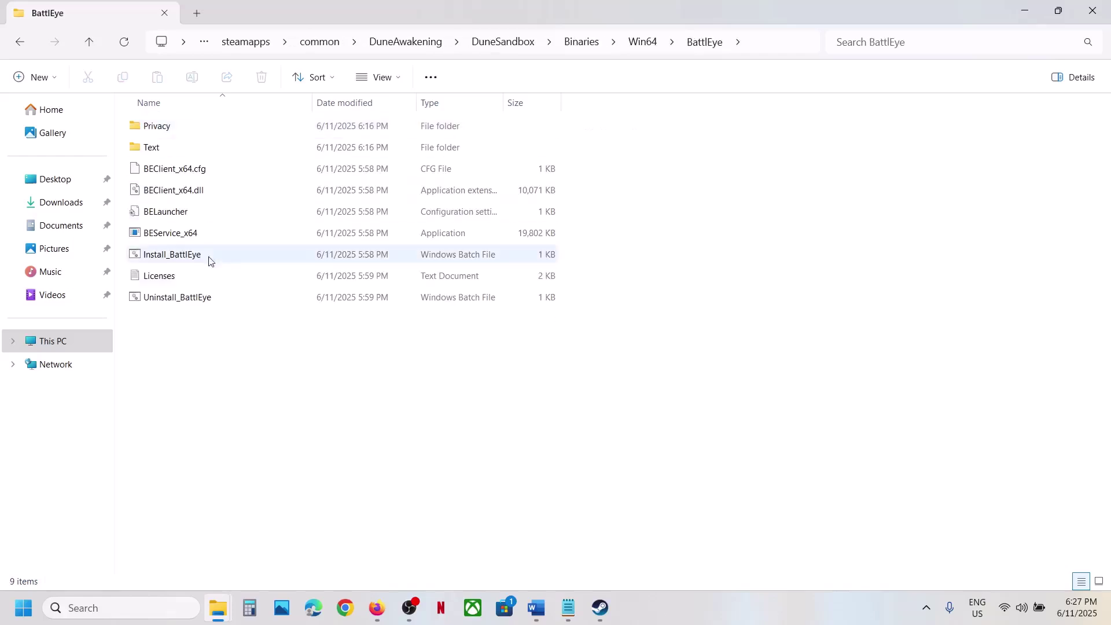
Run Uninstall_BattlEye as administrator and confirm removing the BattlEye Service from the system
{"action": "left_click", "coordinate": [218, 305]}
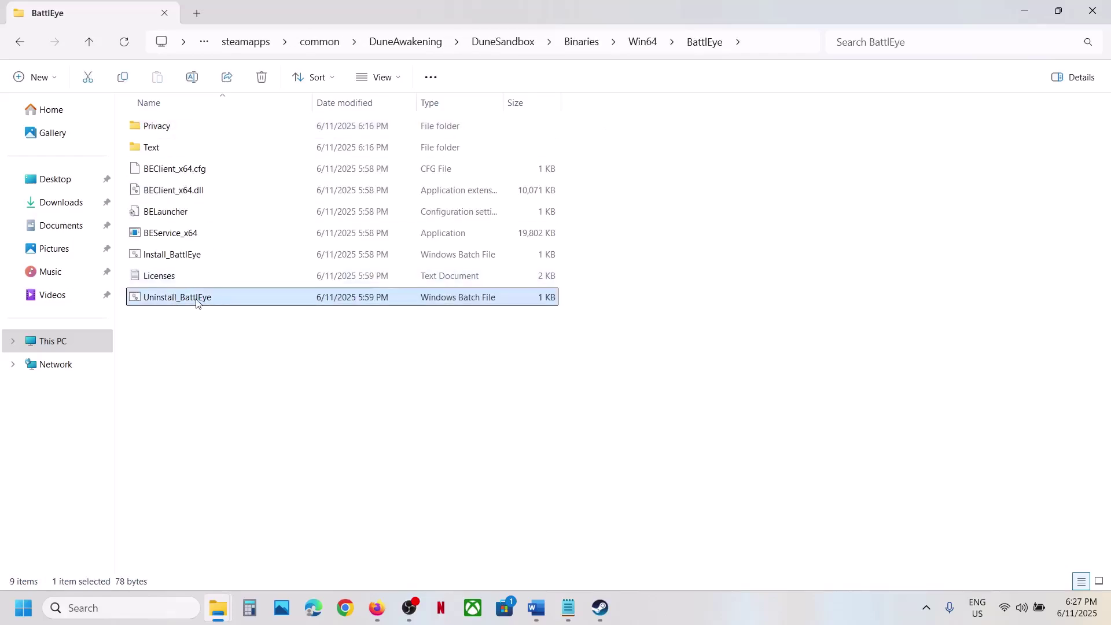
{"action": "right_click", "coordinate": [197, 302]}
{"action": "left_click", "coordinate": [280, 377]}
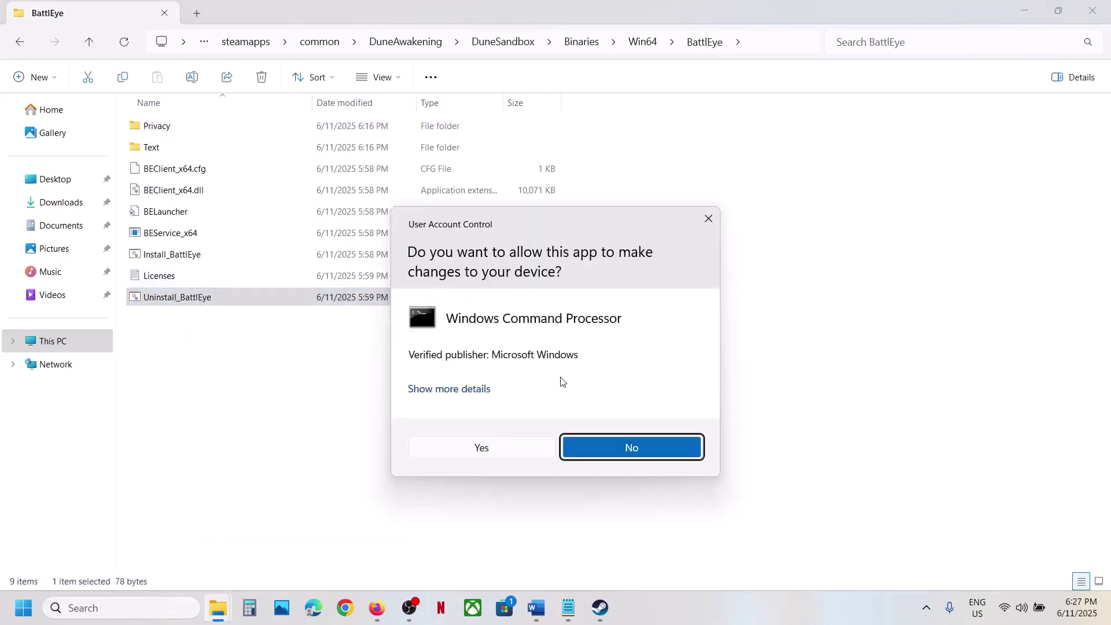
{"action": "left_click", "coordinate": [494, 449]}
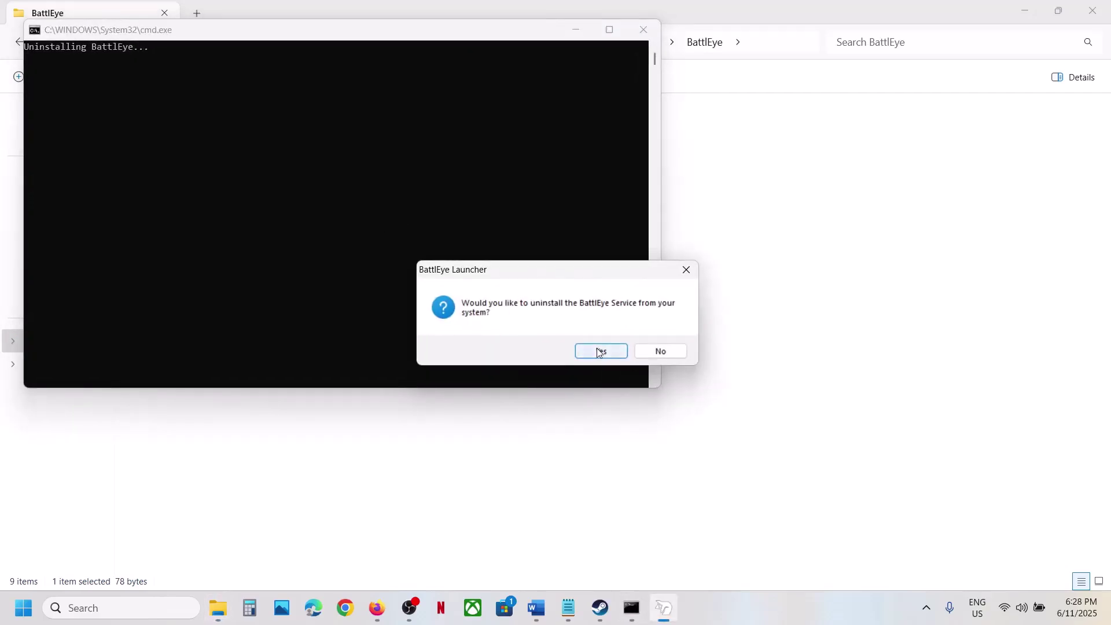
{"action": "left_click", "coordinate": [599, 351]}
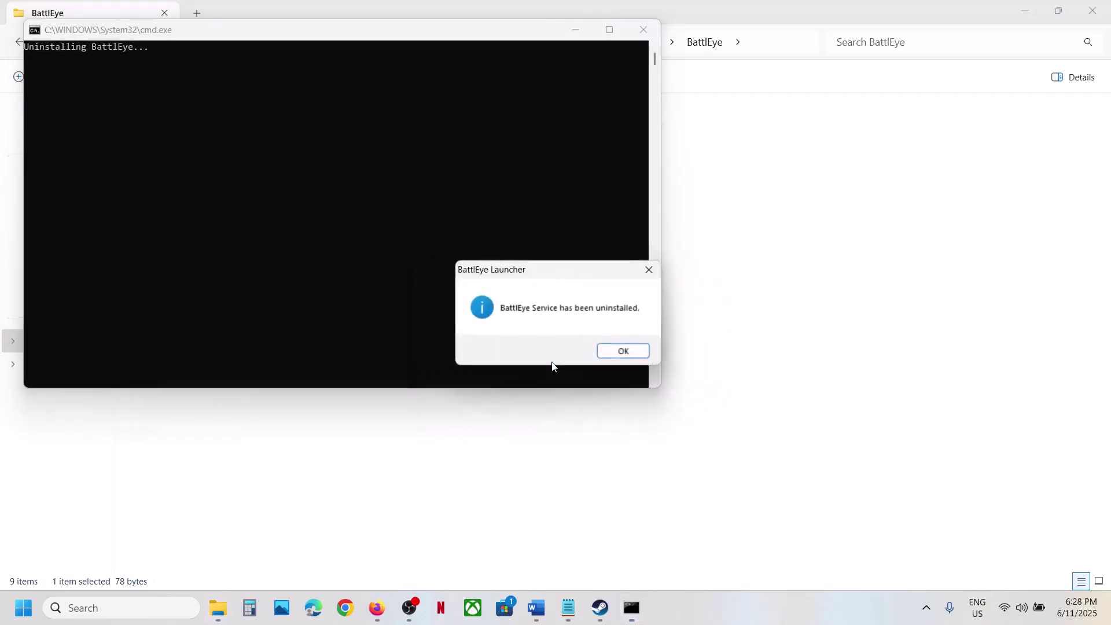
{"action": "left_click", "coordinate": [623, 355]}
Run the Install_BattlEye batch file as administrator and allow it to make changes to the device
{"action": "left_click", "coordinate": [157, 254]}
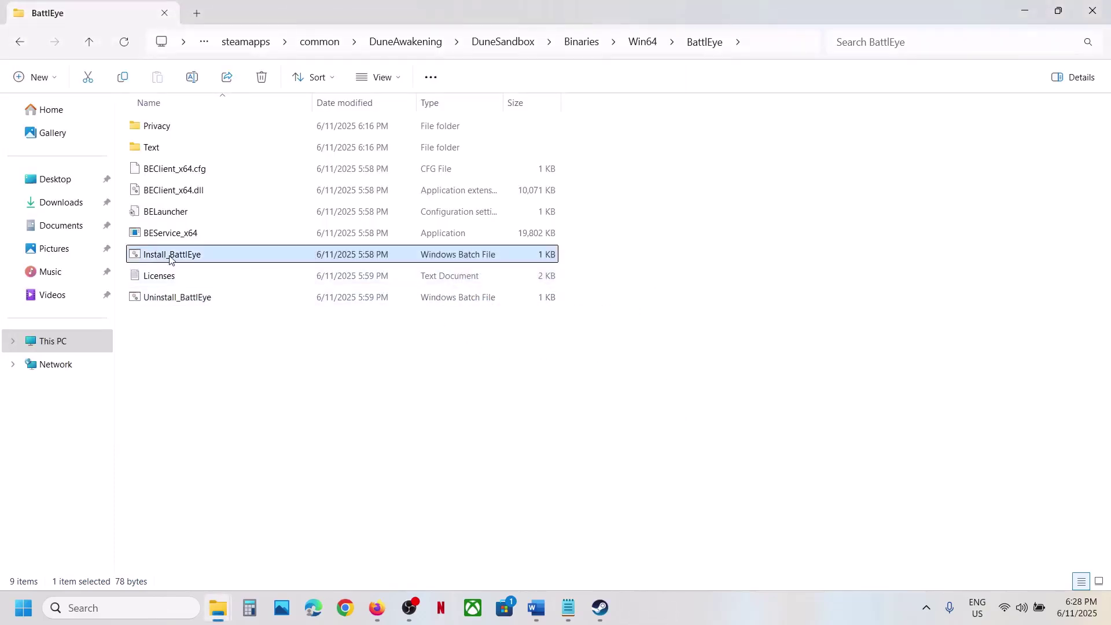
{"action": "right_click", "coordinate": [170, 259]}
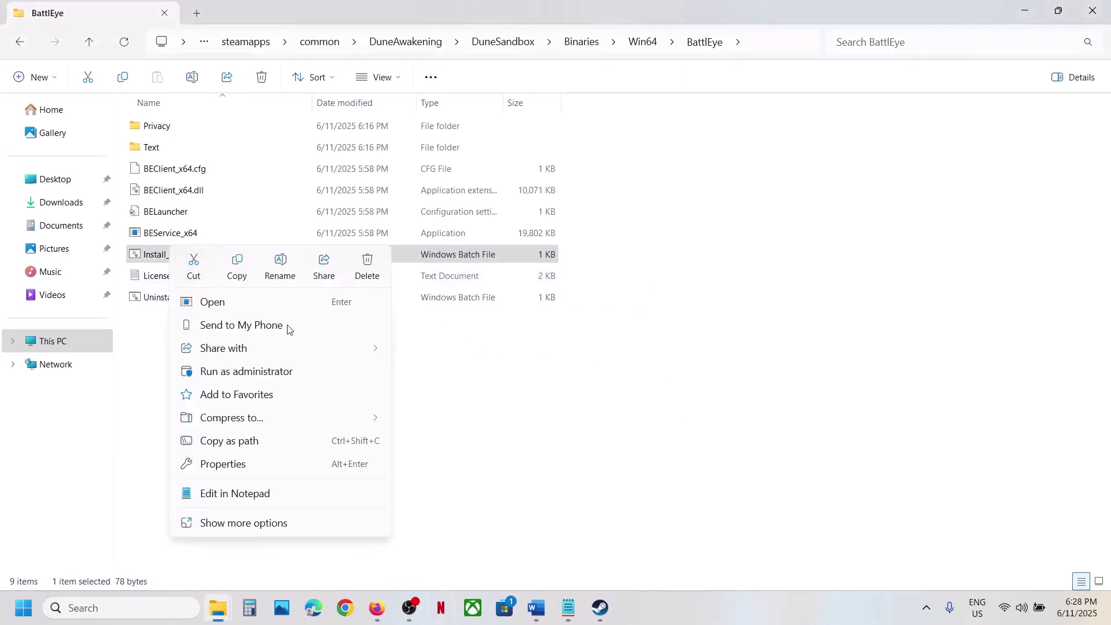
{"action": "left_click", "coordinate": [258, 370]}
{"action": "left_click", "coordinate": [483, 448]}
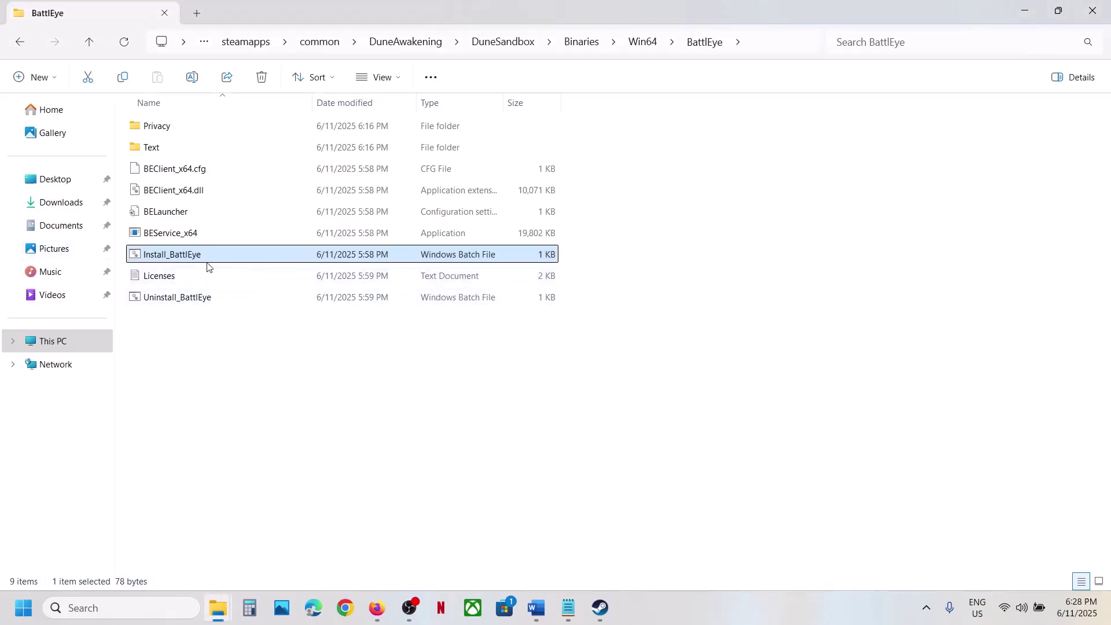
Uninstall the BattlEye Service again by running Uninstall_BattlEye as administrator and accepting the removal
{"action": "left_click", "coordinate": [604, 617]}
{"action": "left_click", "coordinate": [604, 617]}
{"action": "left_click", "coordinate": [178, 300]}
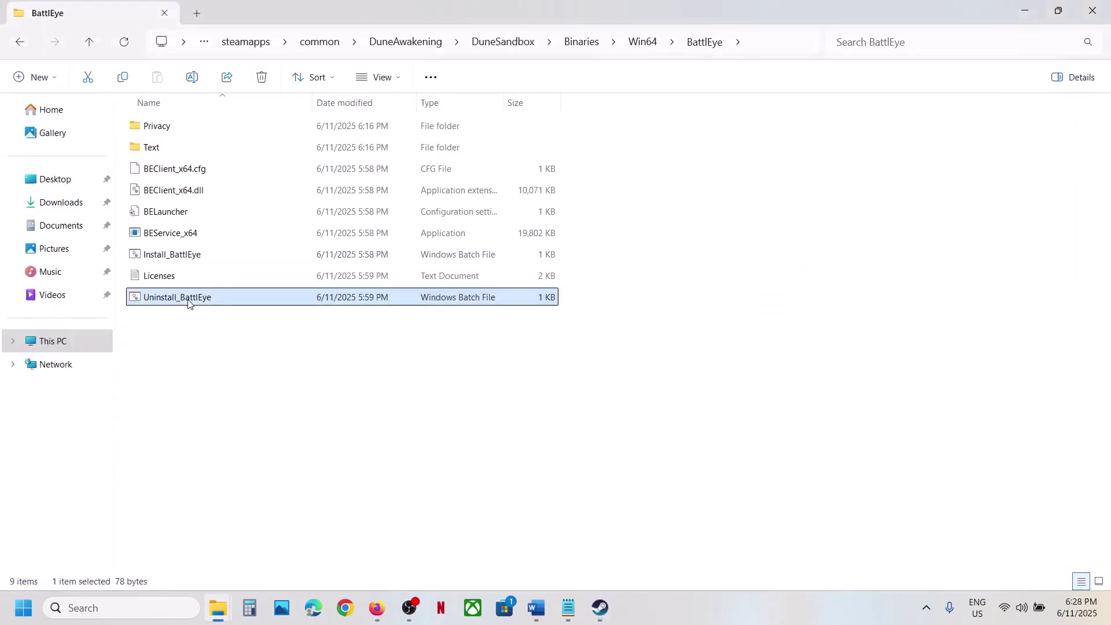
{"action": "right_click", "coordinate": [188, 302]}
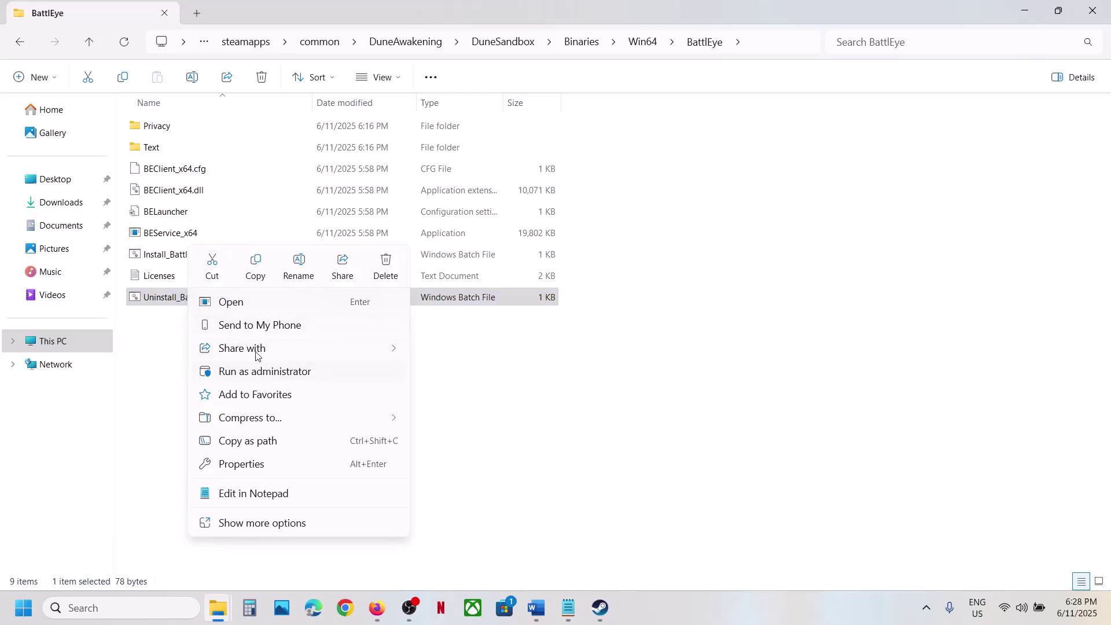
{"action": "left_click", "coordinate": [255, 370]}
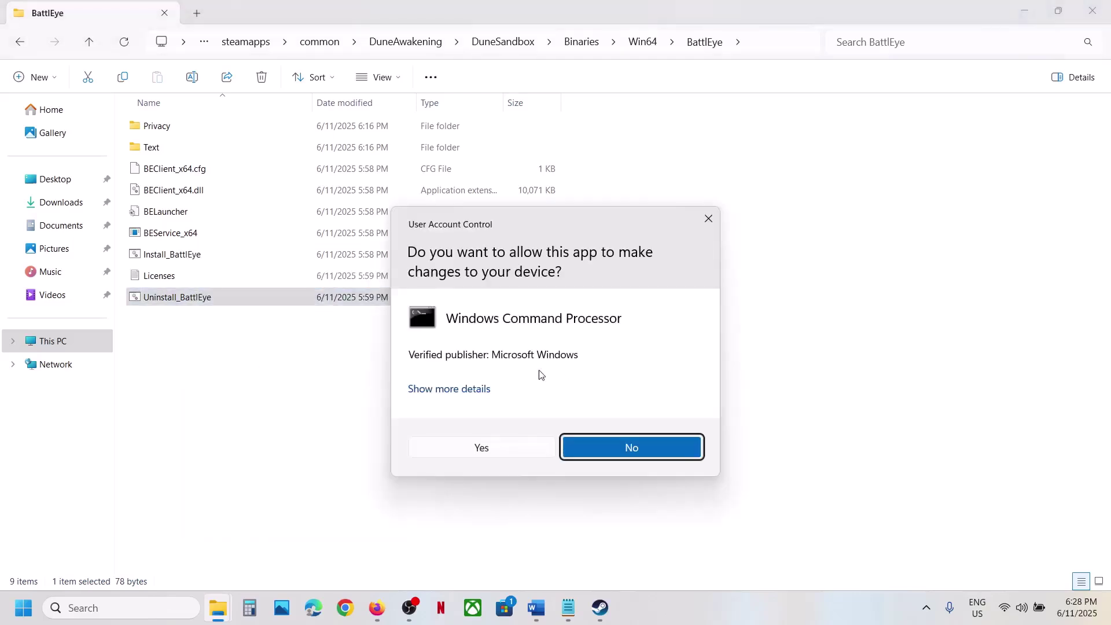
{"action": "left_click", "coordinate": [485, 451]}
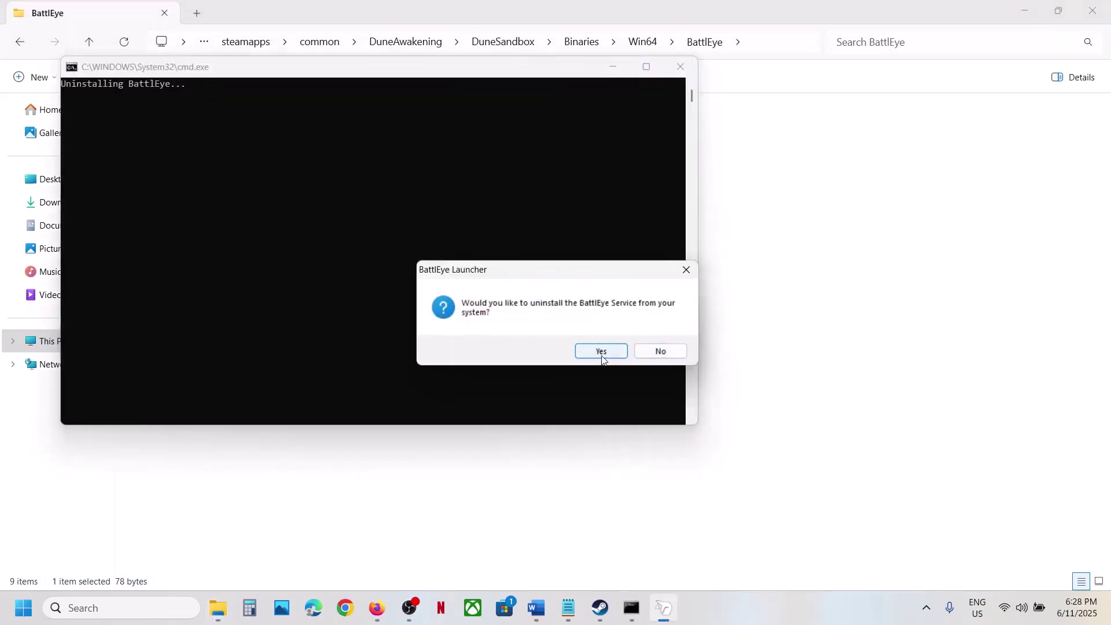
{"action": "left_click", "coordinate": [600, 349]}
{"action": "left_click", "coordinate": [603, 352]}
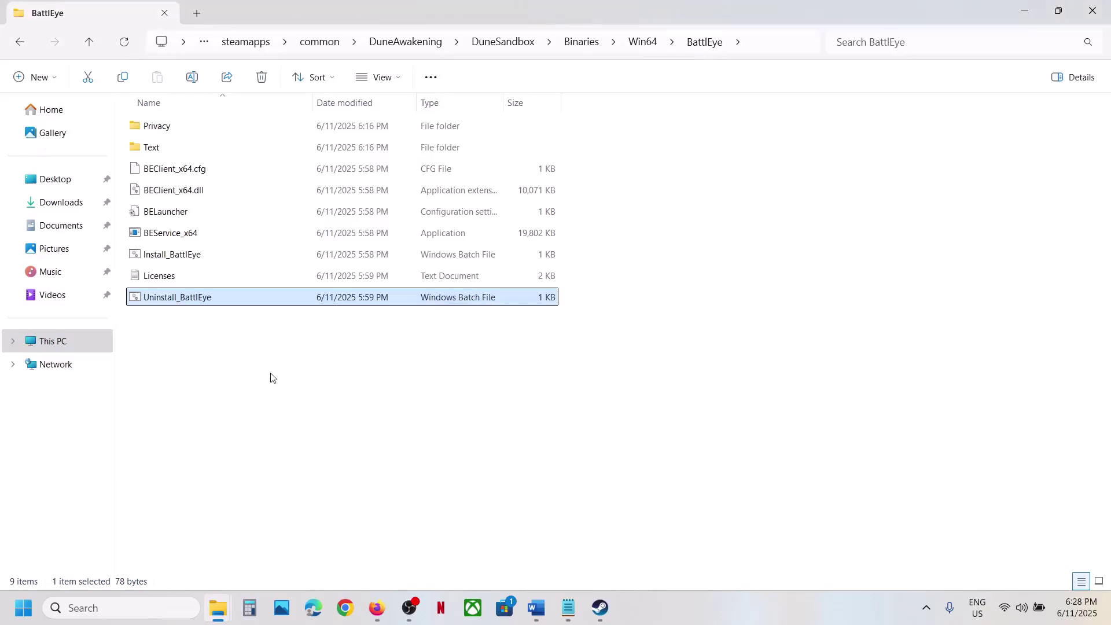
Launch Dune: Awakening through Steam and the Funcom Launcher, accepting BattlEye's data notice and allowing BattlEye Launcher to make changes
{"action": "left_click", "coordinate": [613, 620]}
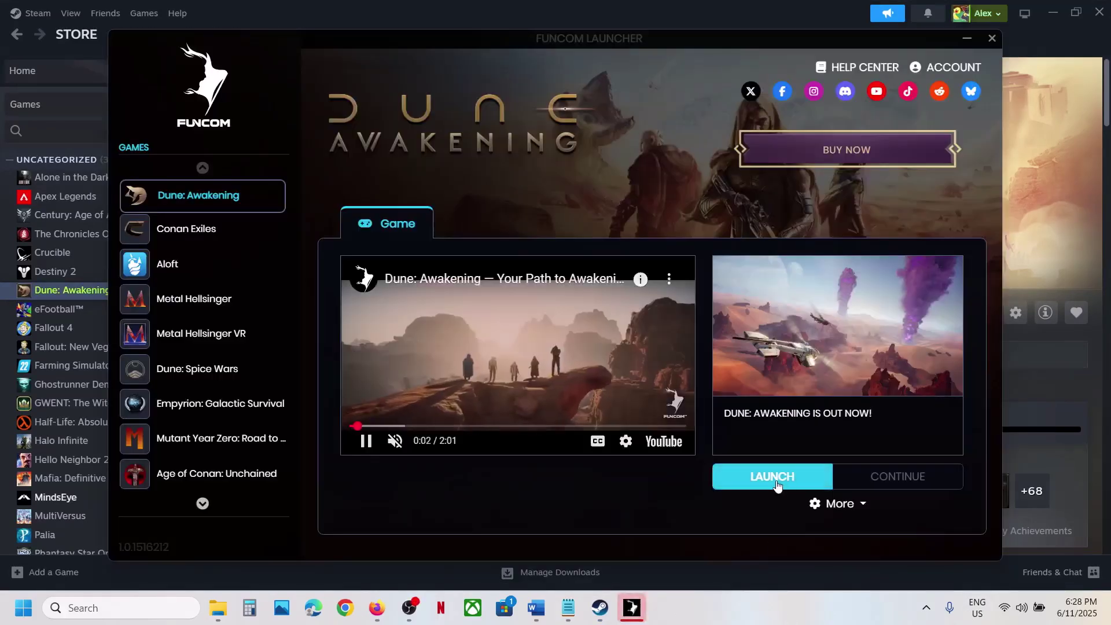
{"action": "left_click", "coordinate": [772, 483]}
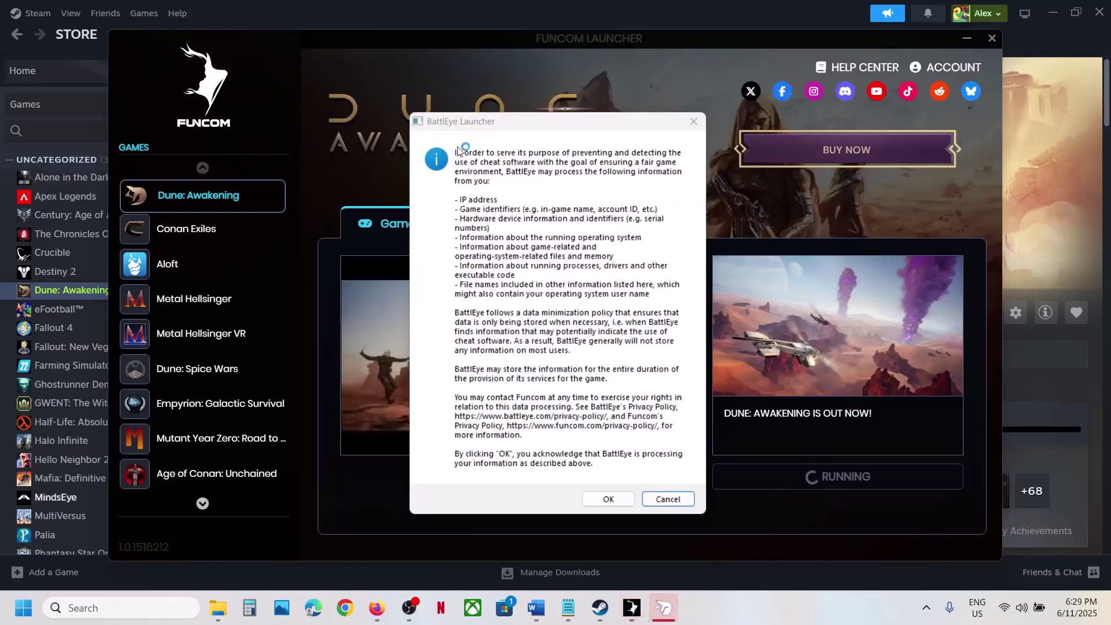
{"action": "left_click", "coordinate": [608, 499]}
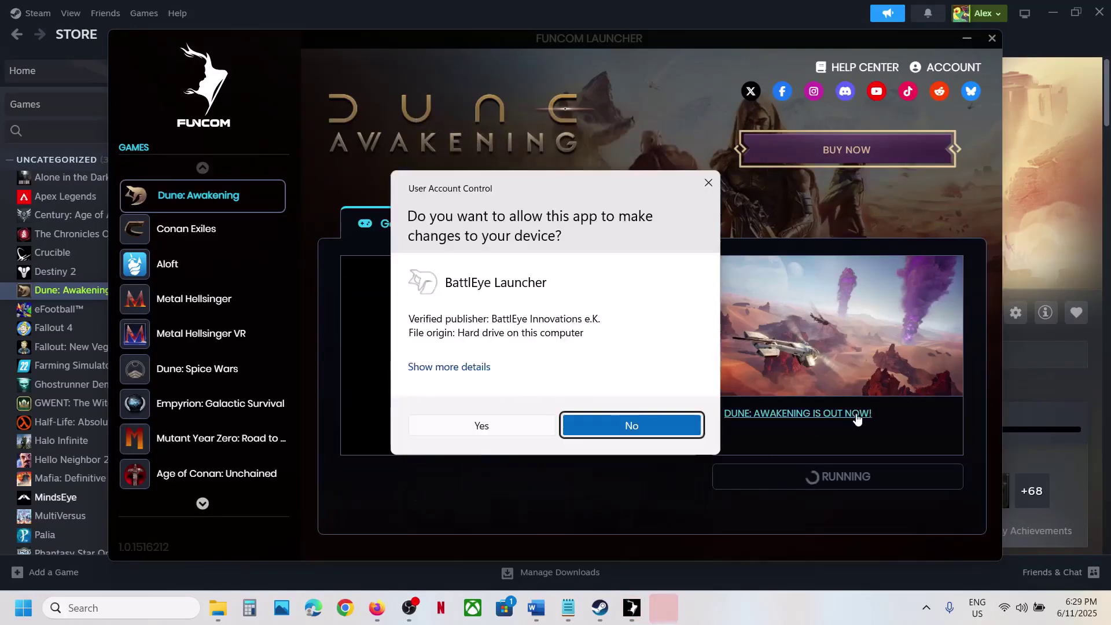
{"action": "left_click", "coordinate": [475, 426]}
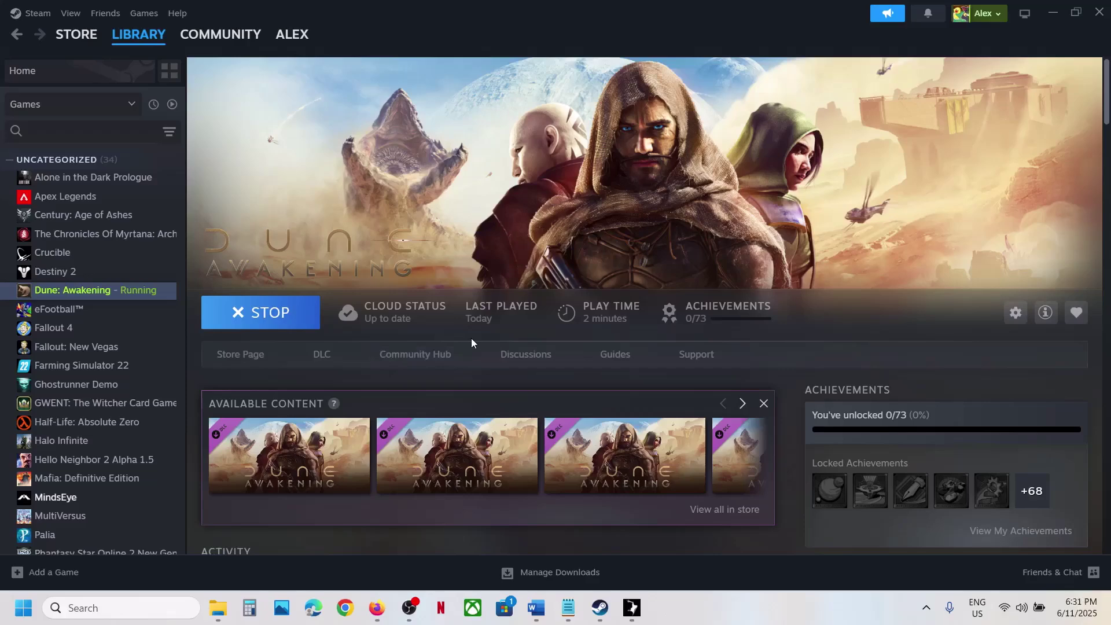
{"action": "left_click", "coordinate": [632, 607]}
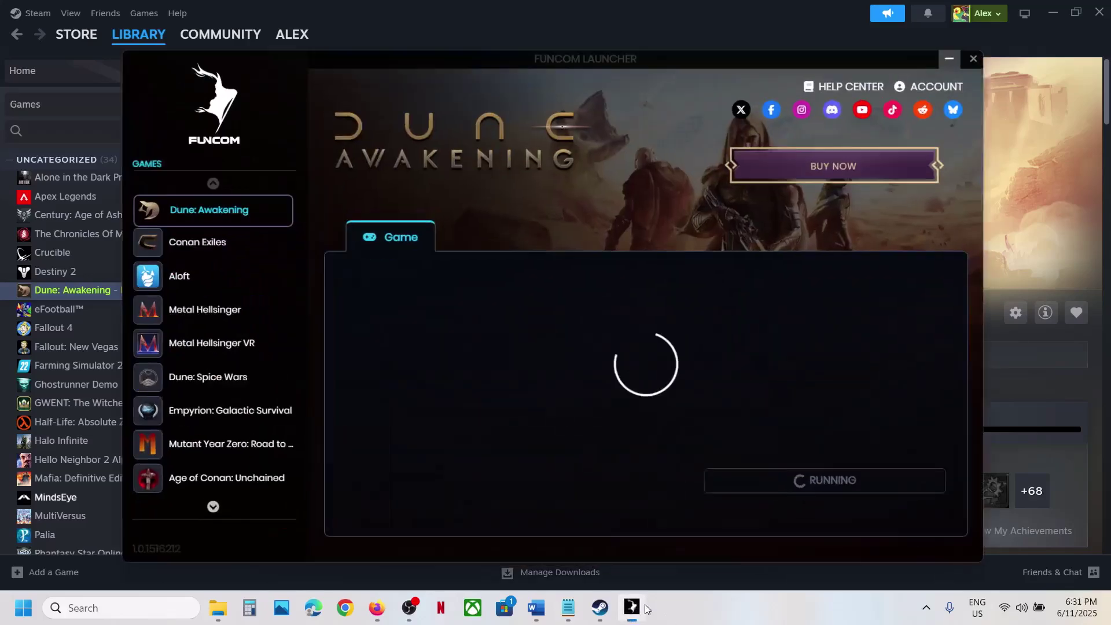
{"action": "left_click", "coordinate": [1046, 184]}
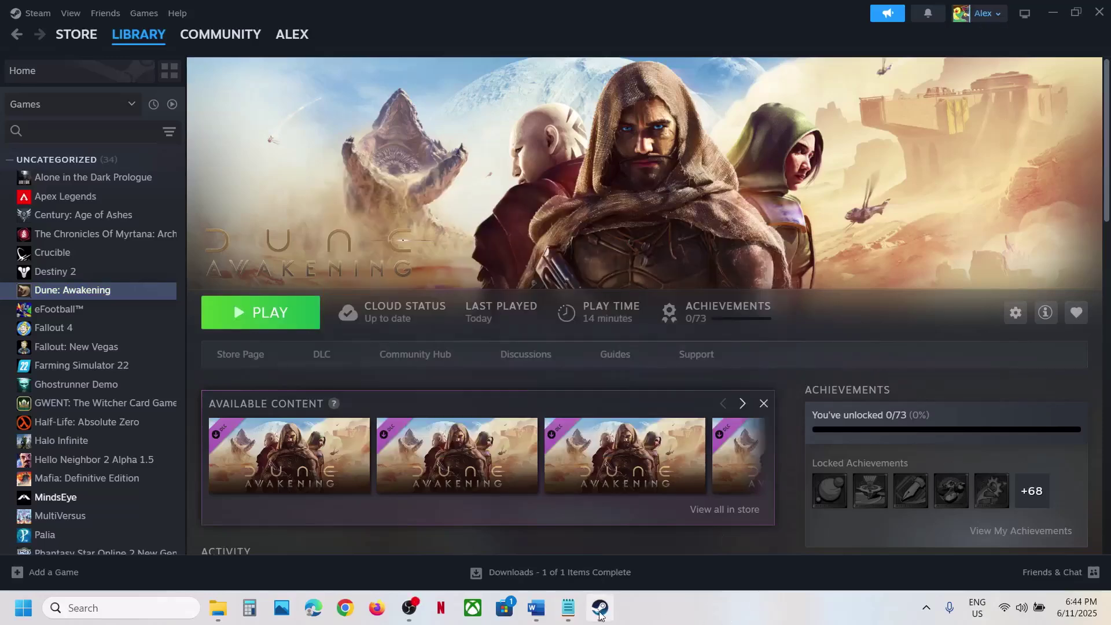
{"action": "mouse_move", "coordinate": [614, 618]}
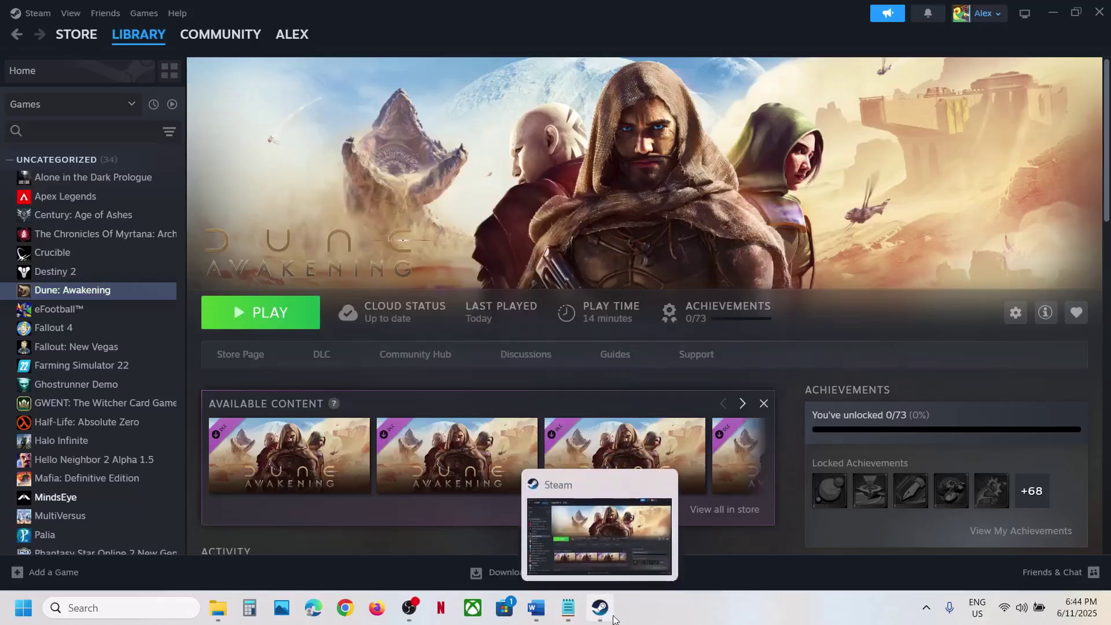
Return to the Word document and highlight the Step 3 text "Update the system BIOS"
{"action": "left_click", "coordinate": [536, 607]}
{"action": "scroll", "coordinate": [258, 456], "scroll_direction": "down", "scroll_amount": 1}
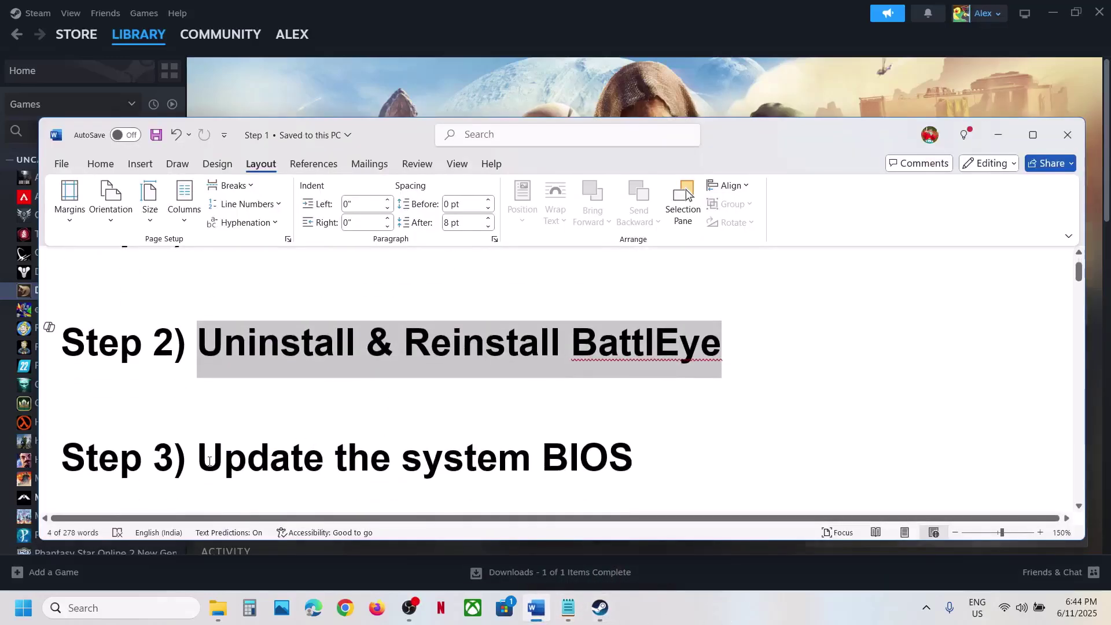
{"action": "left_click_drag", "start_coordinate": [210, 461], "coordinate": [589, 469]}
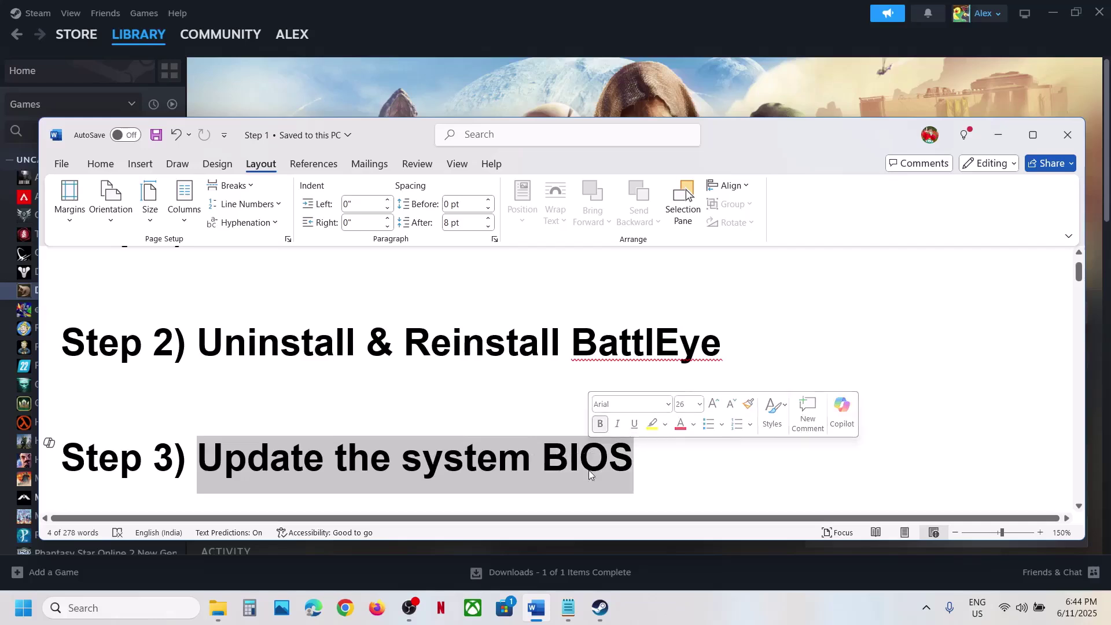
{"action": "left_click", "coordinate": [716, 618]}
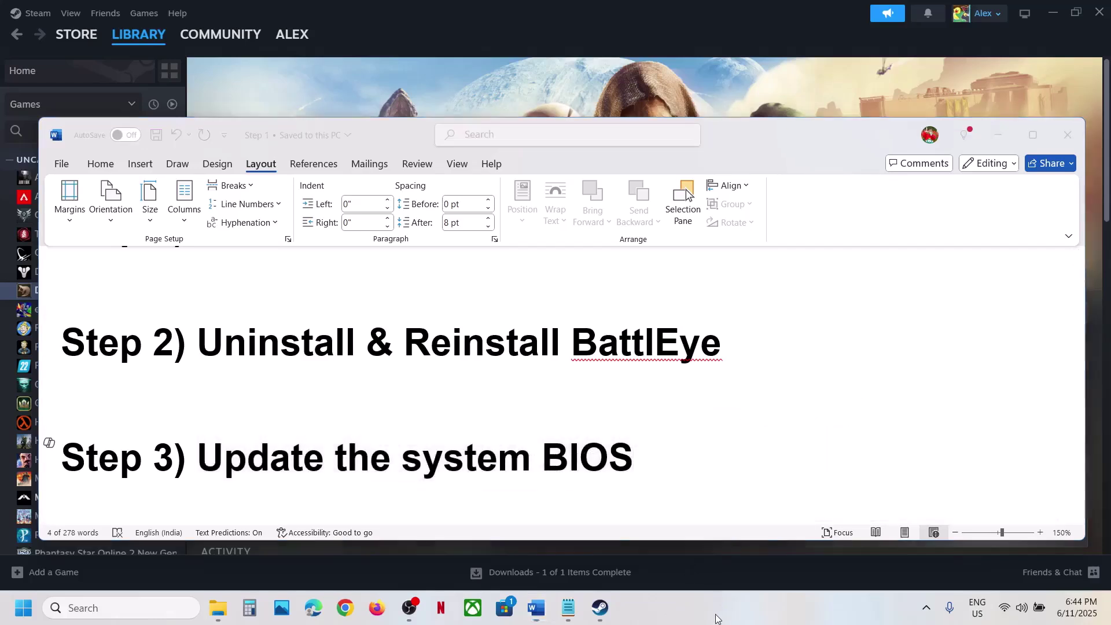
{"action": "left_click", "coordinate": [263, 460]}
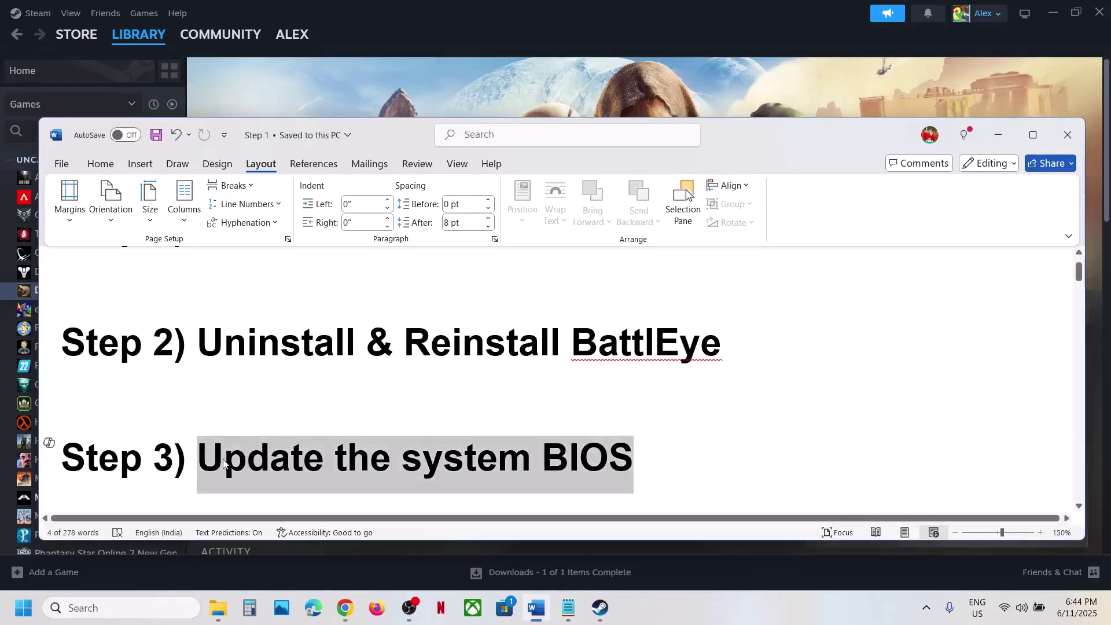
{"action": "left_click", "coordinate": [632, 81]}
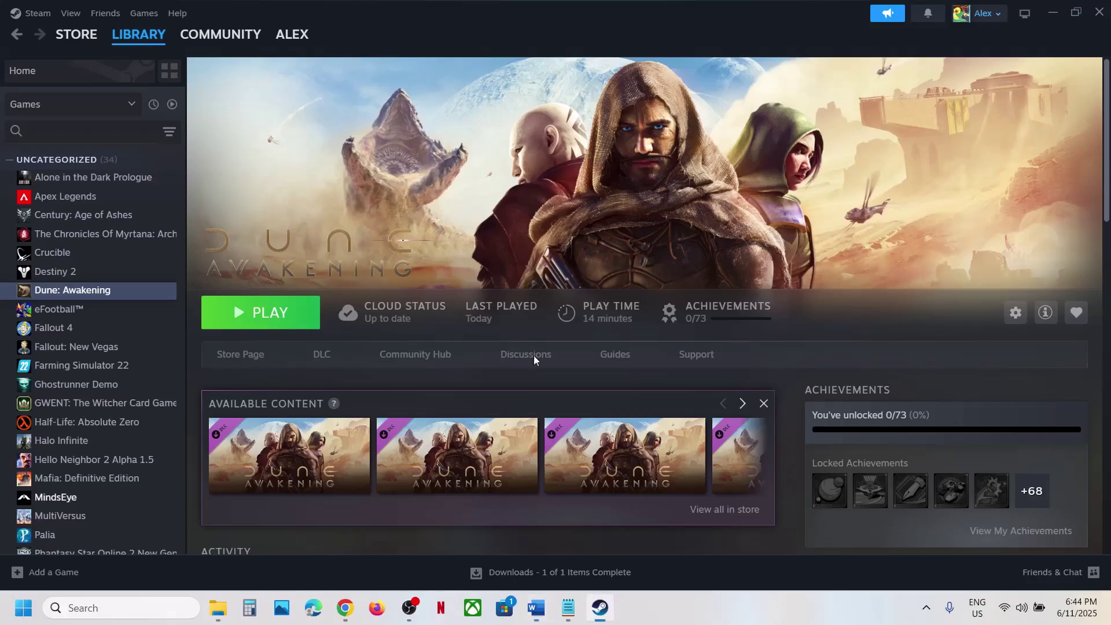
{"action": "left_click", "coordinate": [536, 607]}
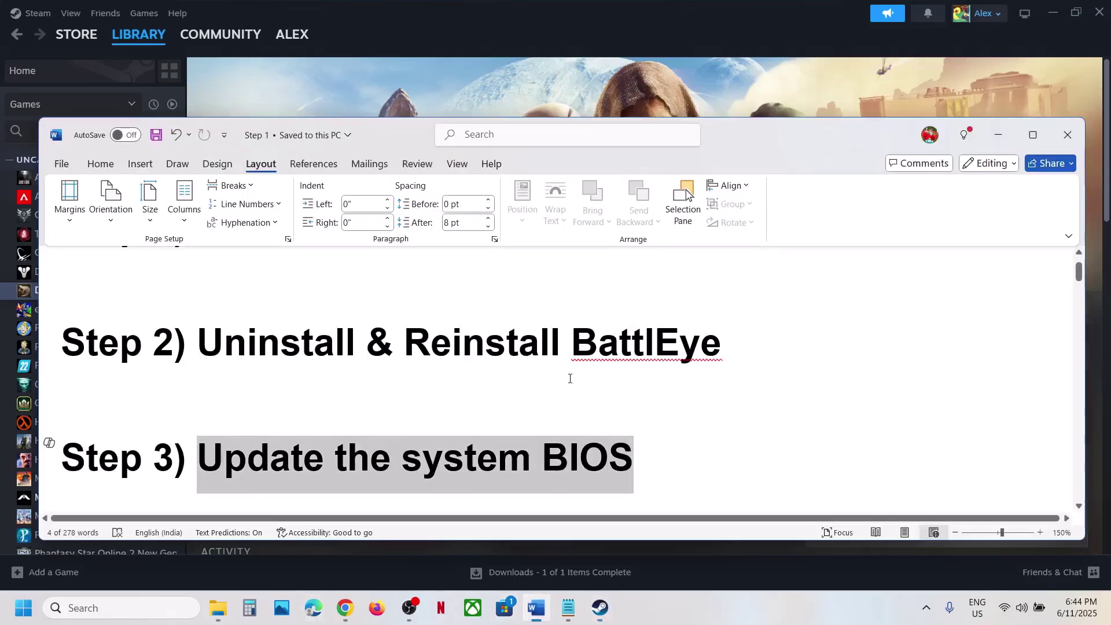
Reselect the Step 3 BIOS update text in the document and switch to the Dell Support page in Chrome
{"action": "left_click", "coordinate": [277, 461]}
{"action": "left_click_drag", "start_coordinate": [174, 460], "coordinate": [601, 461]}
{"action": "left_click", "coordinate": [346, 608]}
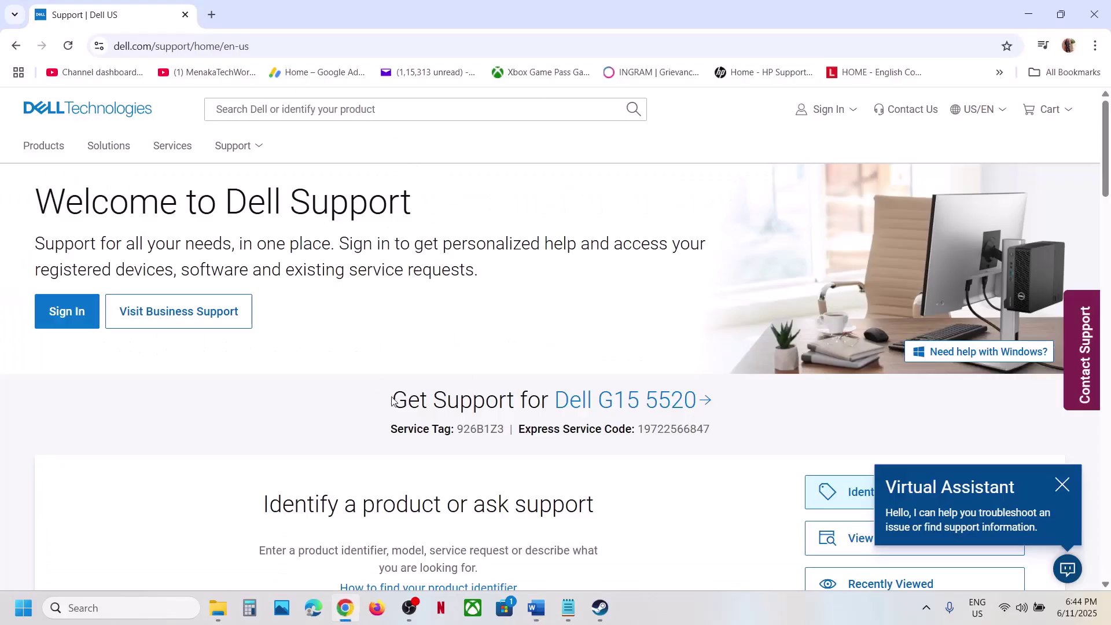
Browse all Dell products through Computers, Laptops and G Series, and open the Dell G15 5510 support page
{"action": "scroll", "coordinate": [506, 373], "scroll_direction": "down", "scroll_amount": 3}
{"action": "scroll", "coordinate": [507, 372], "scroll_direction": "down", "scroll_amount": 3}
{"action": "left_click", "coordinate": [882, 270]}
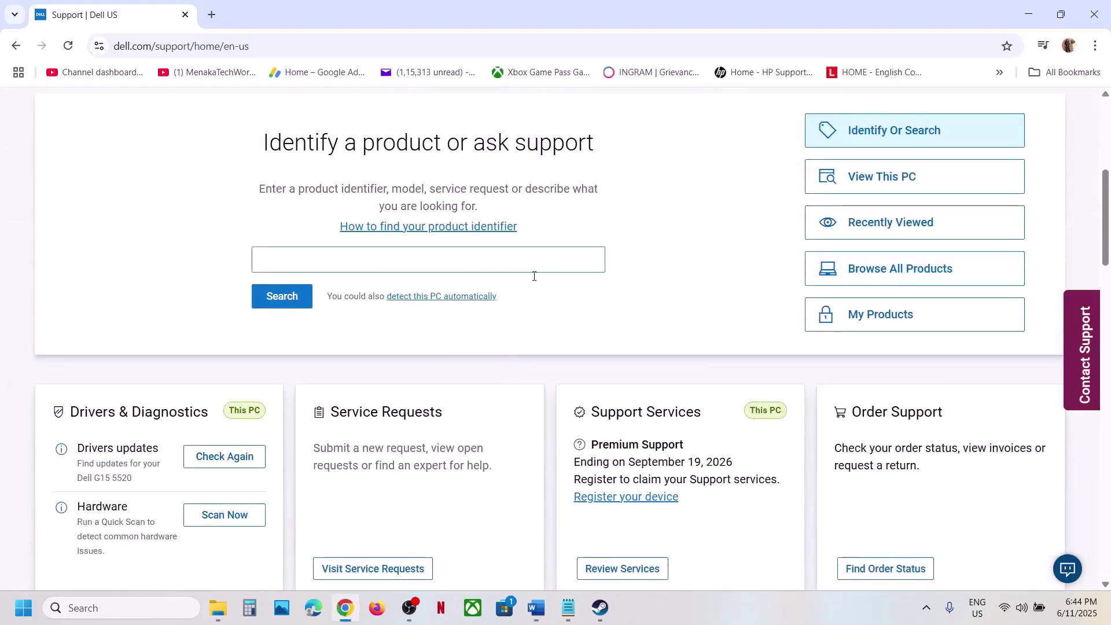
{"action": "left_click", "coordinate": [287, 360]}
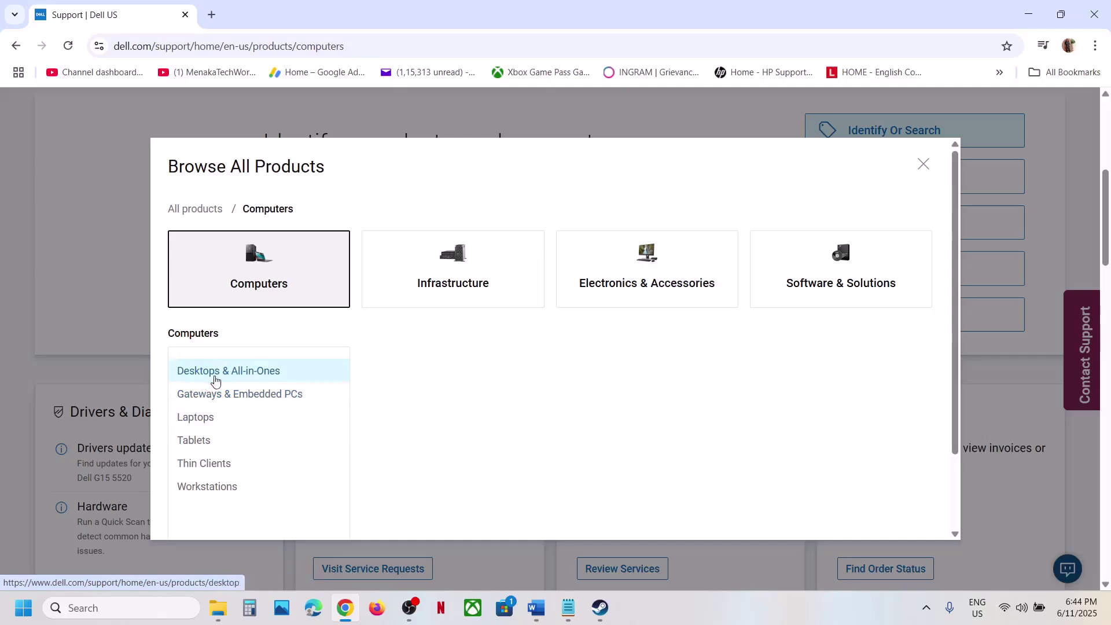
{"action": "left_click", "coordinate": [211, 418]}
{"action": "scroll", "coordinate": [520, 400], "scroll_direction": "down", "scroll_amount": 2}
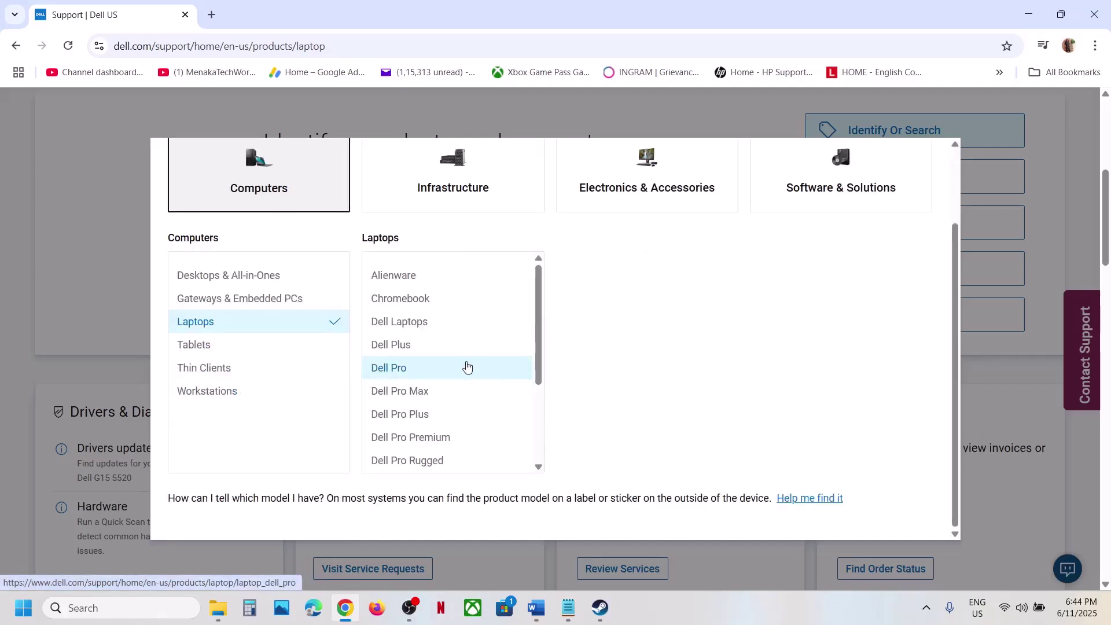
{"action": "scroll", "coordinate": [466, 368], "scroll_direction": "down", "scroll_amount": 2}
{"action": "left_click", "coordinate": [390, 348]}
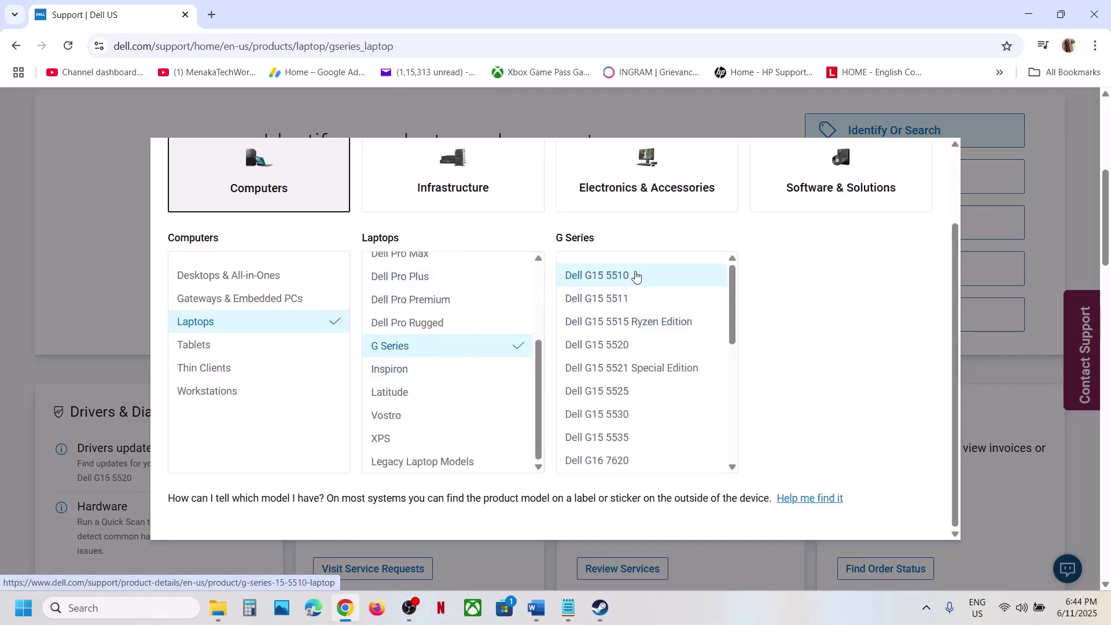
{"action": "left_click", "coordinate": [638, 275]}
{"action": "left_click", "coordinate": [860, 405]}
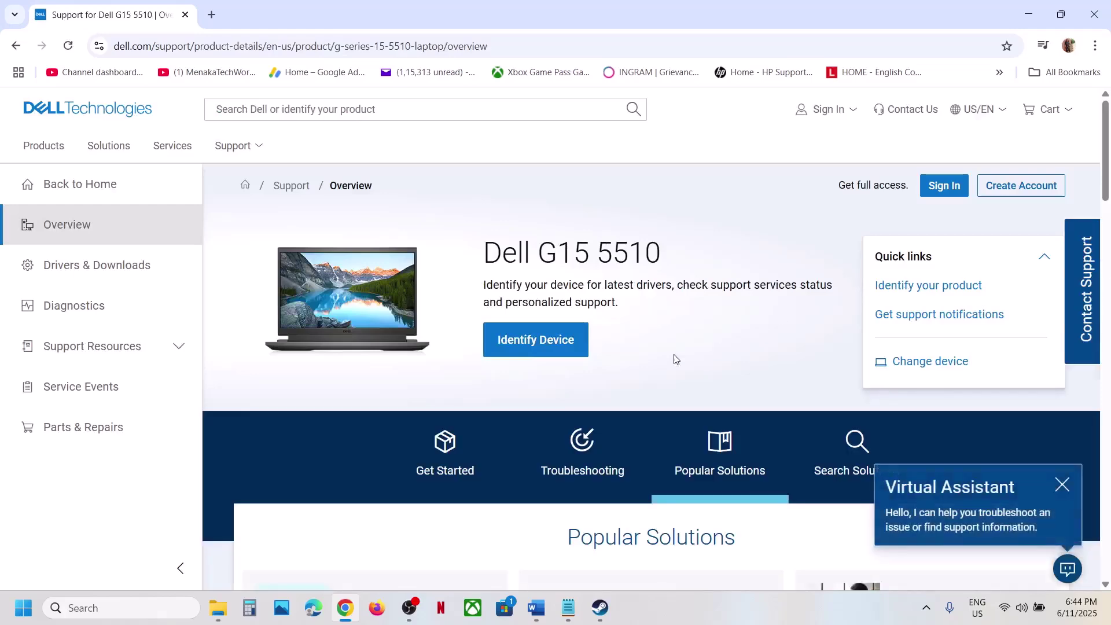
Open the full drivers and downloads list for the Dell G15 5510 and set the operating system to Windows 11
{"action": "left_click", "coordinate": [124, 269]}
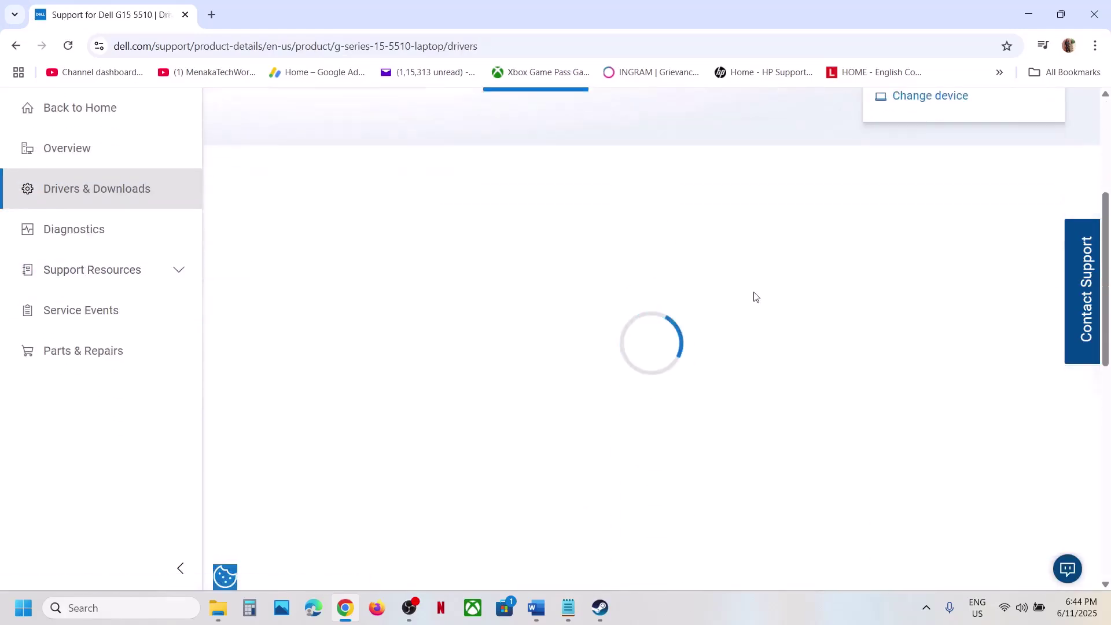
{"action": "left_click", "coordinate": [746, 438]}
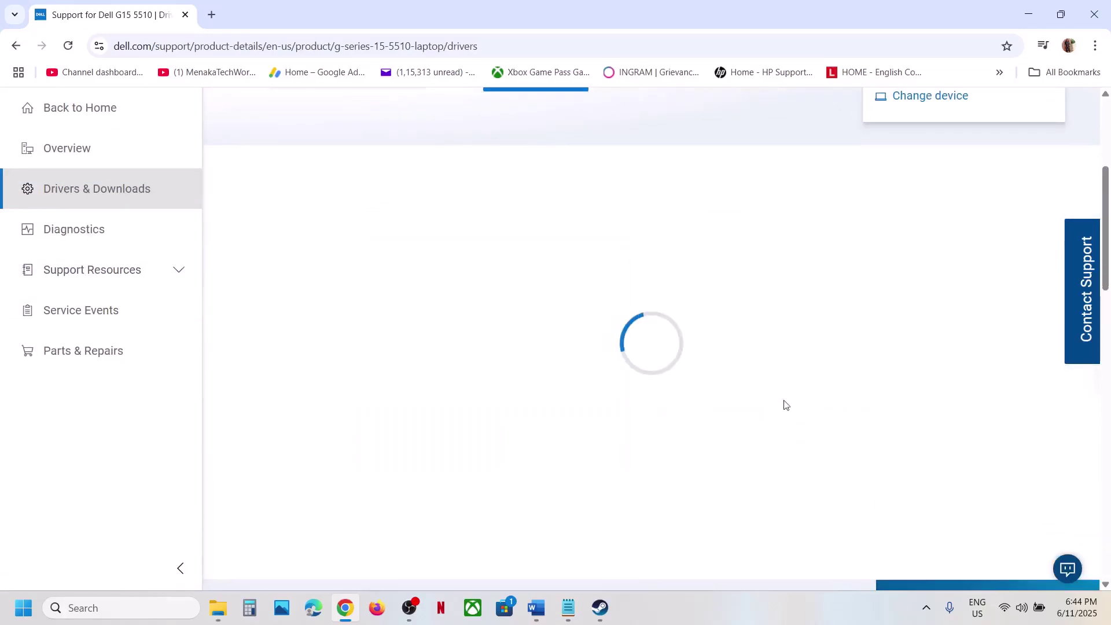
{"action": "scroll", "coordinate": [699, 266], "scroll_direction": "down", "scroll_amount": 1}
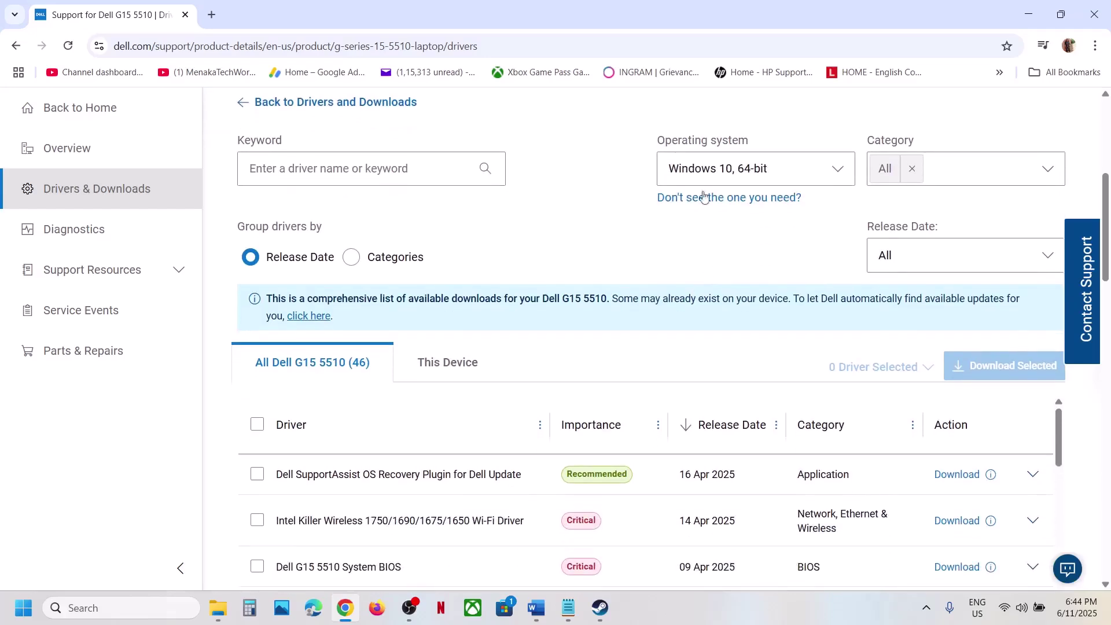
{"action": "left_click", "coordinate": [708, 164]}
{"action": "left_click", "coordinate": [723, 269]}
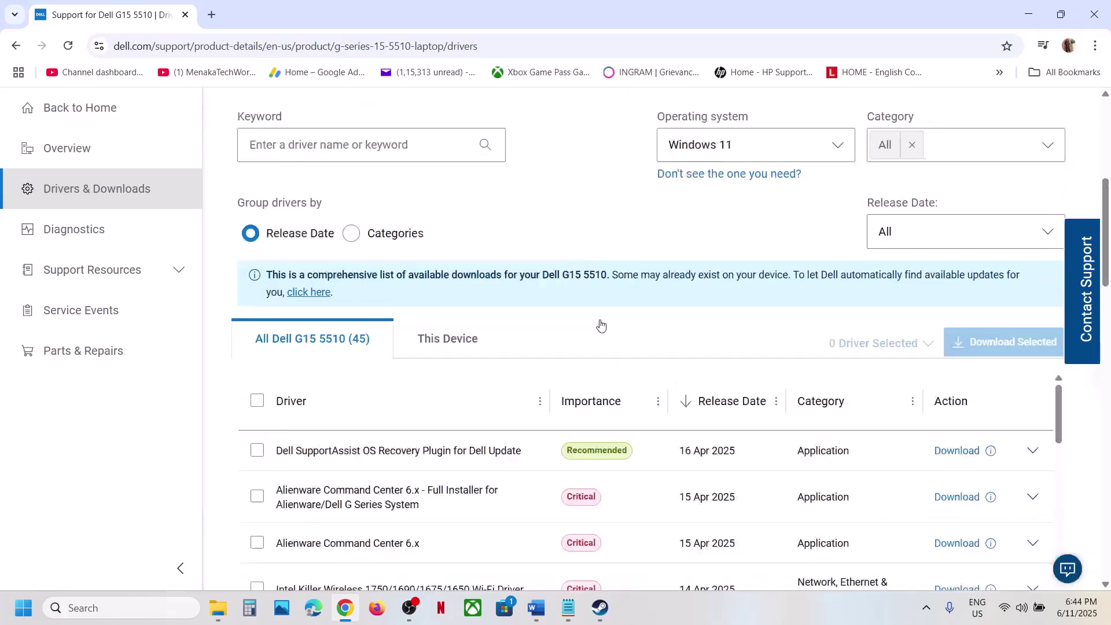
Download the Dell G15 5510 System BIOS and check the laptop's battery charge and power status
{"action": "scroll", "coordinate": [607, 311], "scroll_direction": "down", "scroll_amount": 5}
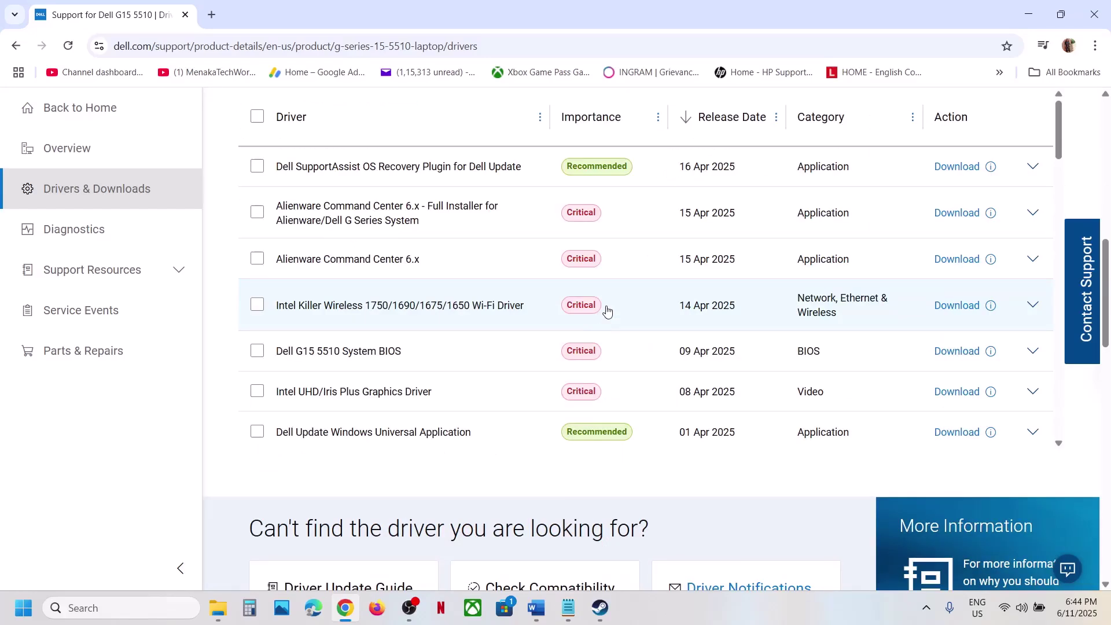
{"action": "left_click", "coordinate": [960, 352]}
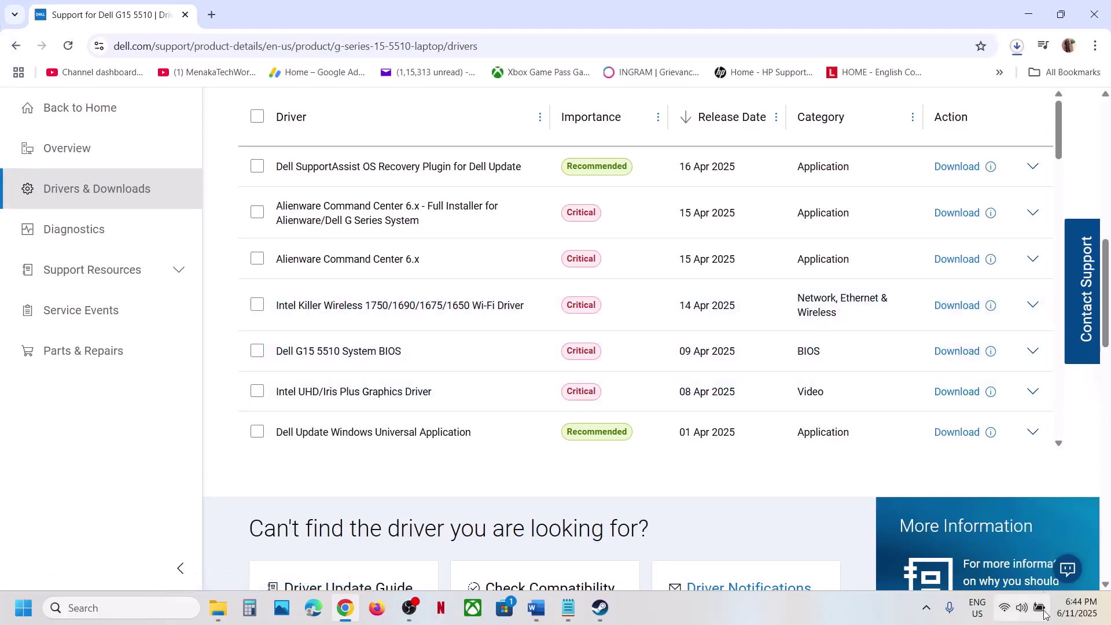
{"action": "mouse_move", "coordinate": [1041, 613]}
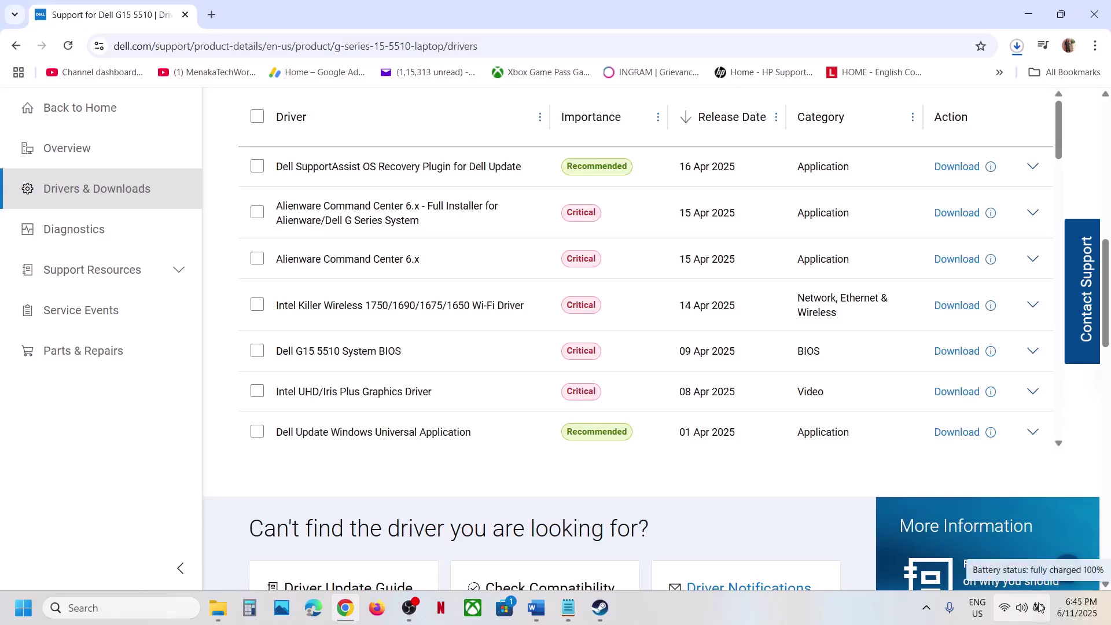
{"action": "left_click", "coordinate": [1038, 619]}
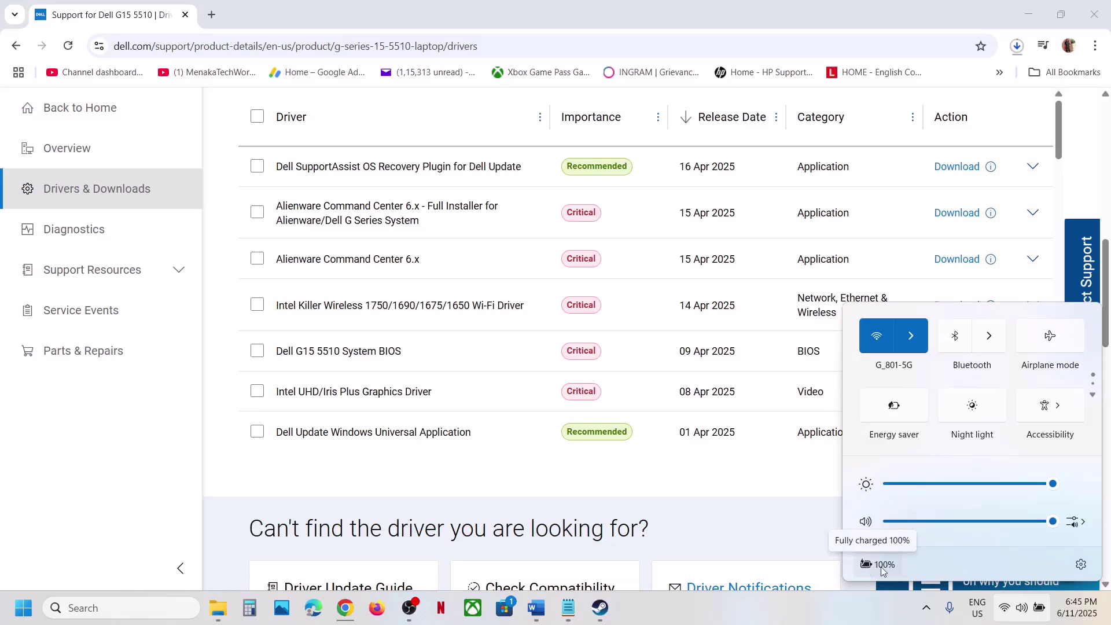
Return to the Word document and put the AMD support link under Step 4 on its own line
{"action": "left_click", "coordinate": [600, 608]}
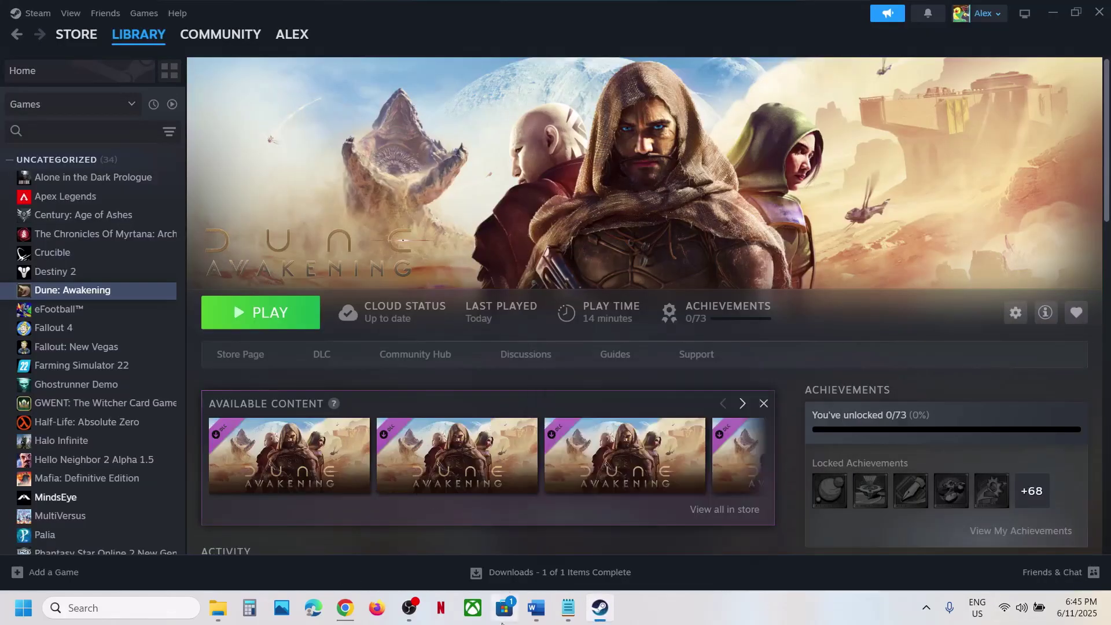
{"action": "left_click", "coordinate": [536, 608]}
{"action": "scroll", "coordinate": [485, 378], "scroll_direction": "down", "scroll_amount": 5}
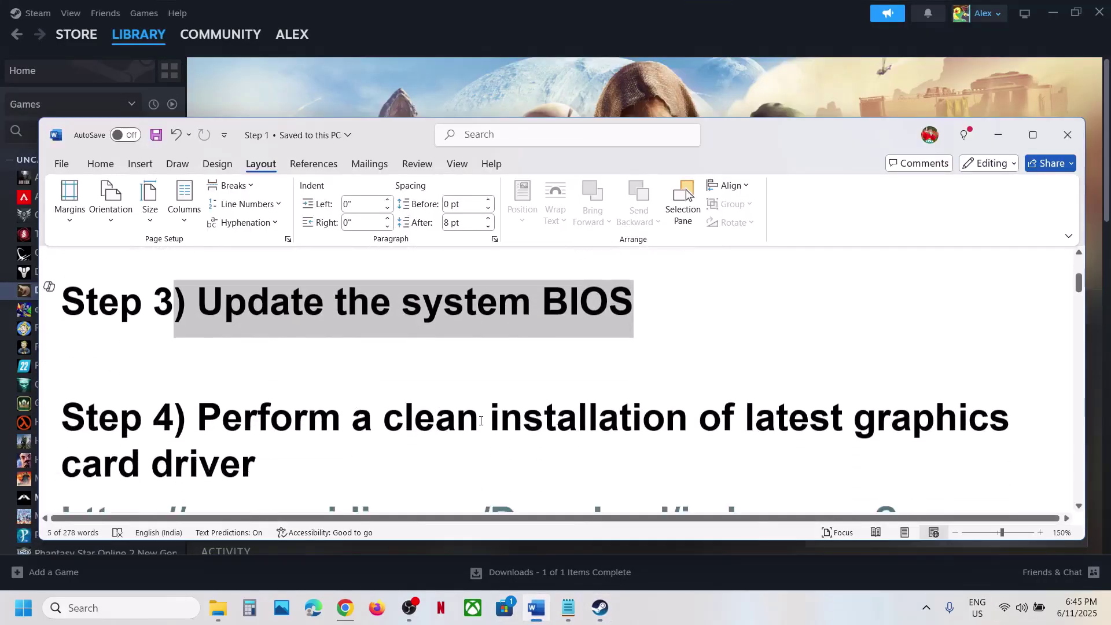
{"action": "scroll", "coordinate": [236, 398], "scroll_direction": "up", "scroll_amount": 1}
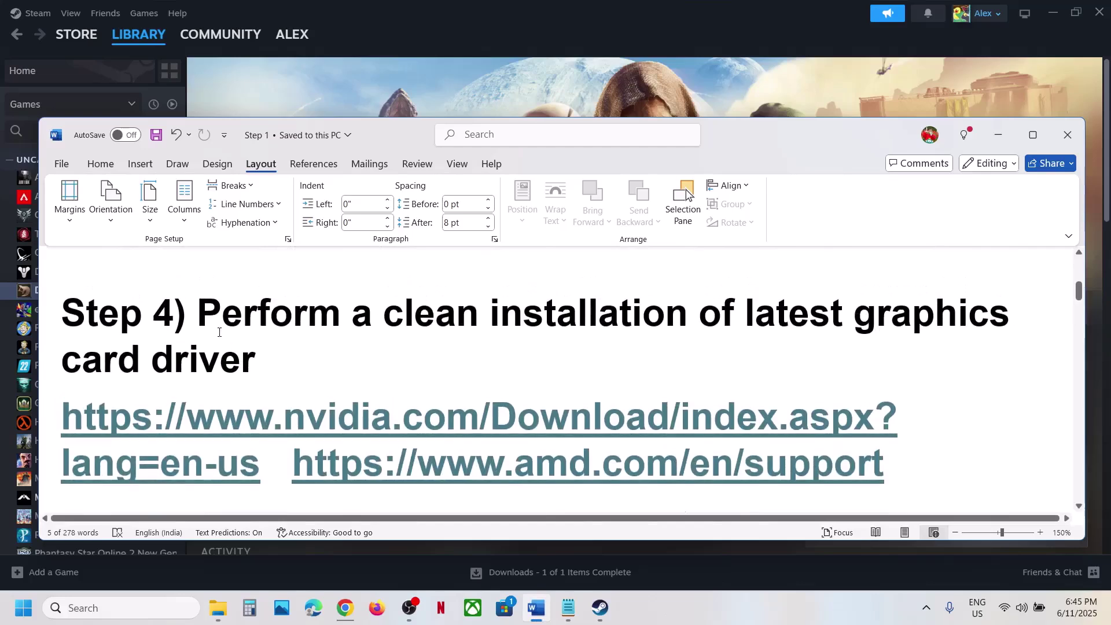
{"action": "key", "text": "Return"}
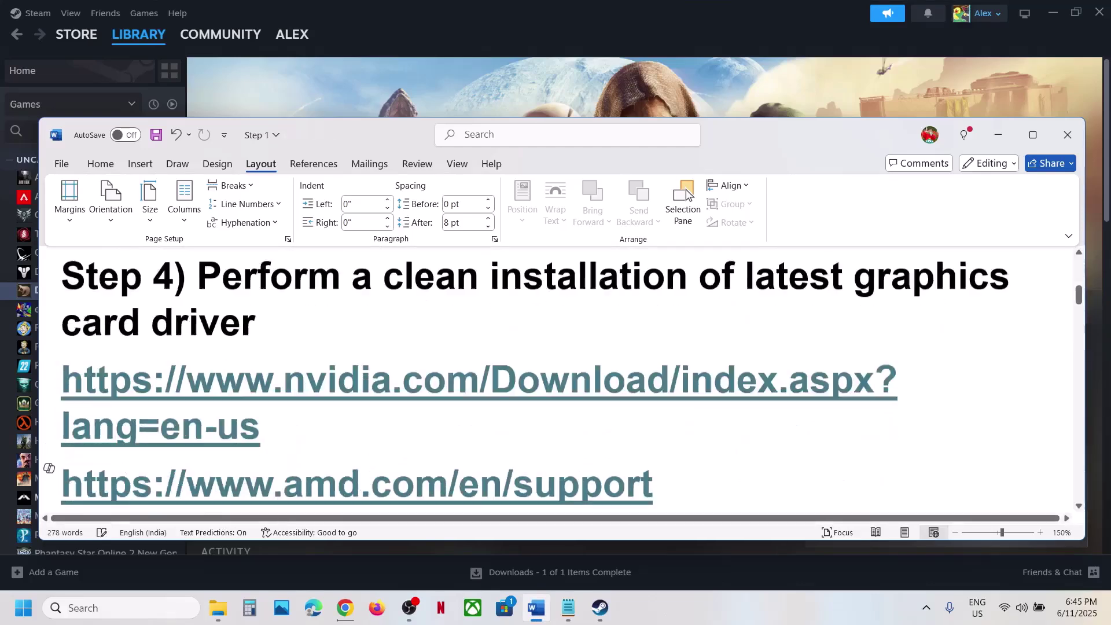
Highlight the NVIDIA download link and the AMD support link under Step 4 one after the other
{"action": "scroll", "coordinate": [314, 400], "scroll_direction": "down", "scroll_amount": 1}
{"action": "triple_click", "coordinate": [331, 412]}
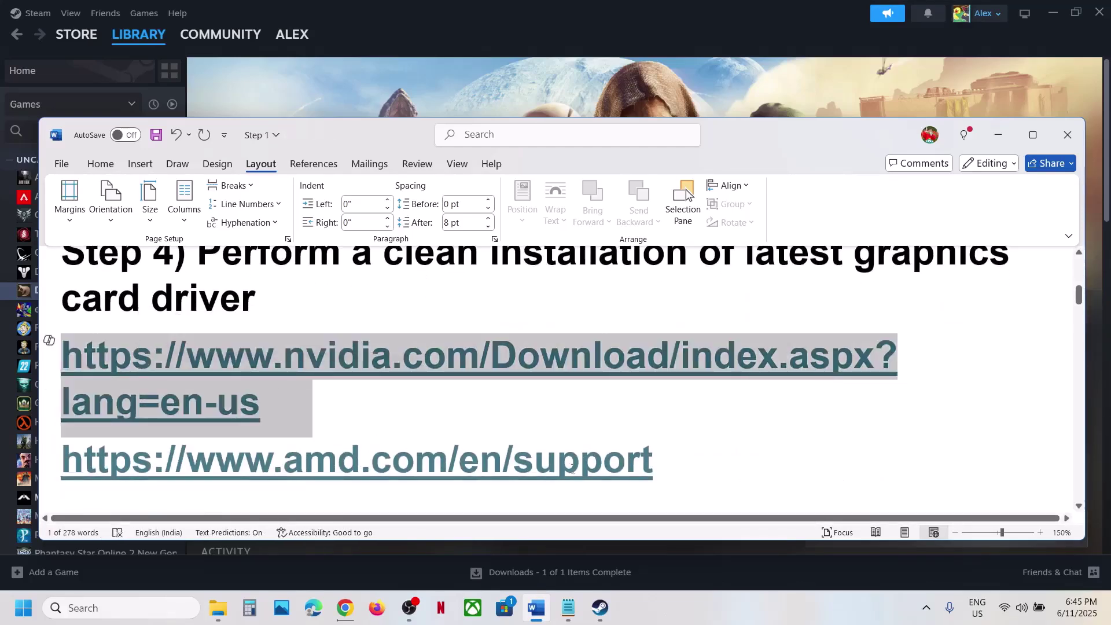
{"action": "triple_click", "coordinate": [659, 465]}
On NVIDIA's Drivers page, search for the GeForce RTX 3050 Laptop GPU driver with Windows 11 and English (US)
{"action": "left_click", "coordinate": [558, 67]}
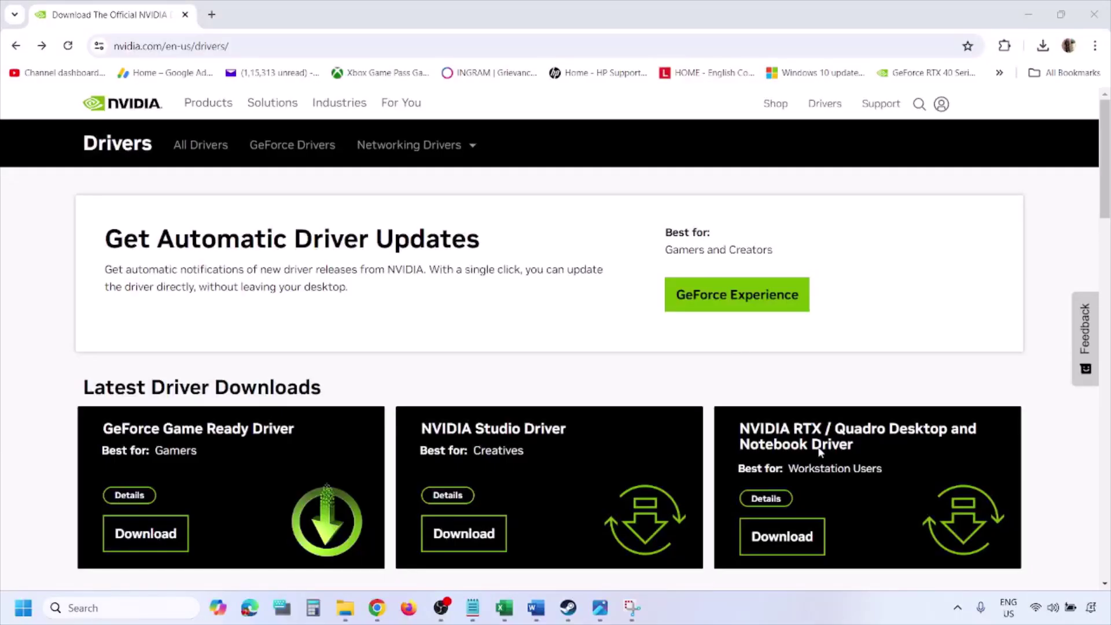
{"action": "scroll", "coordinate": [259, 353], "scroll_direction": "down", "scroll_amount": 7}
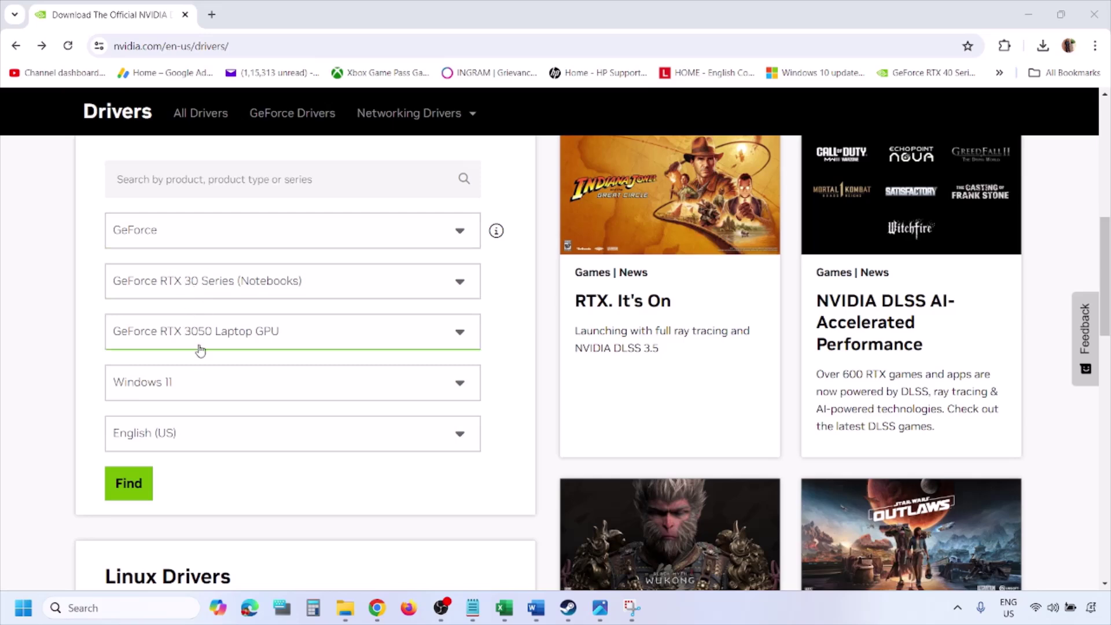
{"action": "left_click", "coordinate": [183, 386]}
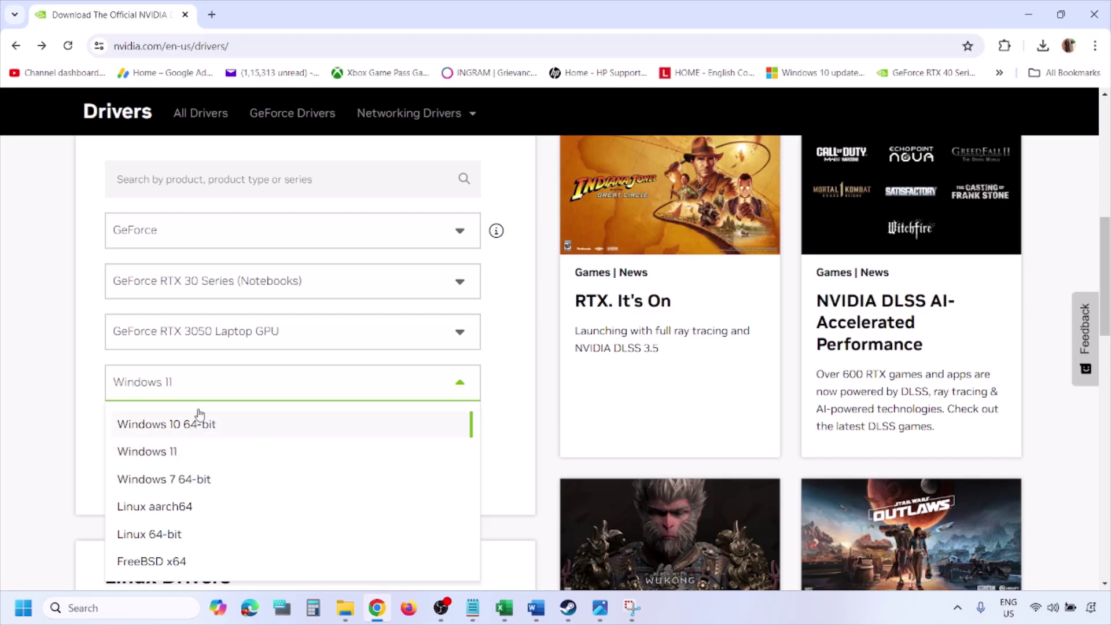
{"action": "left_click", "coordinate": [161, 457]}
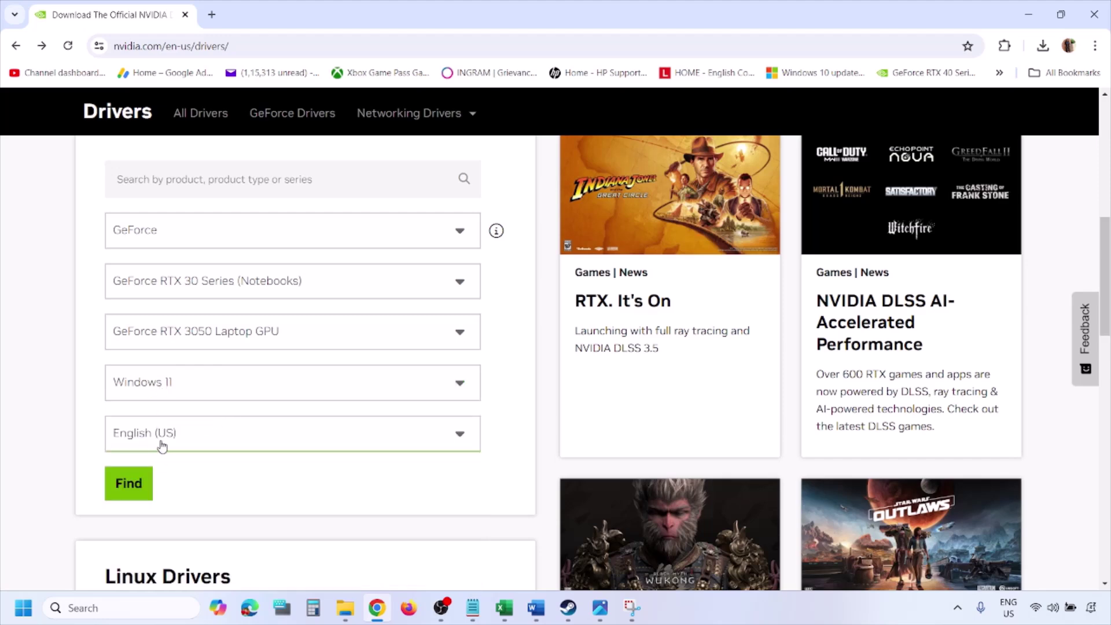
{"action": "left_click", "coordinate": [132, 487]}
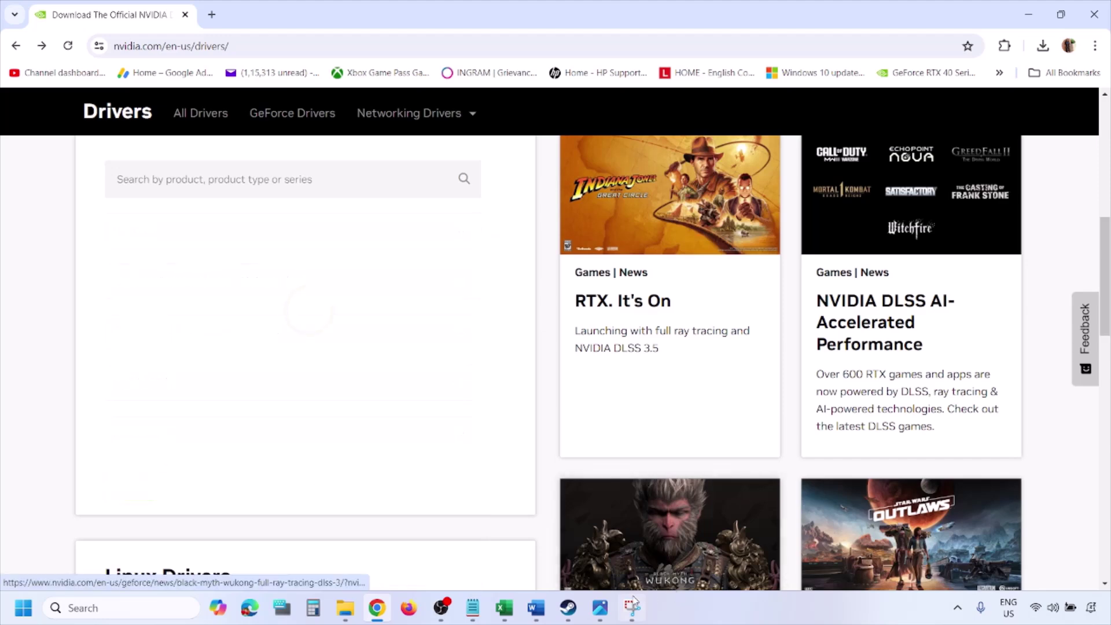
Switch to Photos and go through the driver download and NVIDIA Installer screenshots, 2.png to 5.png, up to the clean installation option
{"action": "left_click", "coordinate": [601, 615]}
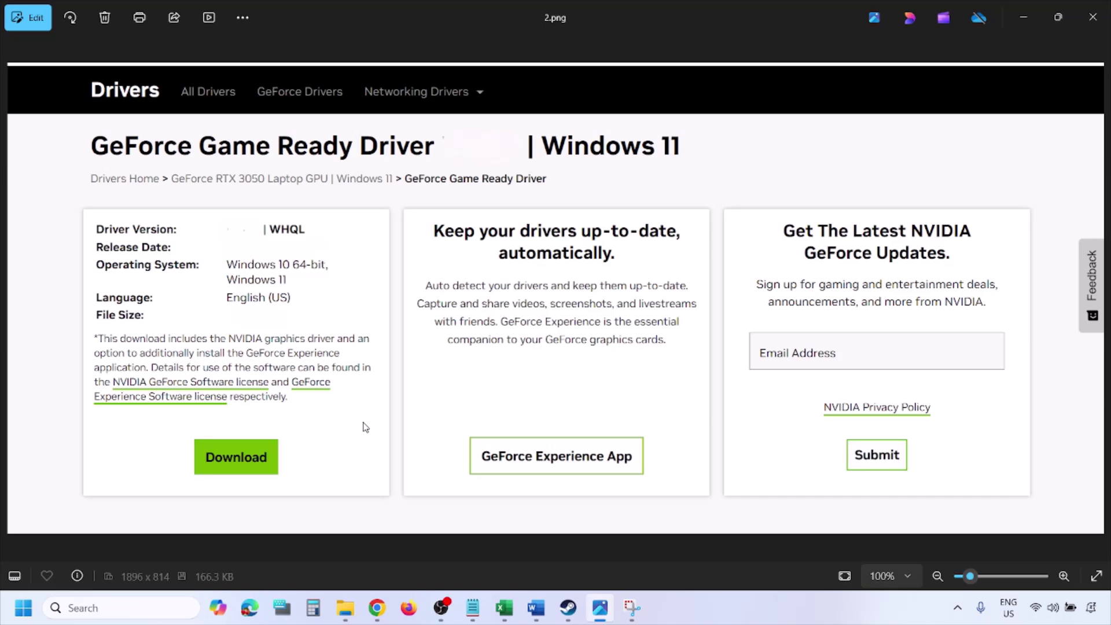
{"action": "key", "text": "Right"}
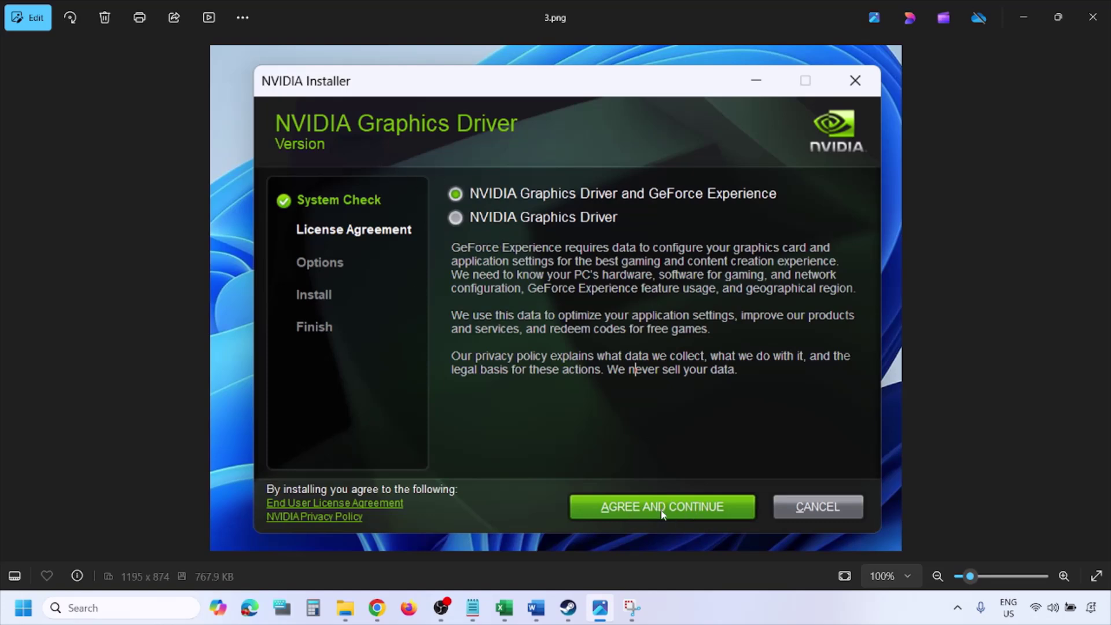
{"action": "key", "text": "Right"}
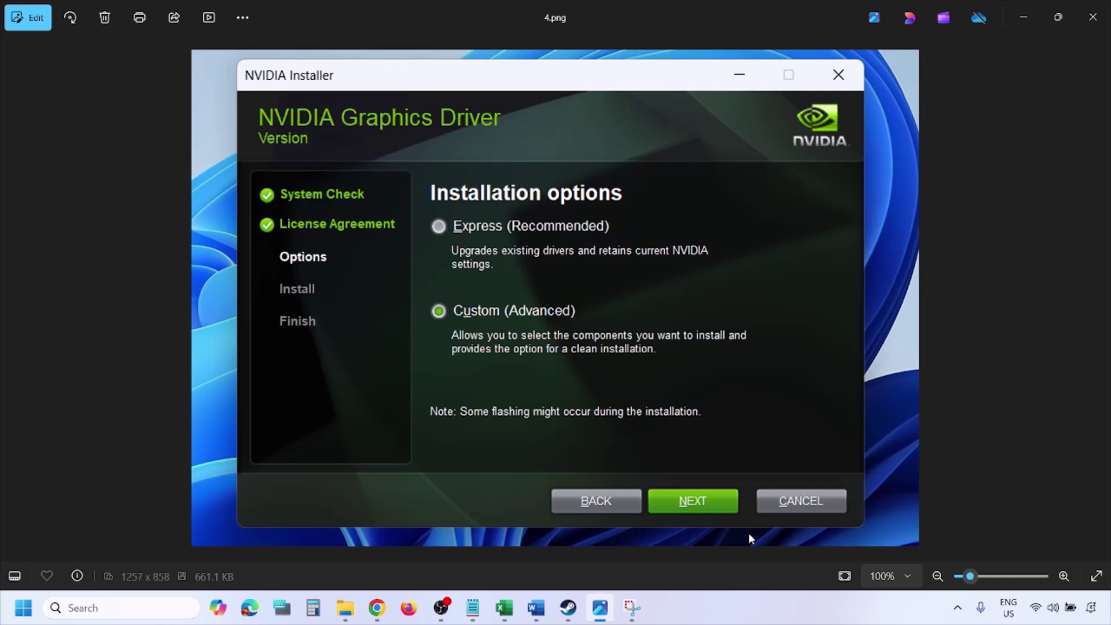
{"action": "key", "text": "Right"}
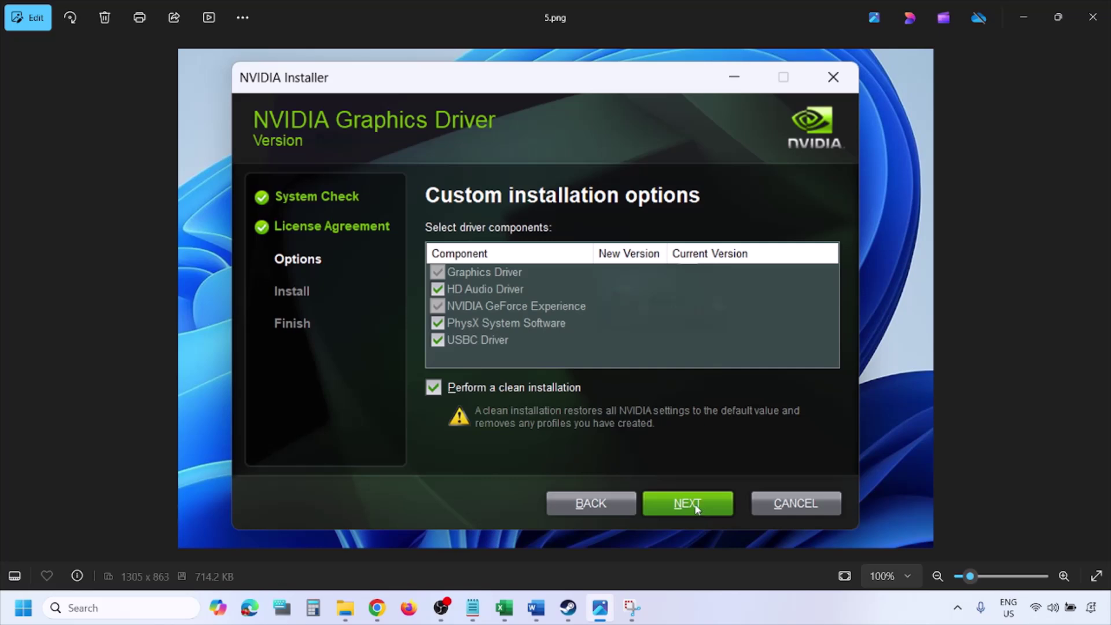
Display the Windows power options for the computer and return to Steam
{"action": "left_click", "coordinate": [23, 607]}
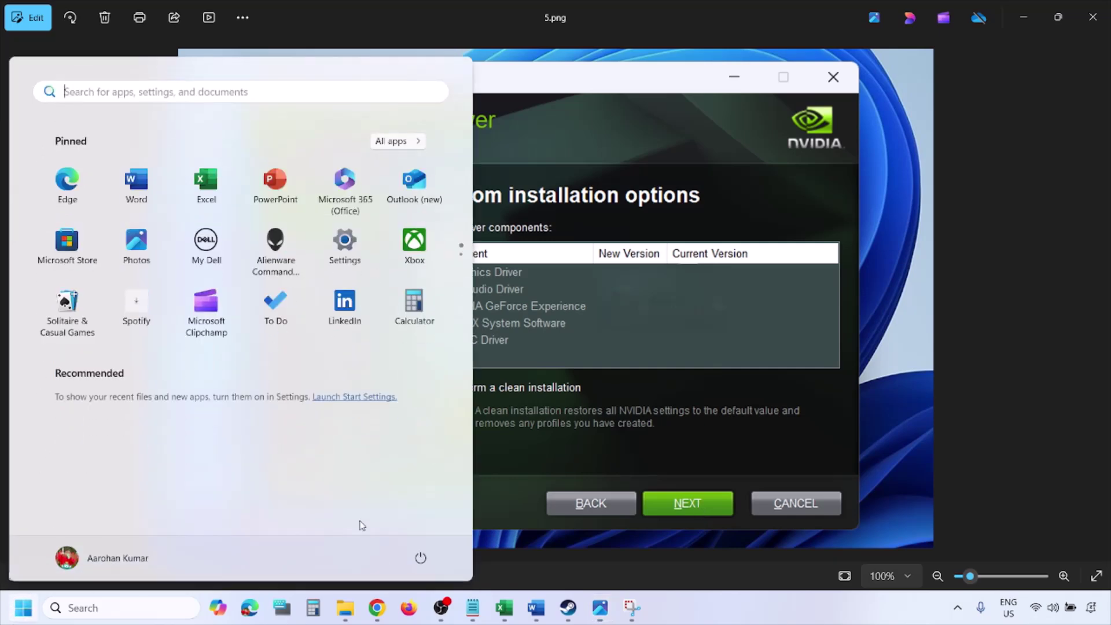
{"action": "left_click", "coordinate": [422, 559]}
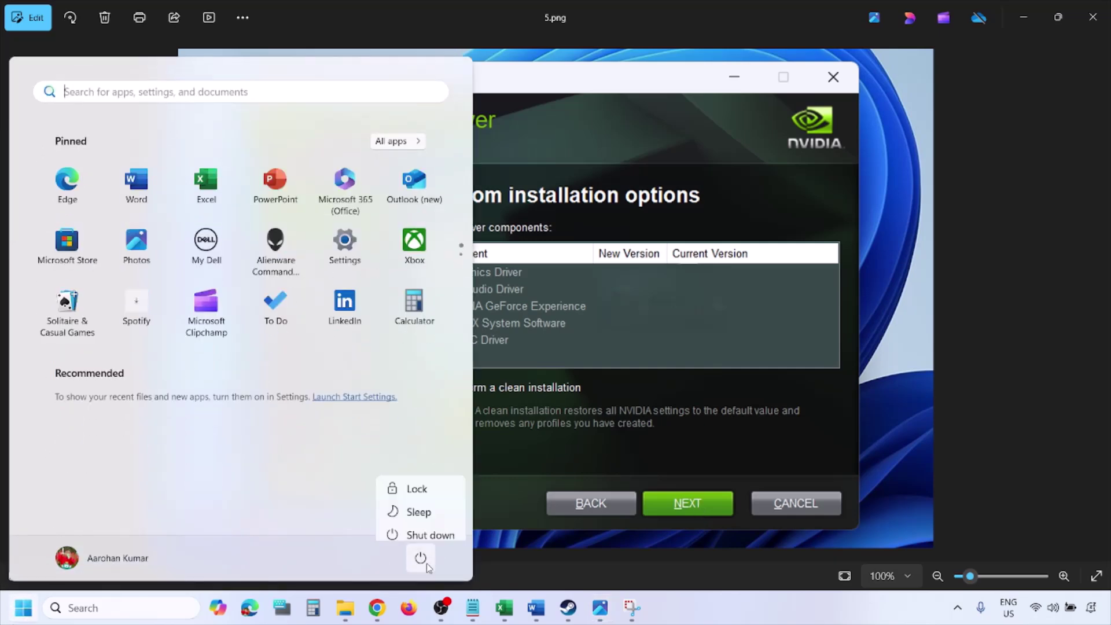
{"action": "left_click", "coordinate": [755, 612]}
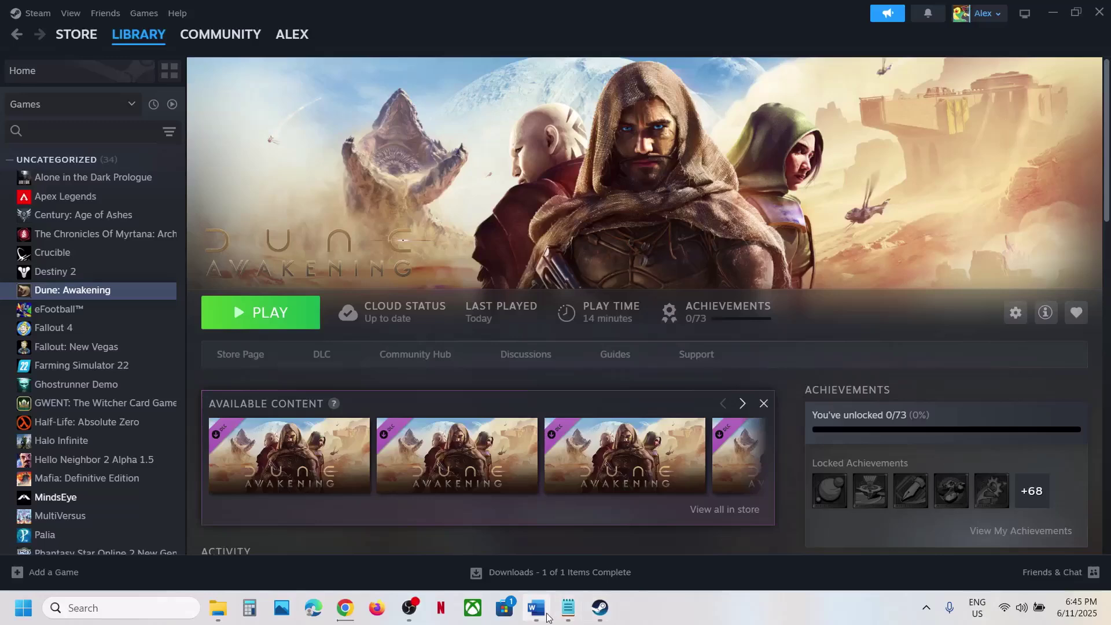
Return to the Word document and examine the AMD support link under Step 4
{"action": "left_click", "coordinate": [546, 616]}
{"action": "scroll", "coordinate": [458, 439], "scroll_direction": "down", "scroll_amount": 1}
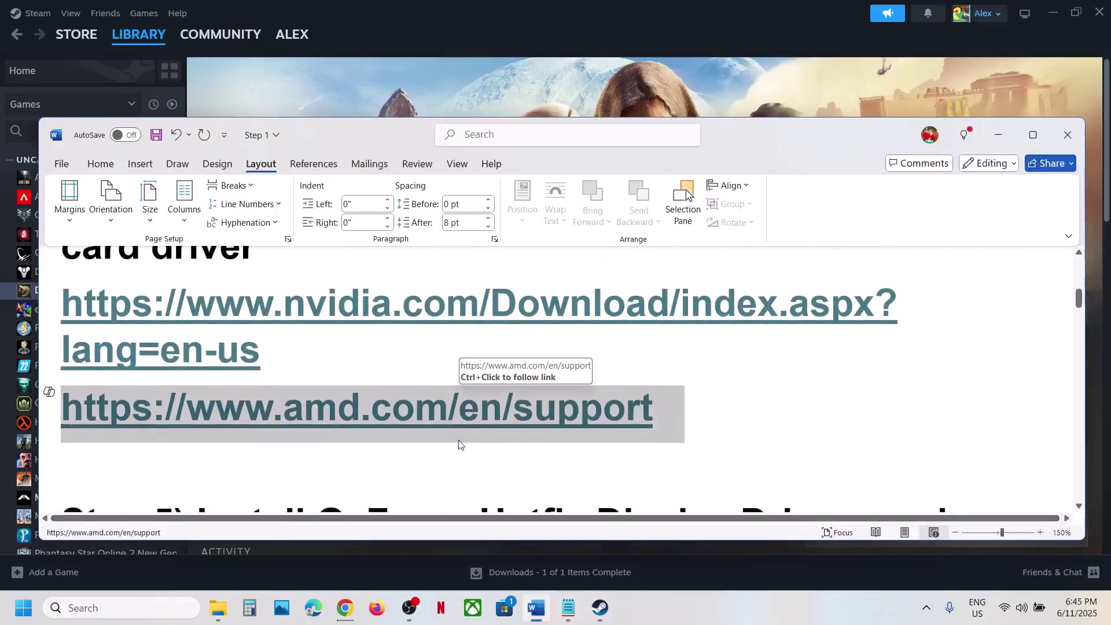
{"action": "left_click", "coordinate": [661, 409]}
{"action": "left_click", "coordinate": [183, 428]}
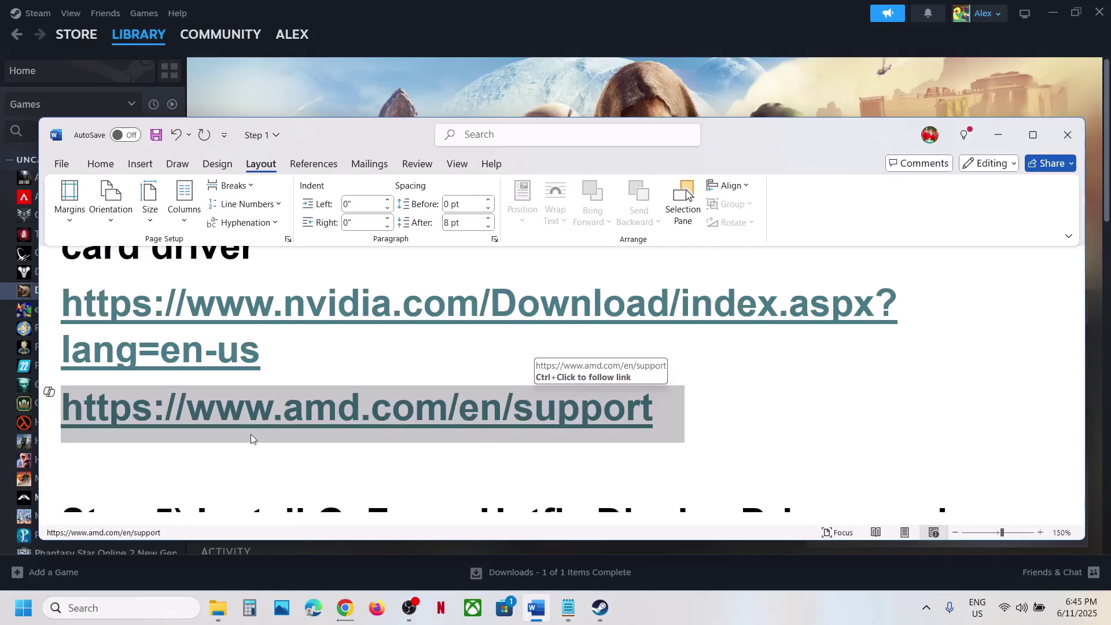
Copy the Step 5 text "Install GeForce Hotfix Display Driver version 576.66"
{"action": "scroll", "coordinate": [527, 413], "scroll_direction": "down", "scroll_amount": 3}
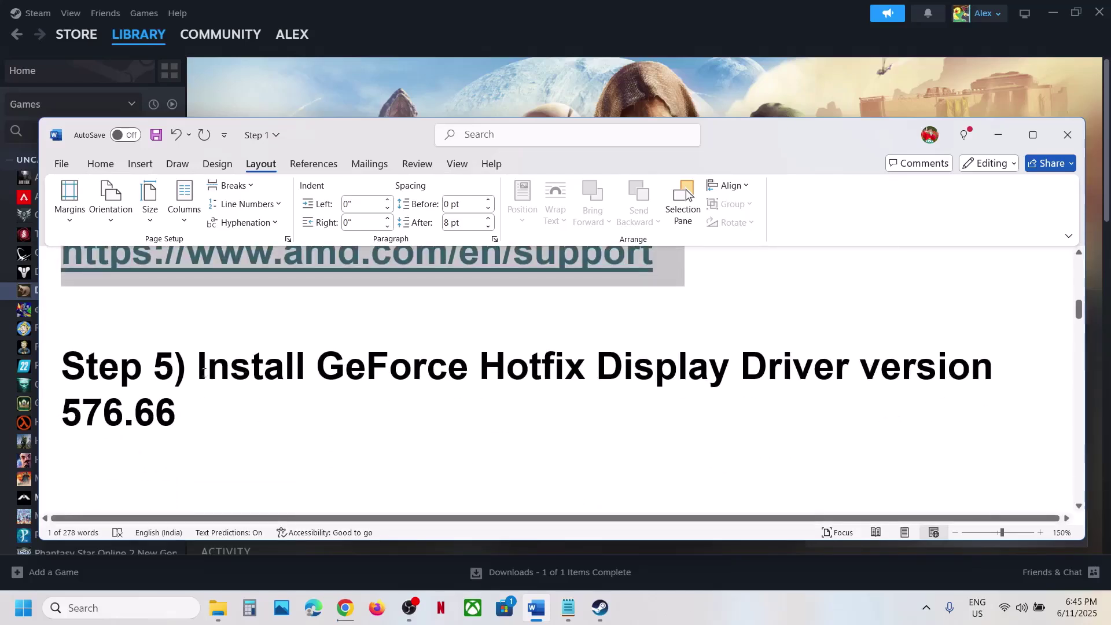
{"action": "left_click_drag", "start_coordinate": [203, 372], "coordinate": [186, 422]}
{"action": "key", "text": "ctrl+c"}
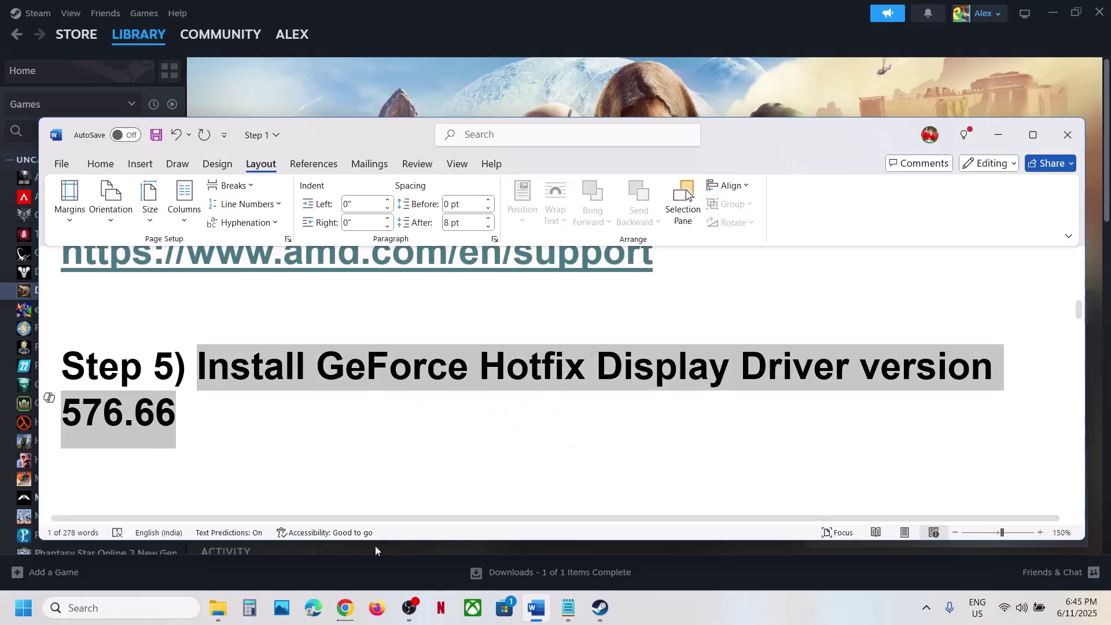
Switch to Chrome, search the web for "Install GeForce Hotfix Display Driver version 576.66" in a new tab, and open the NVIDIA support result
{"action": "right_click", "coordinate": [355, 610]}
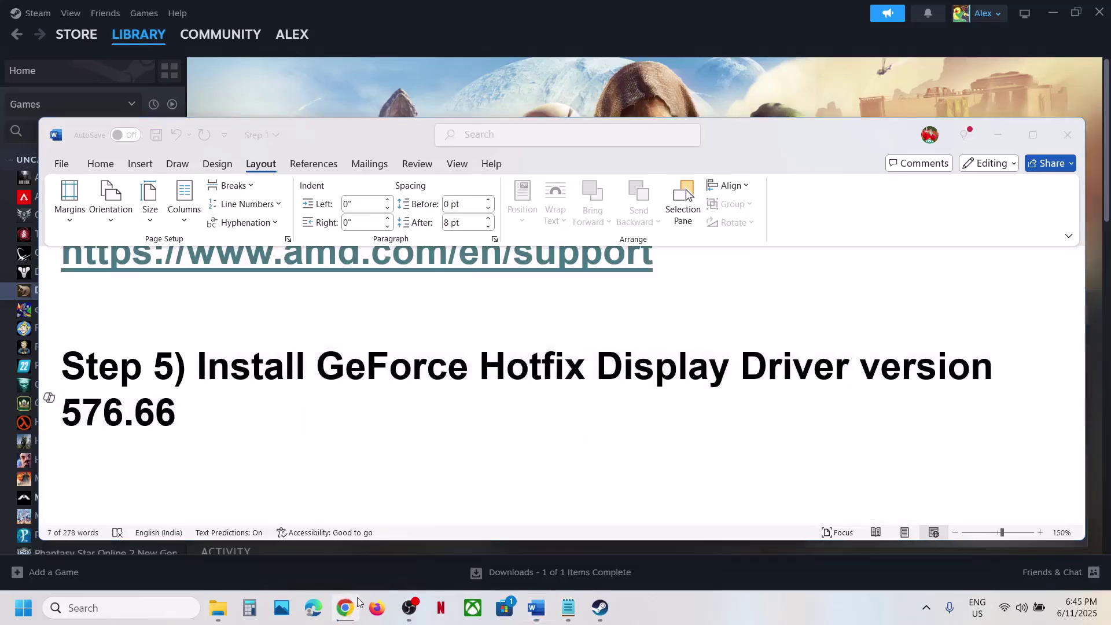
{"action": "left_click", "coordinate": [345, 613]}
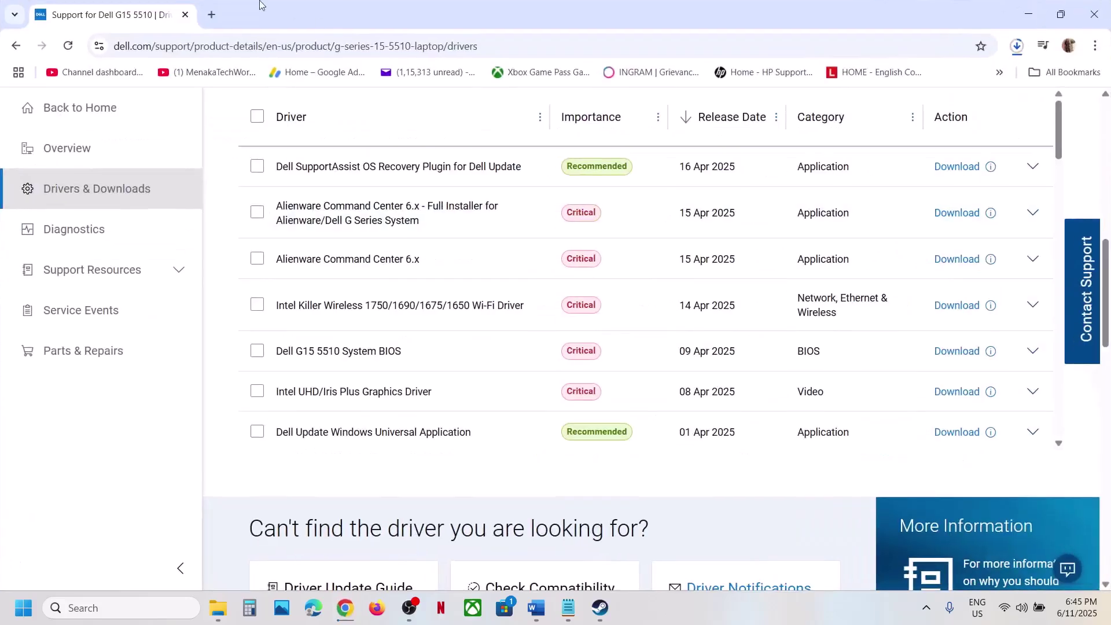
{"action": "key", "text": "ctrl+t"}
{"action": "key", "text": "ctrl+v"}
{"action": "key", "text": "Return"}
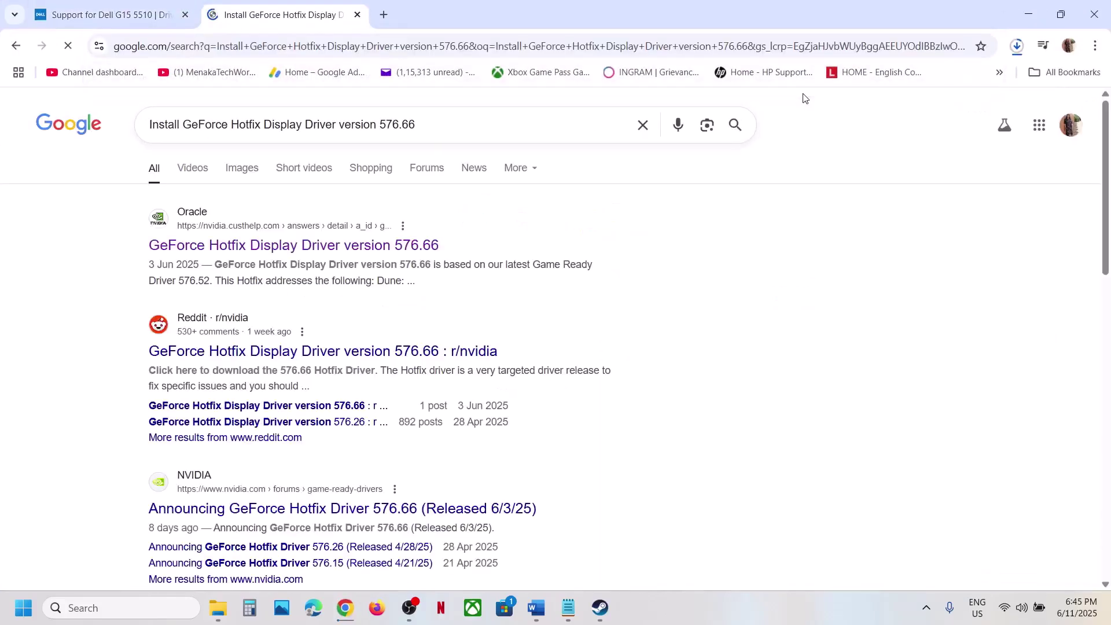
{"action": "left_click", "coordinate": [270, 248]}
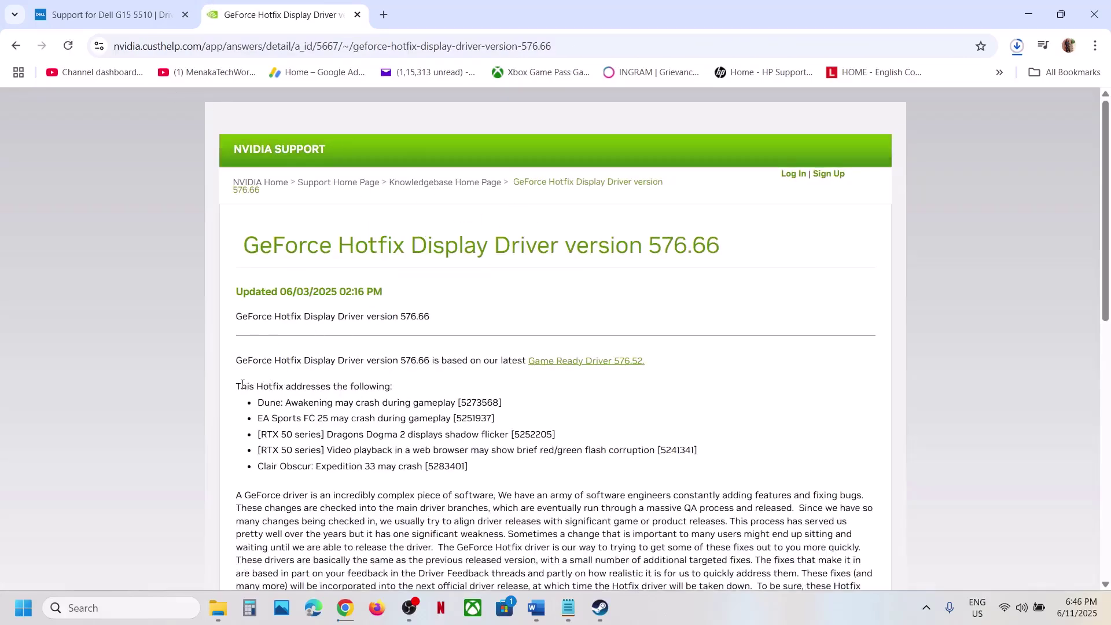
Highlight the hotfix's list of addressed issues and its Dune: Awakening gameplay crash entry
{"action": "left_click_drag", "start_coordinate": [242, 383], "coordinate": [378, 387]}
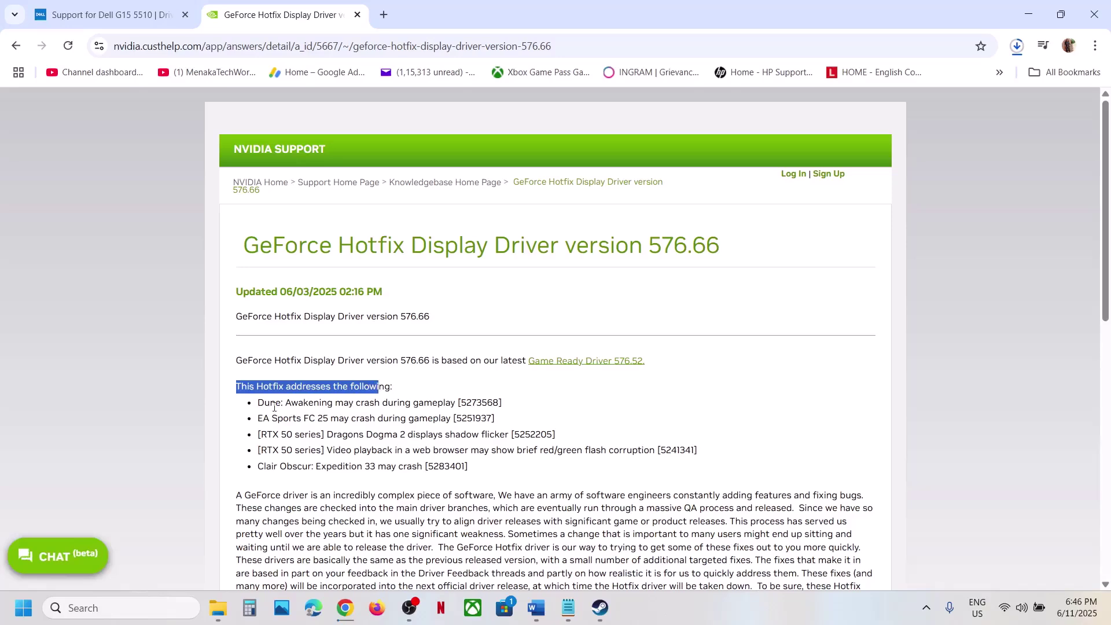
{"action": "left_click_drag", "start_coordinate": [270, 403], "coordinate": [438, 403]}
{"action": "scroll", "coordinate": [351, 387], "scroll_direction": "down", "scroll_amount": 1}
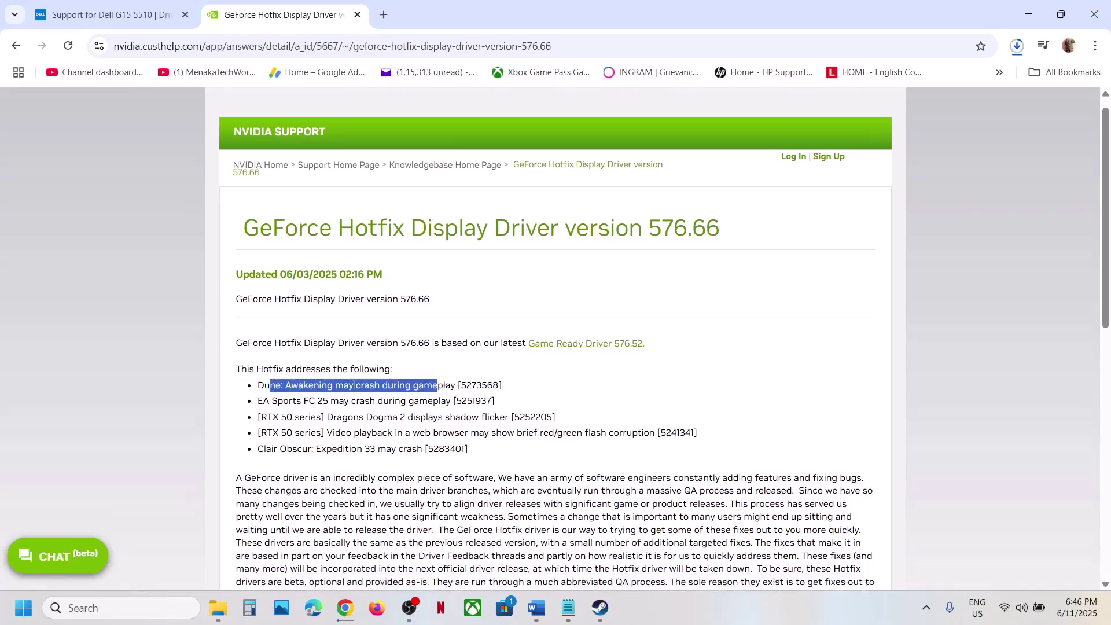
Download the GeForce hotfix driver 576.66 for Windows 10/11 and run it, extracting the files to the default folder
{"action": "scroll", "coordinate": [359, 370], "scroll_direction": "down", "scroll_amount": 6}
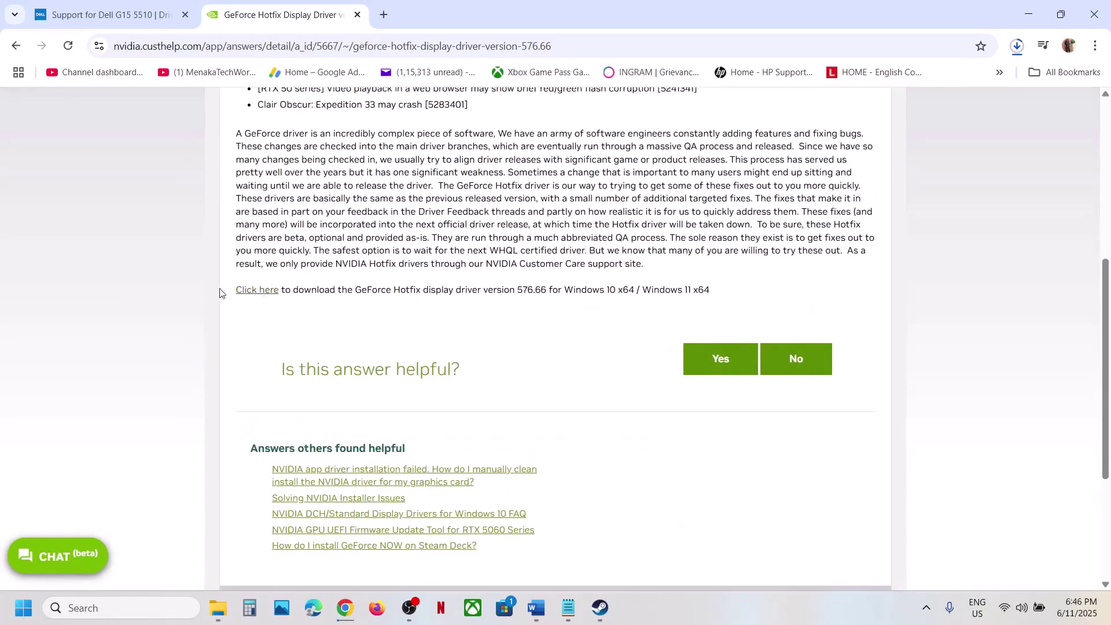
{"action": "left_click", "coordinate": [258, 296]}
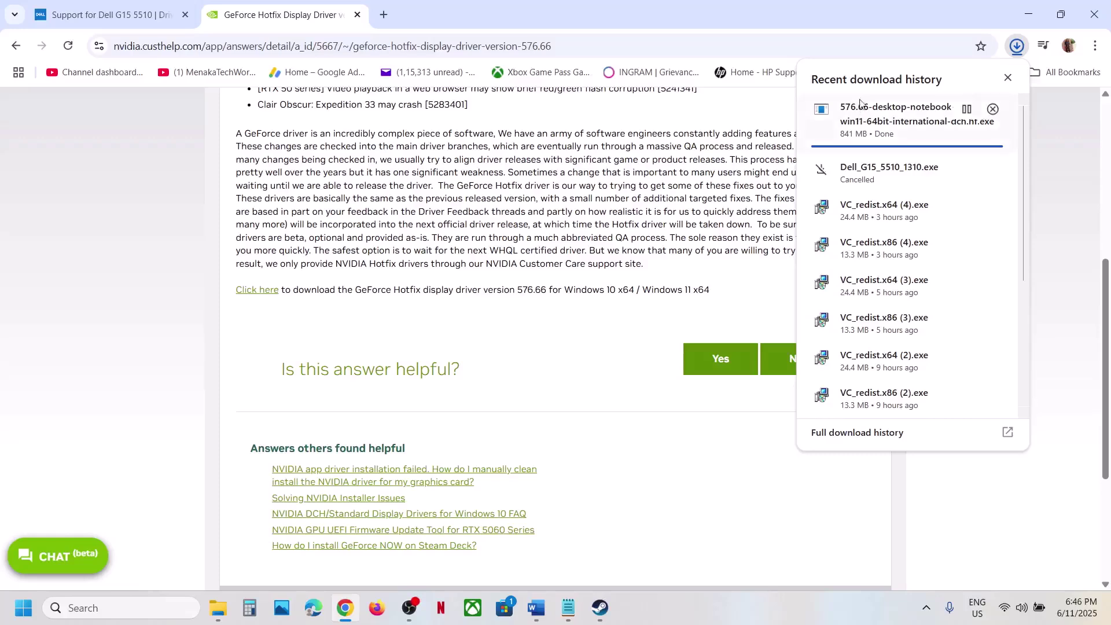
{"action": "left_click", "coordinate": [897, 127]}
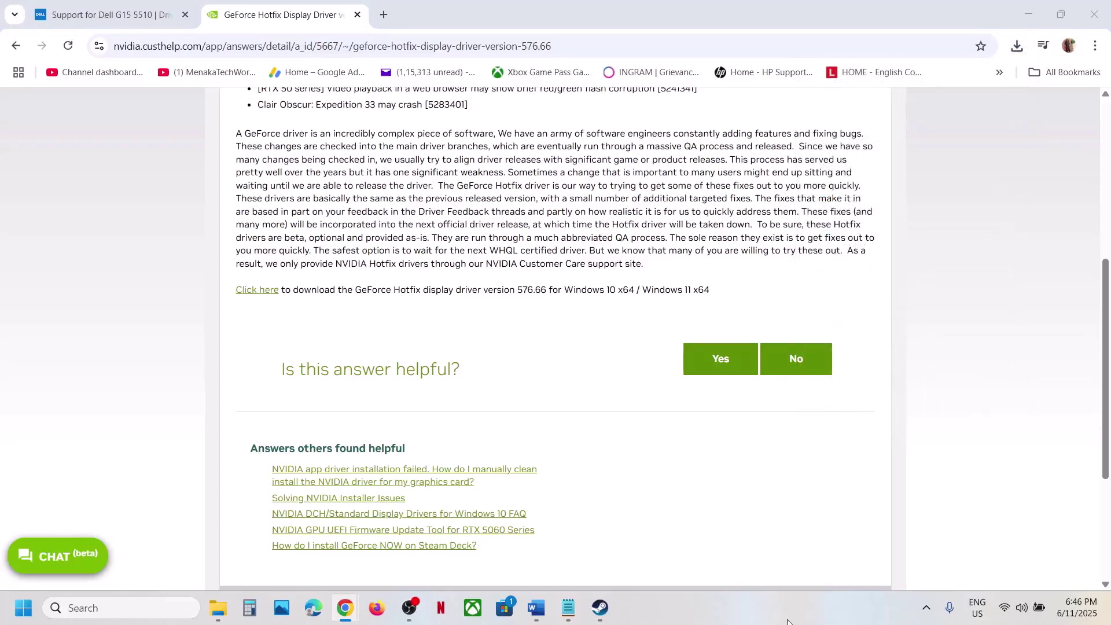
{"action": "left_click", "coordinate": [471, 424]}
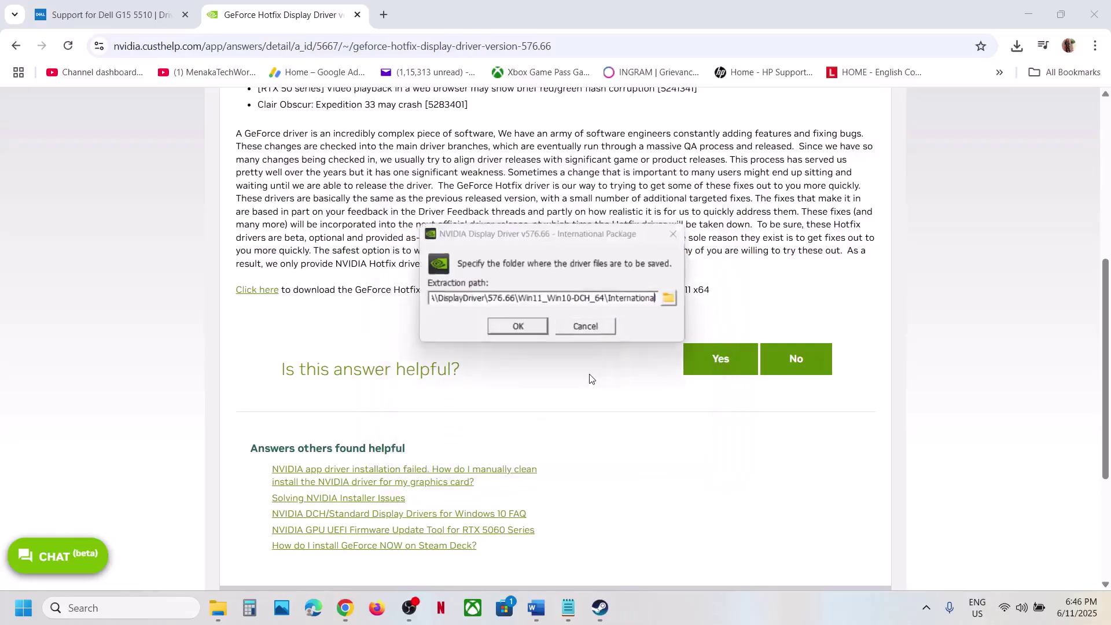
{"action": "left_click", "coordinate": [517, 326]}
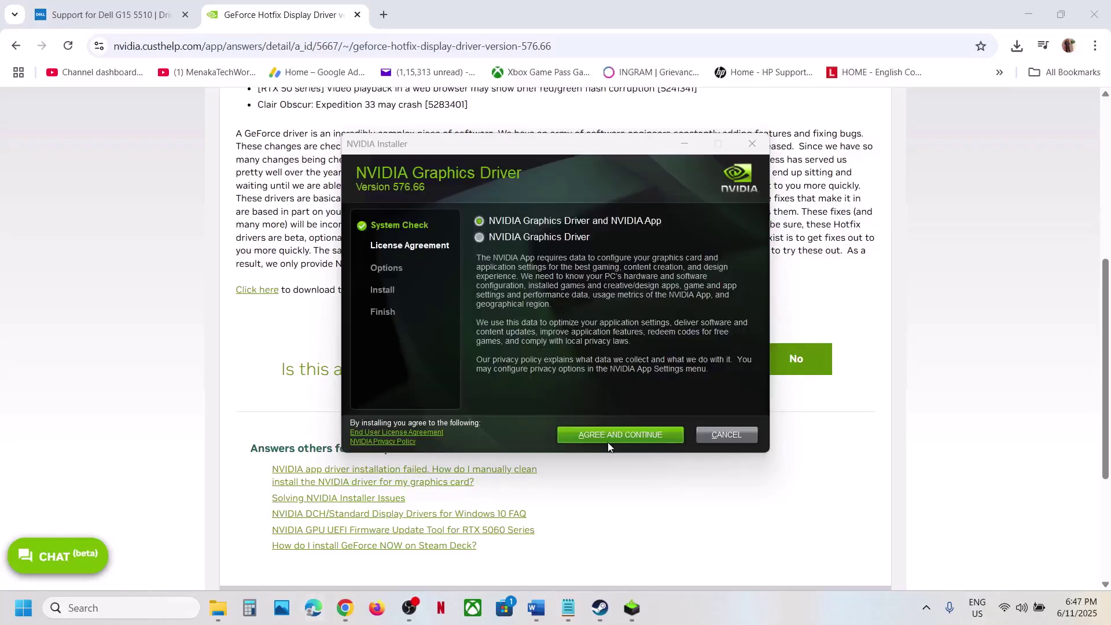
Accept the license for the NVIDIA Graphics Driver and NVIDIA App, and choose Custom (Advanced) with a clean installation
{"action": "left_click", "coordinate": [616, 435]}
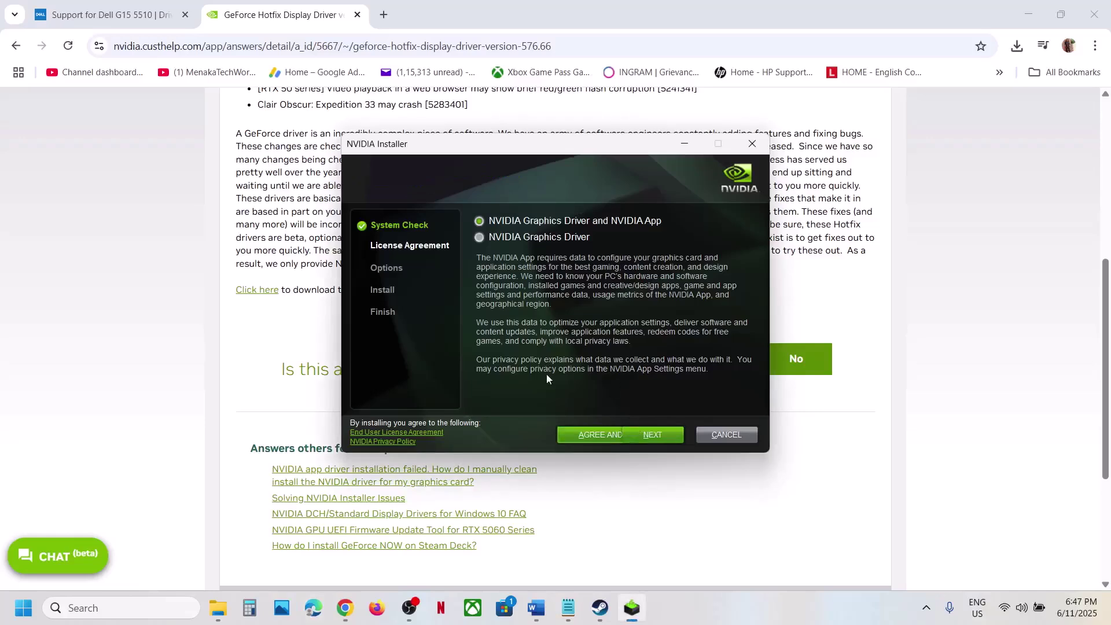
{"action": "left_click", "coordinate": [480, 305]}
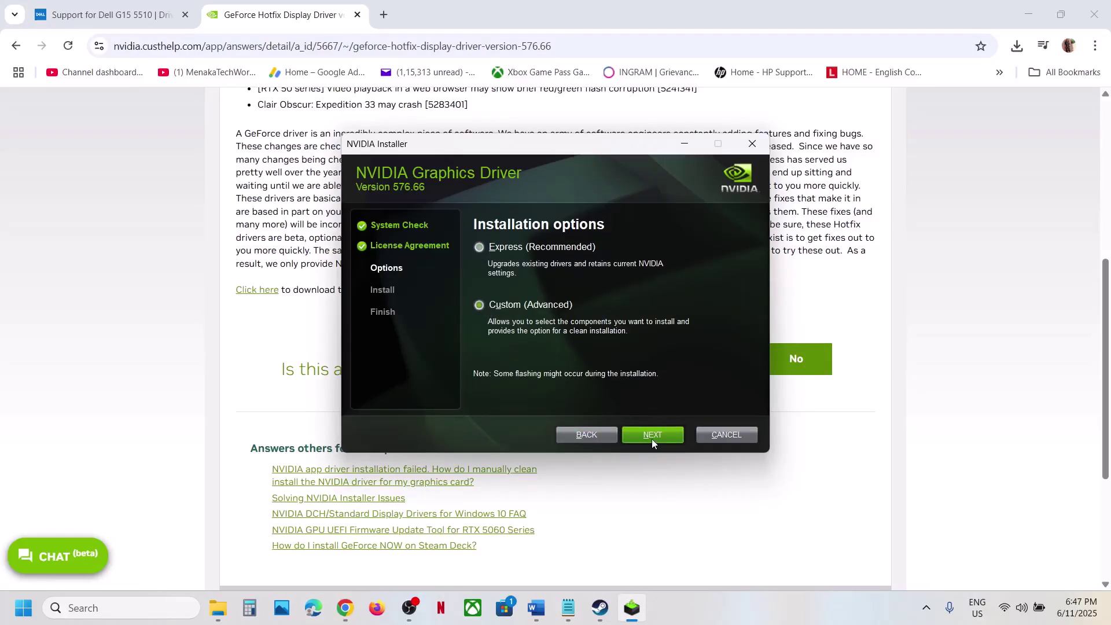
{"action": "left_click", "coordinate": [651, 438]}
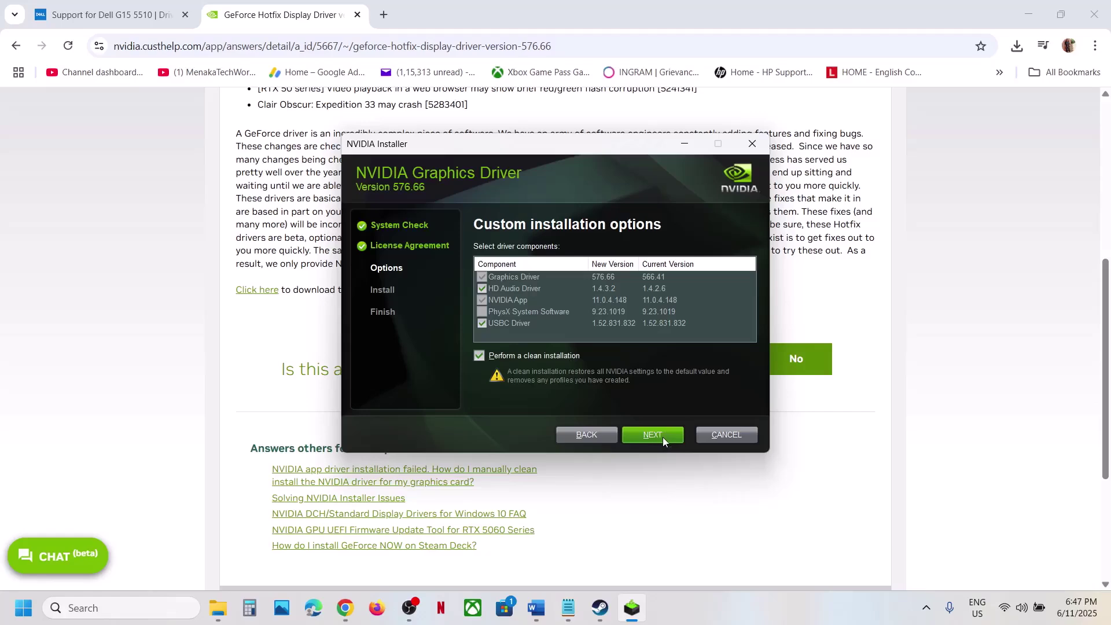
Leave the installer waiting, display the Windows power options for the computer, and return to Steam
{"action": "left_click", "coordinate": [231, 395]}
{"action": "key", "text": "super"}
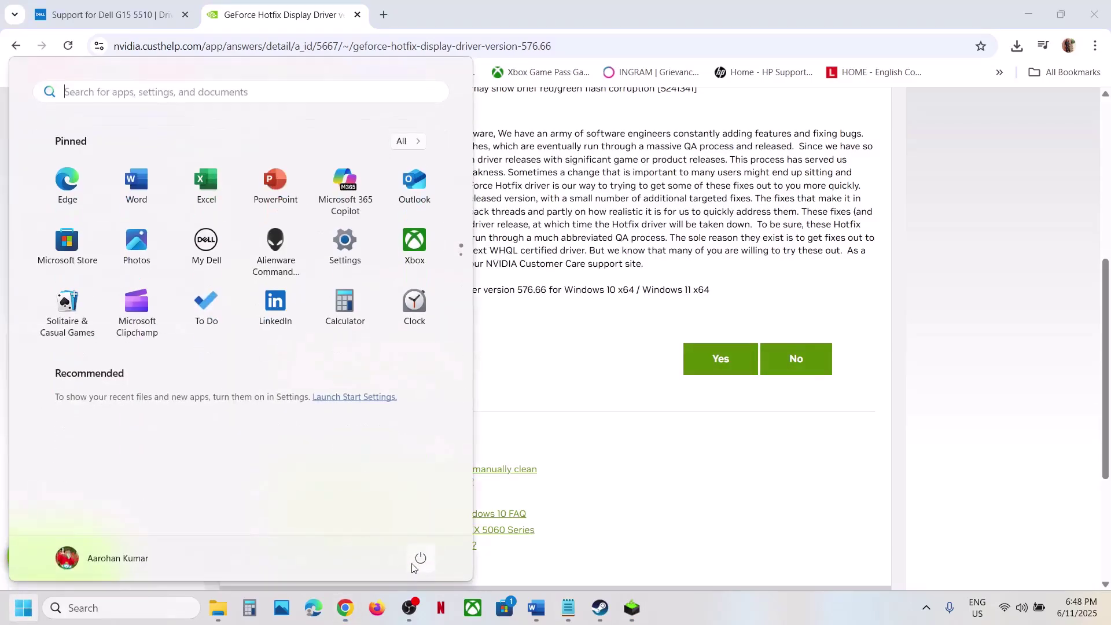
{"action": "left_click", "coordinate": [415, 561]}
{"action": "left_click", "coordinate": [828, 459]}
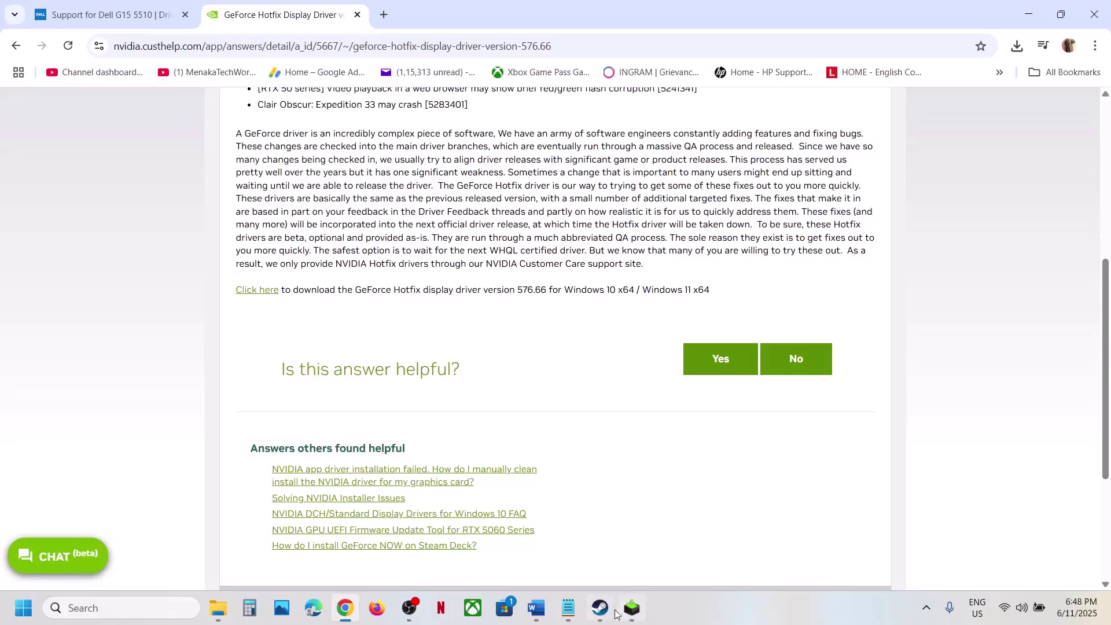
{"action": "left_click", "coordinate": [602, 608]}
Copy "graphics" from Step 6 of the Word document and search Windows with it to open Graphics settings
{"action": "left_click", "coordinate": [536, 608]}
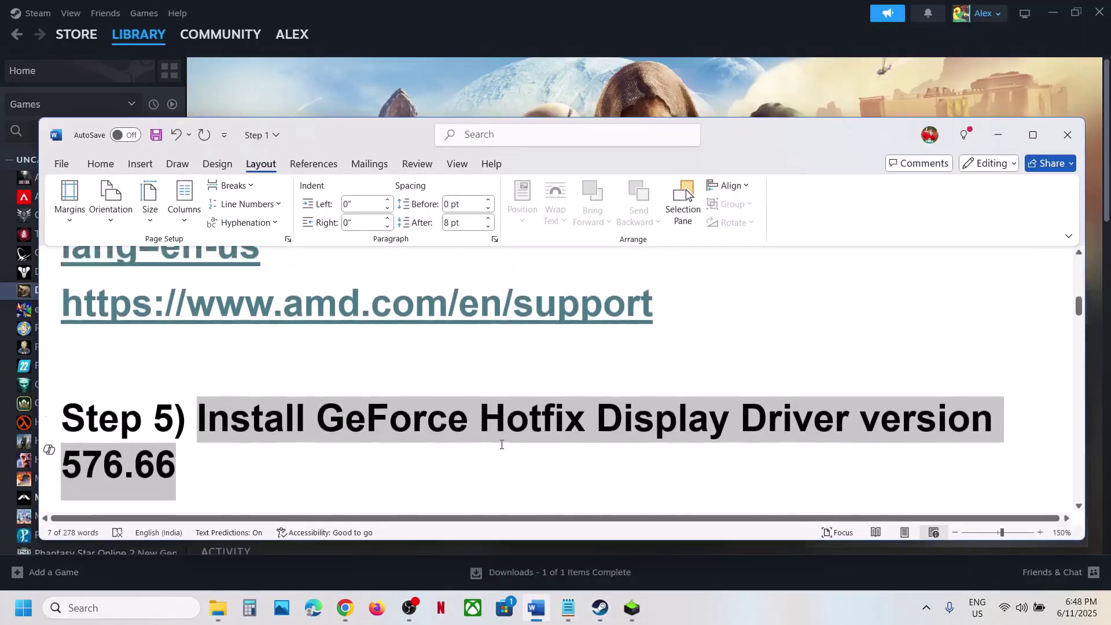
{"action": "scroll", "coordinate": [502, 444], "scroll_direction": "down", "scroll_amount": 3}
{"action": "double_click", "coordinate": [717, 377]}
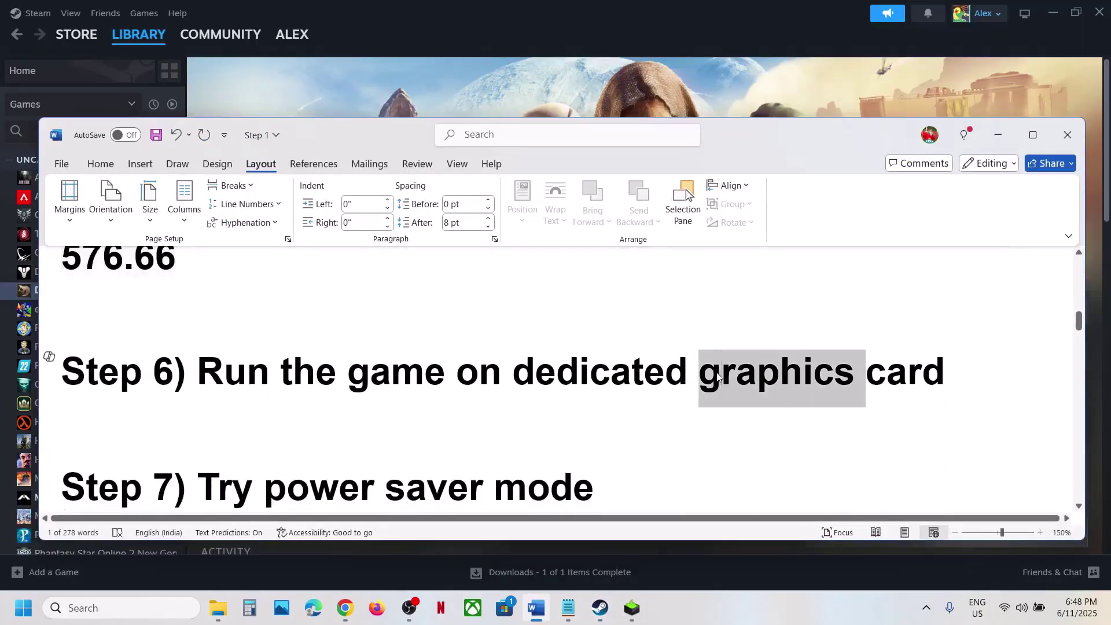
{"action": "key", "text": "ctrl+c"}
{"action": "left_click", "coordinate": [115, 608]}
{"action": "key", "text": "ctrl+v"}
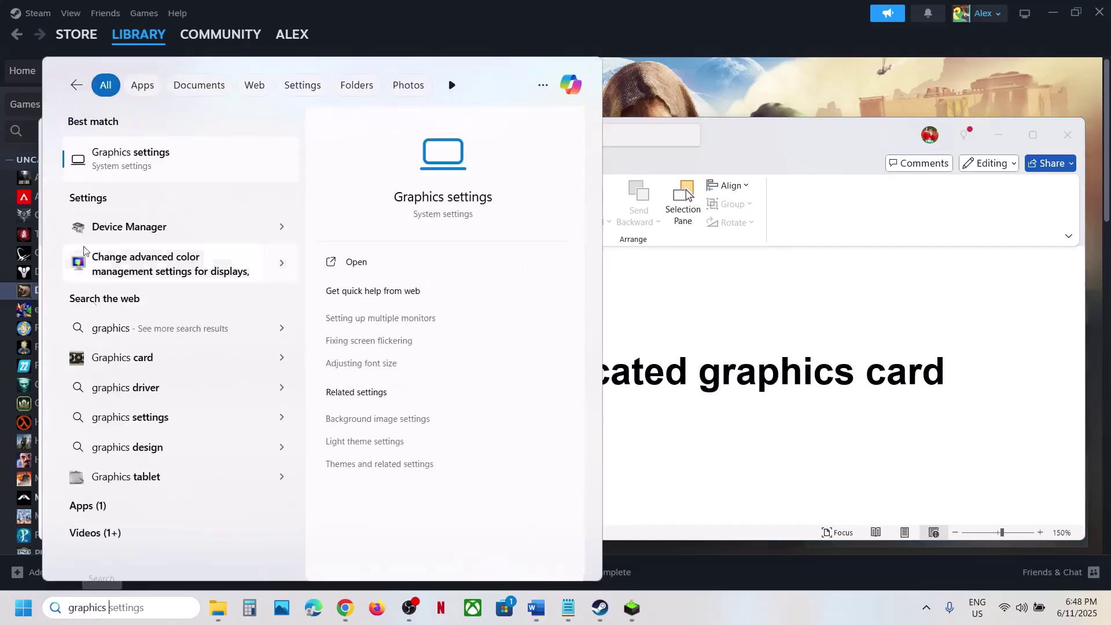
{"action": "left_click", "coordinate": [118, 162]}
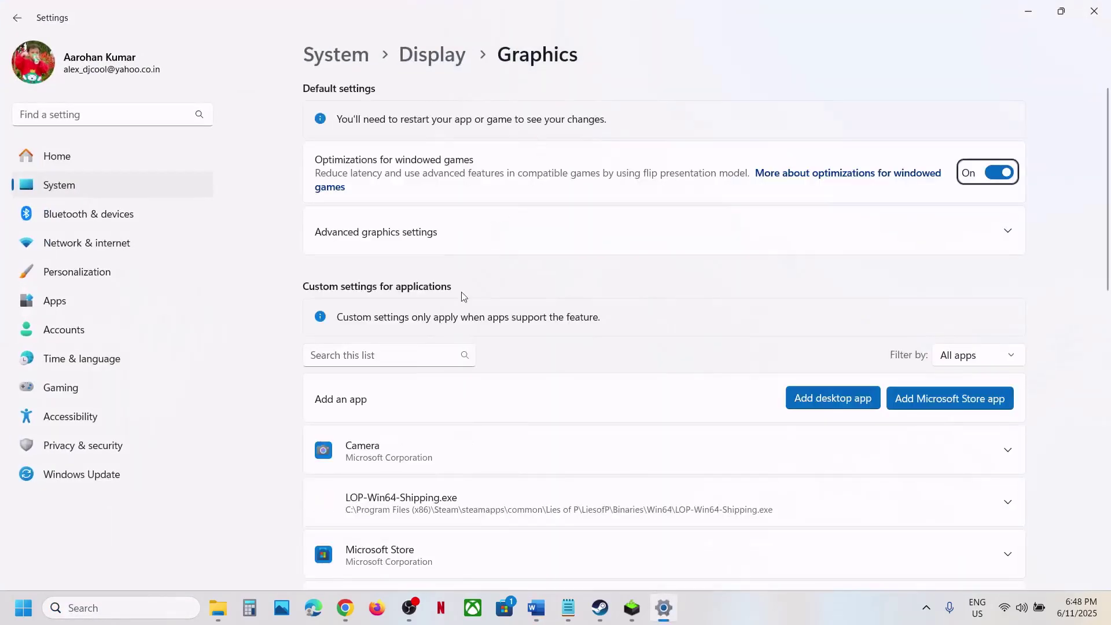
Add the desktop app DuneSandbox-Win64-Shipping from DuneAwakening\DuneSandbox\Binaries\Win64 to the custom graphics settings
{"action": "left_click", "coordinate": [832, 398]}
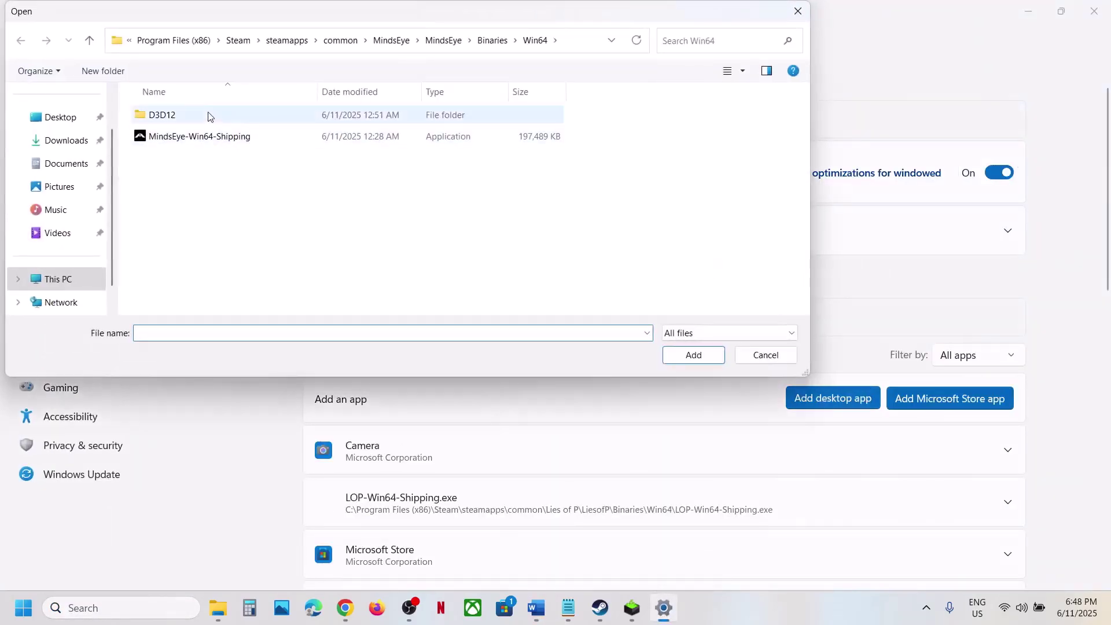
{"action": "left_click", "coordinate": [340, 40]}
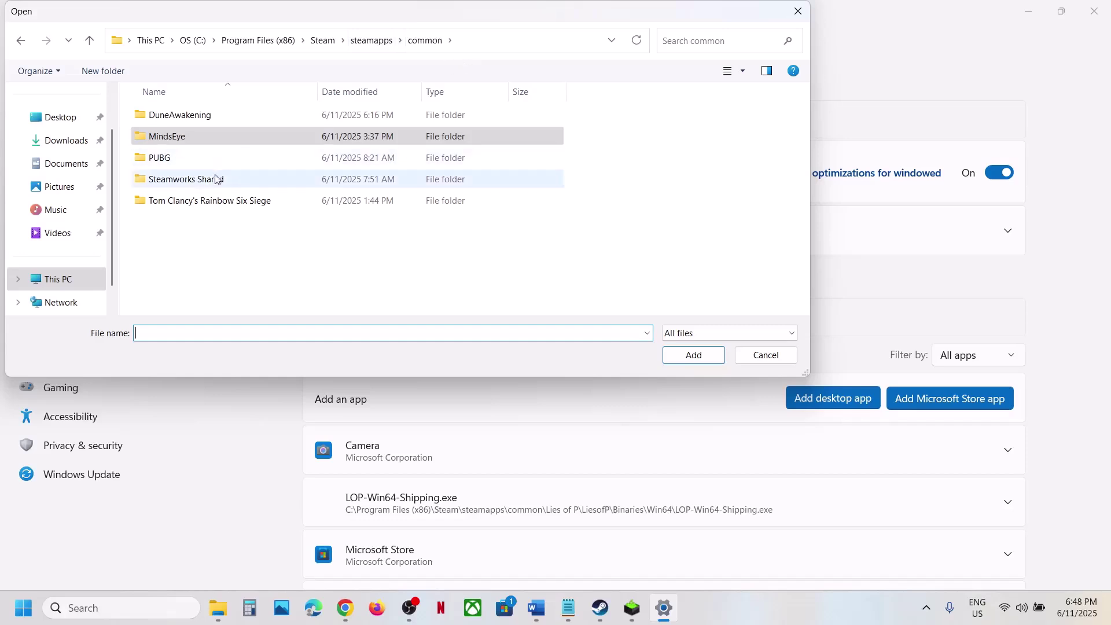
{"action": "double_click", "coordinate": [186, 119]}
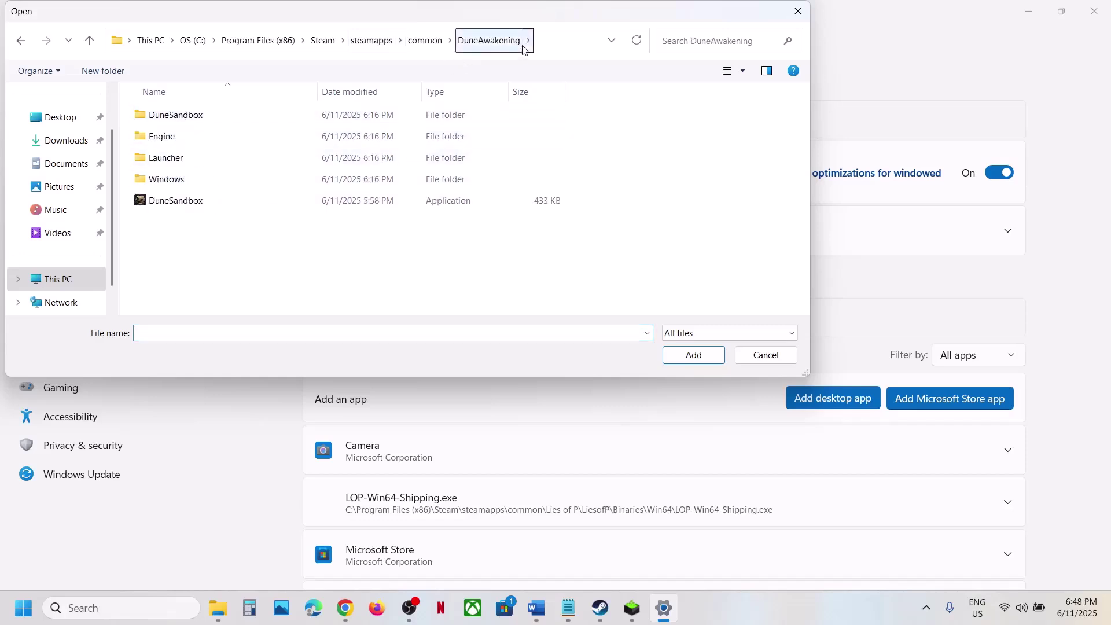
{"action": "left_click", "coordinate": [564, 42]}
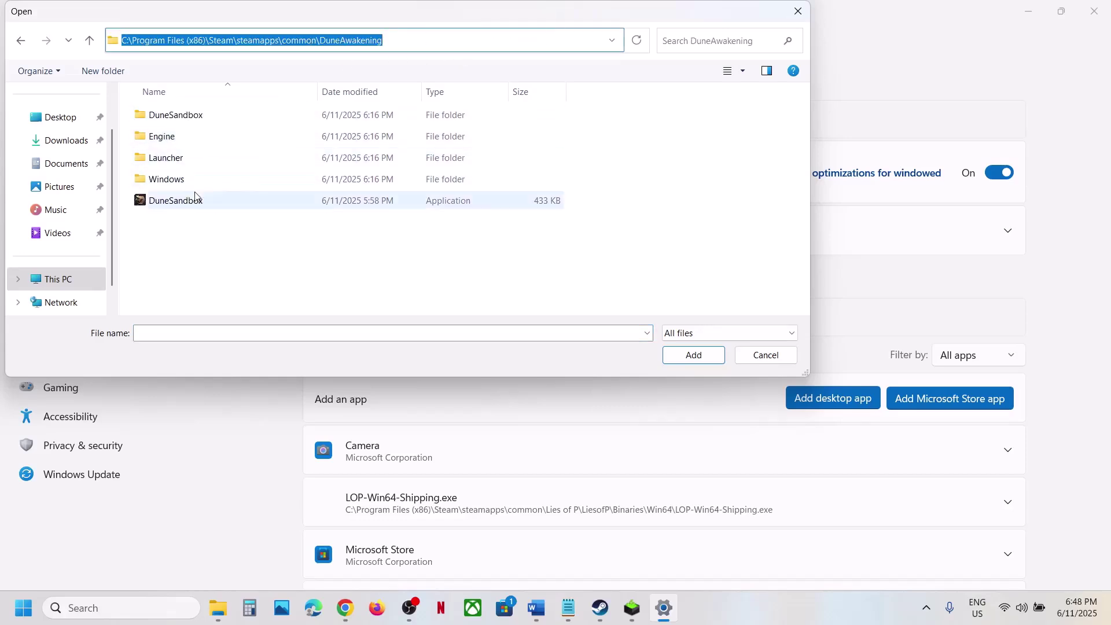
{"action": "double_click", "coordinate": [186, 118]}
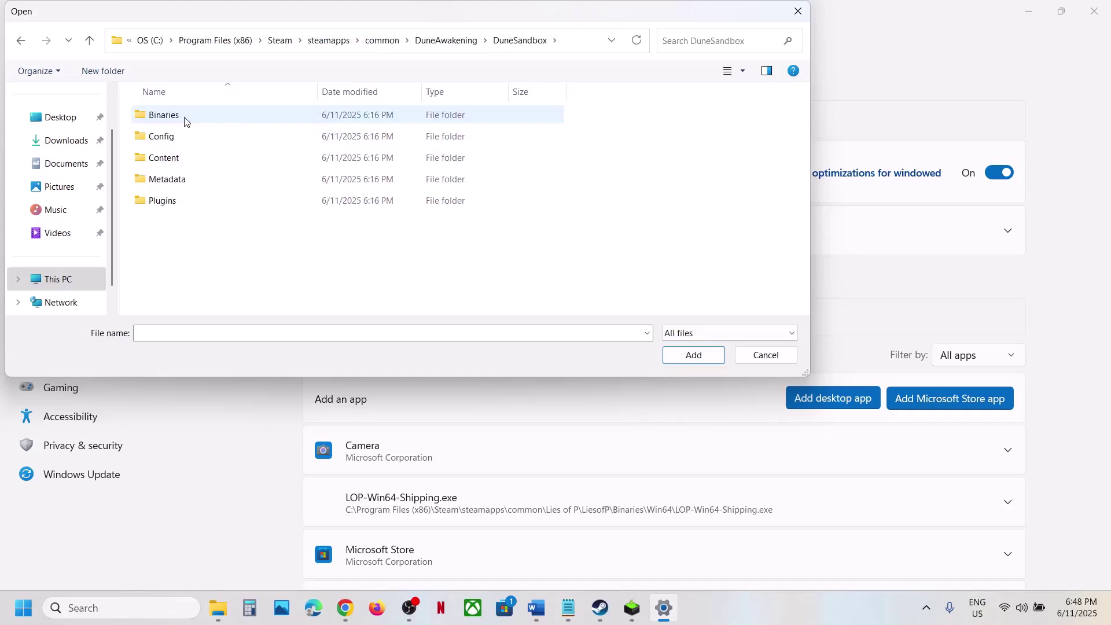
{"action": "double_click", "coordinate": [193, 118]}
{"action": "double_click", "coordinate": [193, 118]}
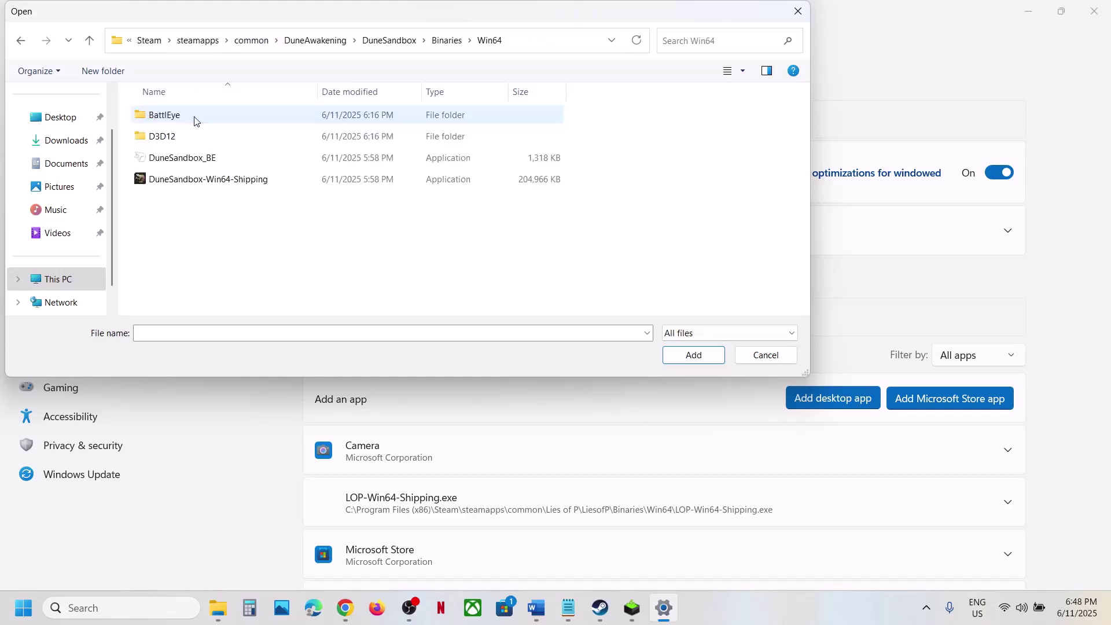
{"action": "left_click", "coordinate": [222, 181]}
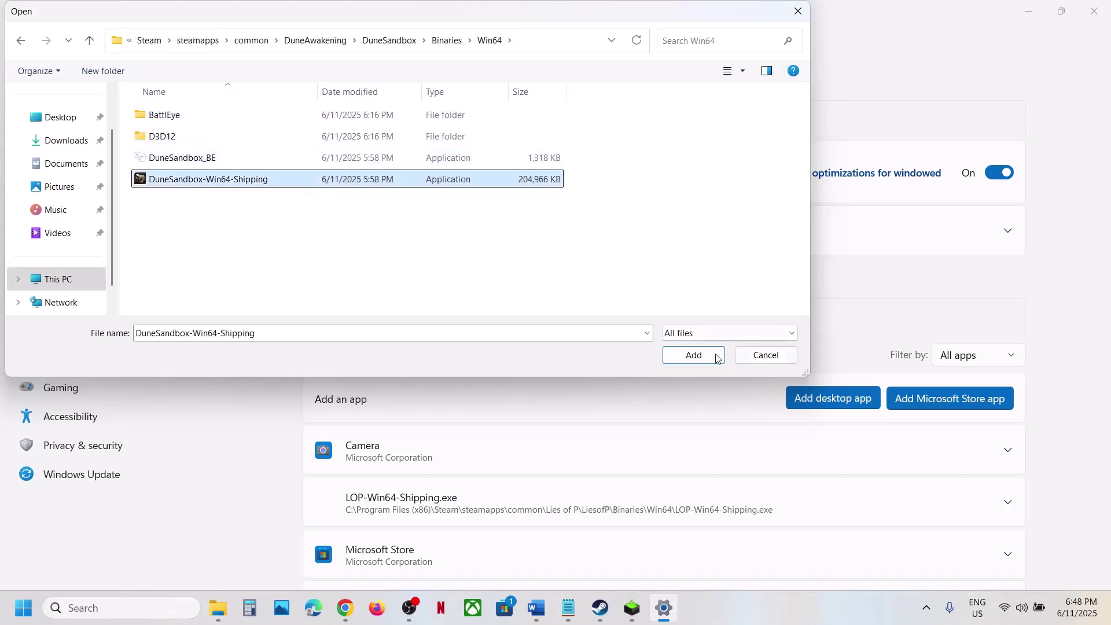
{"action": "left_click", "coordinate": [694, 355]}
Set the GPU preference of Dune: Awakening to High Performance (NVIDIA GeForce RTX 3050 Laptop GPU)
{"action": "scroll", "coordinate": [521, 365], "scroll_direction": "down", "scroll_amount": 3}
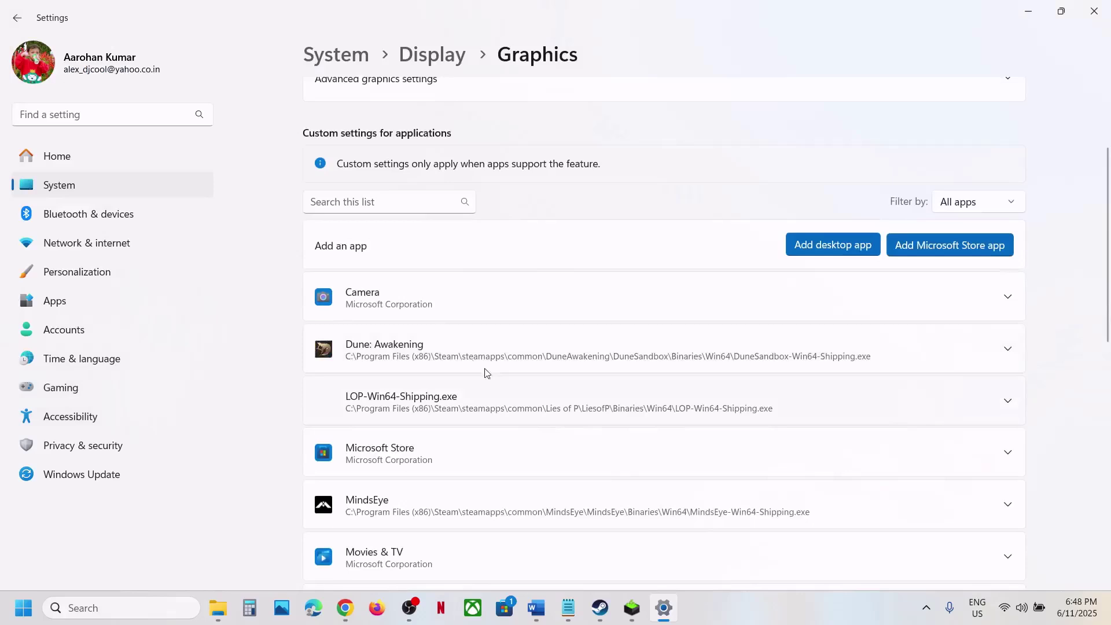
{"action": "left_click", "coordinate": [511, 350]}
{"action": "scroll", "coordinate": [868, 359], "scroll_direction": "down", "scroll_amount": 3}
{"action": "left_click", "coordinate": [913, 246]}
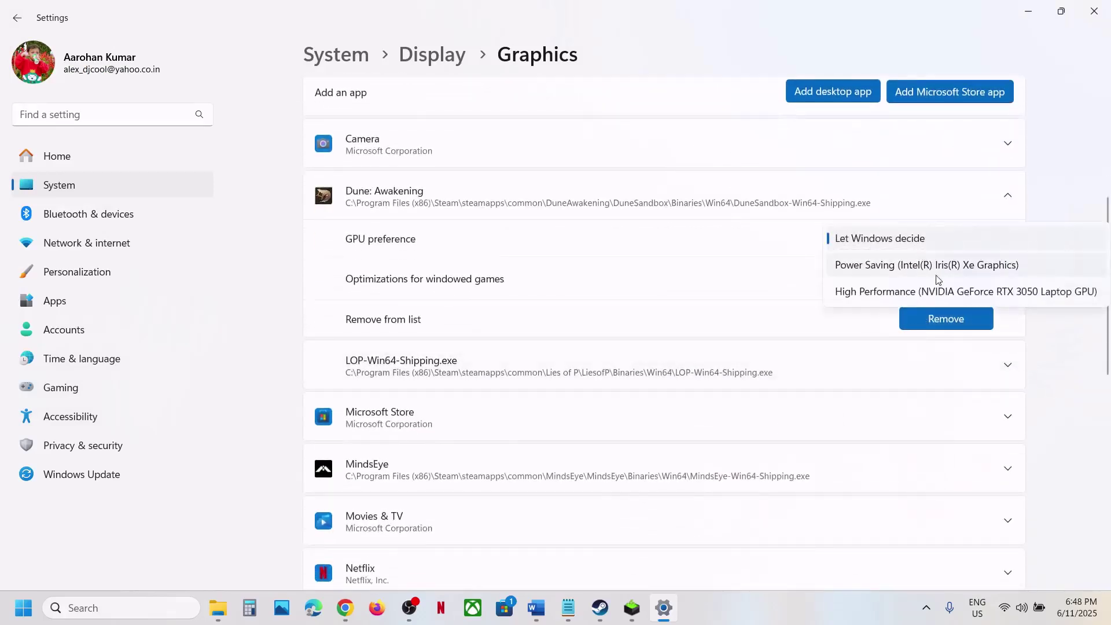
{"action": "left_click", "coordinate": [880, 292]}
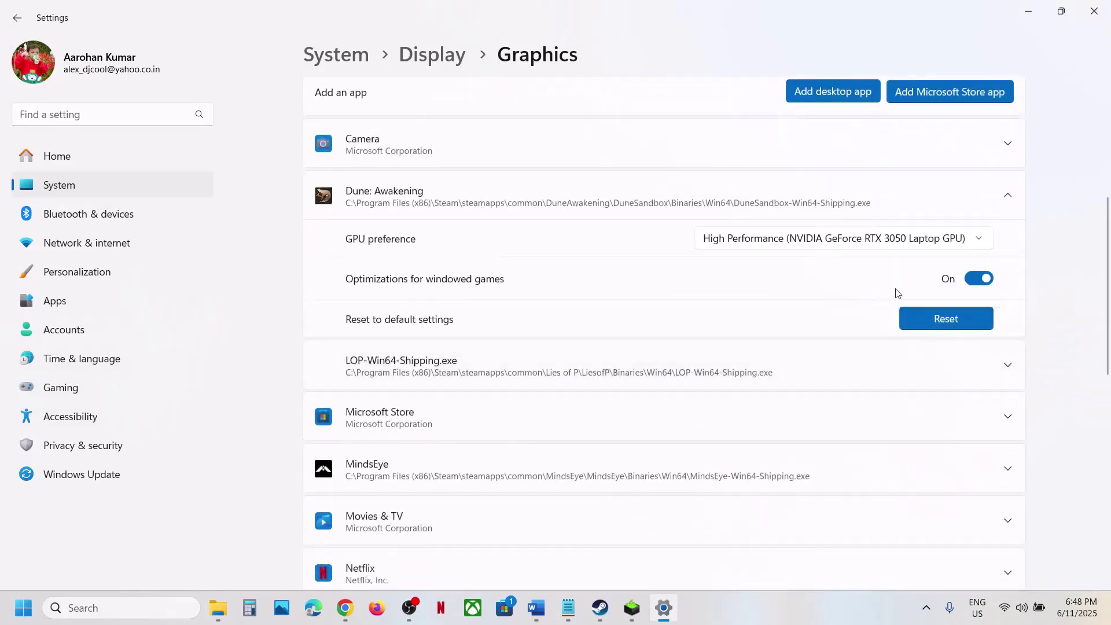
Add the DuneSandbox application from the main DuneAwakening folder to the custom graphics settings
{"action": "left_click", "coordinate": [832, 103]}
{"action": "left_click", "coordinate": [90, 43]}
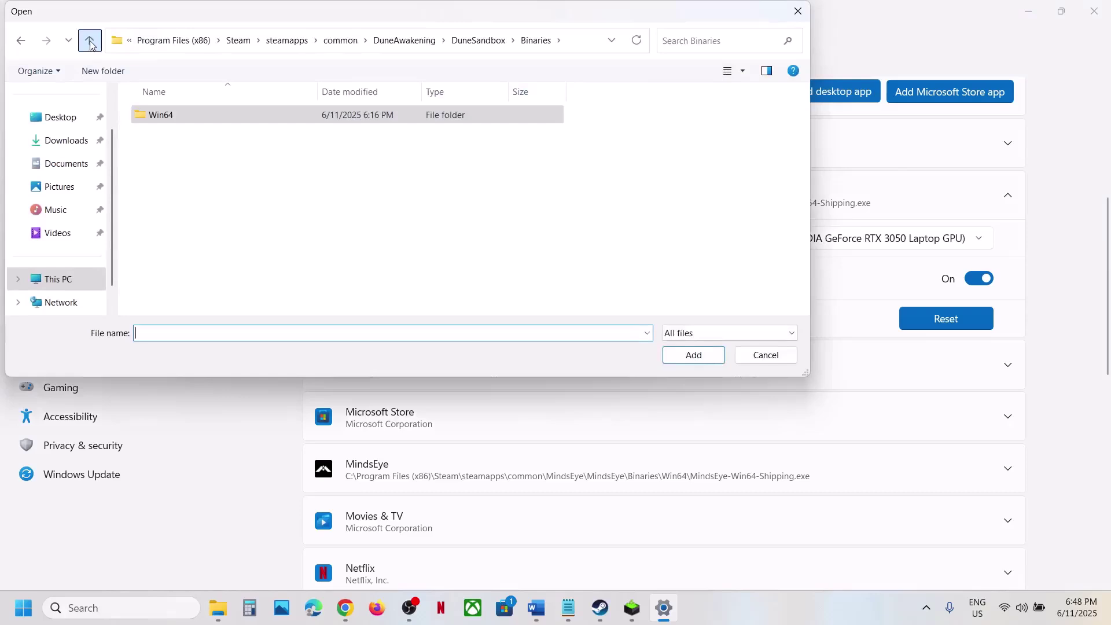
{"action": "left_click", "coordinate": [90, 43]}
{"action": "left_click", "coordinate": [88, 41]}
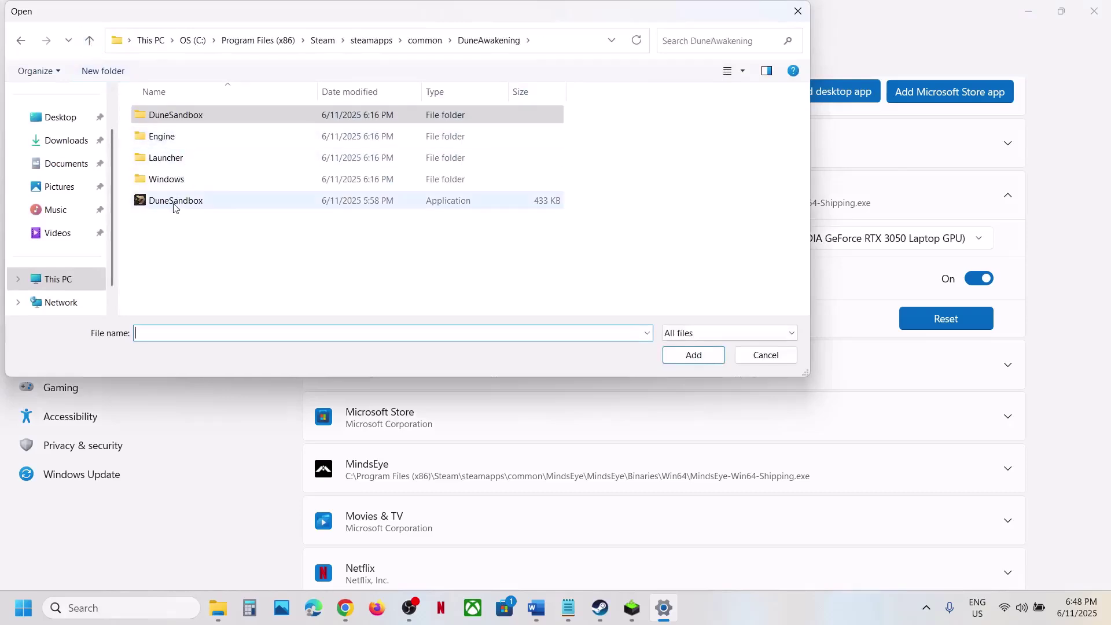
{"action": "left_click", "coordinate": [173, 201]}
{"action": "left_click", "coordinate": [697, 356]}
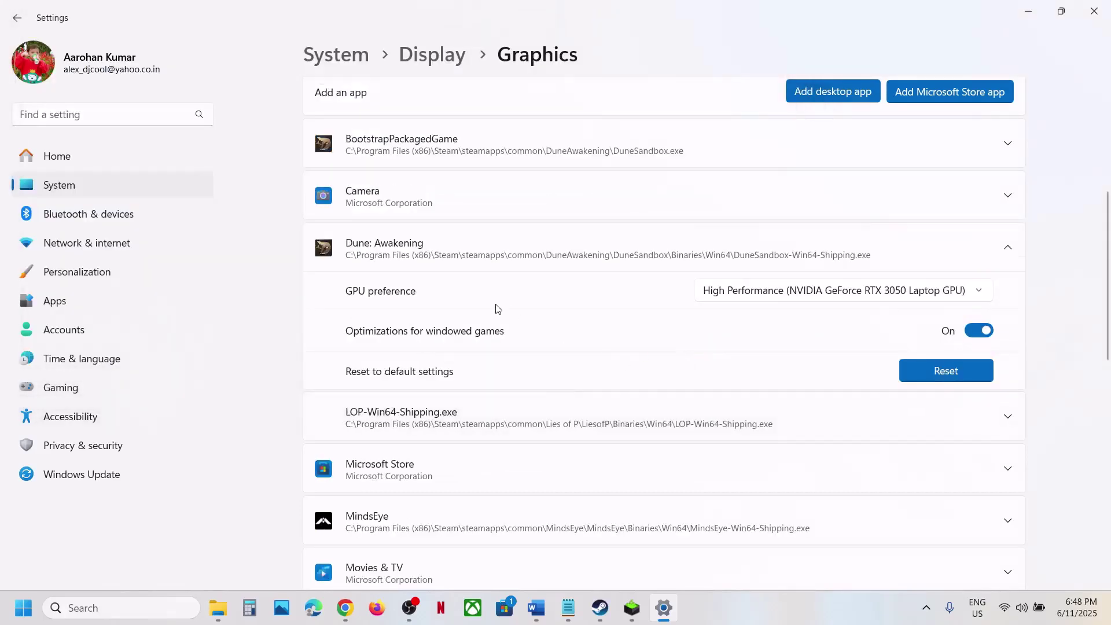
Set the GPU preference of BootstrapPackagedGame (DuneSandbox.exe) to High Performance (NVIDIA GeForce RTX 3050 Laptop GPU)
{"action": "scroll", "coordinate": [551, 320], "scroll_direction": "down", "scroll_amount": 3}
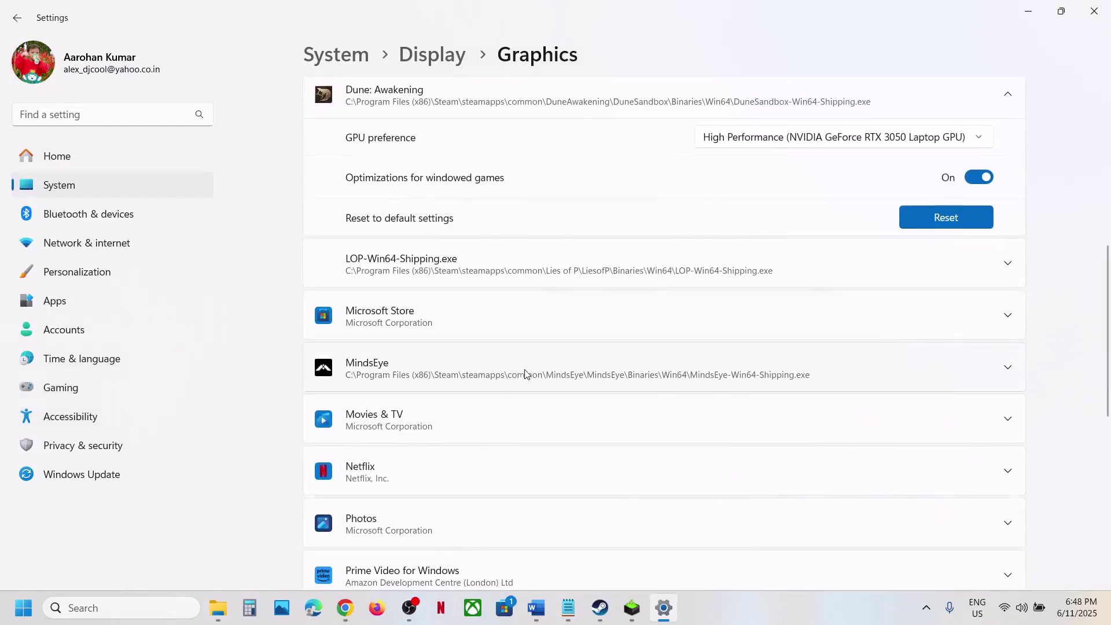
{"action": "scroll", "coordinate": [525, 374], "scroll_direction": "up", "scroll_amount": 4}
{"action": "left_click", "coordinate": [471, 240]}
{"action": "left_click", "coordinate": [928, 269]}
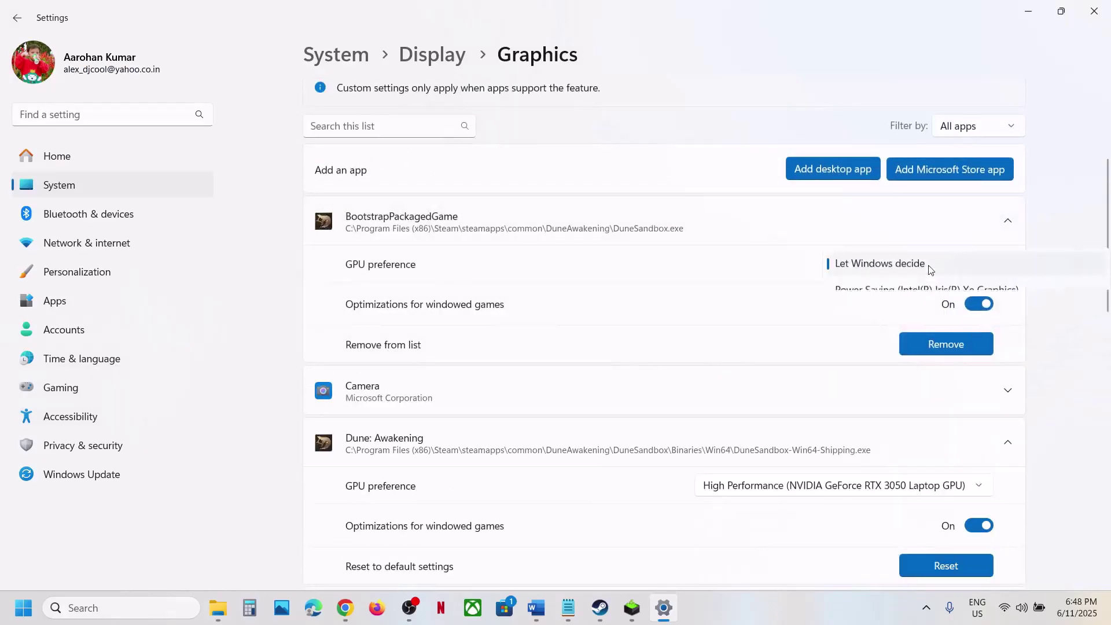
{"action": "left_click", "coordinate": [894, 317]}
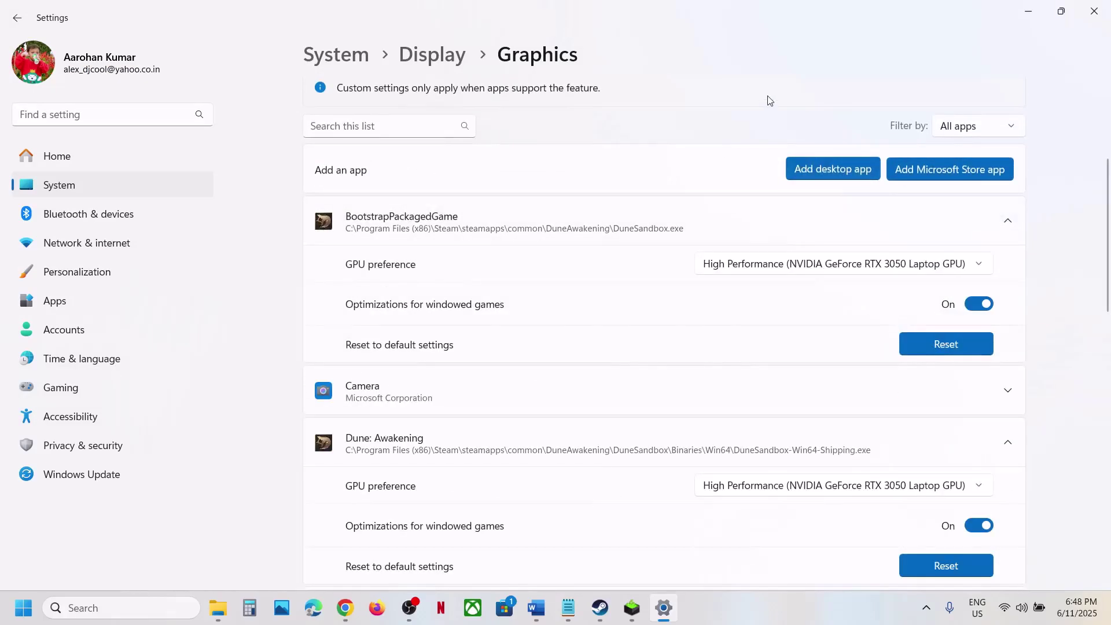
Switch to the Word document and highlight "power saver mode" in Step 7
{"action": "left_click", "coordinate": [536, 608]}
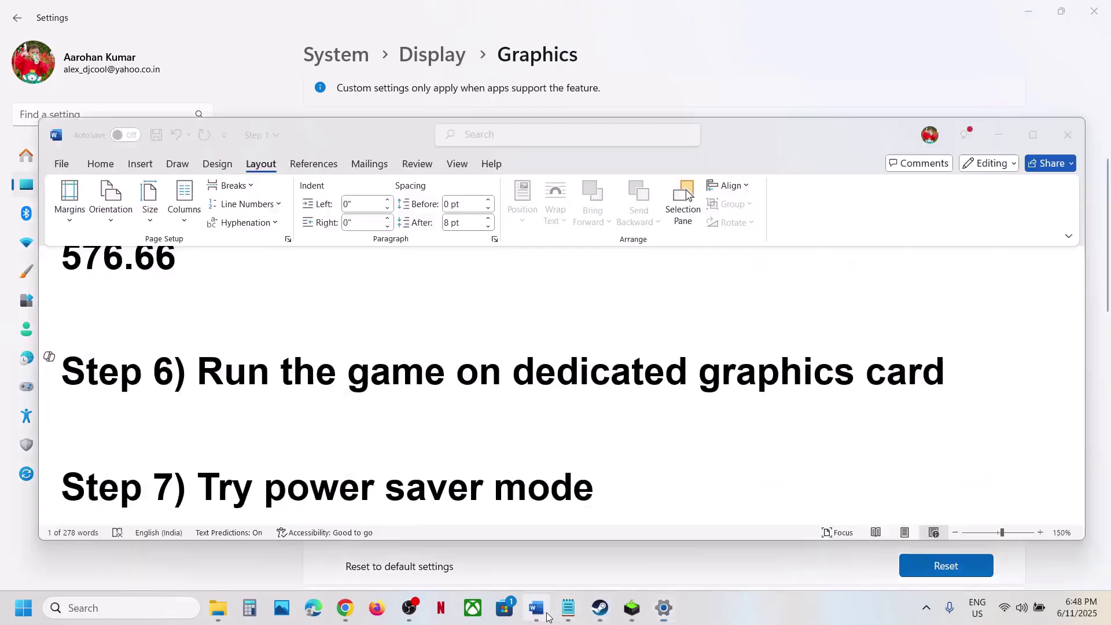
{"action": "scroll", "coordinate": [436, 359], "scroll_direction": "down", "scroll_amount": 2}
{"action": "scroll", "coordinate": [436, 364], "scroll_direction": "up", "scroll_amount": 1}
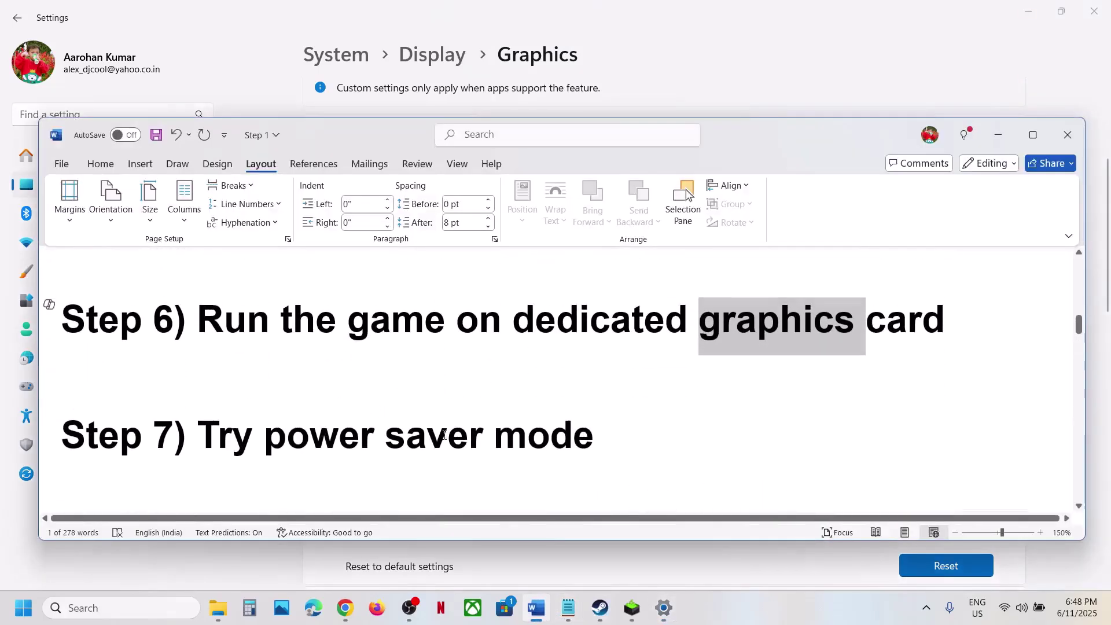
{"action": "left_click_drag", "start_coordinate": [265, 437], "coordinate": [614, 436]}
Search Windows for "control", open Power Options under Hardware and Sound in Control Panel, and view the Power Saver.jpg reference image
{"action": "left_click", "coordinate": [152, 607]}
{"action": "type", "text": "co"}
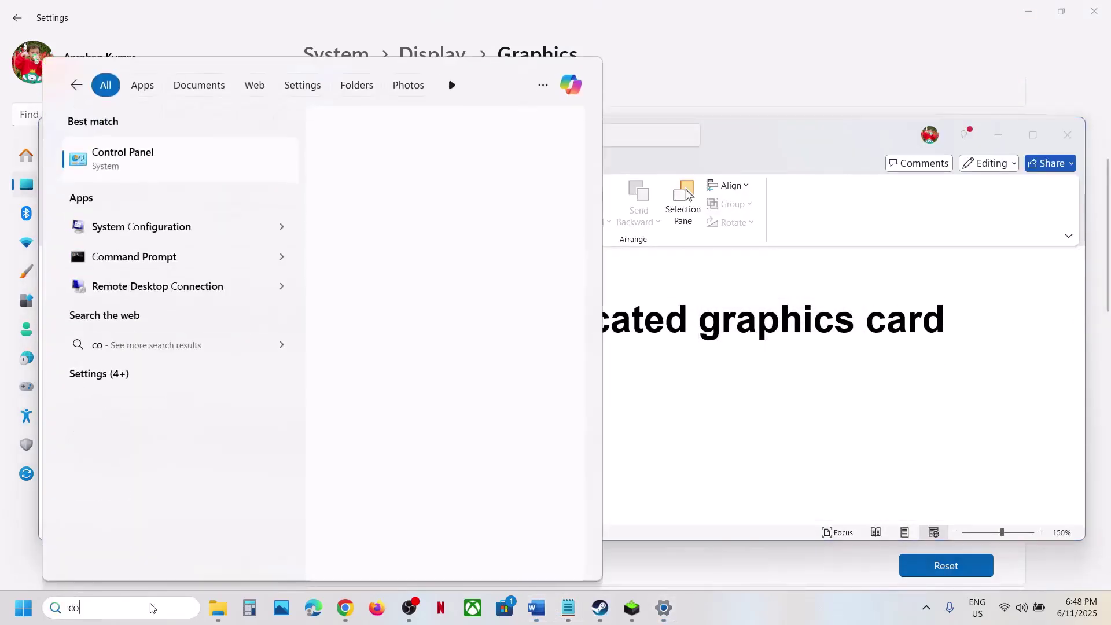
{"action": "type", "text": "ntrol"}
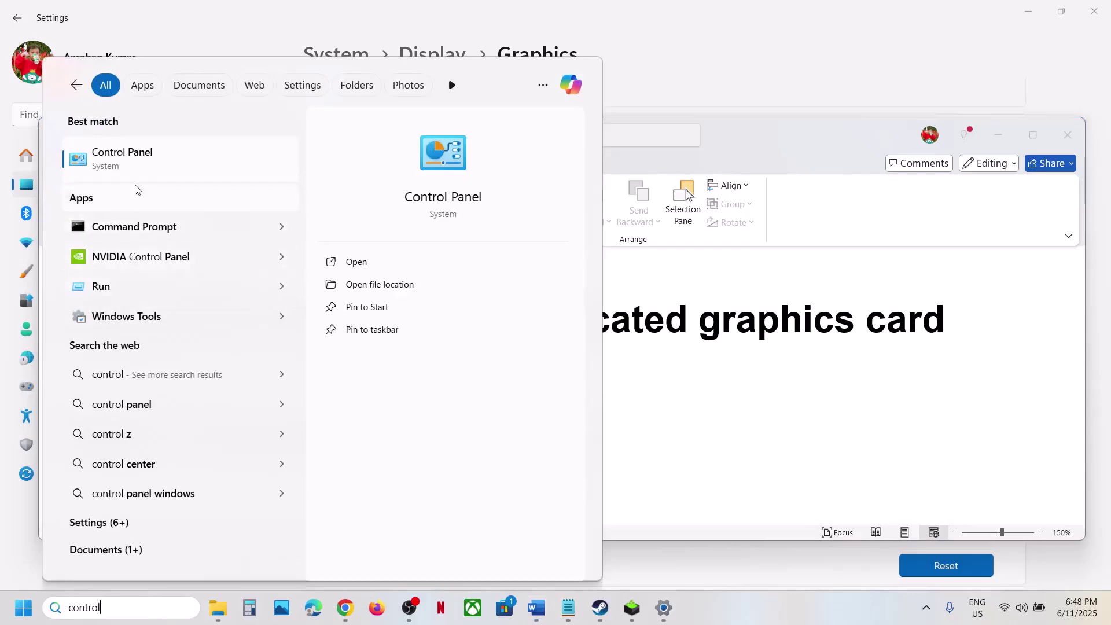
{"action": "key", "text": "Return"}
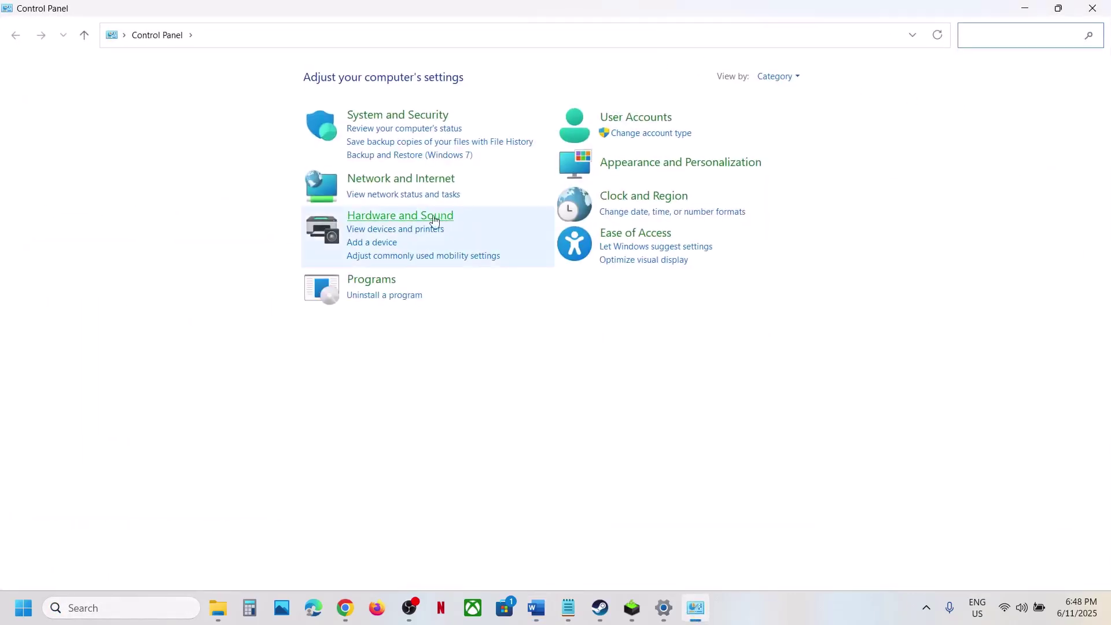
{"action": "left_click", "coordinate": [434, 220]}
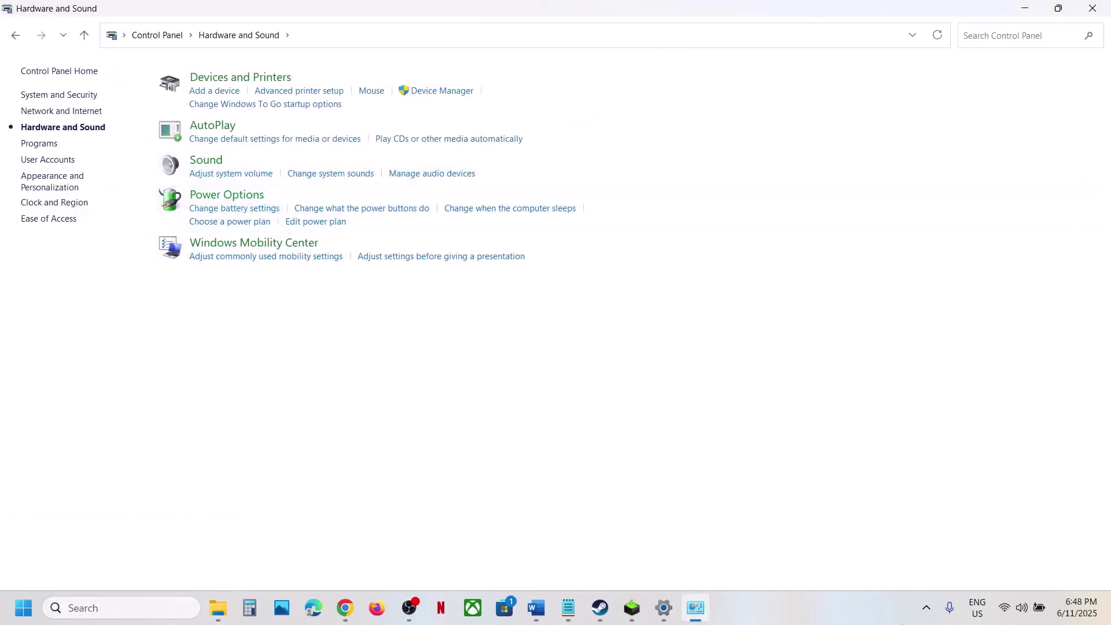
{"action": "left_click", "coordinate": [200, 194]}
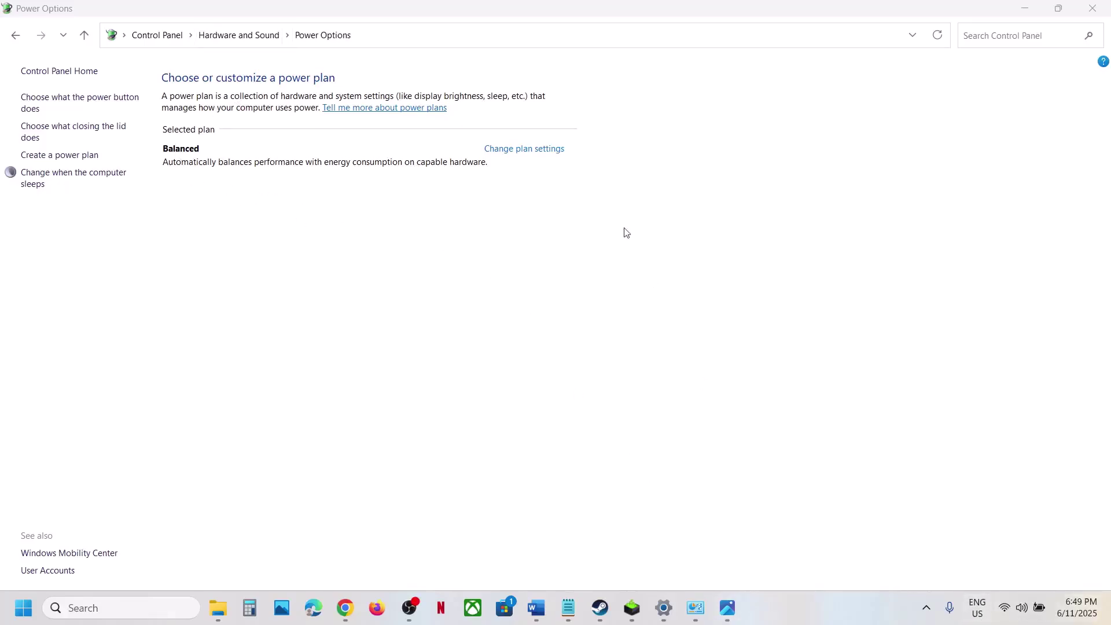
{"action": "left_click", "coordinate": [725, 612]}
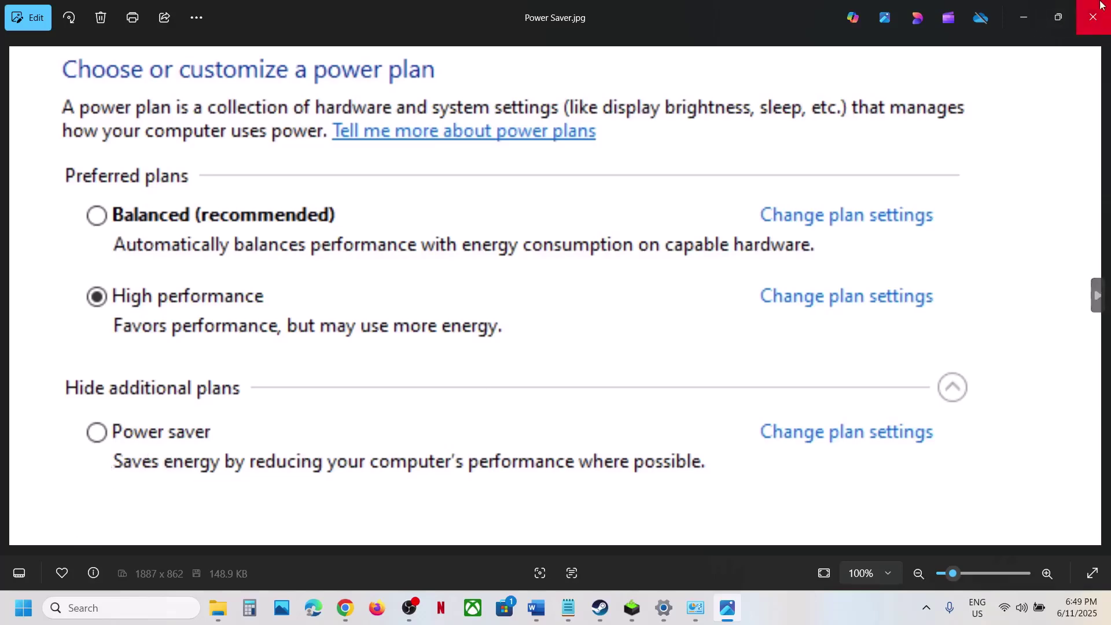
{"action": "left_click", "coordinate": [1029, 23]}
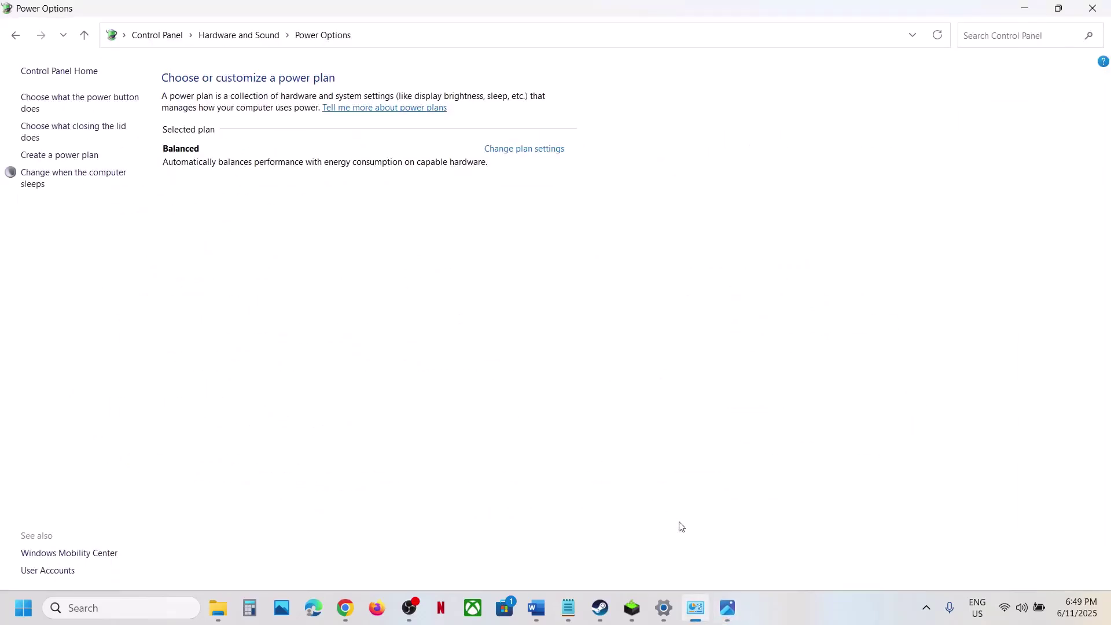
Copy "Intel Extreme Tuning Utility" from Step 8 of the Word document
{"action": "left_click", "coordinate": [537, 607]}
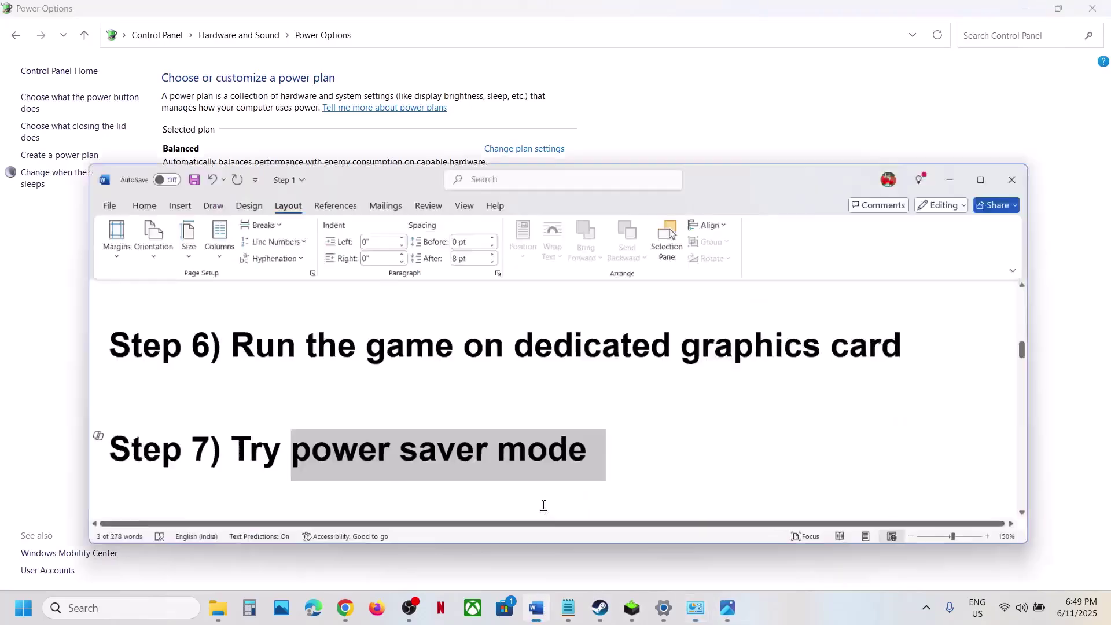
{"action": "scroll", "coordinate": [450, 389], "scroll_direction": "down", "scroll_amount": 3}
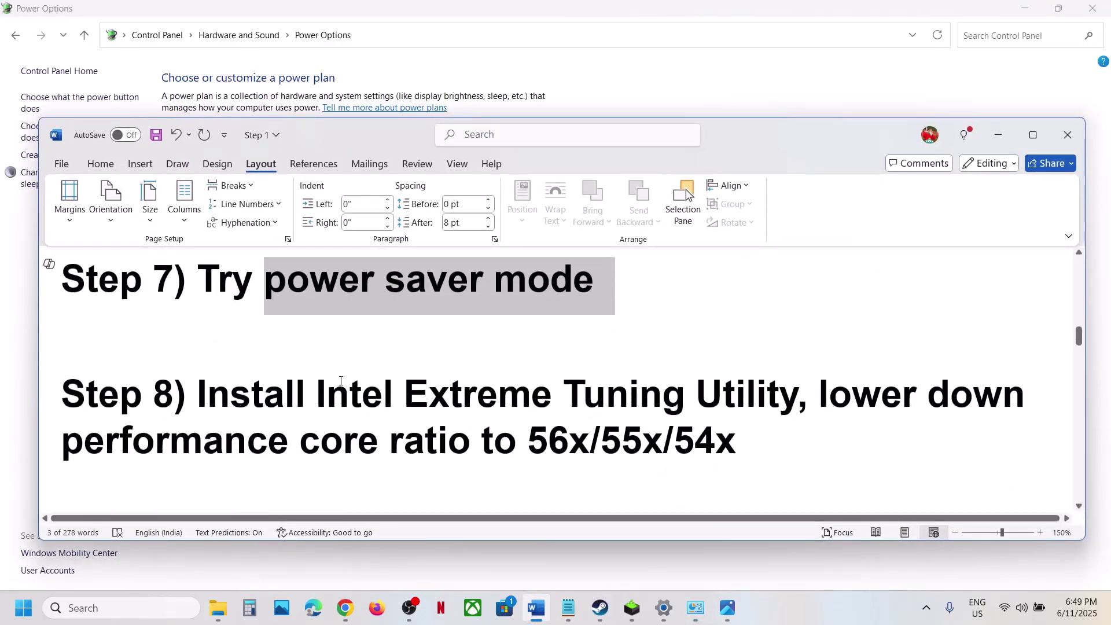
{"action": "left_click_drag", "start_coordinate": [319, 389], "coordinate": [746, 404]}
{"action": "key", "text": "ctrl+c"}
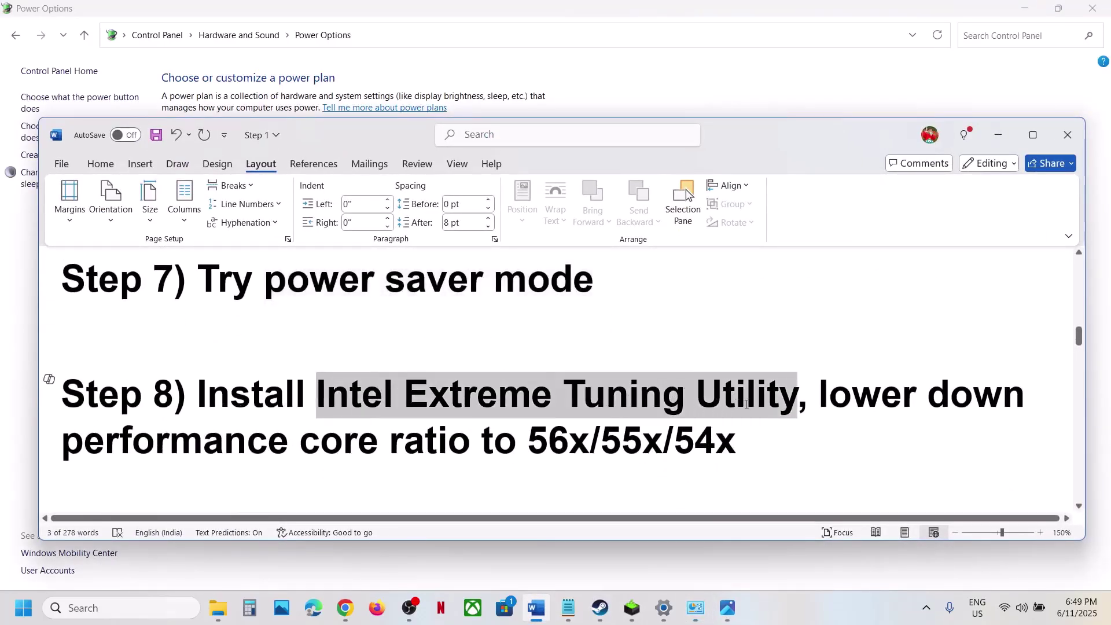
Search Google in a new Chrome tab for the copied utility name and open Intel's XTU page at its available downloads
{"action": "left_click", "coordinate": [345, 608]}
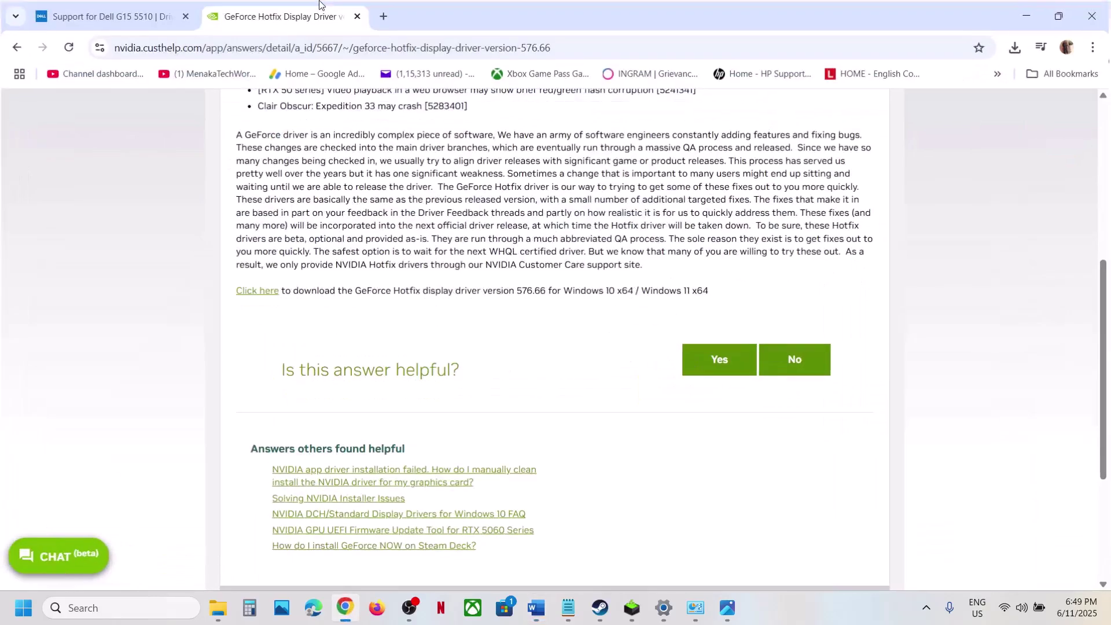
{"action": "left_click", "coordinate": [376, 15]}
{"action": "key", "text": "ctrl+v"}
{"action": "key", "text": "Return"}
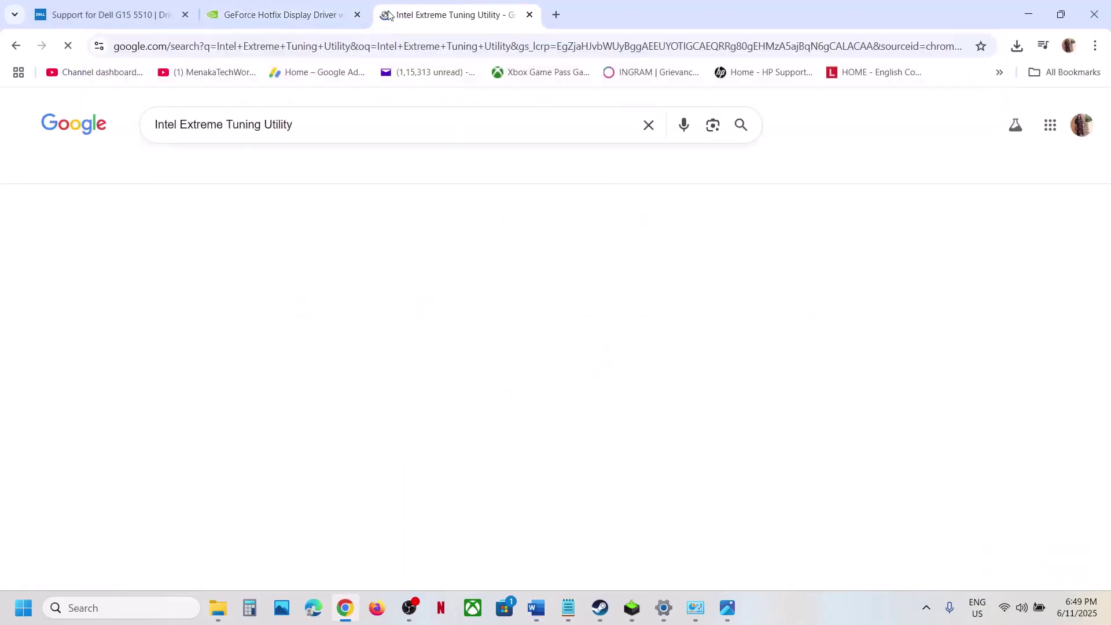
{"action": "left_click", "coordinate": [260, 252]}
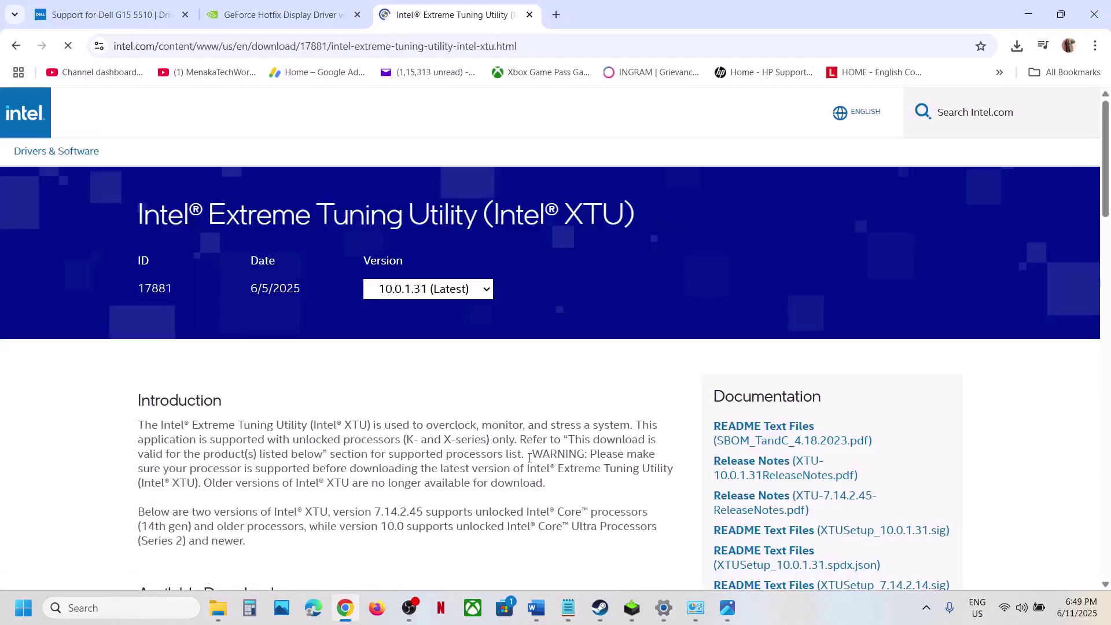
{"action": "scroll", "coordinate": [383, 507], "scroll_direction": "down", "scroll_amount": 3}
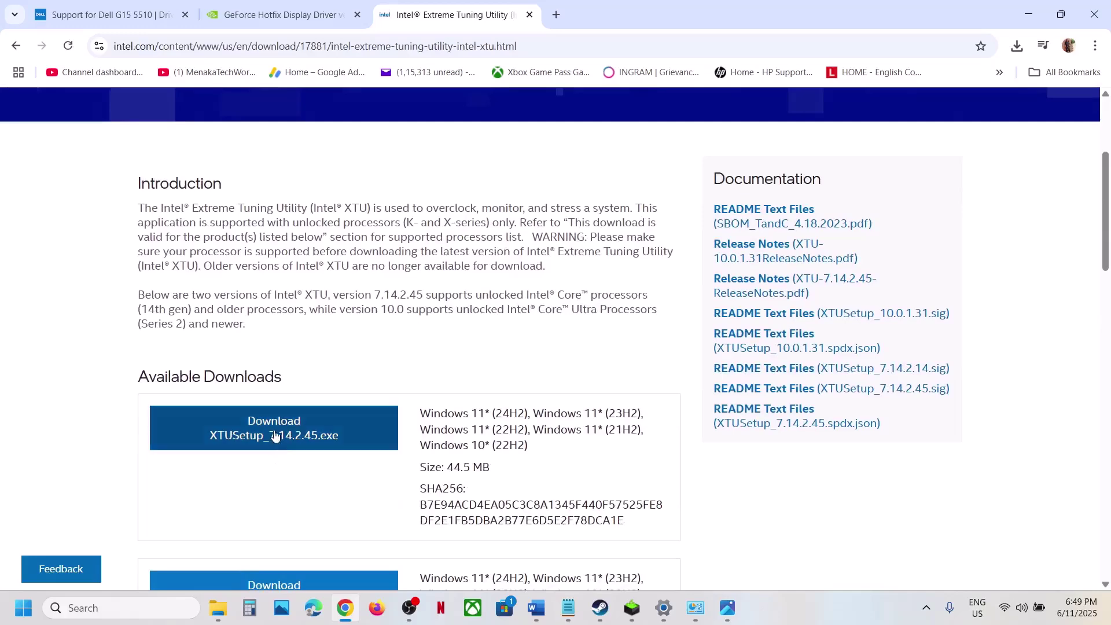
Search Windows for the "Intel Extreme Tuning Utility" app, then dismiss the search
{"action": "left_click", "coordinate": [156, 606]}
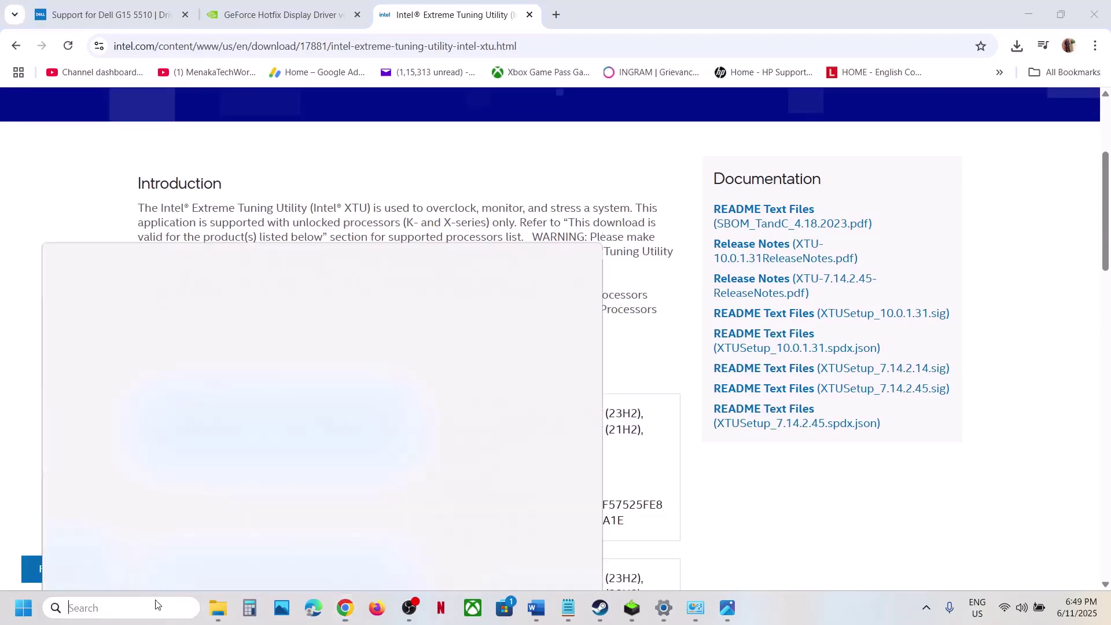
{"action": "type", "text": "in"}
{"action": "key", "text": "BackSpace"}
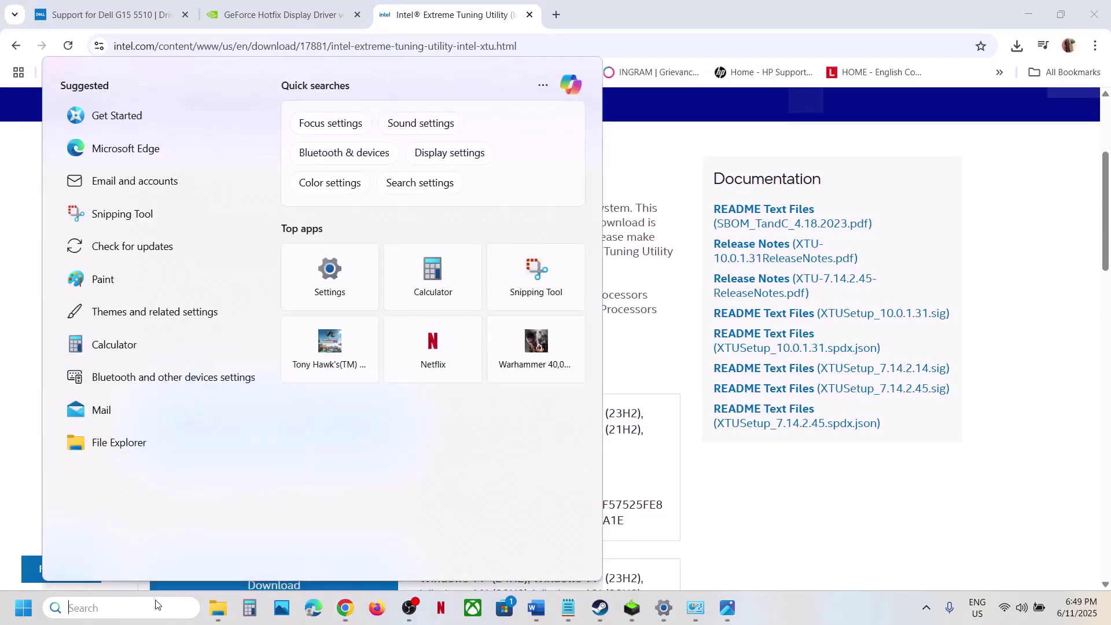
{"action": "key", "text": "ctrl+v"}
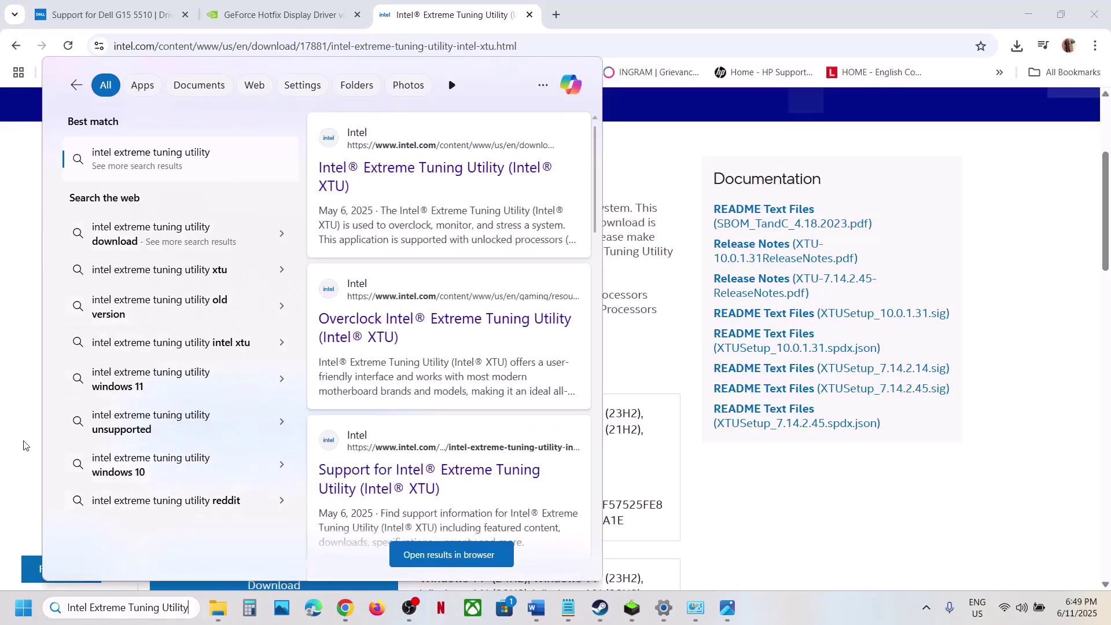
{"action": "left_click", "coordinate": [23, 443]}
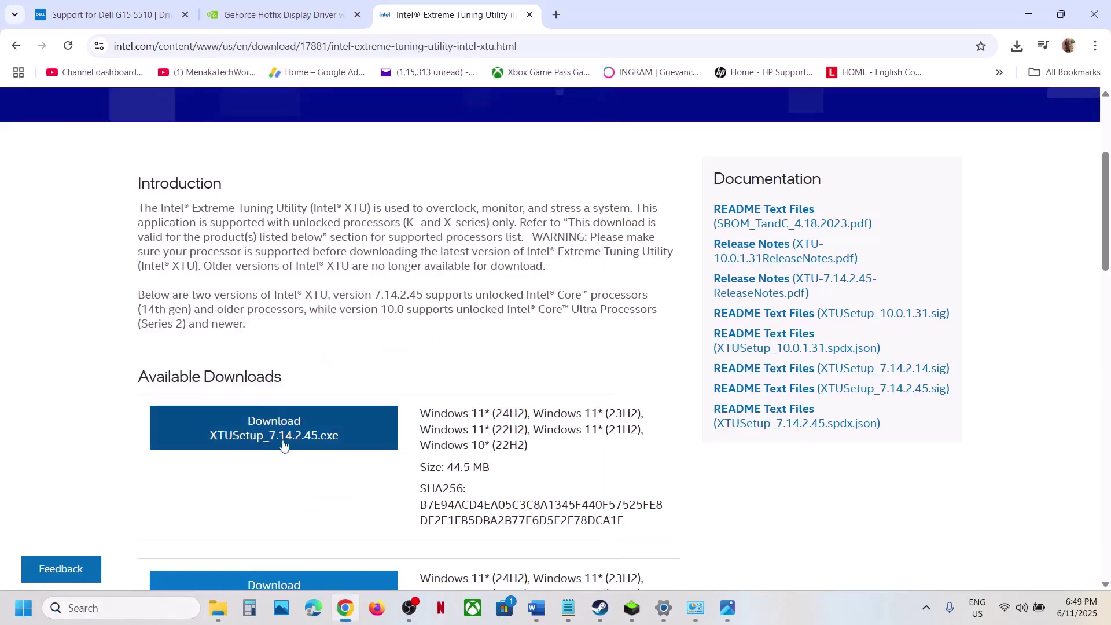
Examine the Performance Core Ratio setting in the Intel Extreme Tuning Utility reference image in Photos
{"action": "left_click", "coordinate": [726, 603]}
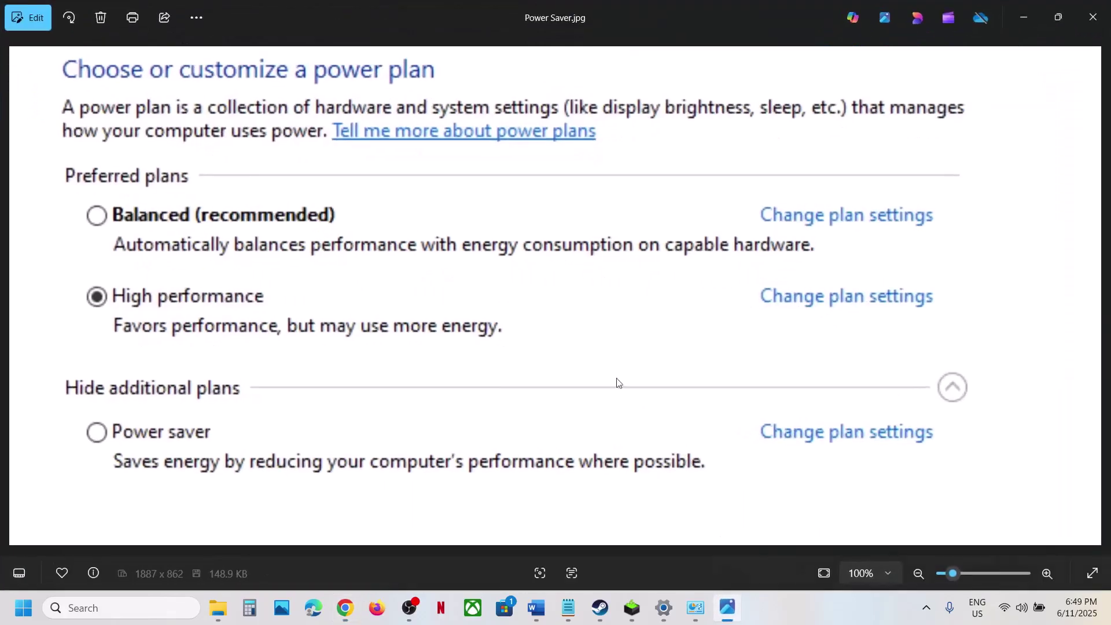
{"action": "key", "text": "Right"}
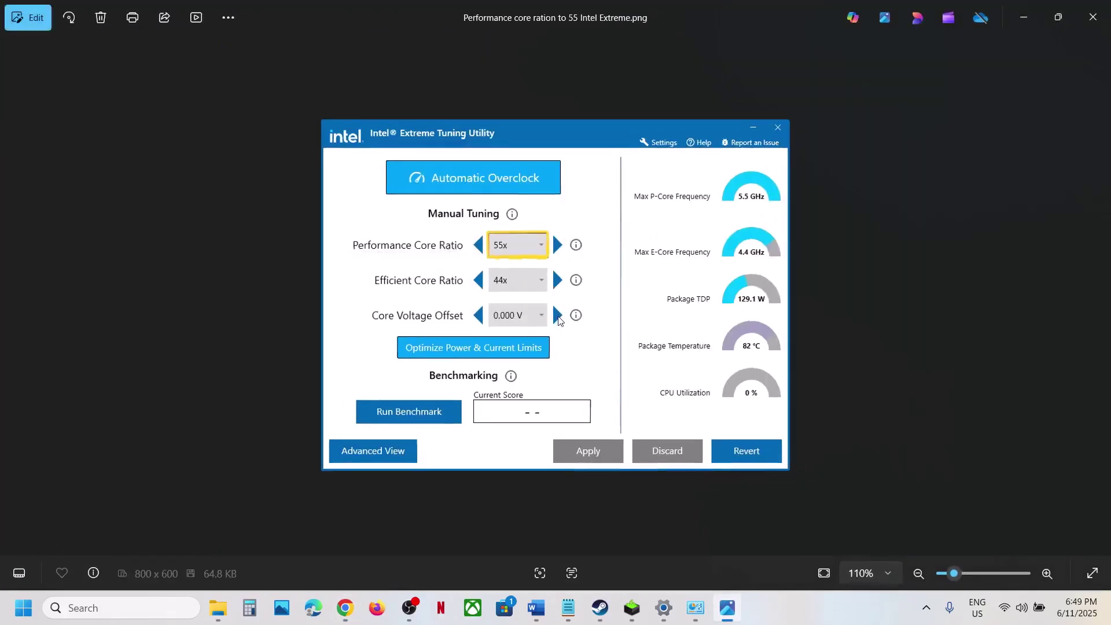
{"action": "scroll", "coordinate": [558, 317], "scroll_direction": "up", "scroll_amount": 5}
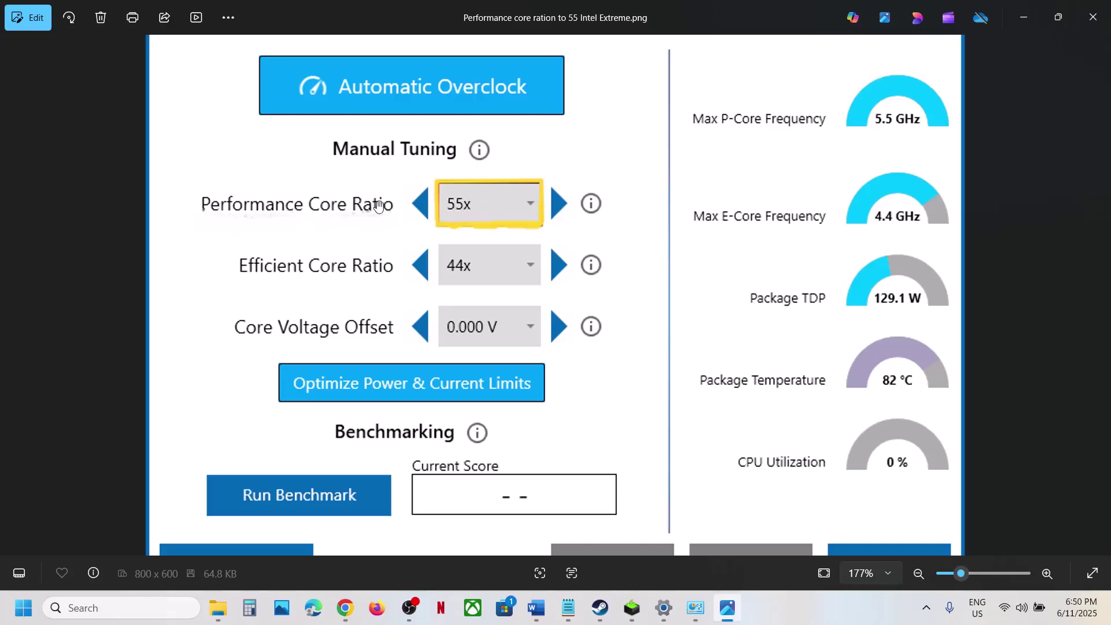
Return to the Word document and highlight Step 9 on running the game as an administrator and trying compatibility mode
{"action": "left_click", "coordinate": [536, 607]}
{"action": "scroll", "coordinate": [565, 403], "scroll_direction": "down", "scroll_amount": 1}
{"action": "scroll", "coordinate": [566, 404], "scroll_direction": "down", "scroll_amount": 2}
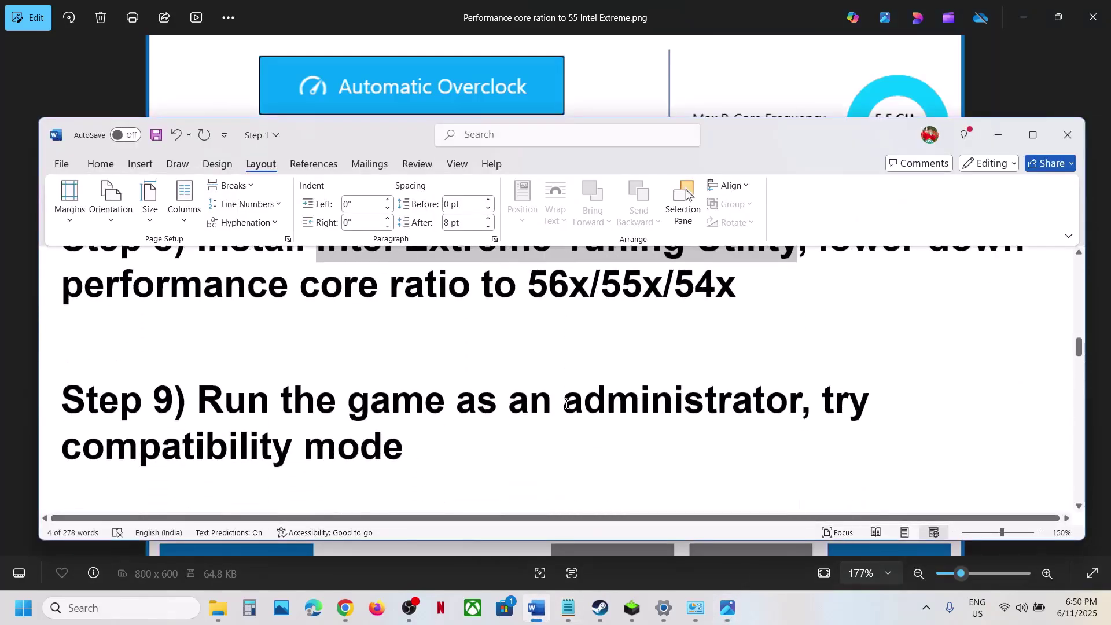
{"action": "left_click_drag", "start_coordinate": [259, 411], "coordinate": [427, 459]}
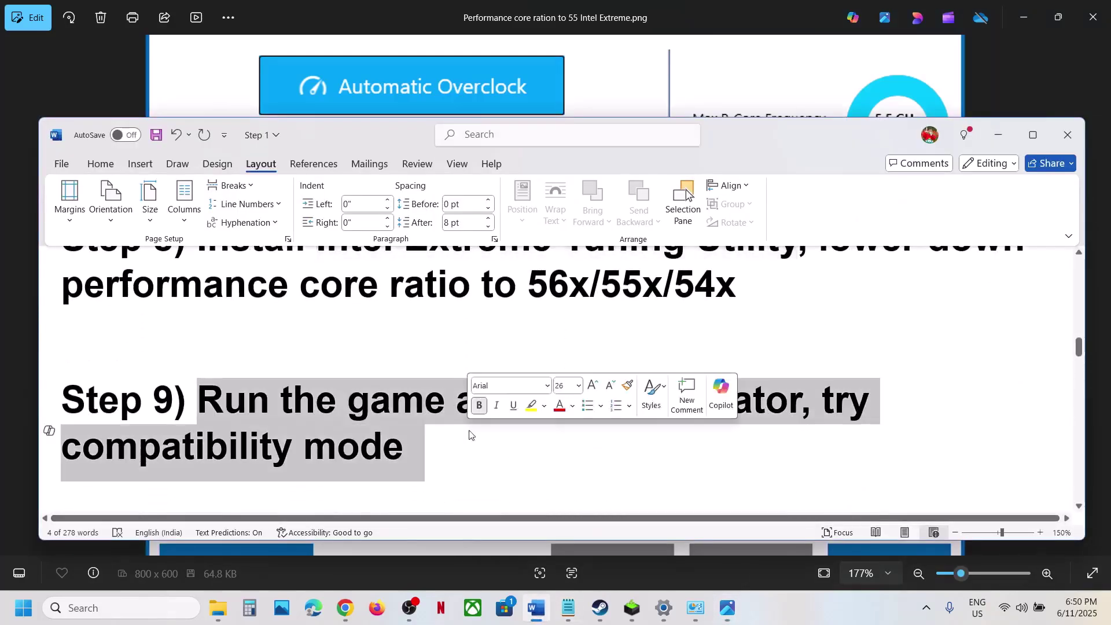
Browse Dune: Awakening's local files from Steam and select DuneSandbox-Win64-Shipping in DuneSandbox\Binaries\Win64
{"action": "left_click", "coordinate": [599, 607]}
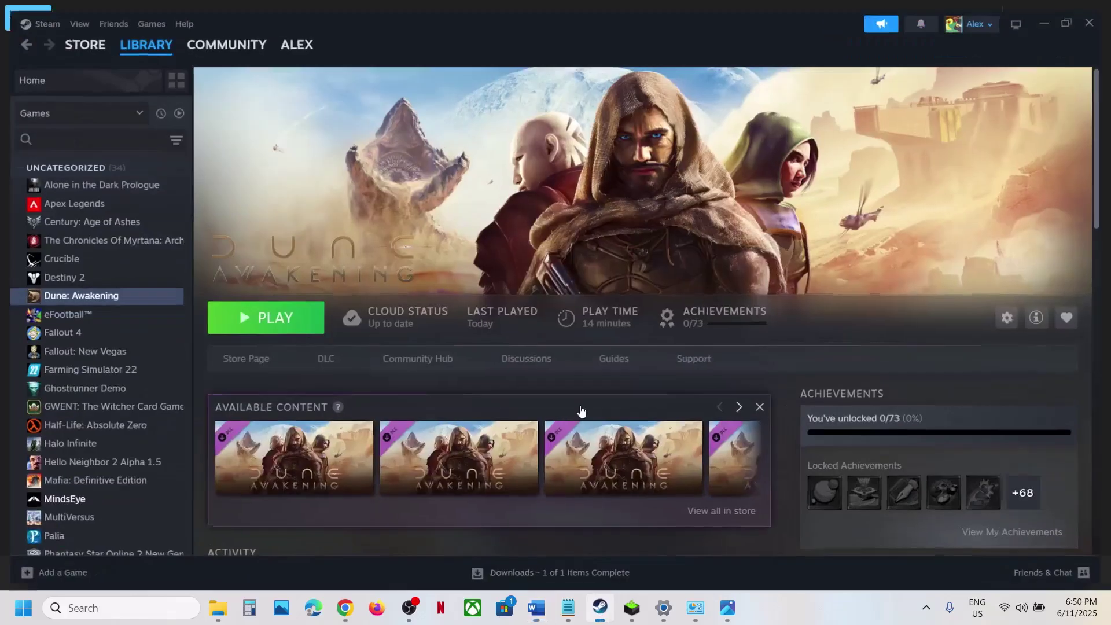
{"action": "right_click", "coordinate": [55, 294]}
{"action": "mouse_move", "coordinate": [87, 373]}
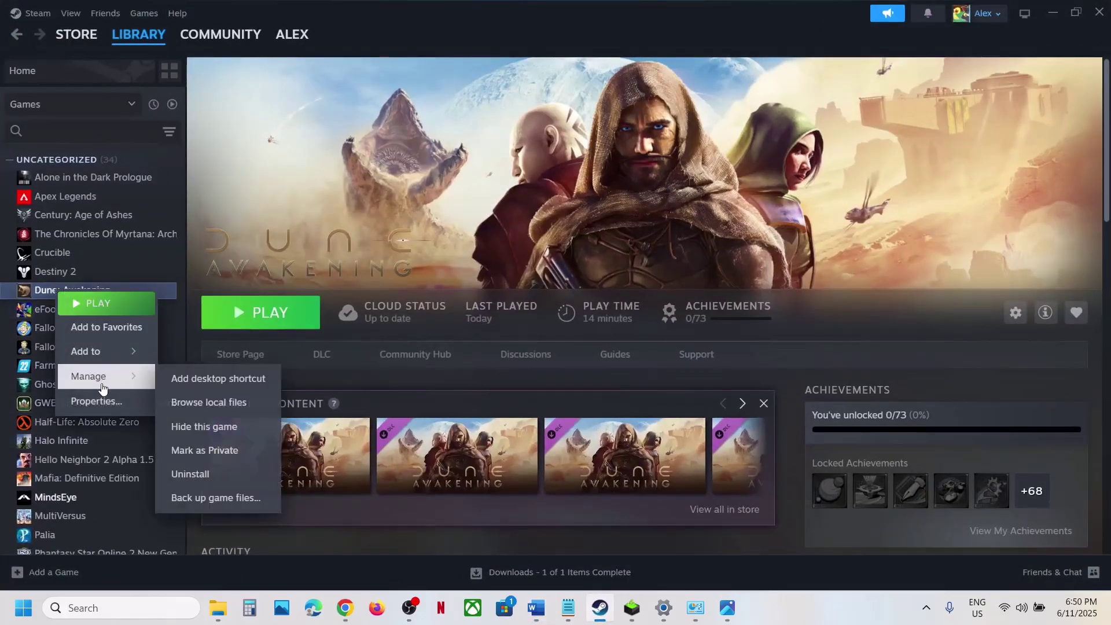
{"action": "left_click", "coordinate": [243, 378]}
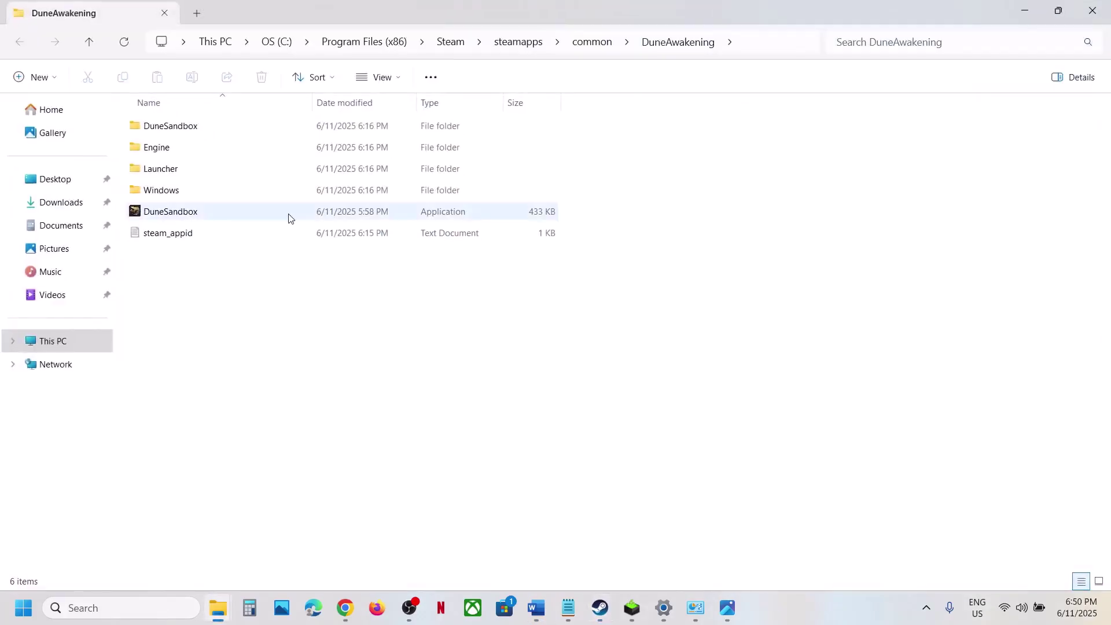
{"action": "double_click", "coordinate": [167, 130]}
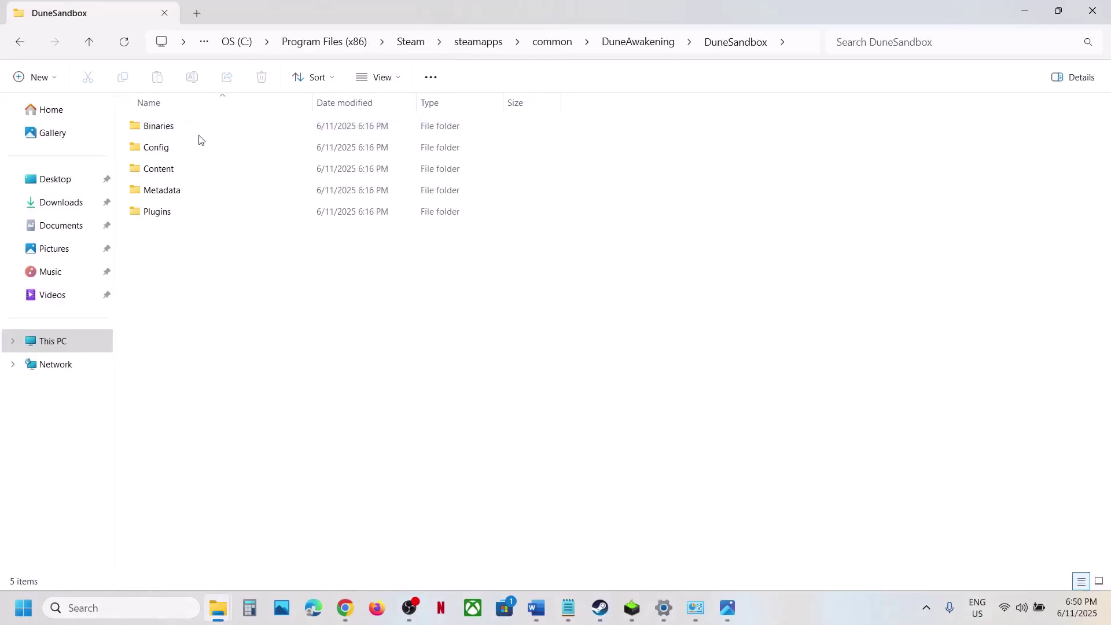
{"action": "double_click", "coordinate": [175, 126]}
{"action": "double_click", "coordinate": [173, 129]}
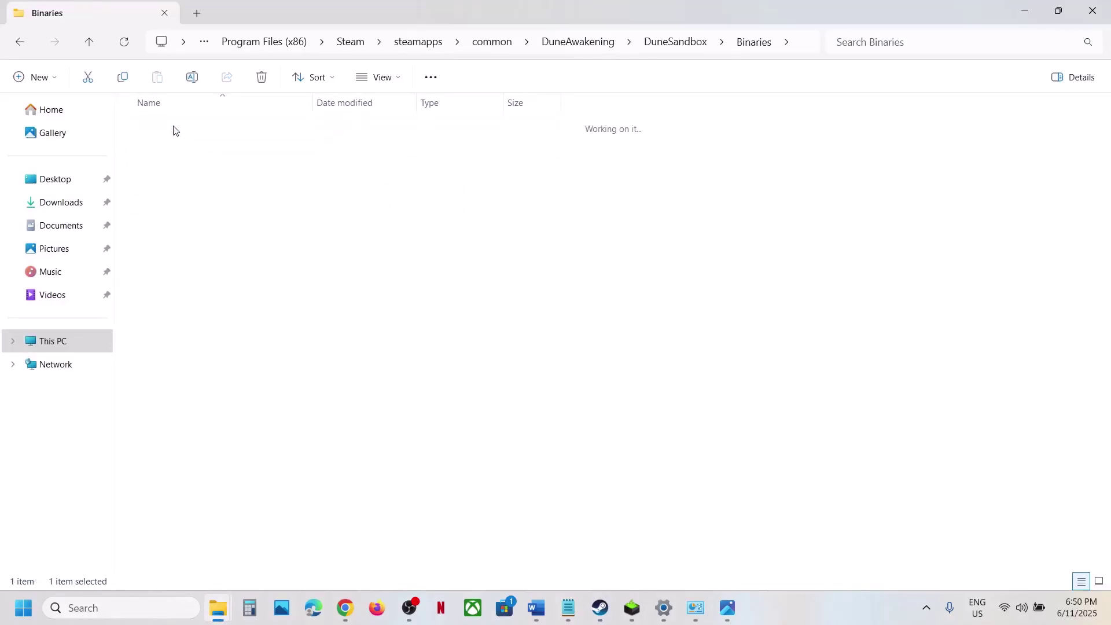
{"action": "left_click", "coordinate": [191, 405]}
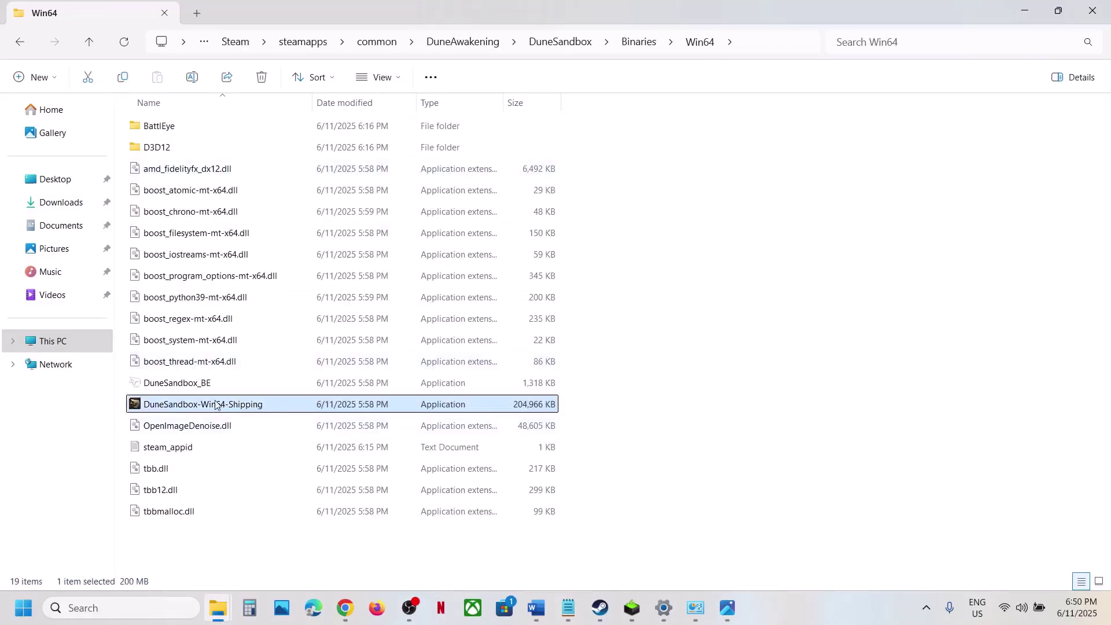
Set DuneSandbox-Win64-Shipping to run as an administrator in its compatibility properties and apply the change
{"action": "left_click", "coordinate": [602, 609]}
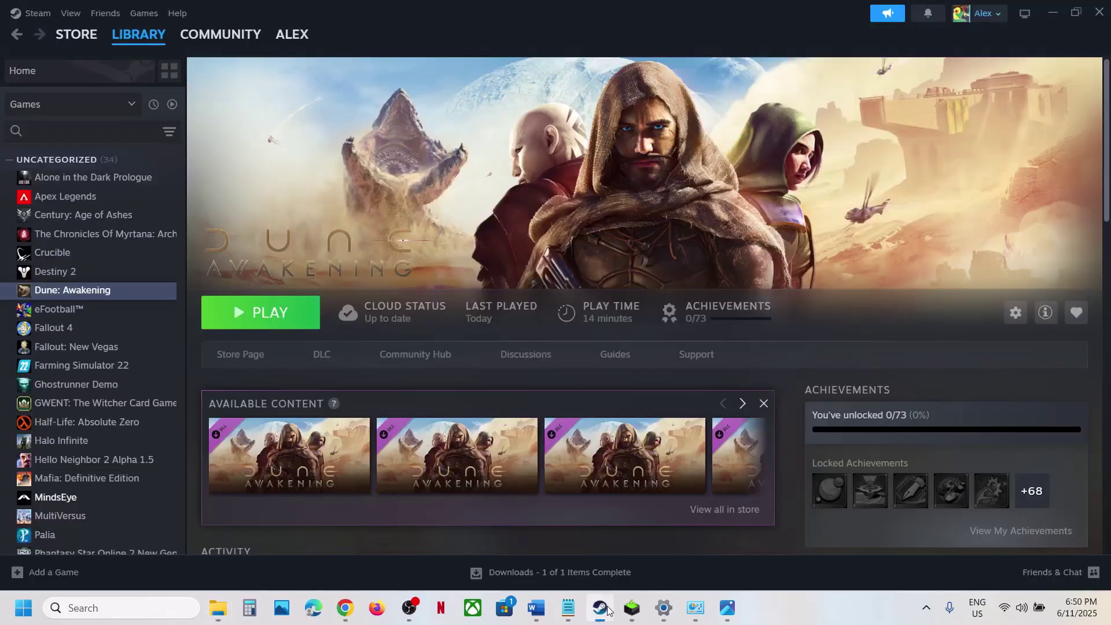
{"action": "left_click", "coordinate": [607, 610]}
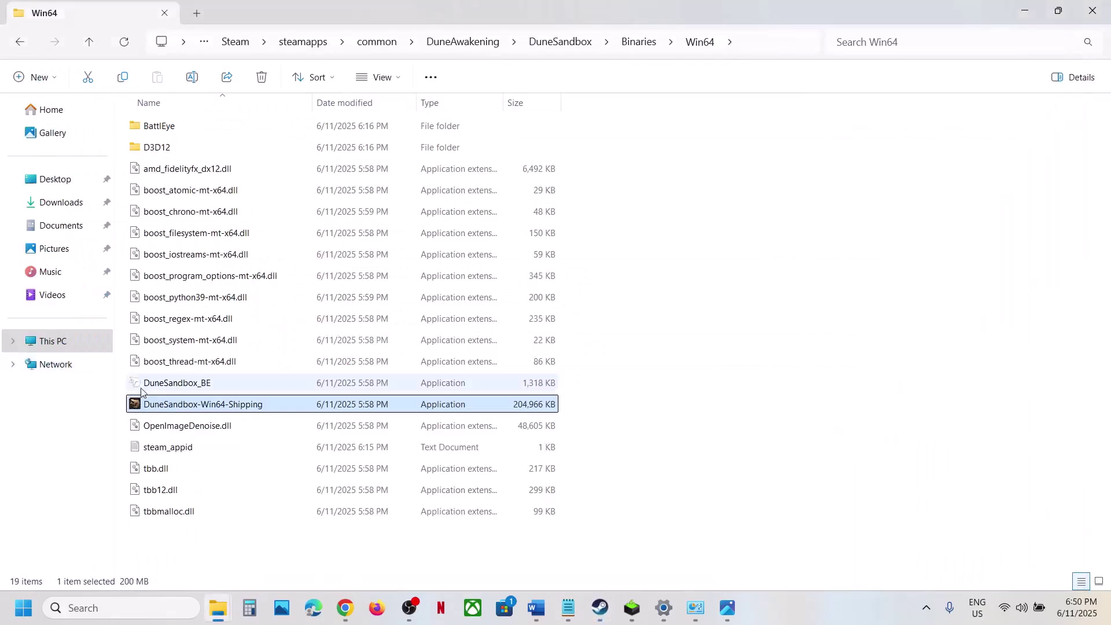
{"action": "right_click", "coordinate": [186, 409]}
{"action": "left_click", "coordinate": [250, 335]}
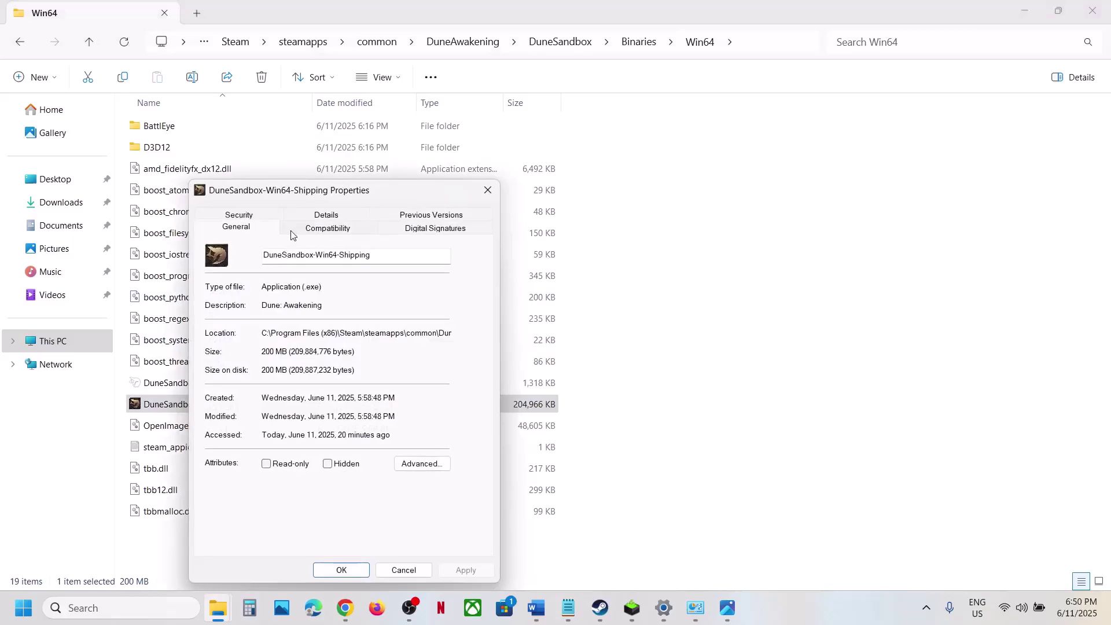
{"action": "left_click", "coordinate": [312, 228]}
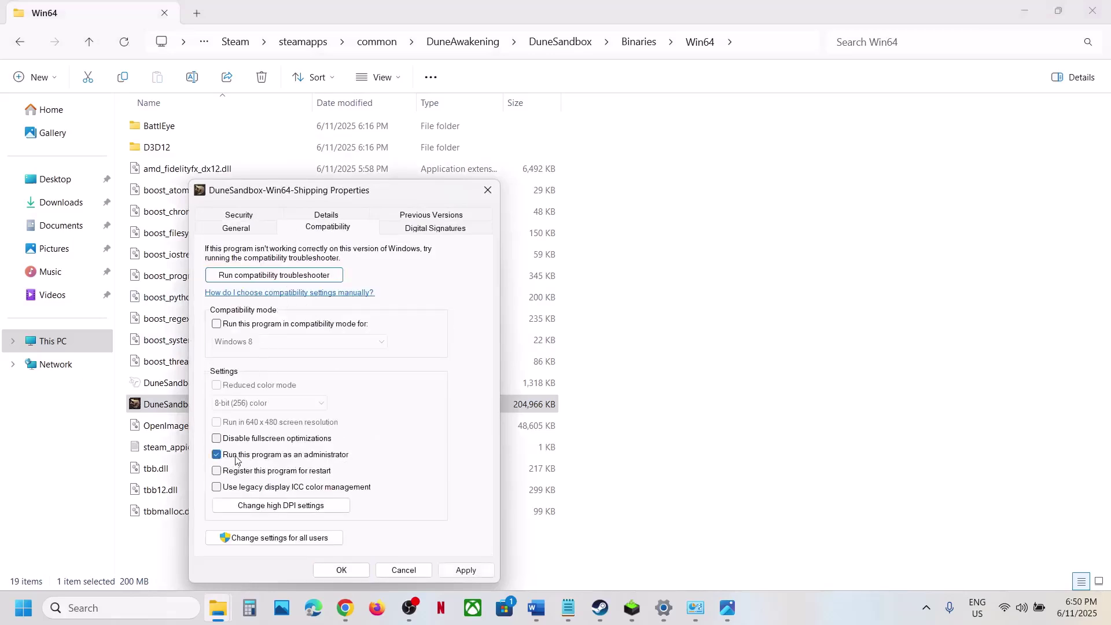
{"action": "left_click", "coordinate": [459, 570]}
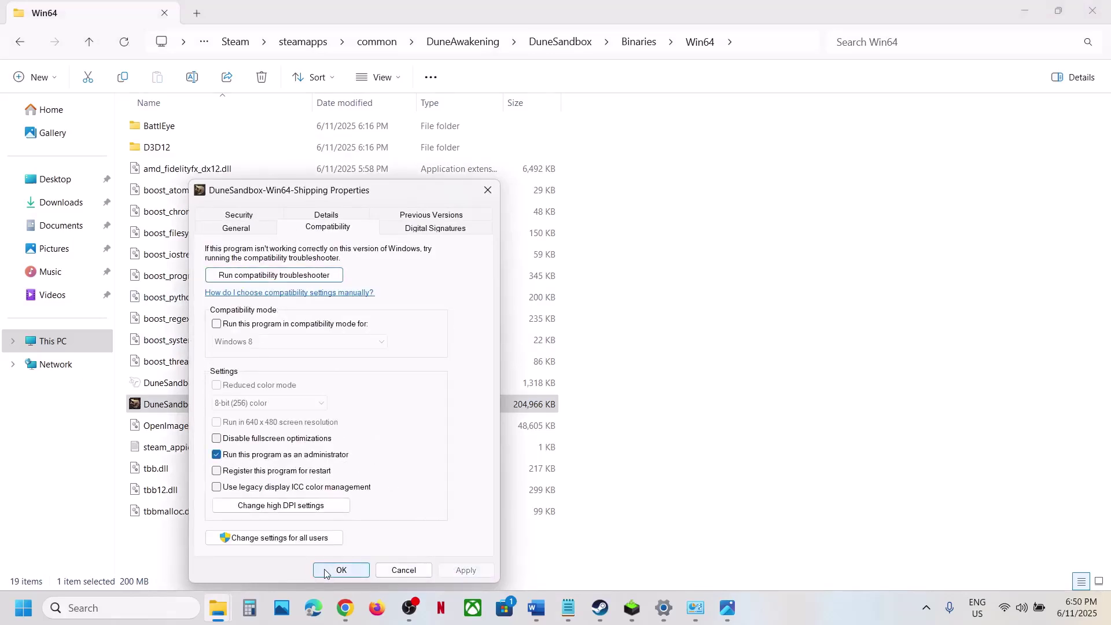
{"action": "left_click", "coordinate": [327, 571]}
Enable compatibility mode for Windows 8 in the DuneSandbox-Win64-Shipping properties and apply it
{"action": "right_click", "coordinate": [204, 411]}
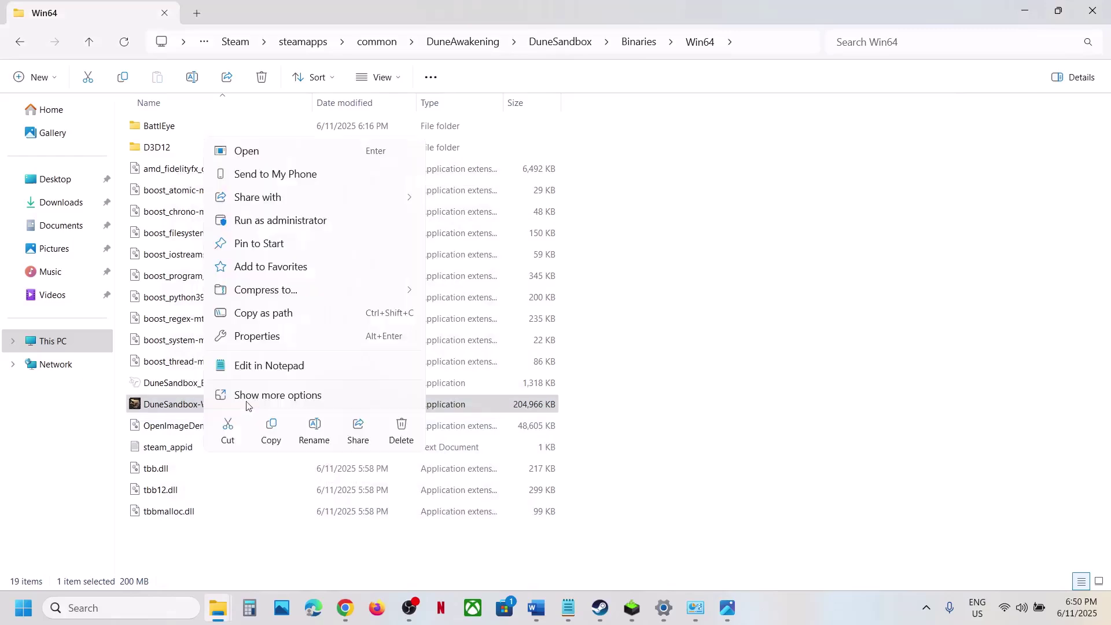
{"action": "left_click", "coordinate": [284, 335]}
{"action": "left_click", "coordinate": [347, 228]}
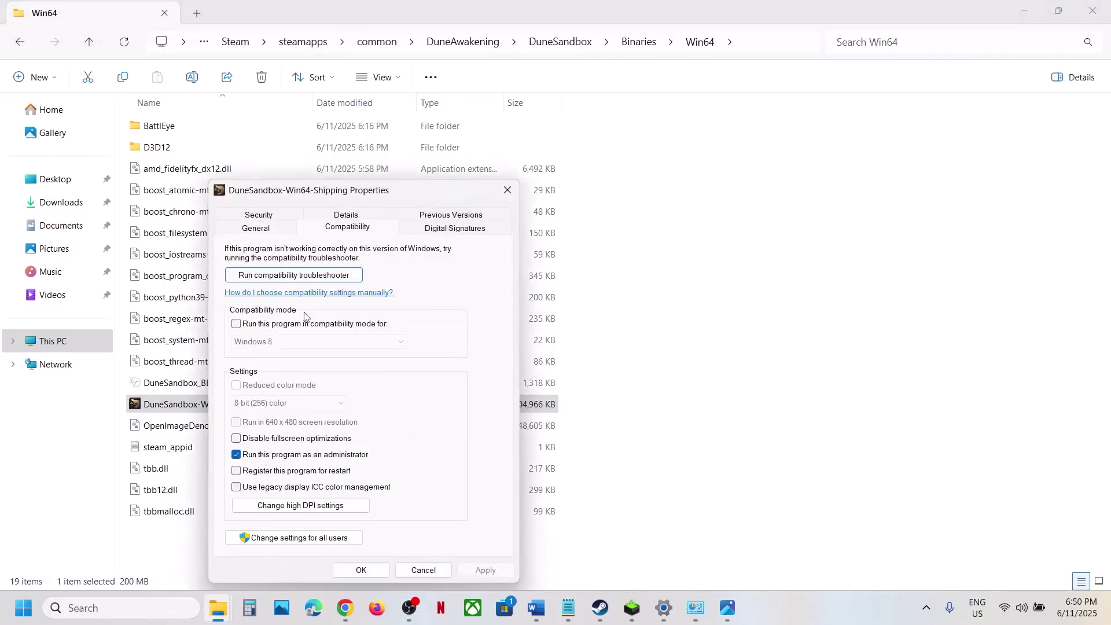
{"action": "left_click", "coordinate": [242, 327]}
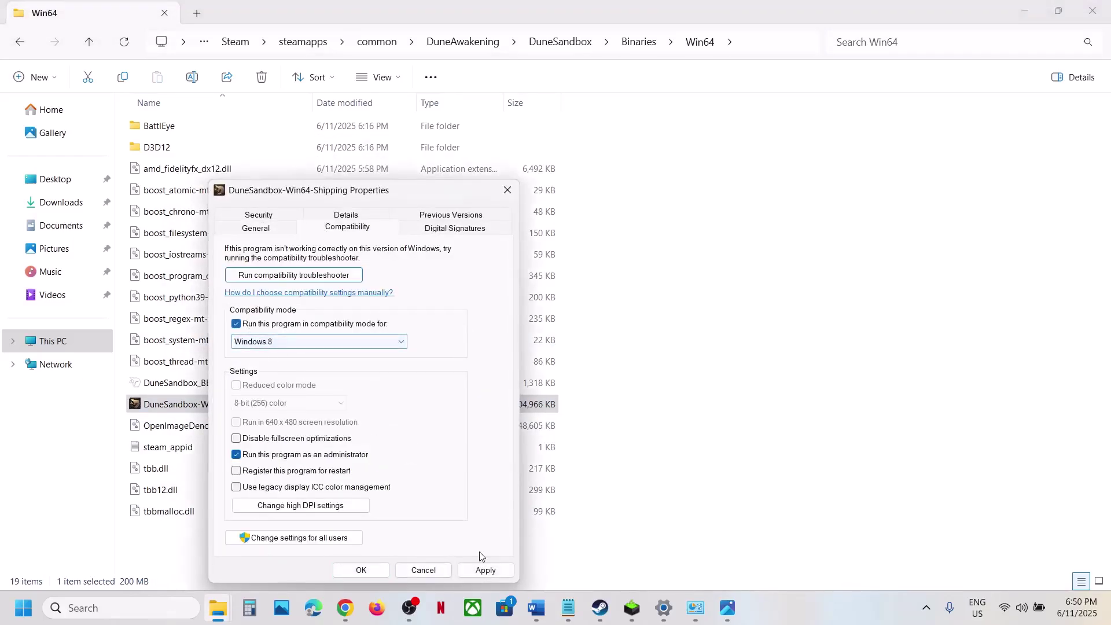
{"action": "left_click", "coordinate": [484, 570]}
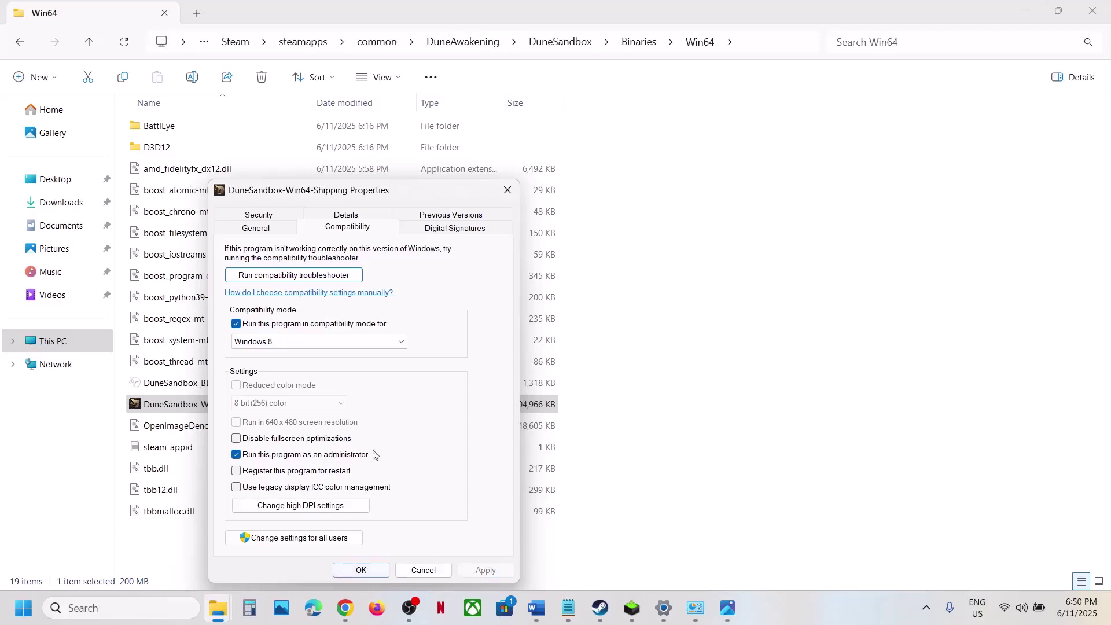
Switch the executable's compatibility mode to Windows 7, disable fullscreen optimizations, and save the properties
{"action": "left_click", "coordinate": [286, 341]}
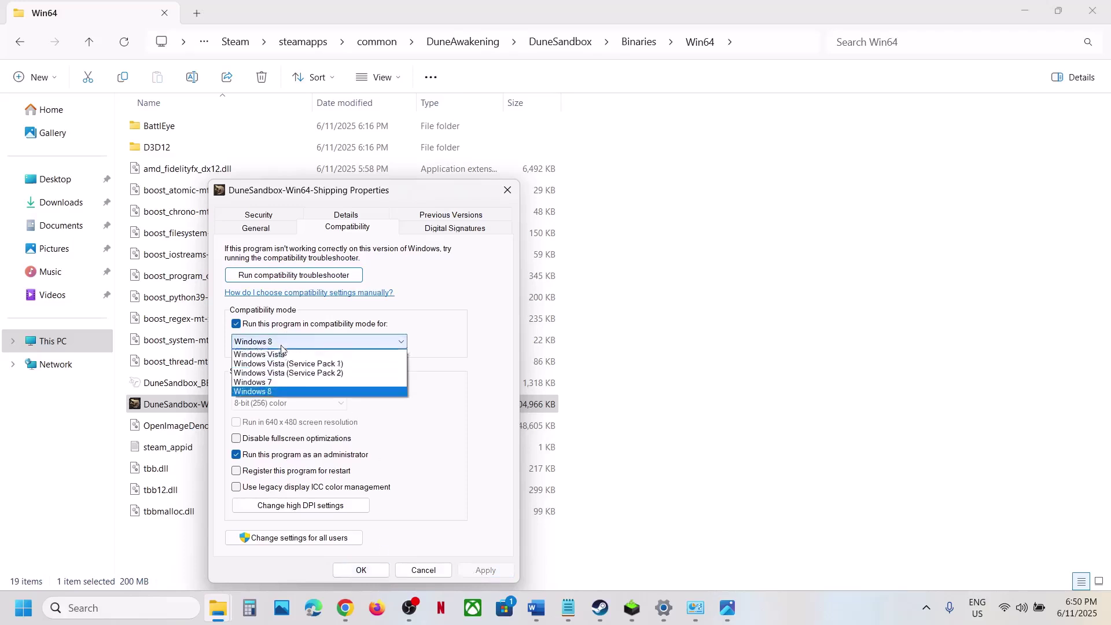
{"action": "left_click", "coordinate": [271, 383]}
{"action": "left_click", "coordinate": [483, 570]}
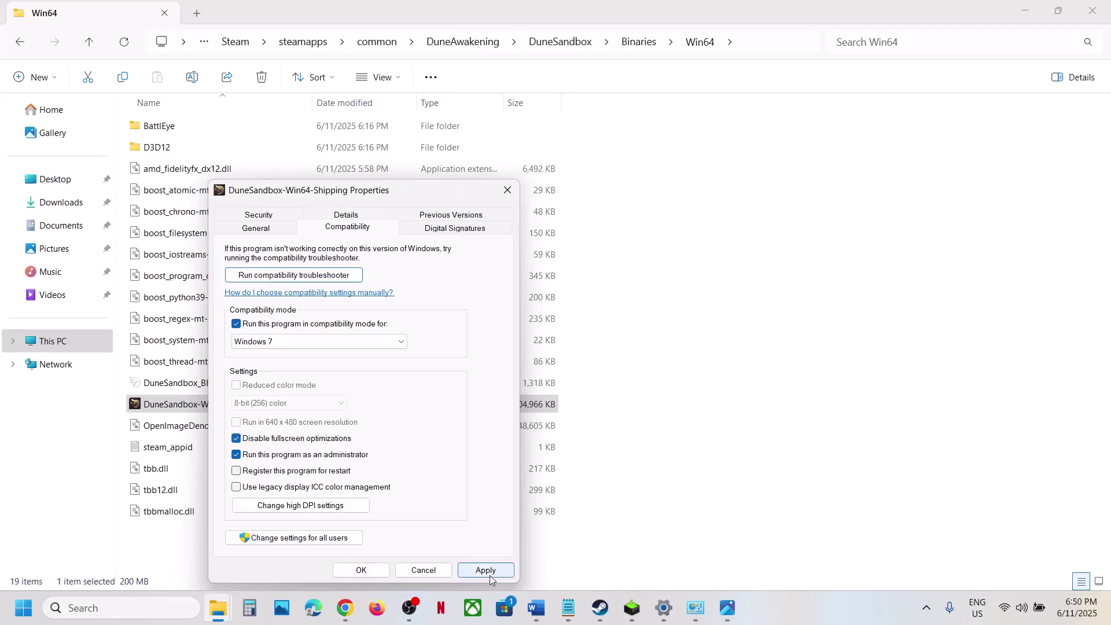
{"action": "left_click", "coordinate": [370, 572]}
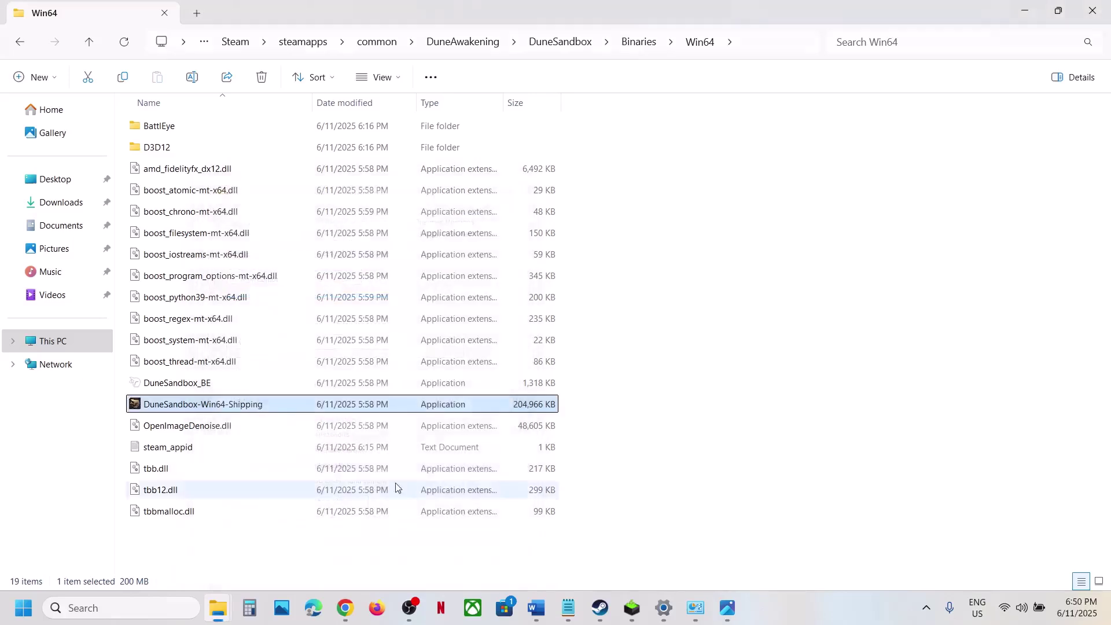
Turn off compatibility mode, disabled fullscreen optimizations and running as administrator for DuneSandbox-Win64-Shipping, and save
{"action": "right_click", "coordinate": [249, 407]}
{"action": "left_click", "coordinate": [301, 331]}
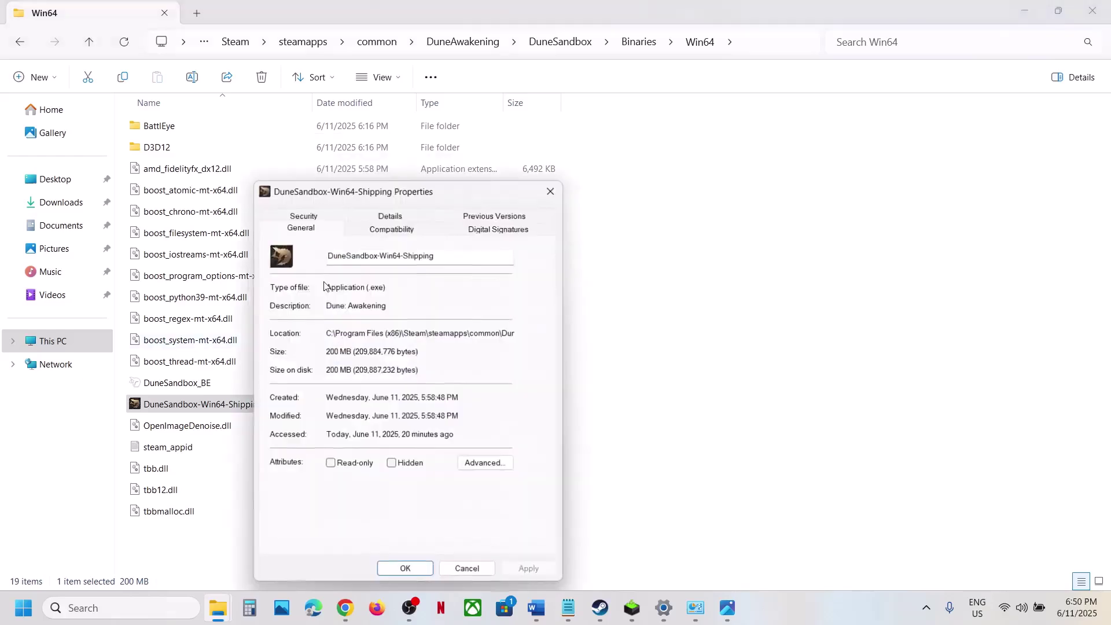
{"action": "left_click", "coordinate": [370, 230]}
{"action": "left_click", "coordinate": [280, 325]}
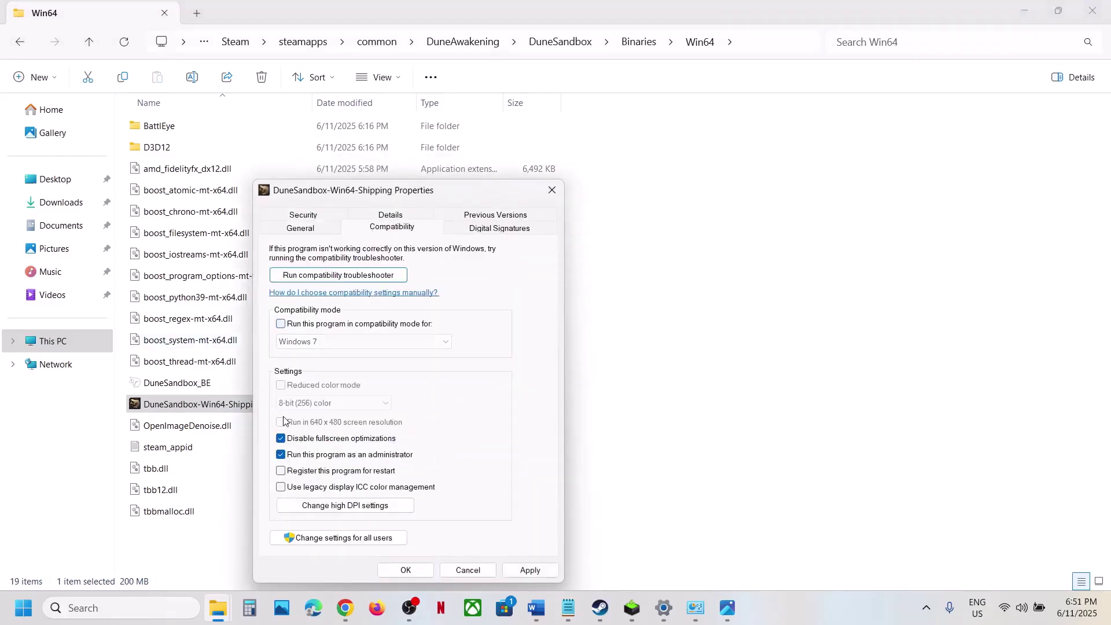
{"action": "left_click", "coordinate": [512, 570]}
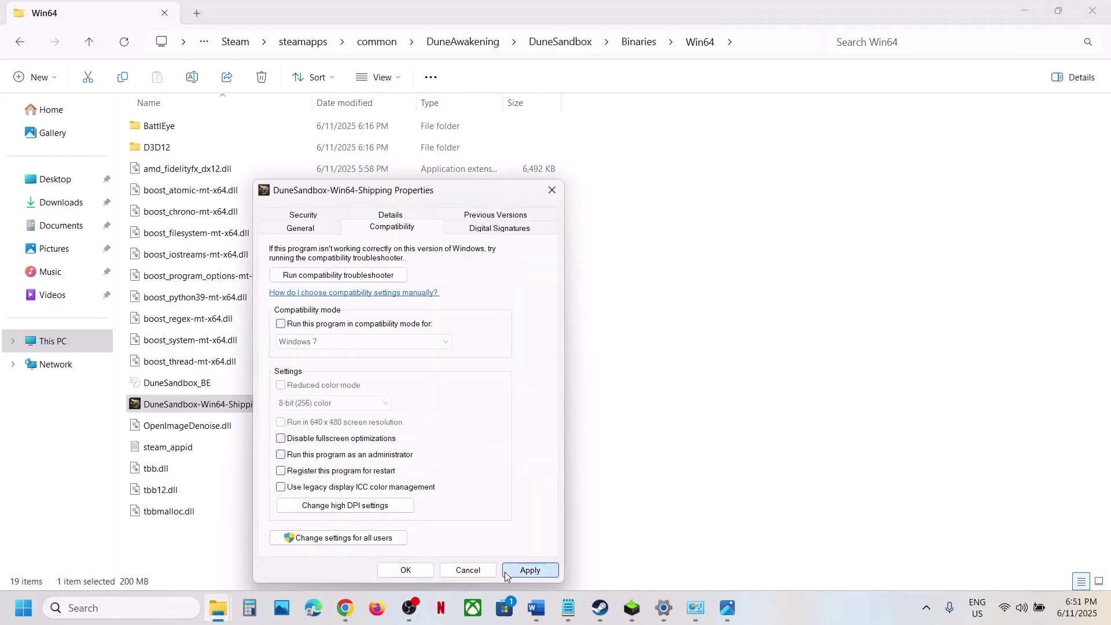
{"action": "left_click", "coordinate": [405, 569]}
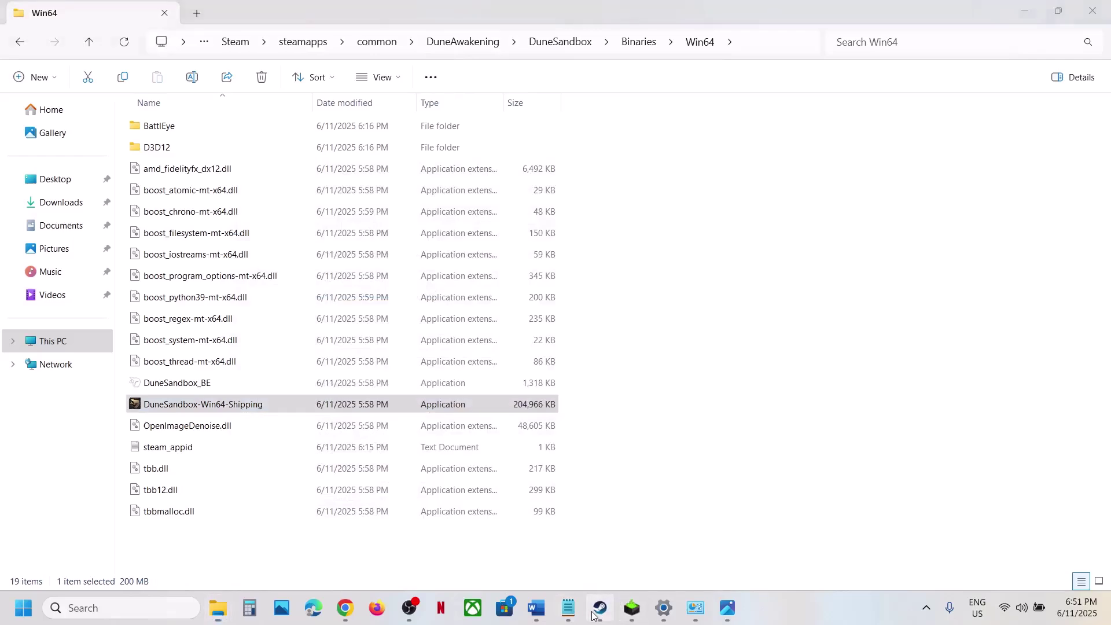
Read Step 10 on the -dx11/-dx12 launch options in the Word document, then return to Steam
{"action": "left_click", "coordinate": [600, 608]}
{"action": "left_click", "coordinate": [536, 608]}
{"action": "scroll", "coordinate": [463, 376], "scroll_direction": "down", "scroll_amount": 5}
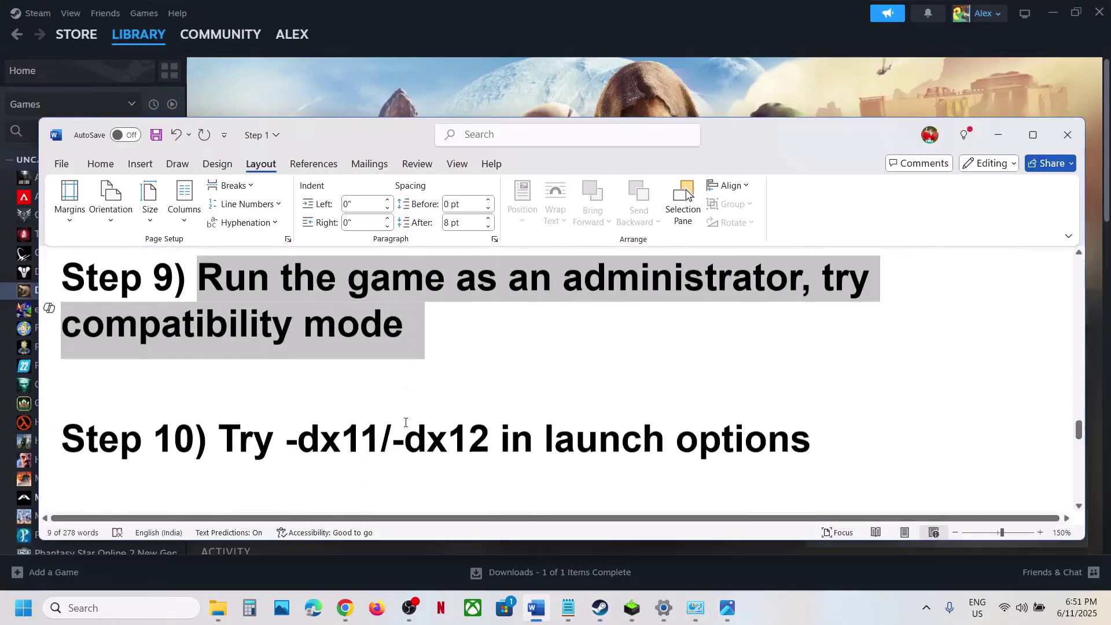
{"action": "scroll", "coordinate": [463, 376], "scroll_direction": "up", "scroll_amount": 1}
{"action": "left_click", "coordinate": [380, 92]}
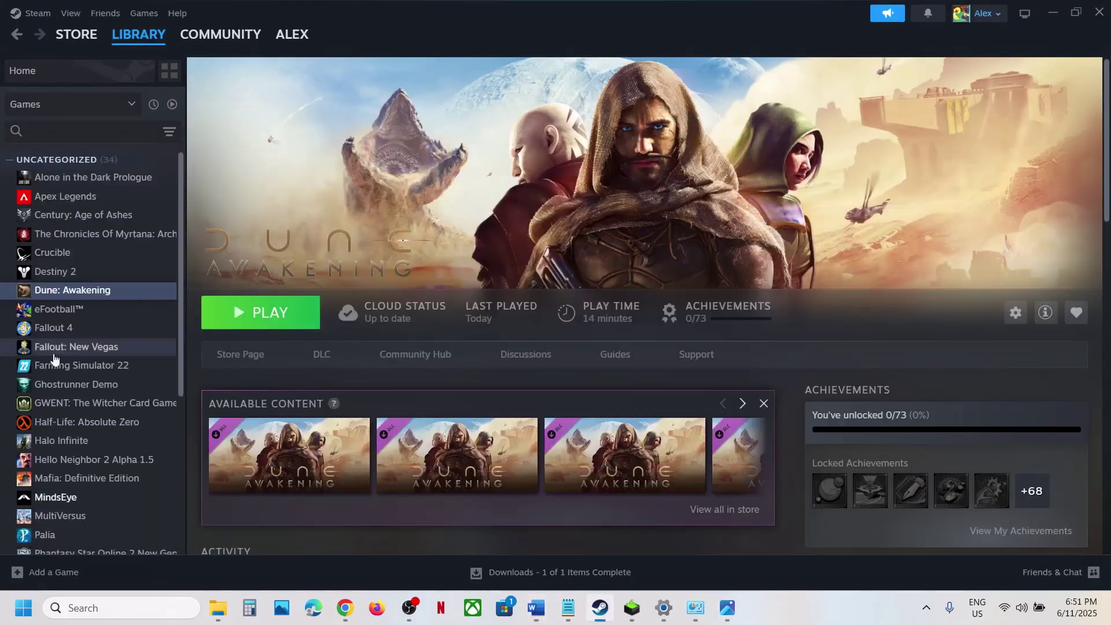
Open Dune: Awakening's properties in Steam and set its launch options to -dx11
{"action": "right_click", "coordinate": [92, 292]}
{"action": "left_click", "coordinate": [120, 402]}
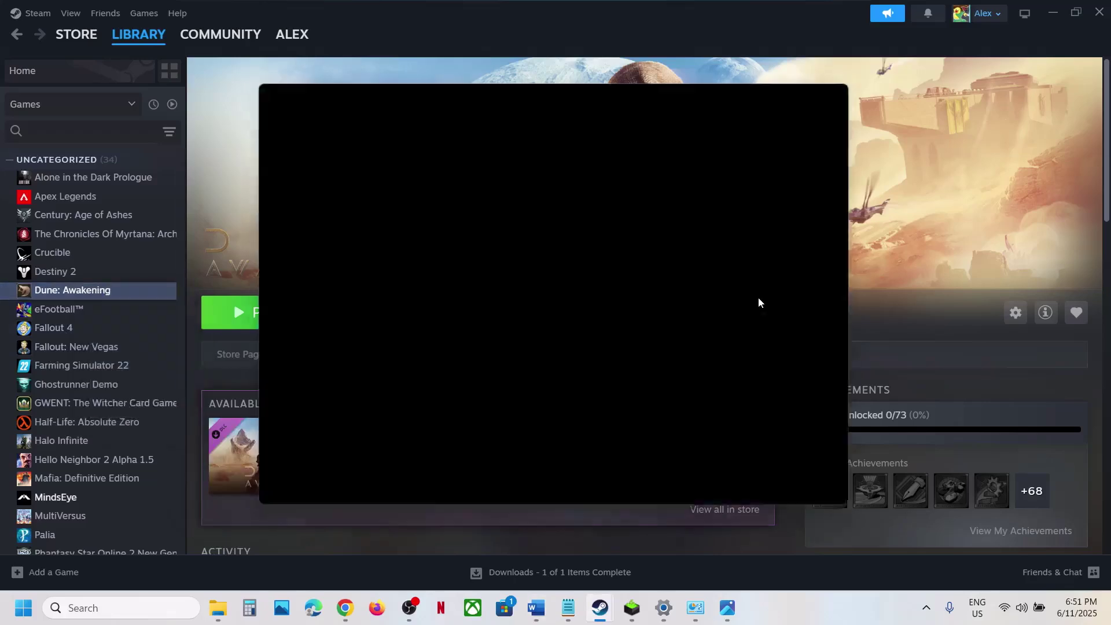
{"action": "left_click", "coordinate": [530, 376]}
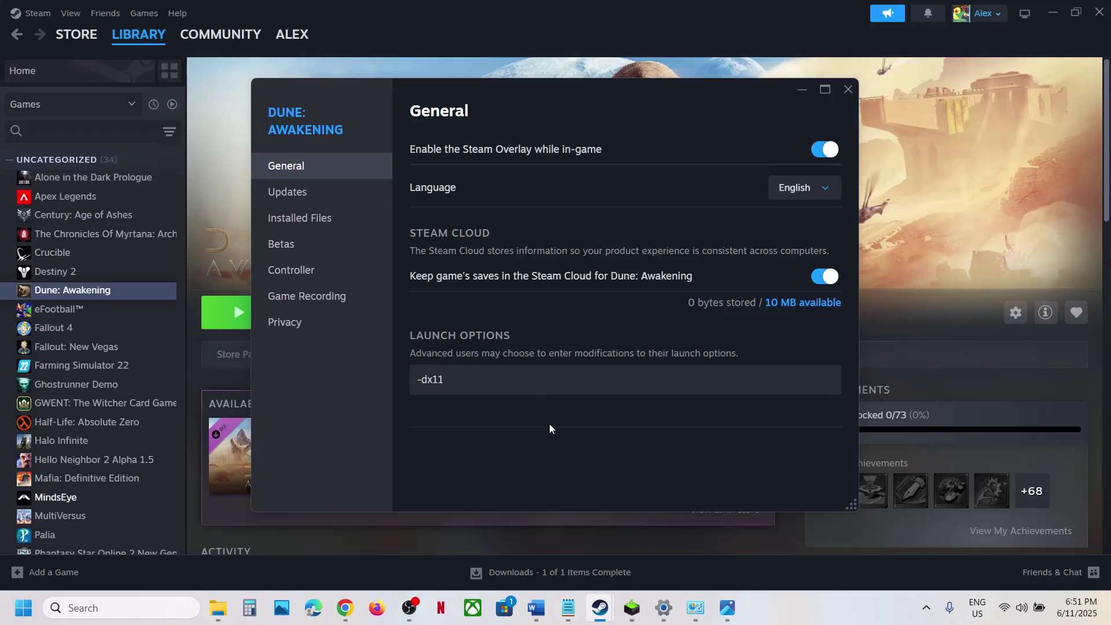
Try replacing the -dx11 launch option, then clear the launch options and close the game's properties
{"action": "left_click_drag", "start_coordinate": [519, 380], "coordinate": [267, 366]}
{"action": "type", "text": "-"}
{"action": "triple_click", "coordinate": [486, 376]}
{"action": "key", "text": "BackSpace"}
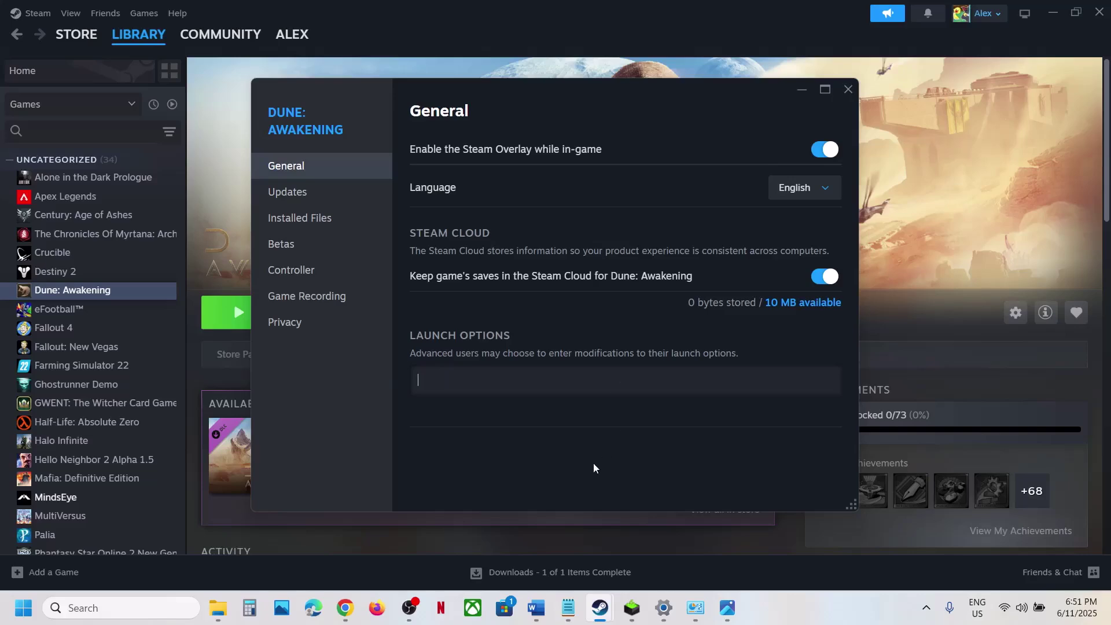
{"action": "left_click", "coordinate": [845, 91]}
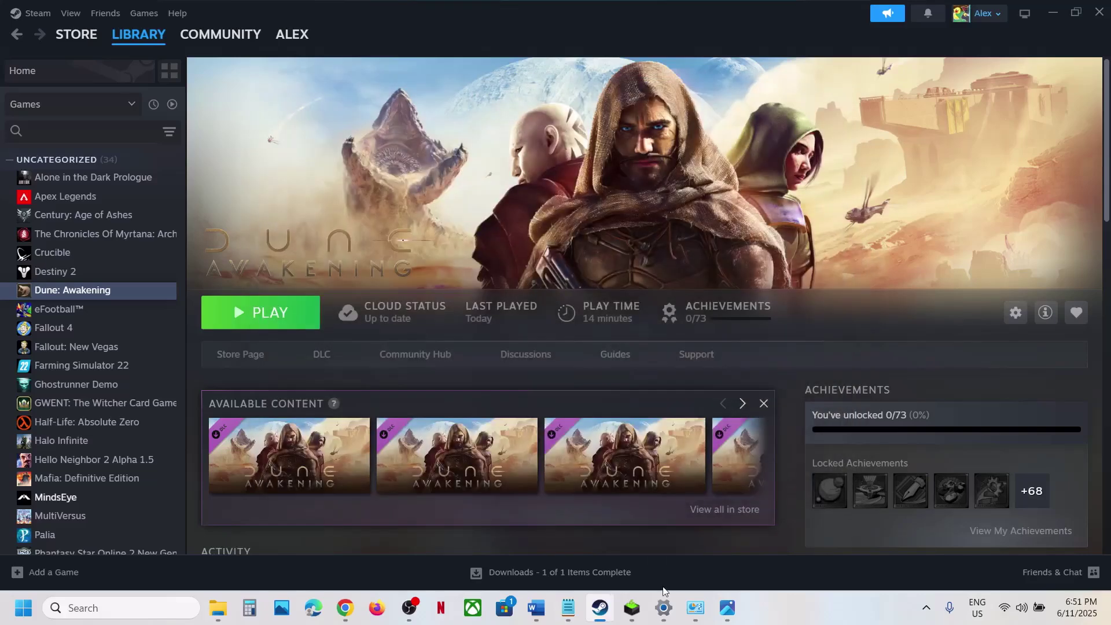
Highlight Step 11 in the Word document on allowing the game exe through antivirus, Windows Security and firewall, then return to Steam
{"action": "left_click", "coordinate": [536, 607]}
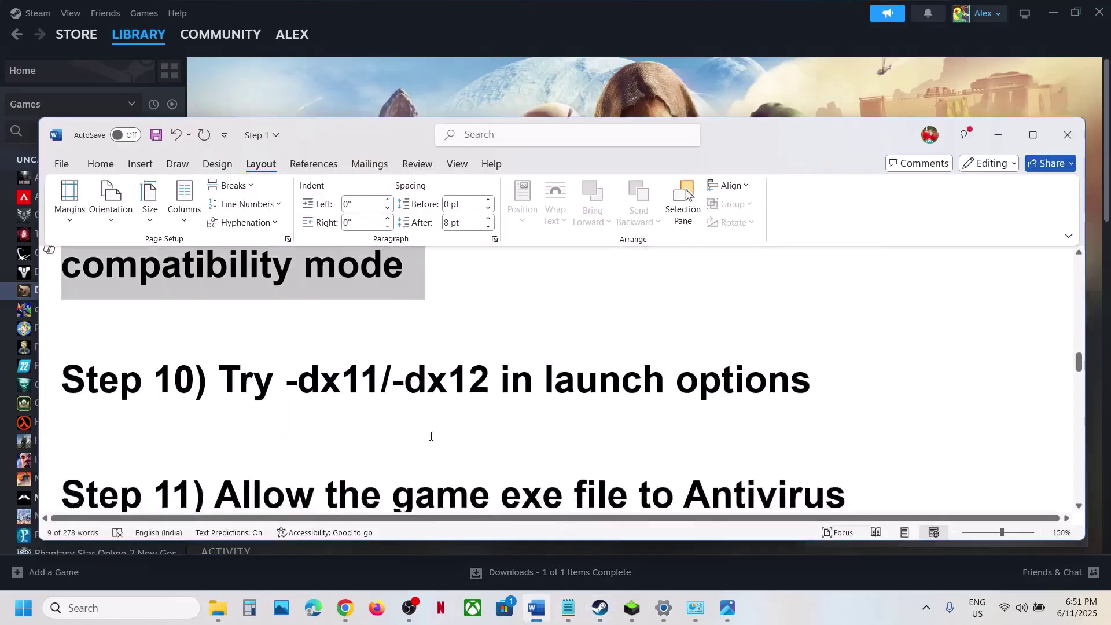
{"action": "scroll", "coordinate": [431, 436], "scroll_direction": "down", "scroll_amount": 3}
{"action": "left_click_drag", "start_coordinate": [229, 366], "coordinate": [206, 409]}
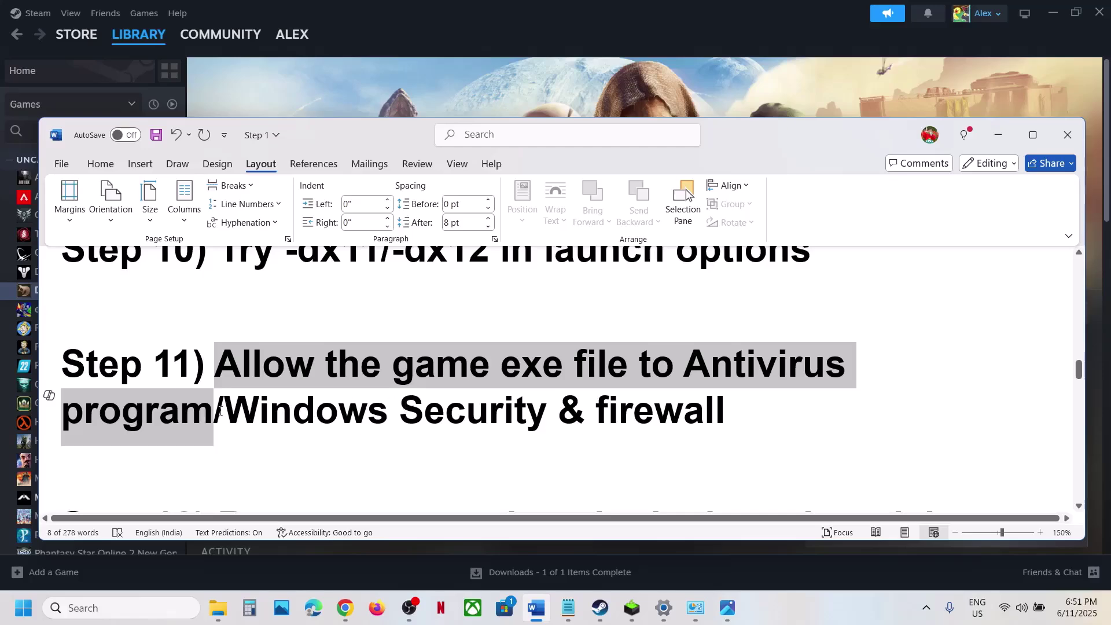
{"action": "left_click_drag", "start_coordinate": [220, 410], "coordinate": [716, 458]}
{"action": "left_click", "coordinate": [585, 98]}
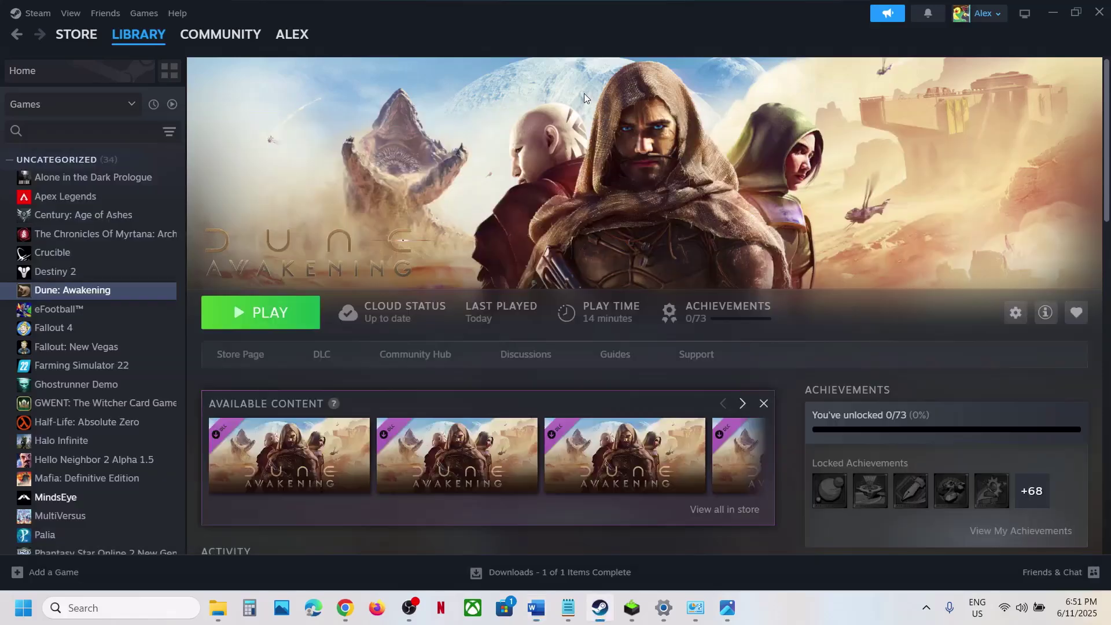
Switch to Windows Settings and open Windows Security's ransomware protection page for allowing apps through Controlled folder access, granting the permission request
{"action": "key", "text": "alt+Tab"}
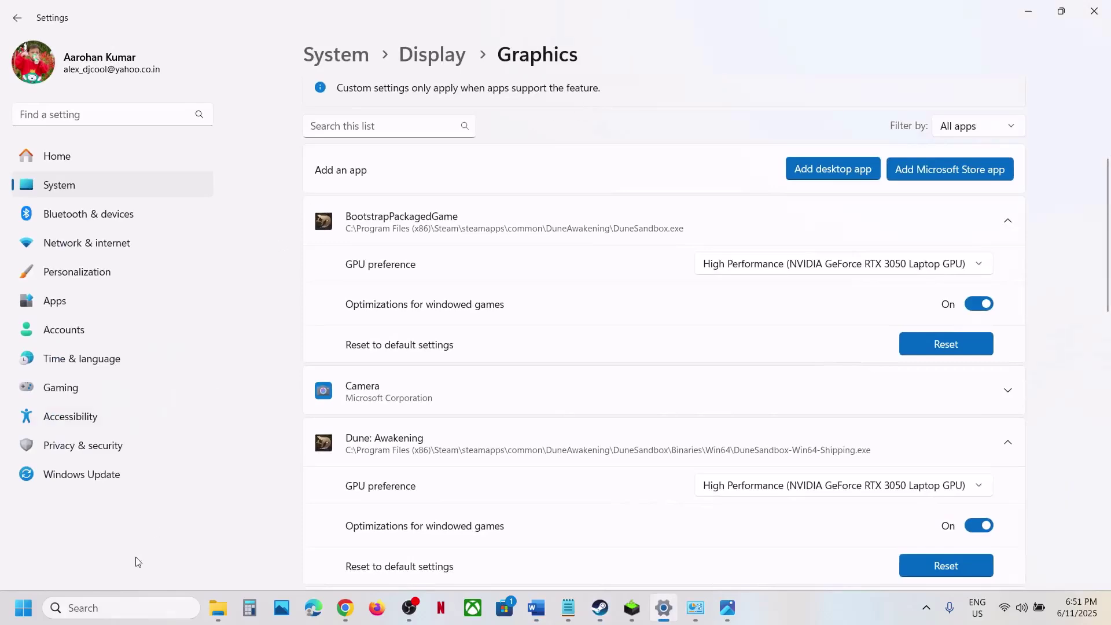
{"action": "left_click", "coordinate": [110, 457]}
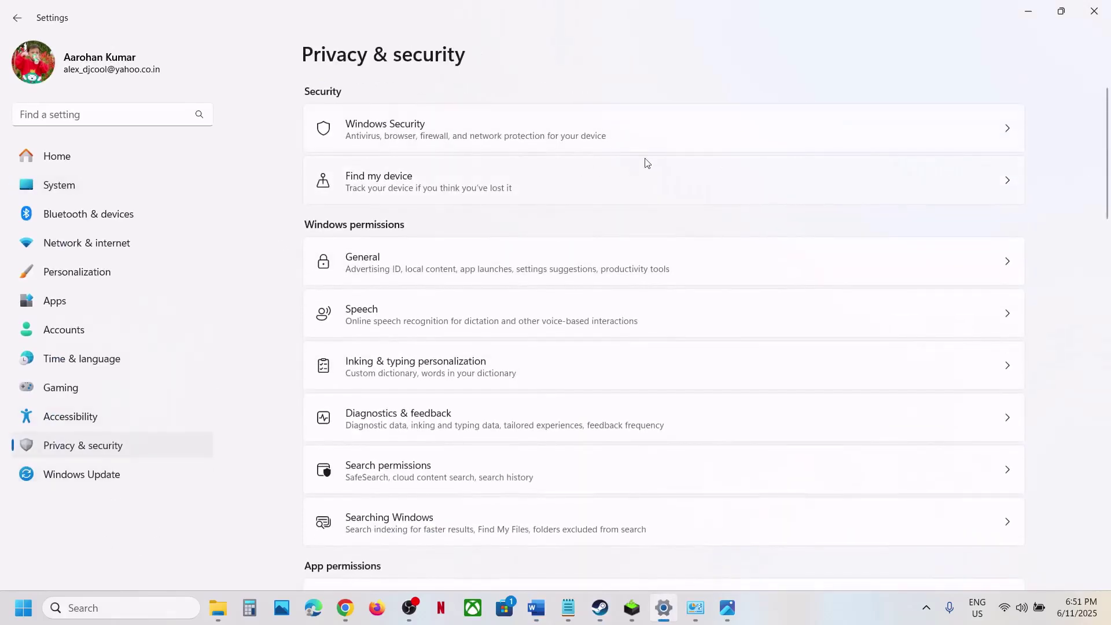
{"action": "left_click", "coordinate": [656, 146]}
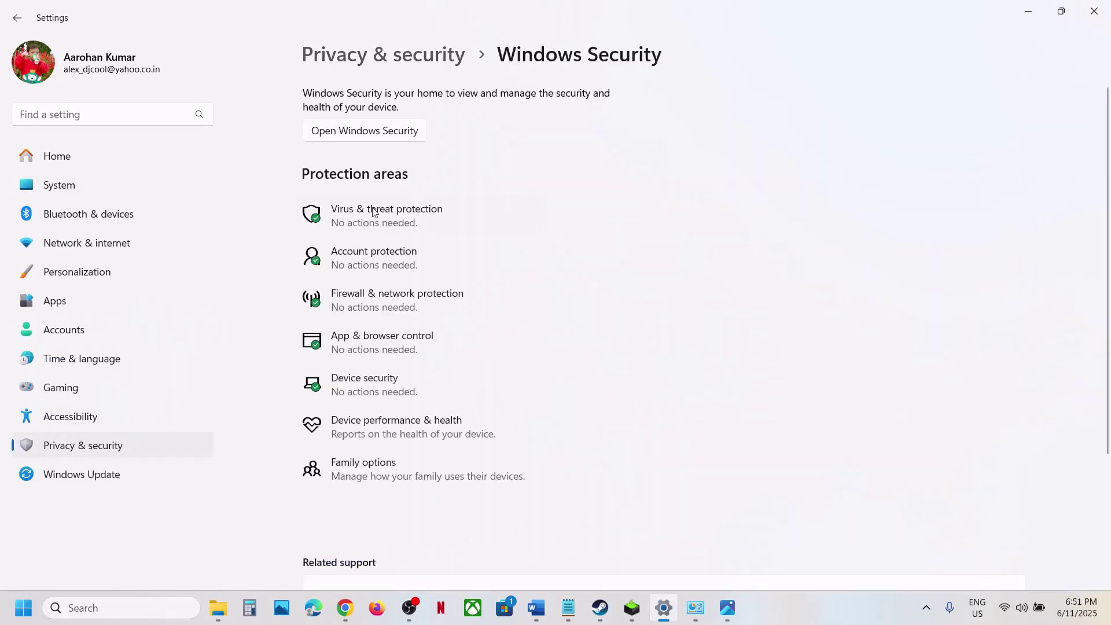
{"action": "left_click", "coordinate": [373, 209]}
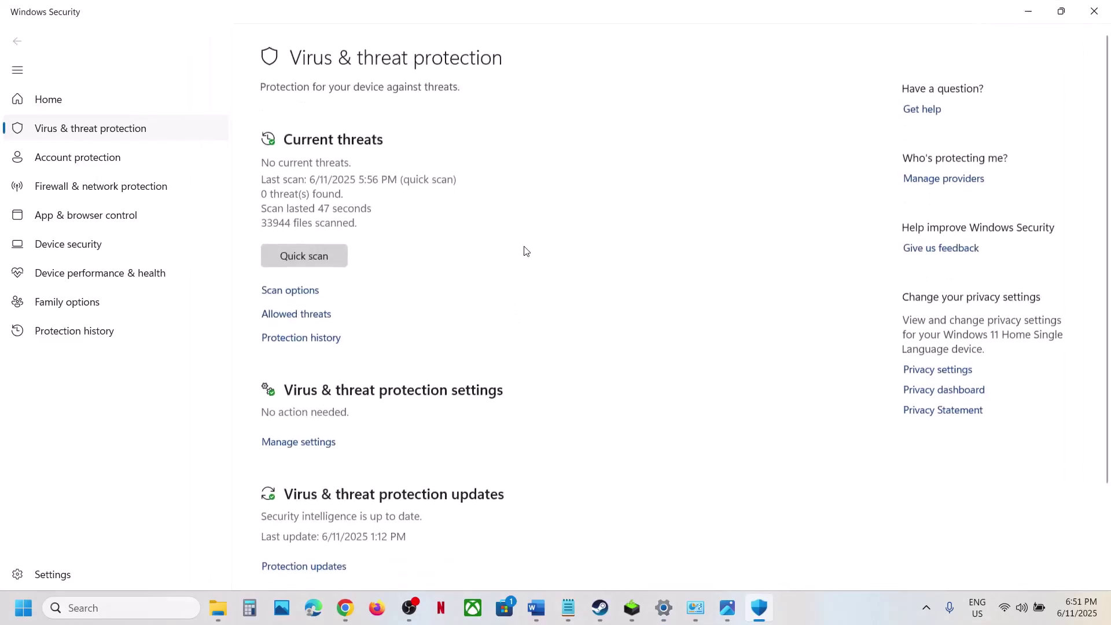
{"action": "scroll", "coordinate": [386, 347], "scroll_direction": "down", "scroll_amount": 3}
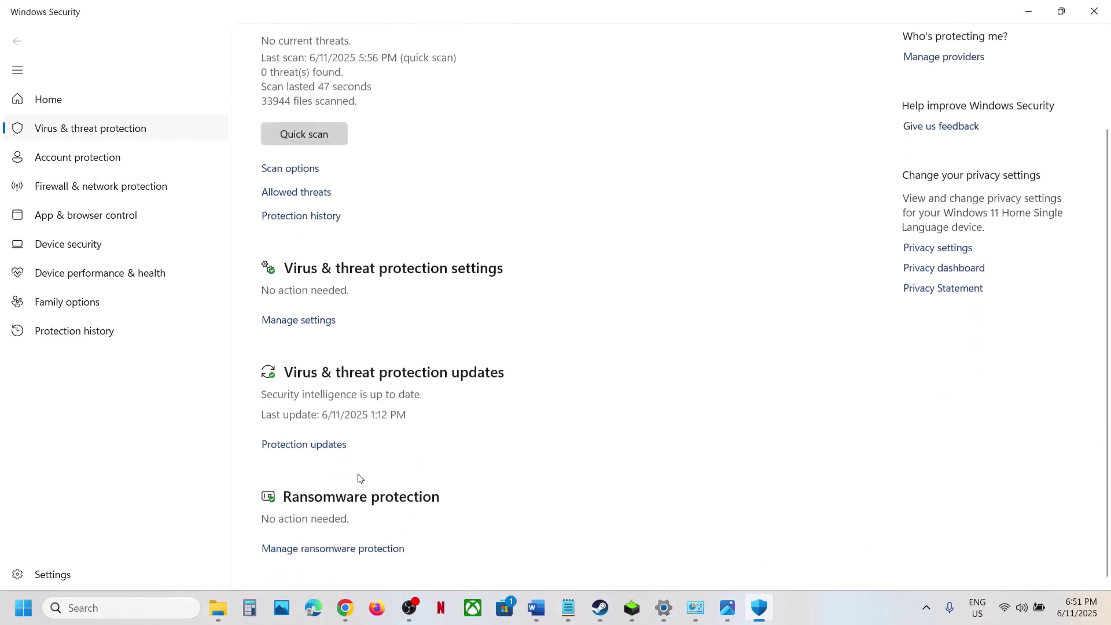
{"action": "left_click", "coordinate": [321, 550]}
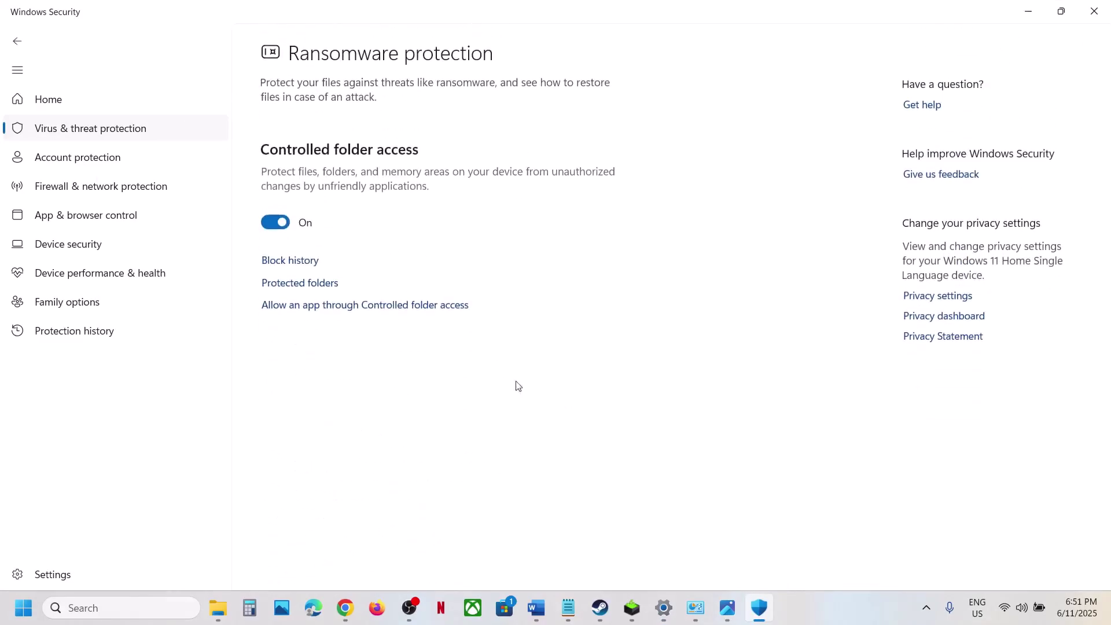
{"action": "left_click", "coordinate": [334, 307]}
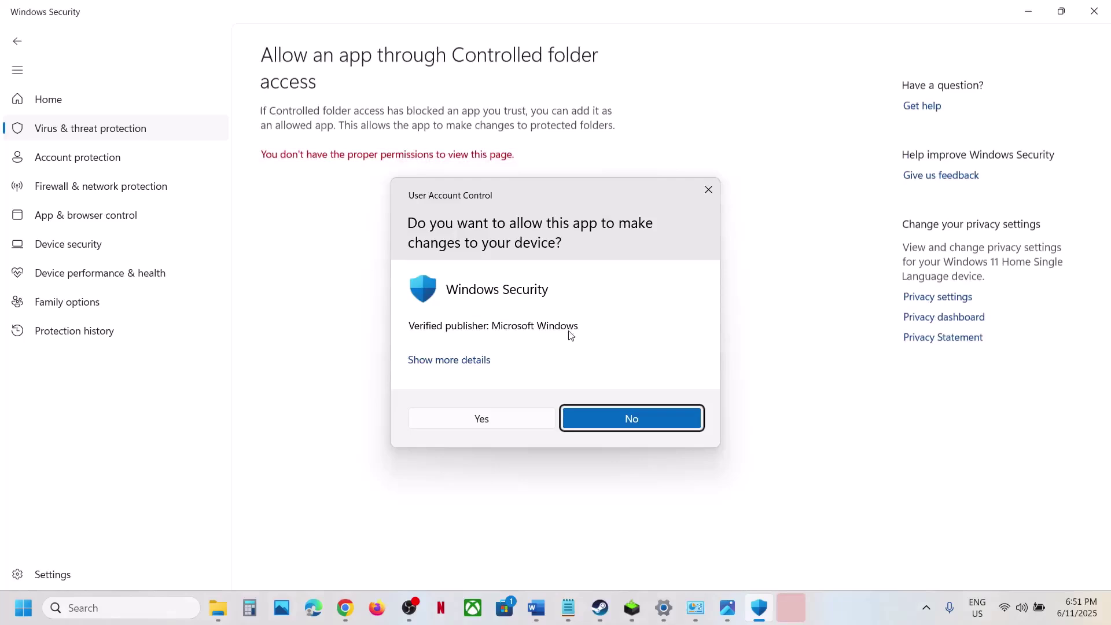
{"action": "left_click", "coordinate": [467, 417]}
Allow the DuneSandbox application from the steamapps\common\DuneAwakening folder through Controlled folder access
{"action": "left_click", "coordinate": [345, 170]}
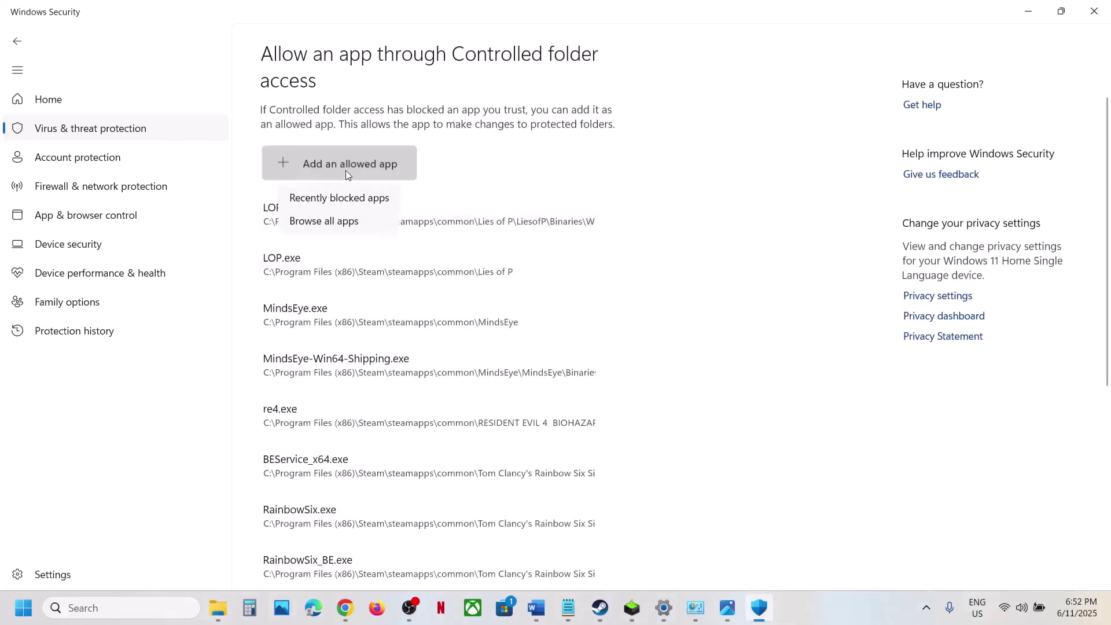
{"action": "left_click", "coordinate": [355, 226]}
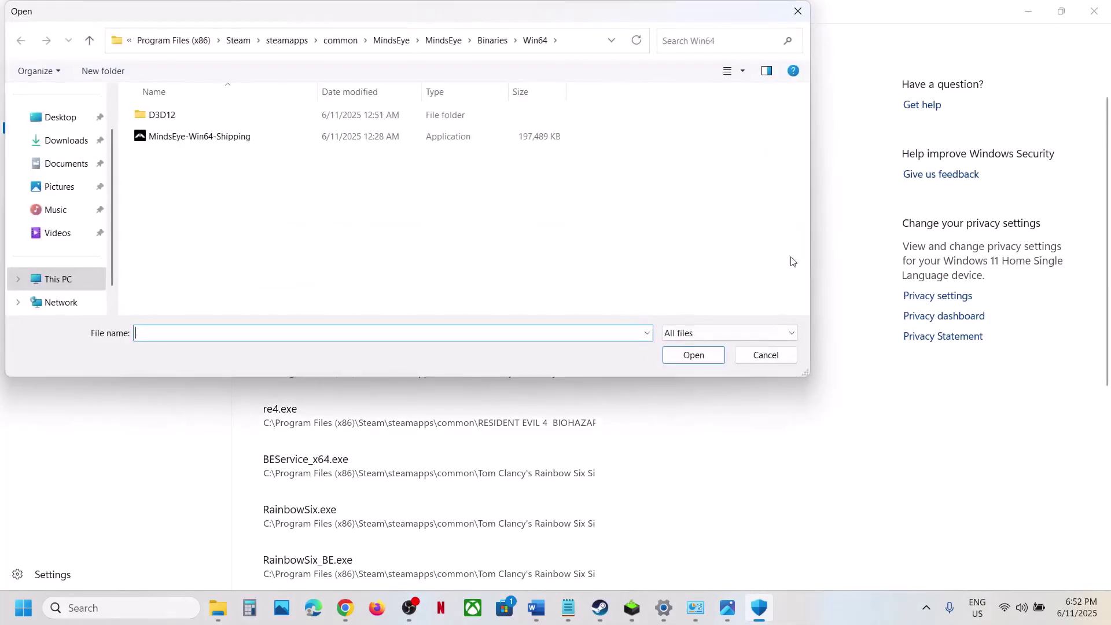
{"action": "left_click", "coordinate": [338, 41]}
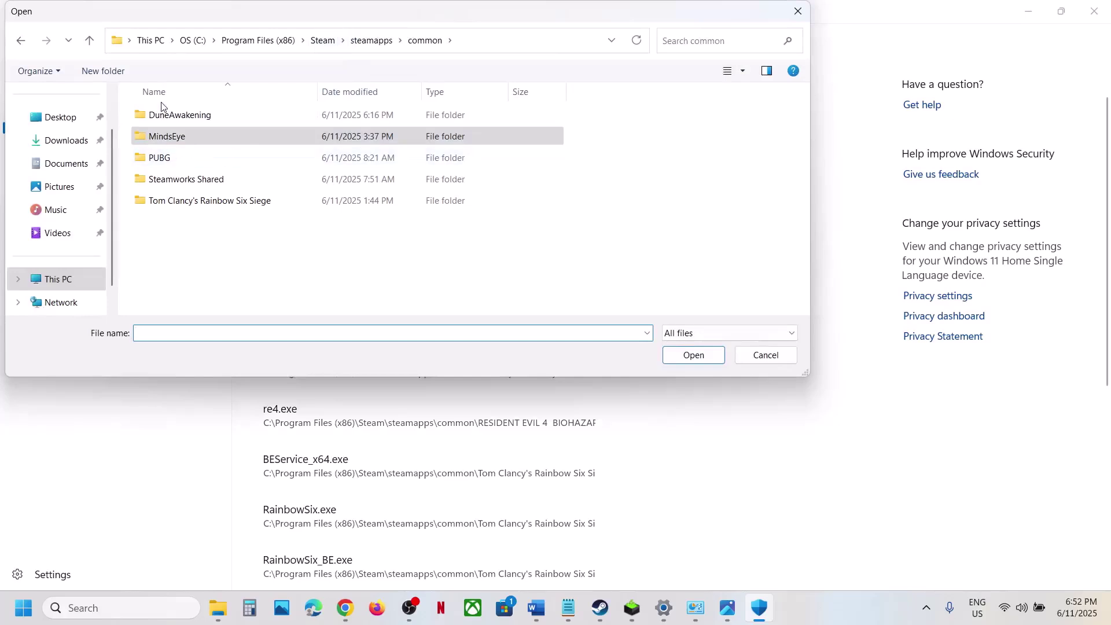
{"action": "double_click", "coordinate": [169, 119]}
{"action": "left_click", "coordinate": [176, 203]}
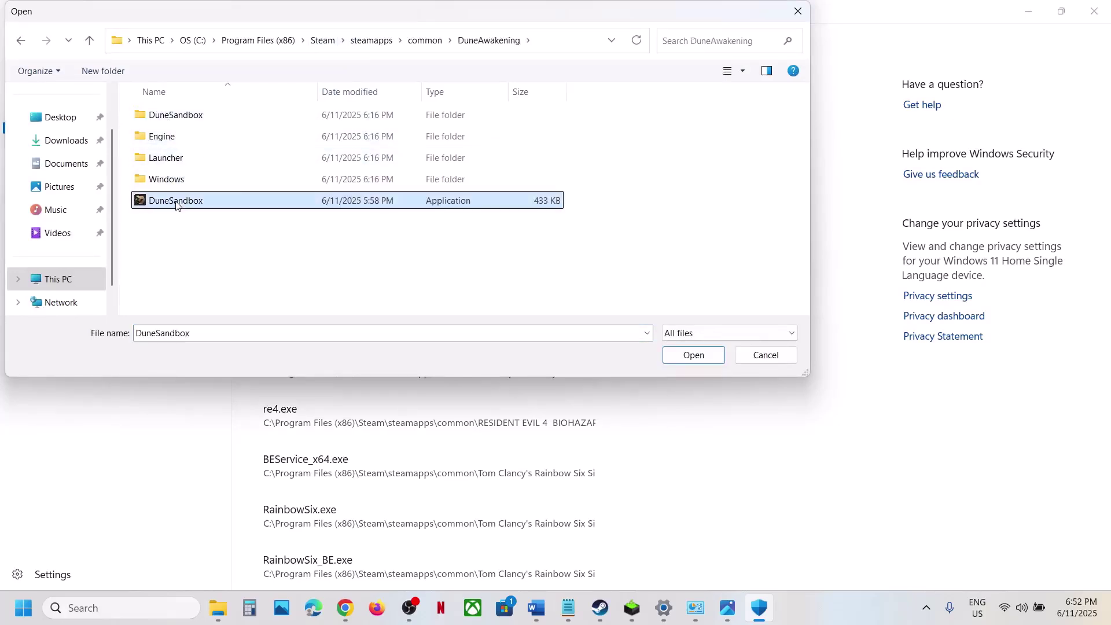
{"action": "left_click", "coordinate": [705, 358]}
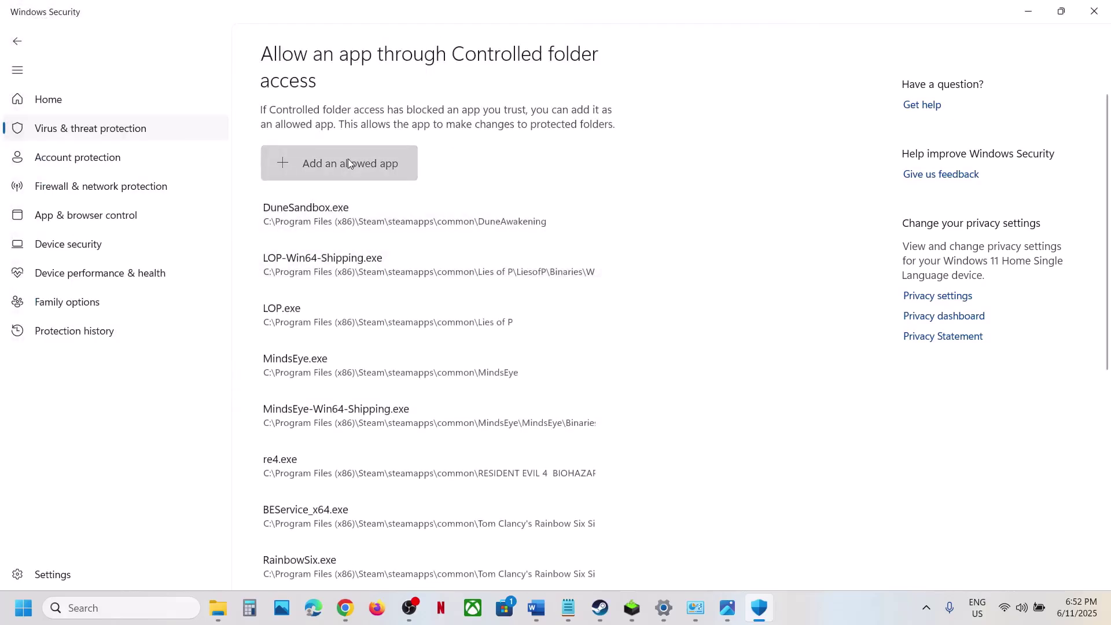
Add DuneSandbox-Win64-Shipping from DuneAwakening's DuneSandbox\Binaries\Win64 folder to the apps allowed through Controlled folder access
{"action": "left_click", "coordinate": [348, 160]}
{"action": "left_click", "coordinate": [325, 222]}
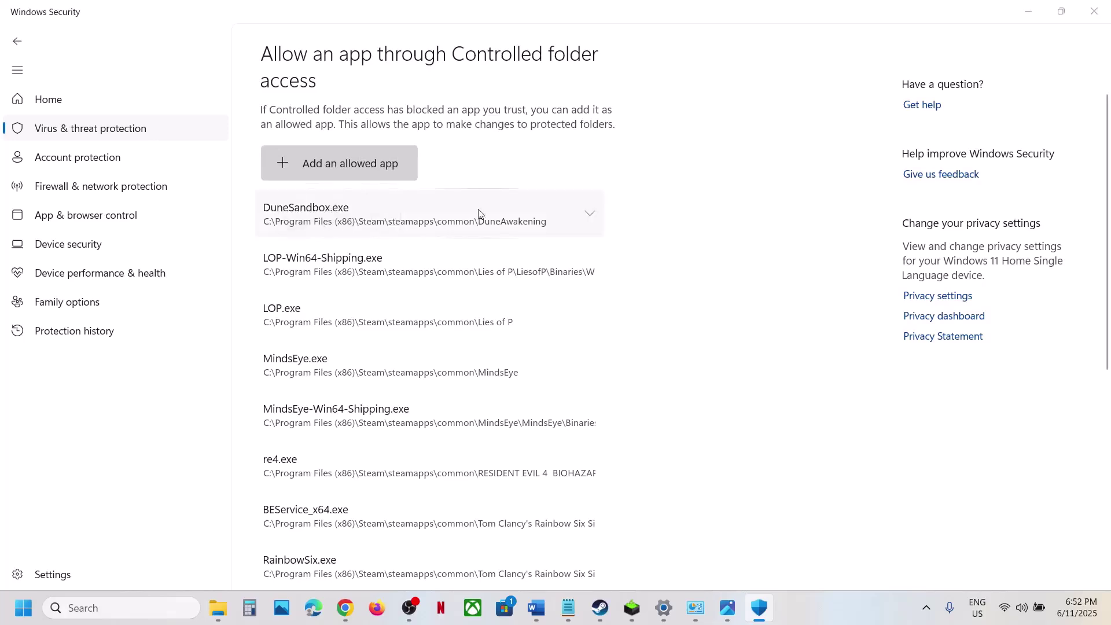
{"action": "double_click", "coordinate": [168, 116]}
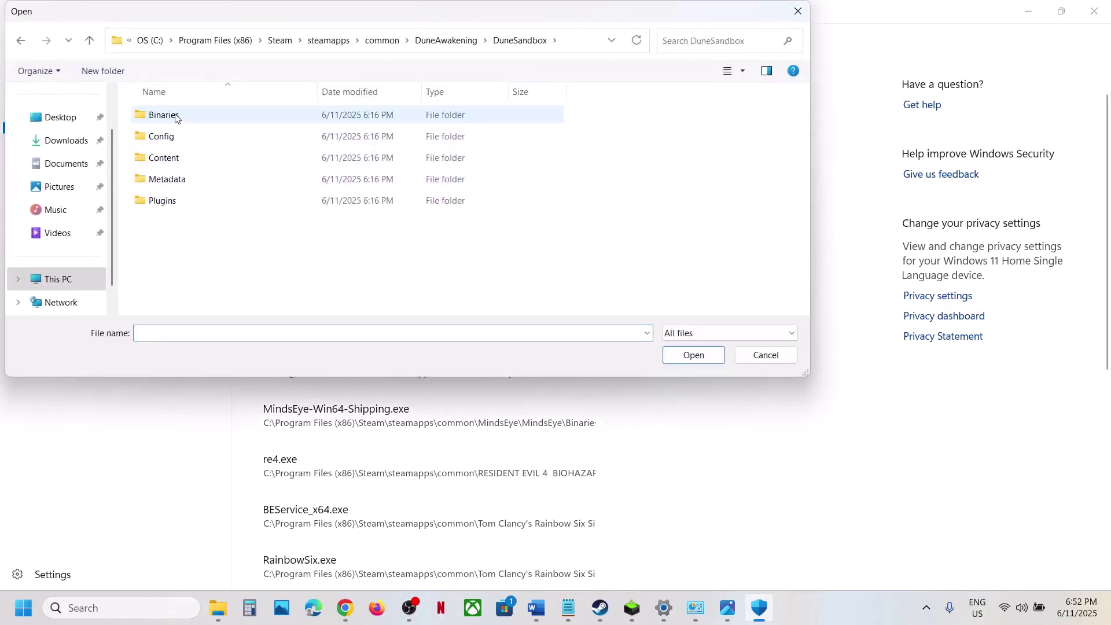
{"action": "double_click", "coordinate": [174, 115]}
{"action": "double_click", "coordinate": [183, 119]}
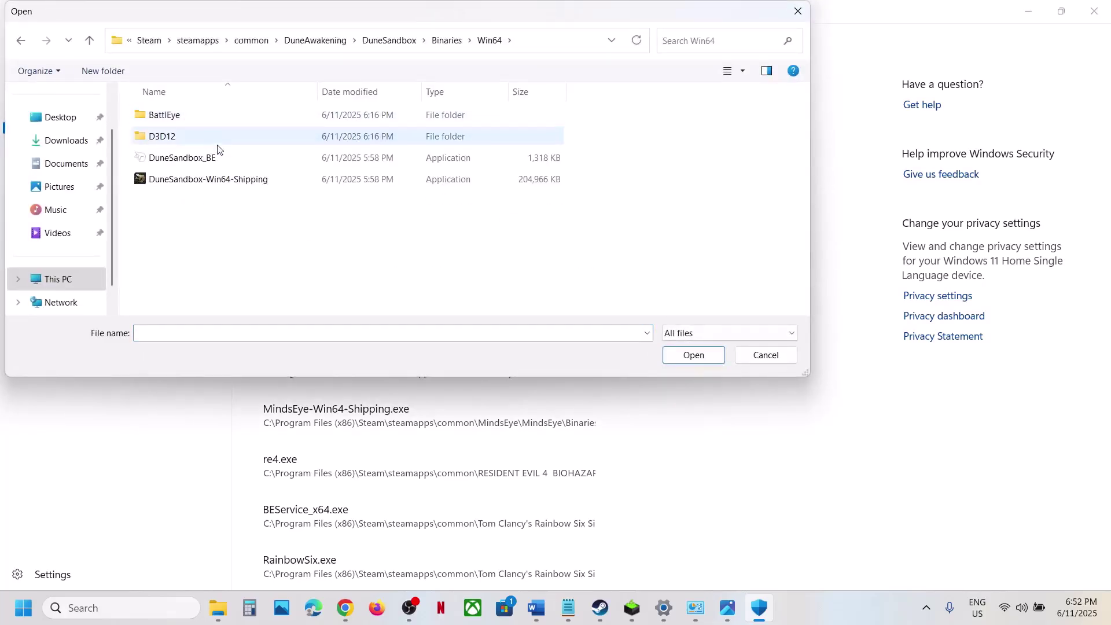
{"action": "left_click", "coordinate": [179, 181]}
{"action": "left_click", "coordinate": [675, 356]}
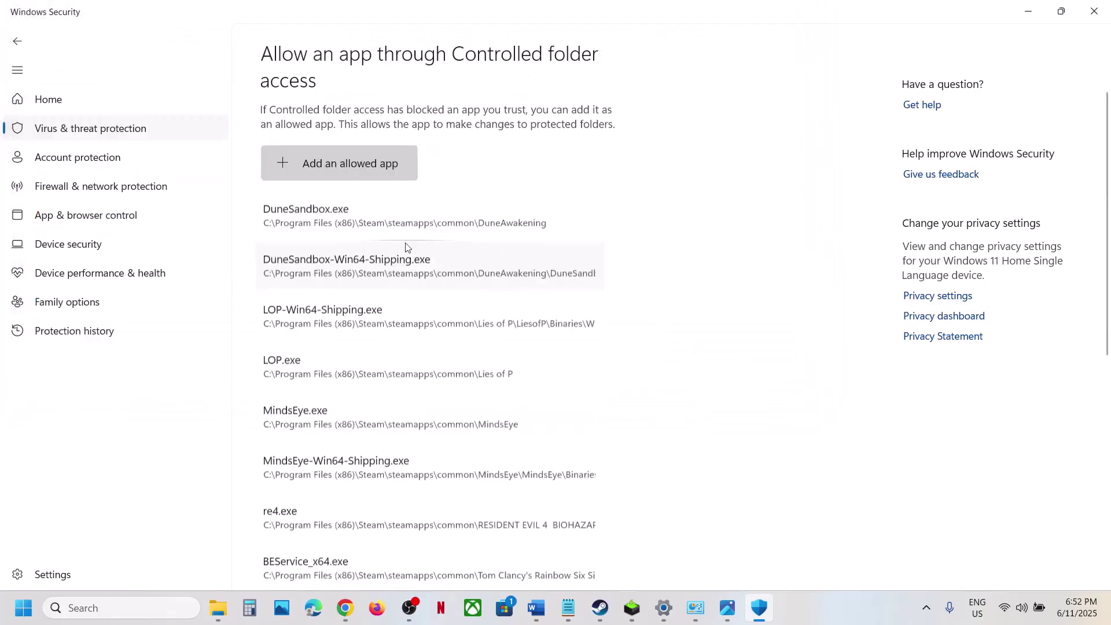
Add DuneSandbox_BE from the same Win64 folder to the Controlled folder access allowed apps
{"action": "left_click", "coordinate": [369, 178]}
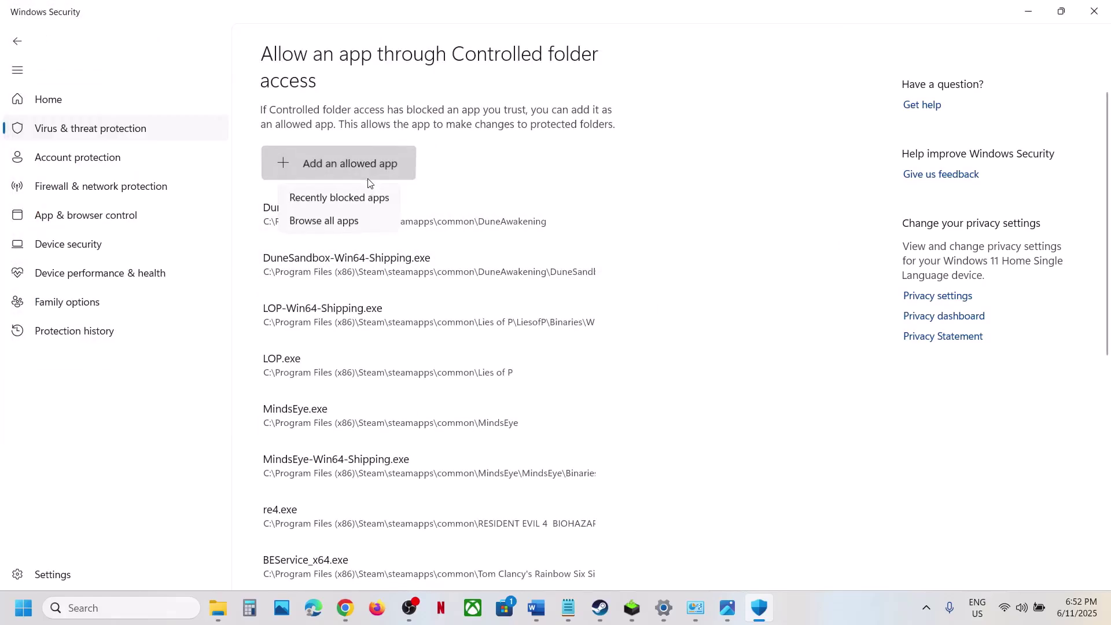
{"action": "left_click", "coordinate": [351, 223]}
{"action": "left_click", "coordinate": [180, 159]}
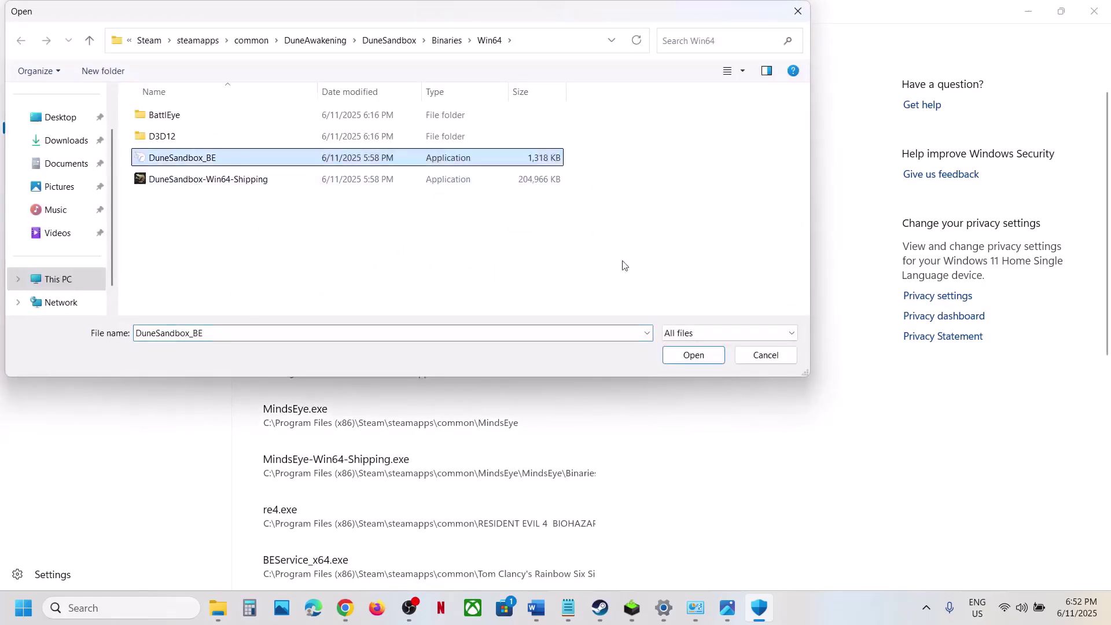
{"action": "left_click", "coordinate": [693, 355]}
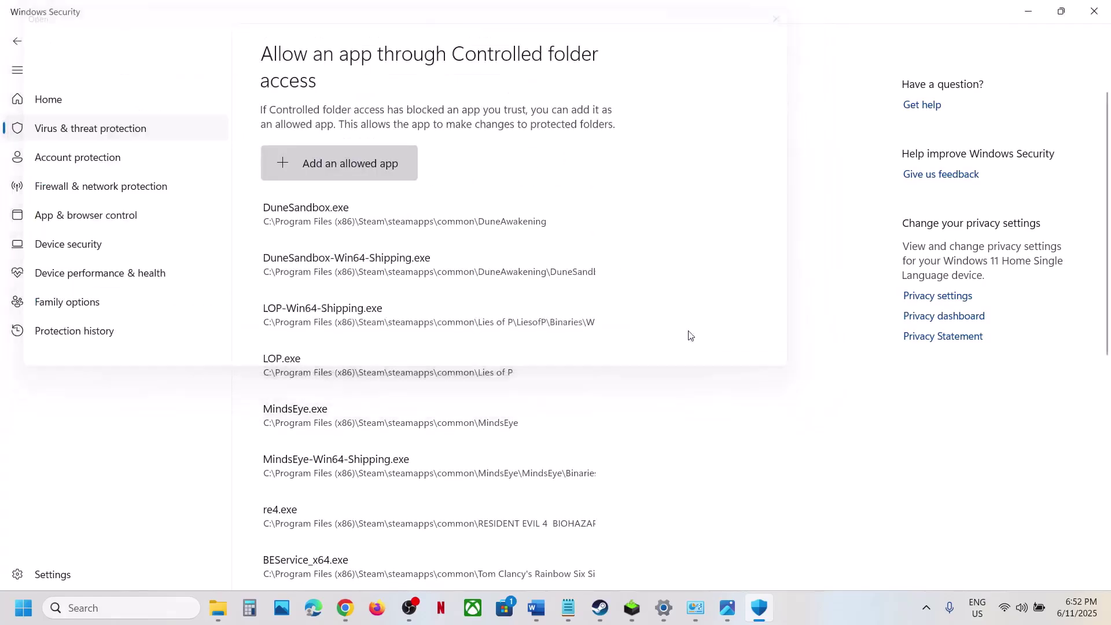
Add BEService_x64 from the Win64\BattlEye folder to the Controlled folder access allowed apps
{"action": "left_click", "coordinate": [372, 165]}
{"action": "left_click", "coordinate": [323, 214]}
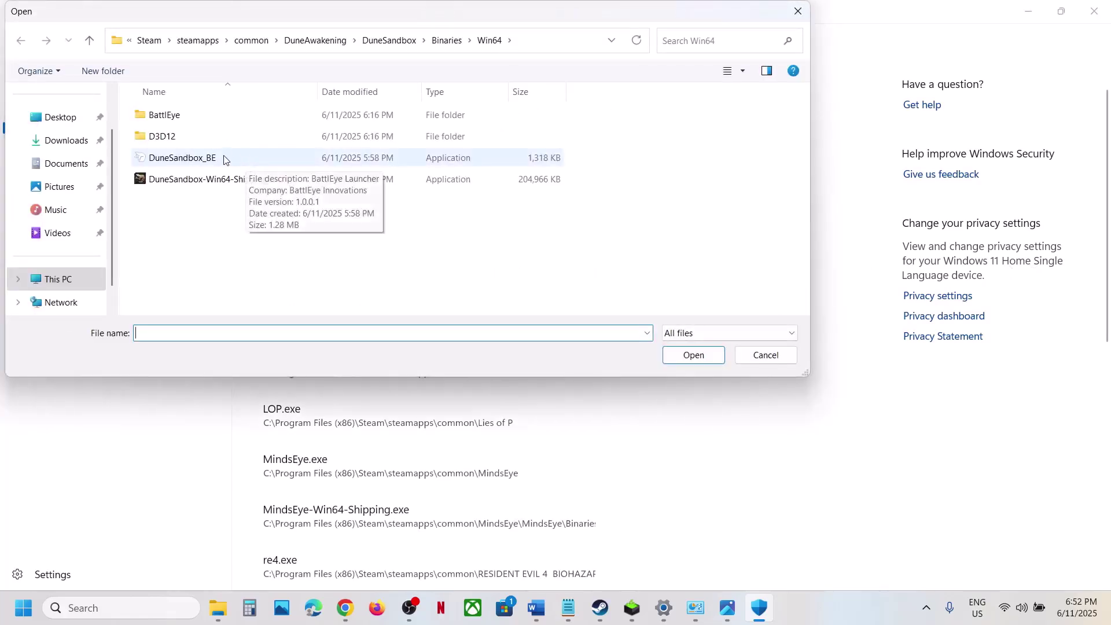
{"action": "double_click", "coordinate": [163, 116]}
{"action": "left_click", "coordinate": [181, 159]}
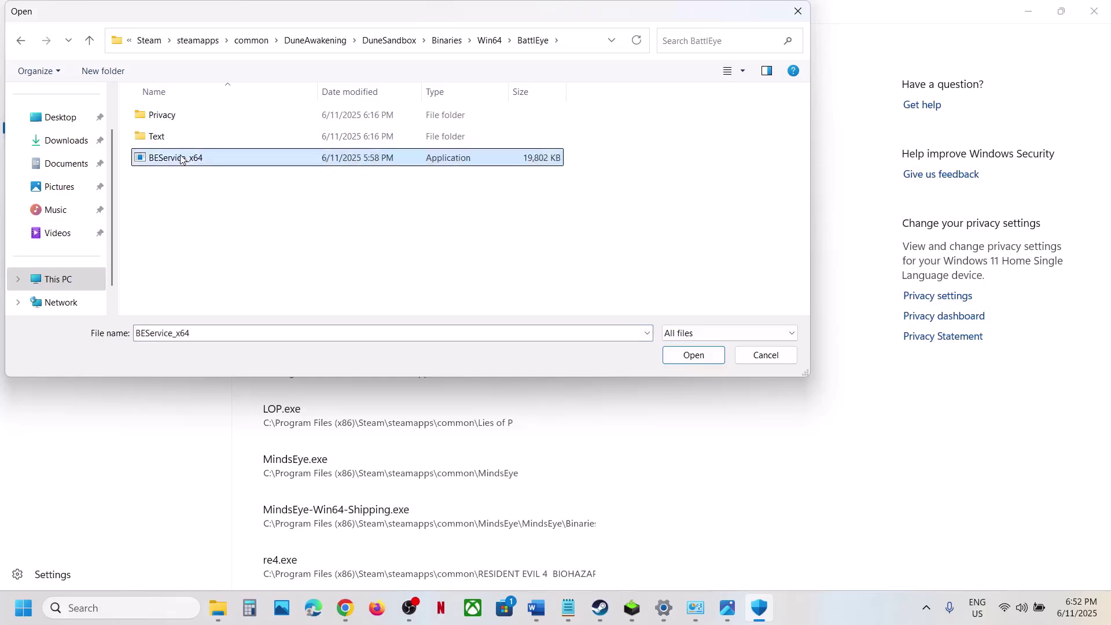
{"action": "left_click", "coordinate": [693, 355]}
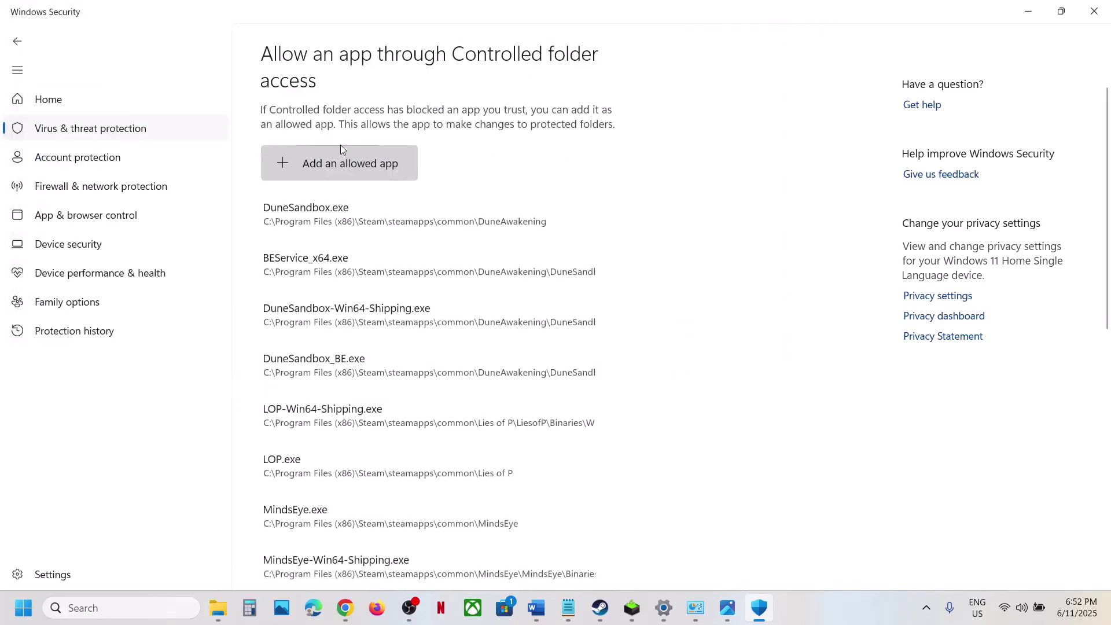
Go back up to the DuneAwakening folder and add its DuneSandbox application to the allowed apps again
{"action": "left_click", "coordinate": [340, 149]}
{"action": "left_click", "coordinate": [334, 217]}
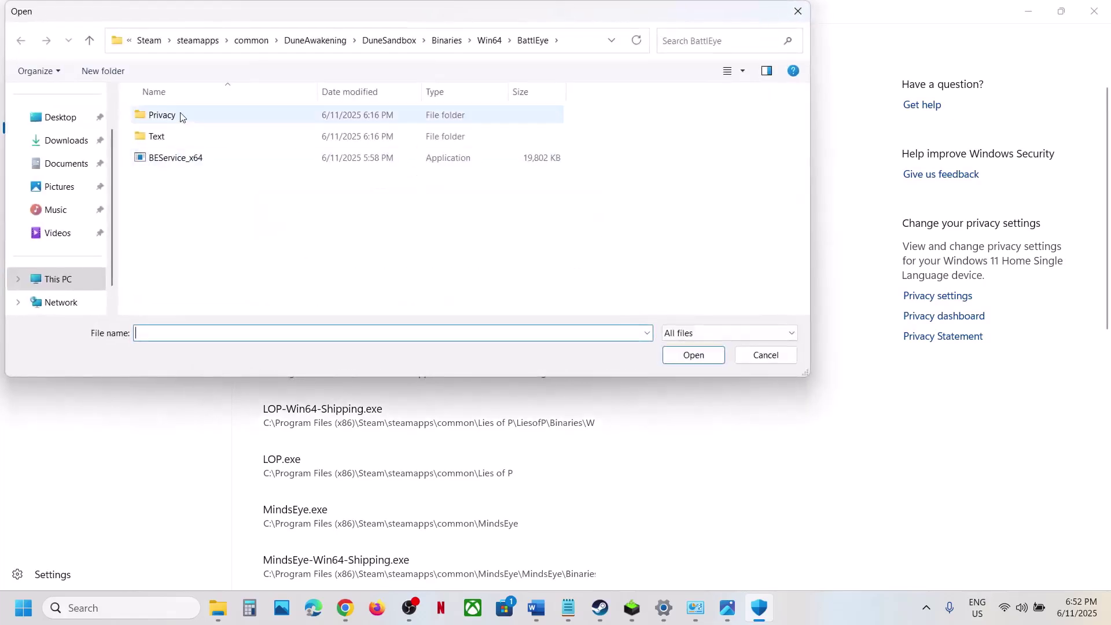
{"action": "left_click", "coordinate": [94, 46]}
{"action": "left_click", "coordinate": [96, 48]}
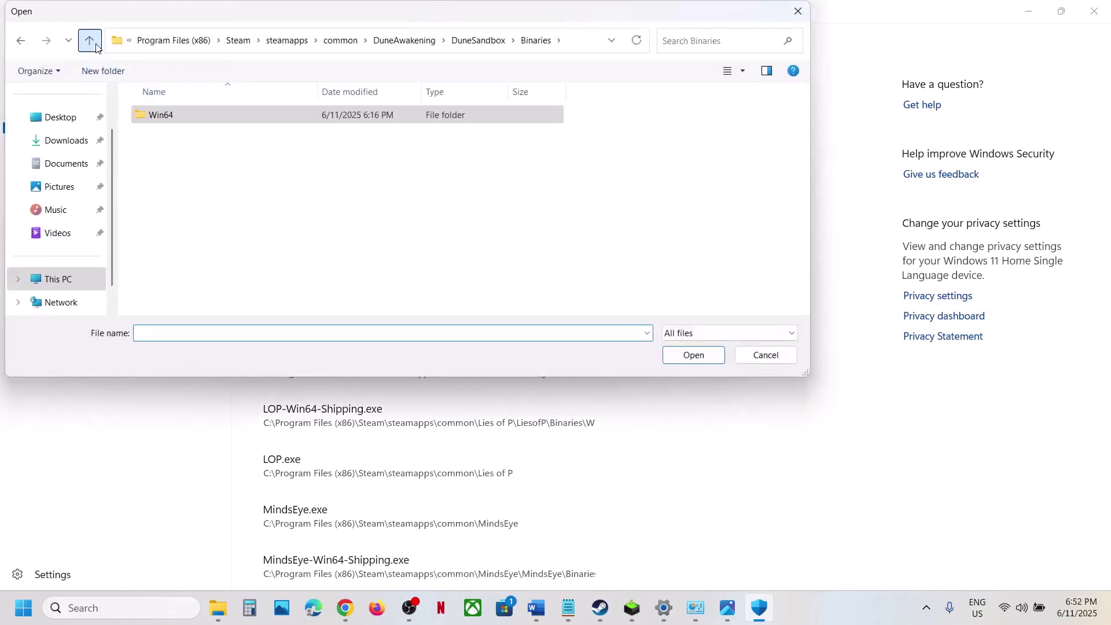
{"action": "left_click", "coordinate": [91, 42]}
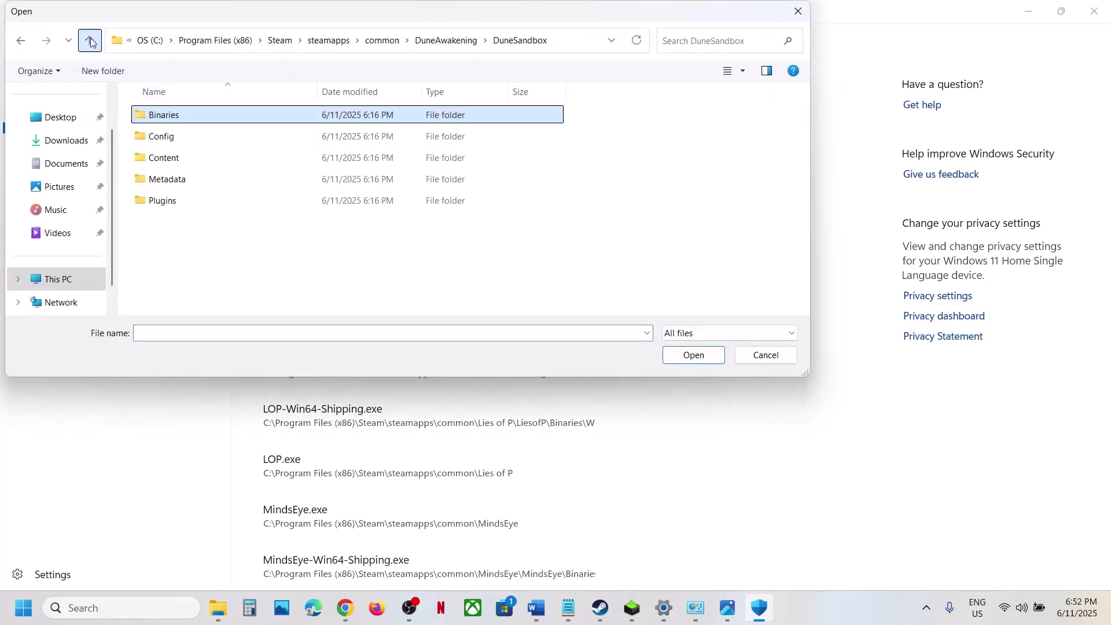
{"action": "left_click", "coordinate": [91, 41]}
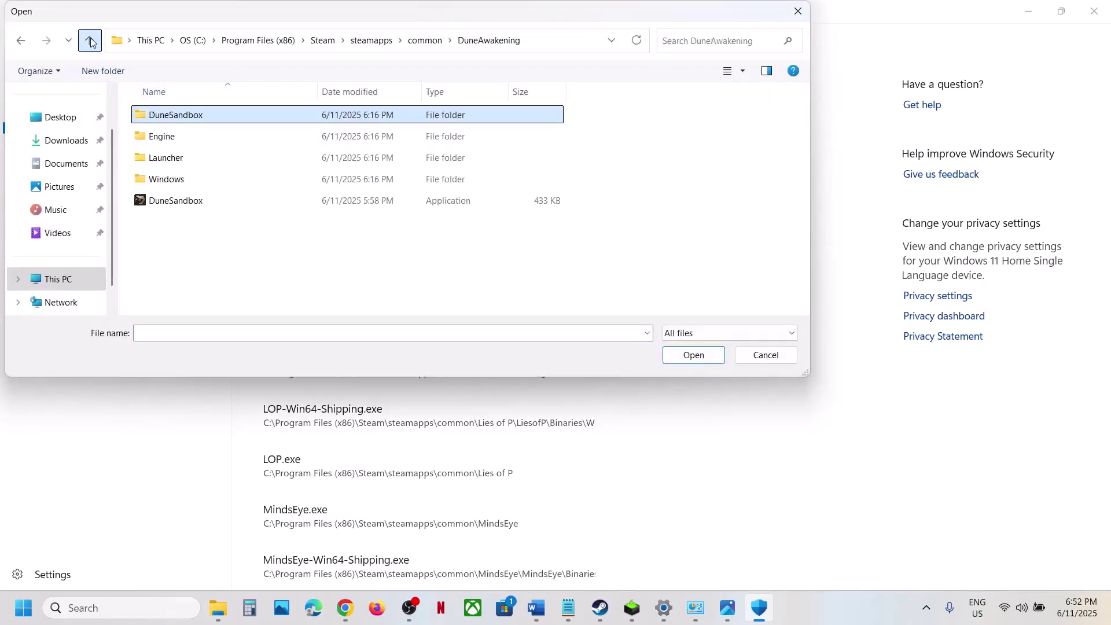
{"action": "left_click", "coordinate": [163, 207]}
{"action": "left_click", "coordinate": [694, 355]}
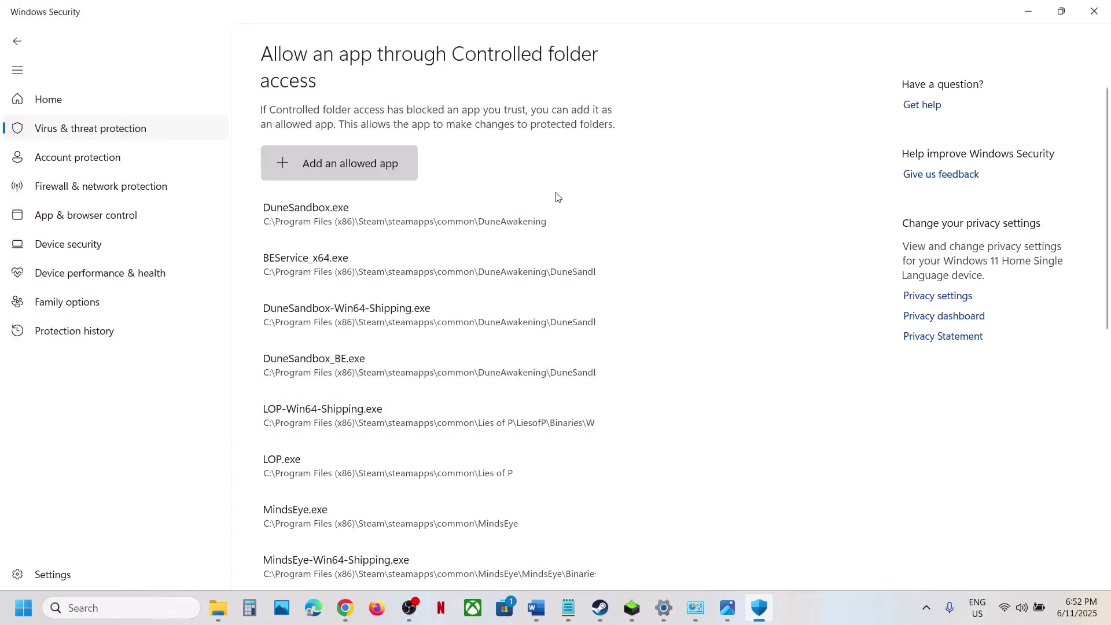
Switch to Control Panel and open Windows Defender Firewall's page for allowing apps through the firewall
{"action": "left_click", "coordinate": [124, 607]}
{"action": "type", "text": "co"}
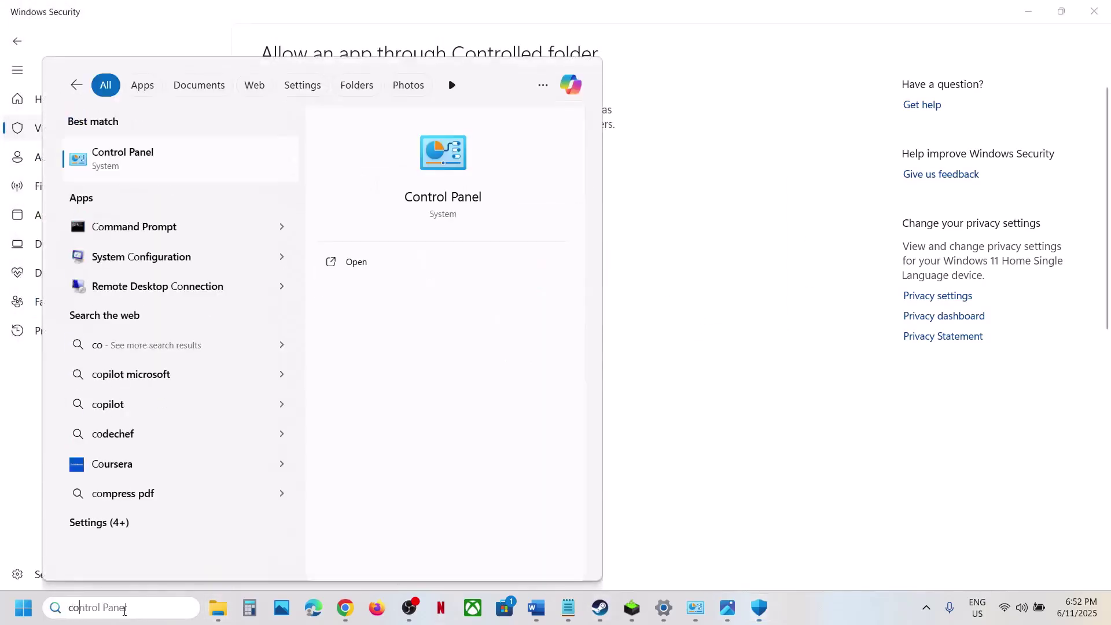
{"action": "type", "text": "ntrol"}
{"action": "key", "text": "Return"}
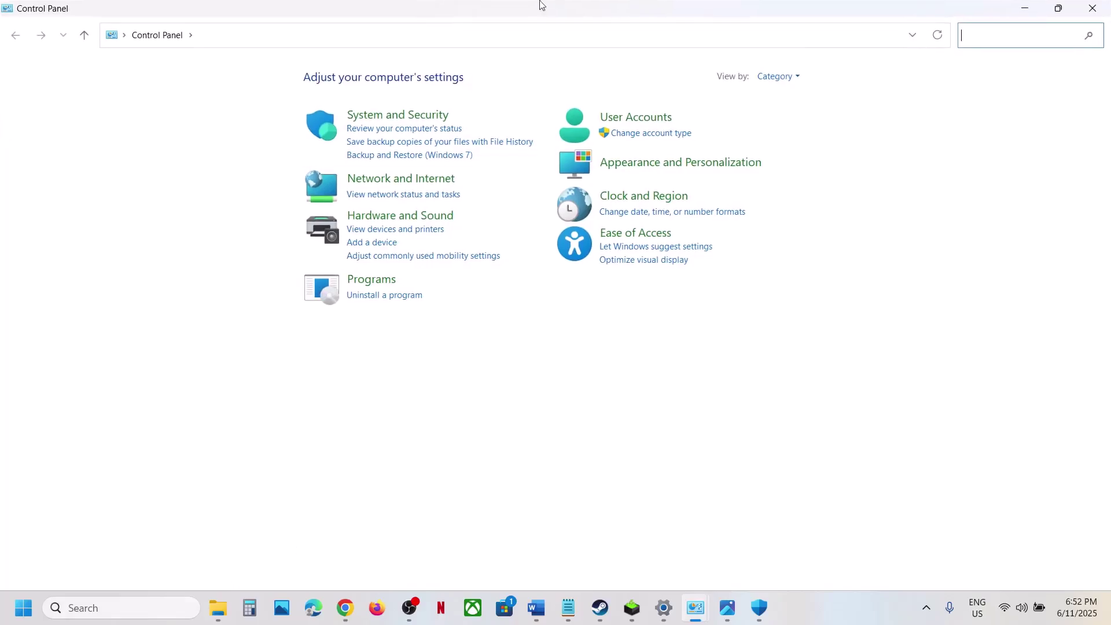
{"action": "left_click", "coordinate": [426, 117]}
{"action": "left_click", "coordinate": [255, 127]}
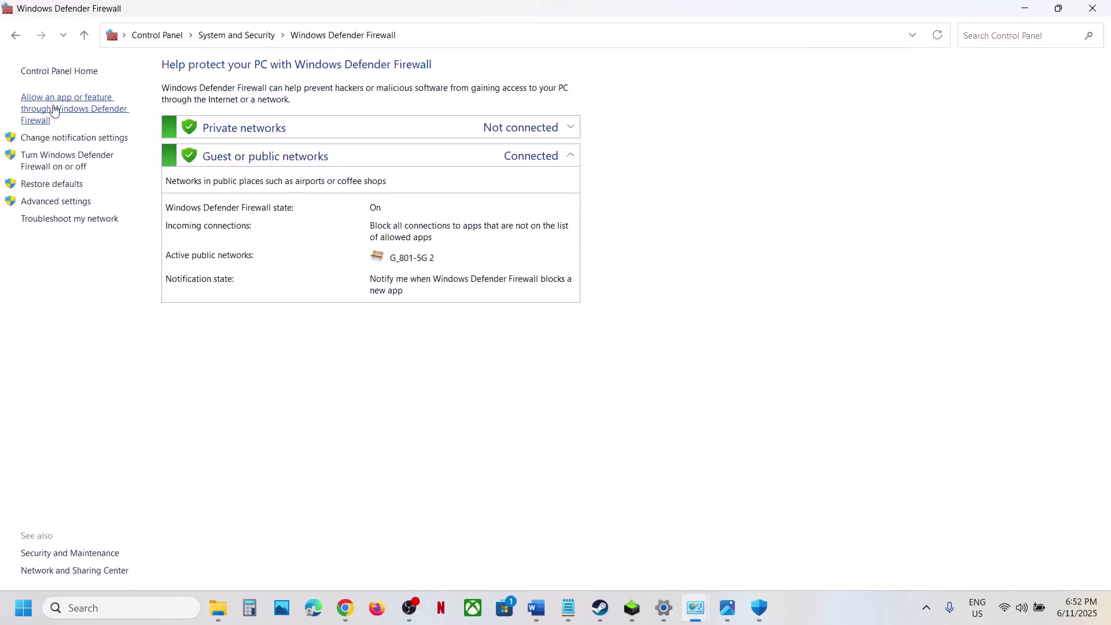
{"action": "left_click", "coordinate": [54, 110]}
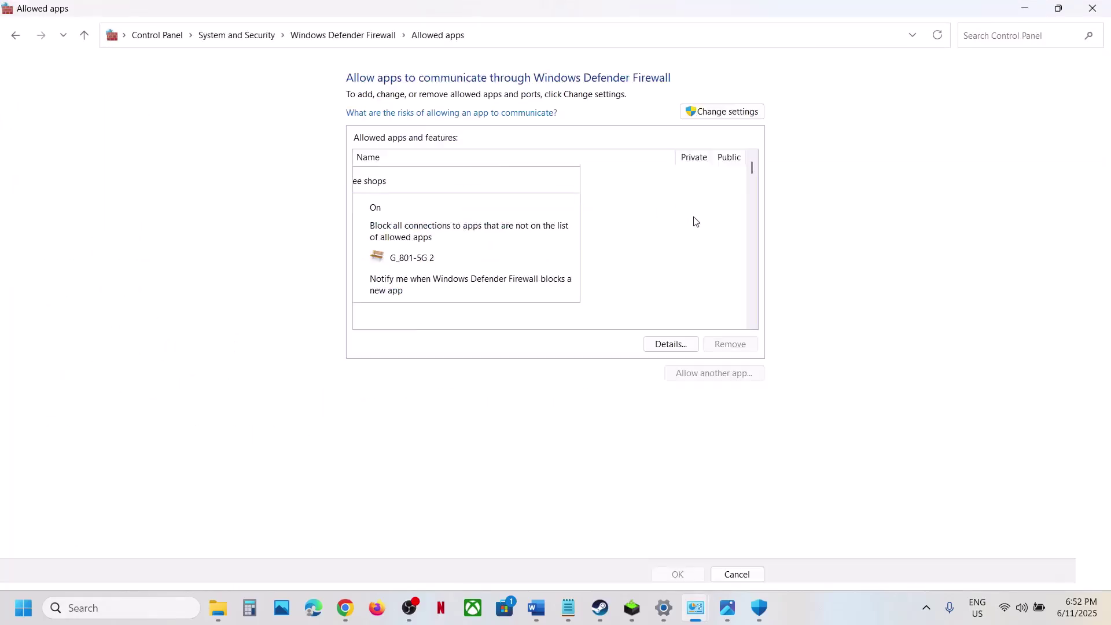
Enable changes to the firewall's allowed apps and add DuneSandbox from the steamapps\common\DuneAwakening folder
{"action": "left_click", "coordinate": [724, 112]}
{"action": "left_click", "coordinate": [716, 373]}
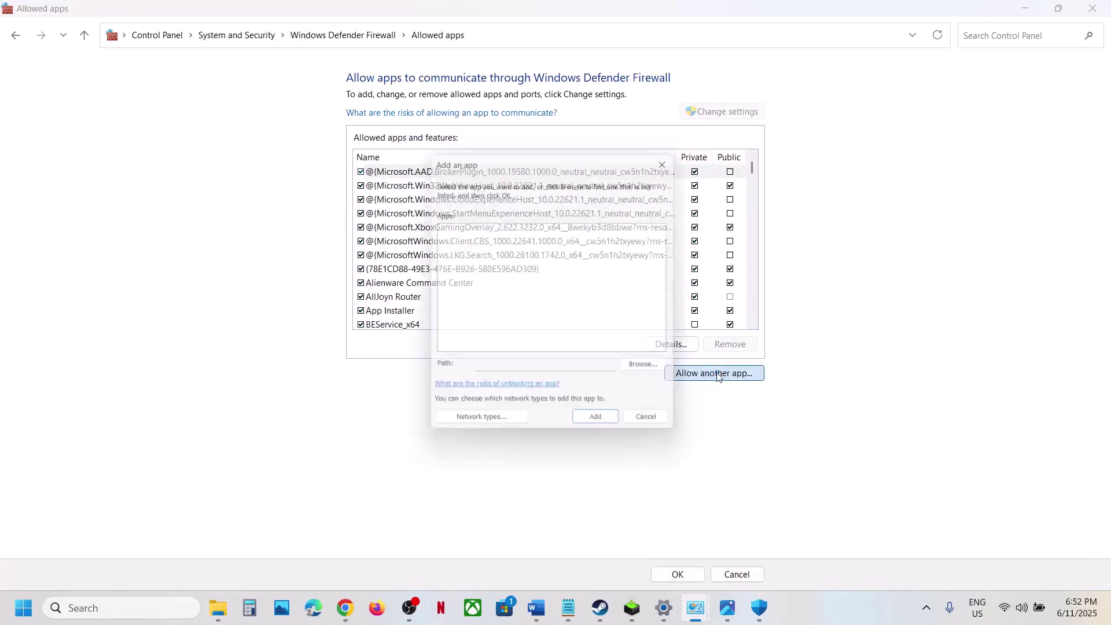
{"action": "left_click", "coordinate": [650, 368]}
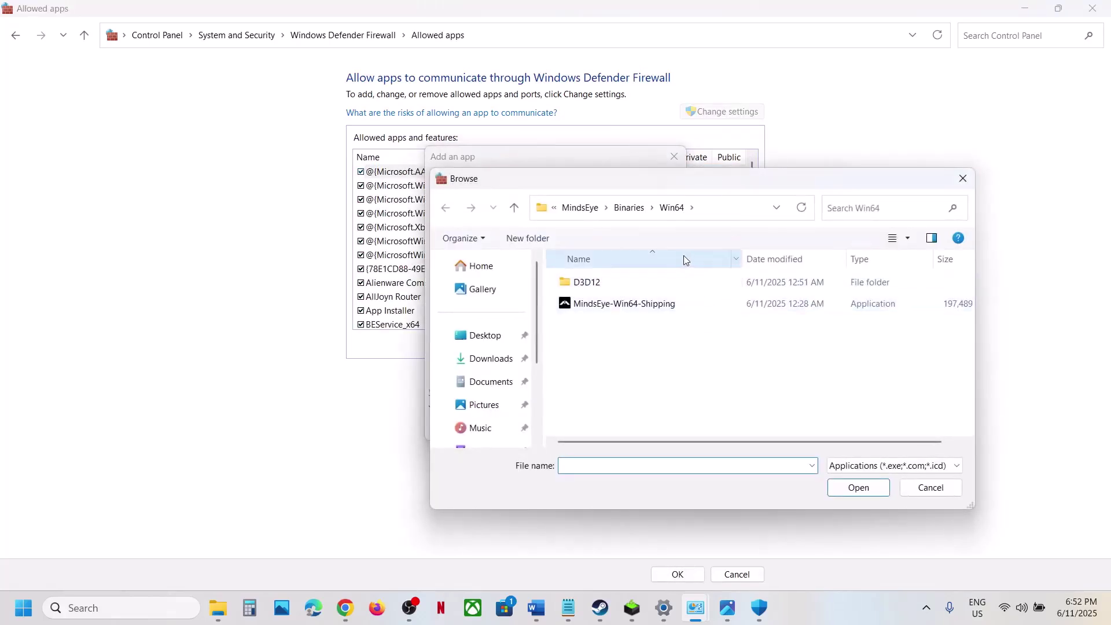
{"action": "left_click", "coordinate": [584, 210]}
{"action": "left_click", "coordinate": [580, 208]}
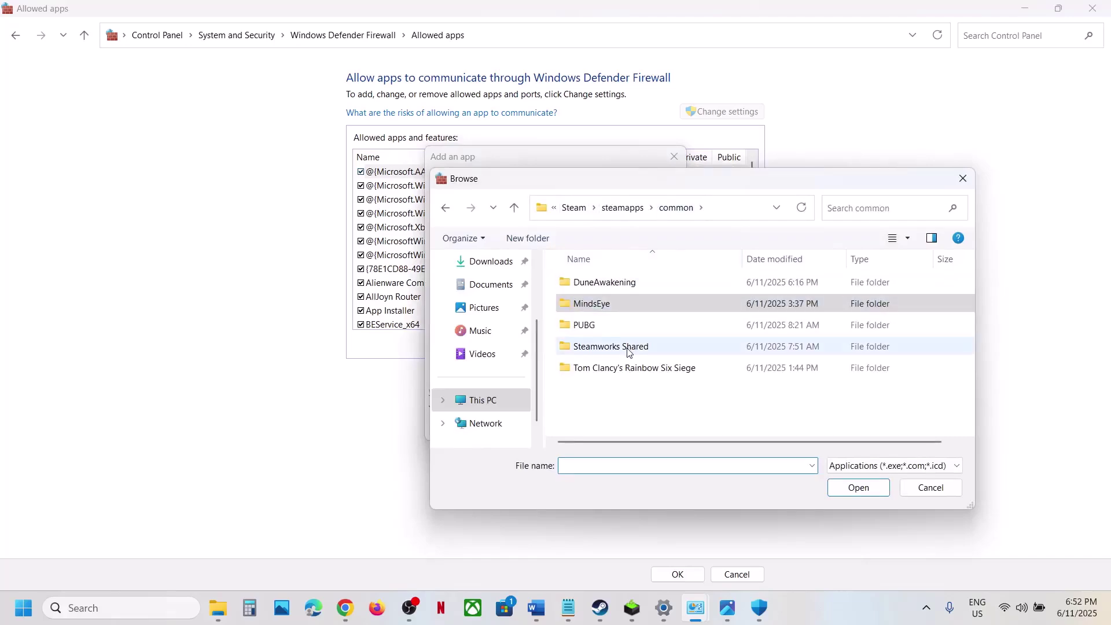
{"action": "double_click", "coordinate": [605, 290]}
{"action": "left_click", "coordinate": [635, 369]}
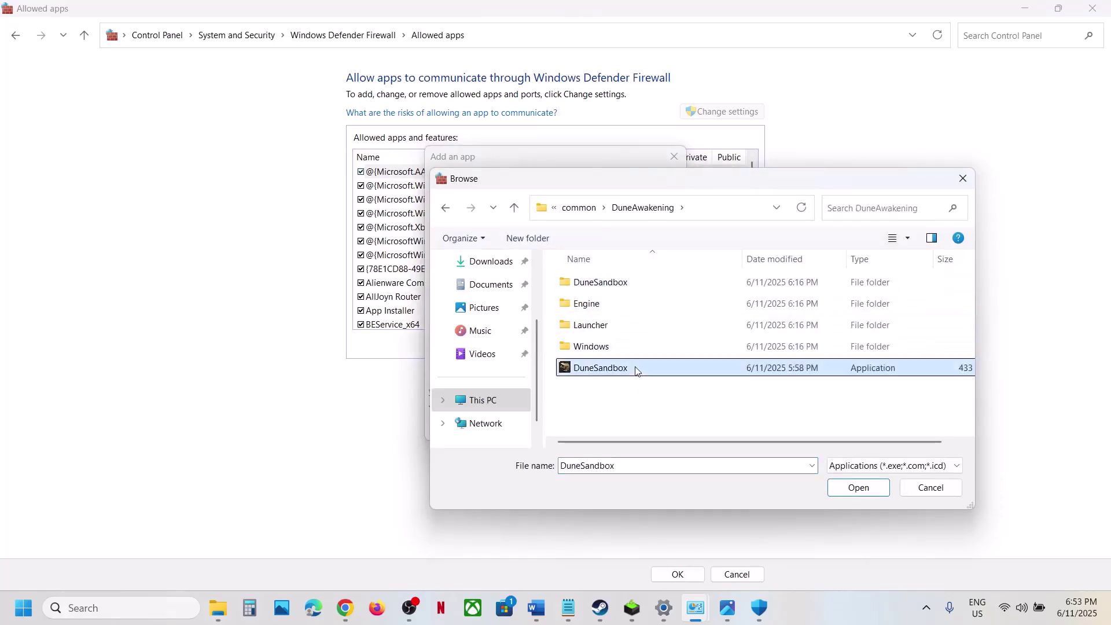
{"action": "left_click", "coordinate": [858, 488]}
{"action": "left_click", "coordinate": [602, 427]}
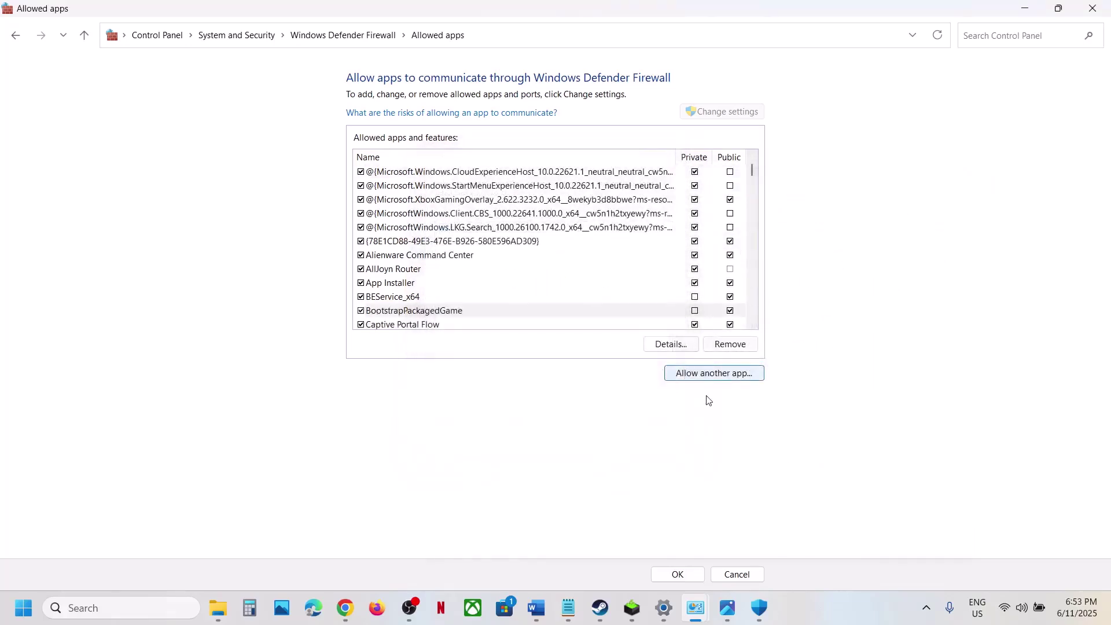
Try to add DuneSandbox-Win64-Shipping from the DuneSandbox\Binaries\Win64 folder to the firewall's allowed apps
{"action": "left_click", "coordinate": [716, 375]}
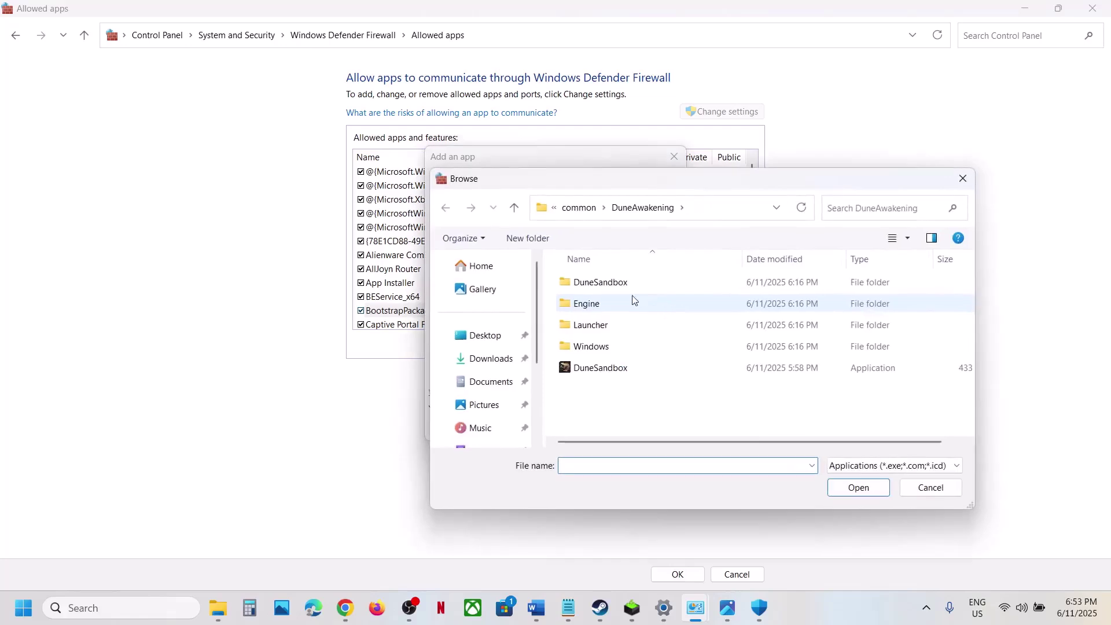
{"action": "double_click", "coordinate": [613, 283]}
{"action": "double_click", "coordinate": [613, 283]}
{"action": "double_click", "coordinate": [612, 283]}
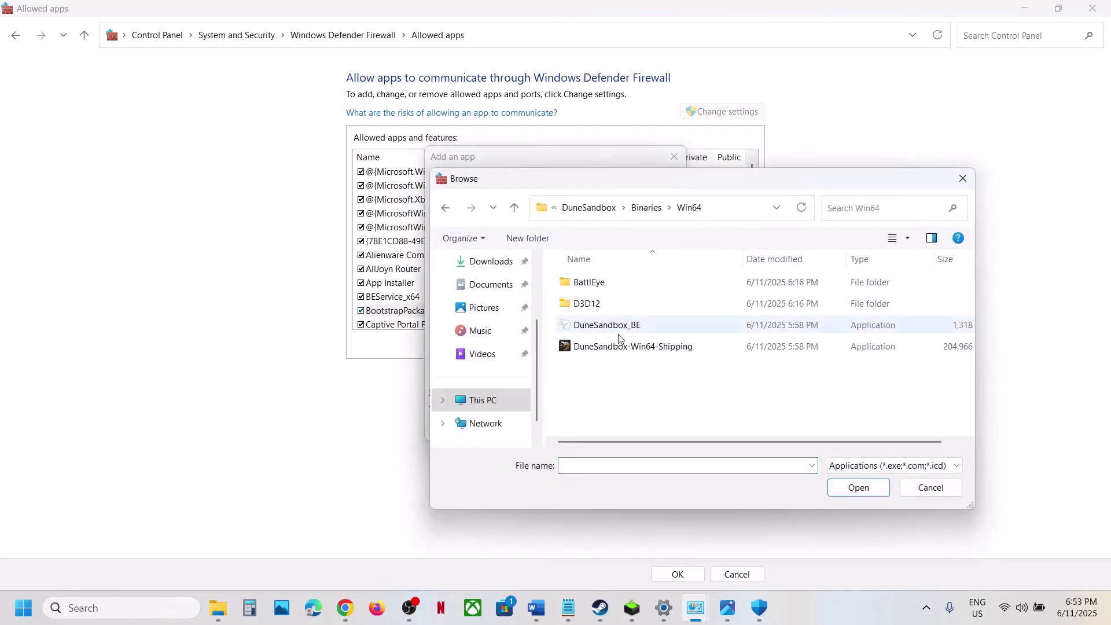
{"action": "left_click", "coordinate": [665, 346]}
{"action": "left_click", "coordinate": [859, 488]}
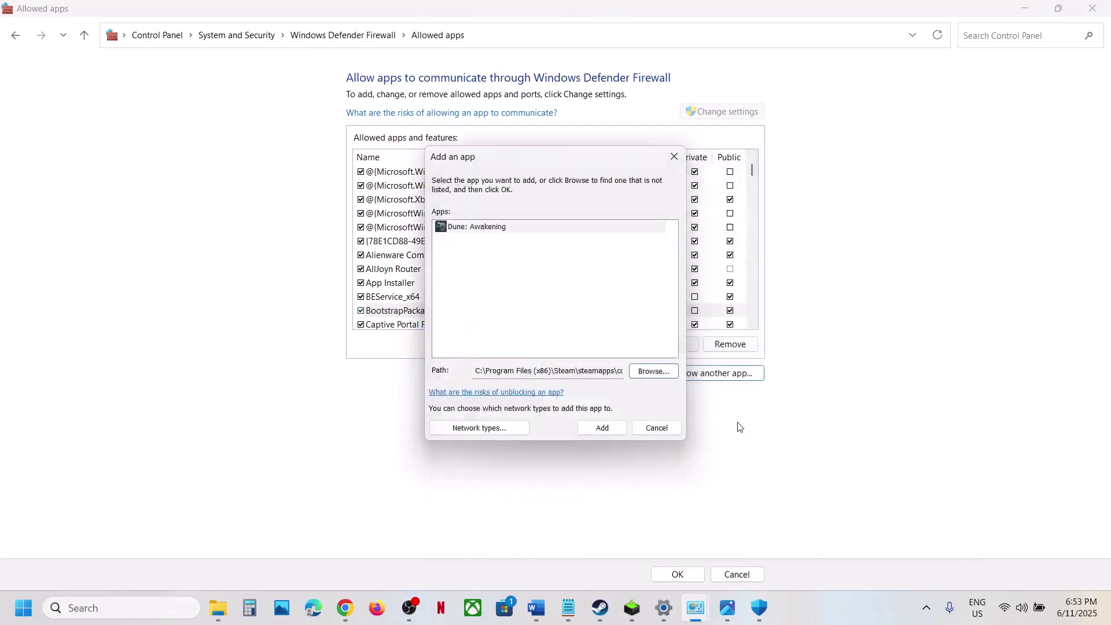
{"action": "left_click", "coordinate": [602, 428]}
{"action": "left_click", "coordinate": [661, 355]}
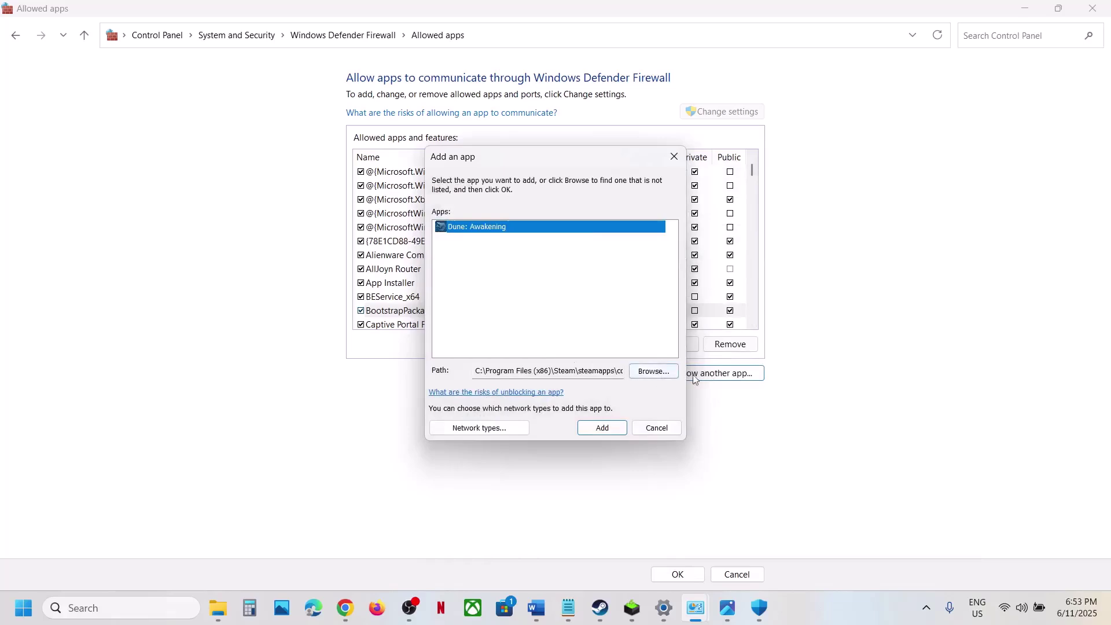
Add DuneSandbox_BE from the DuneSandbox\Binaries\Win64 folder to the firewall's allowed apps
{"action": "left_click", "coordinate": [665, 371]}
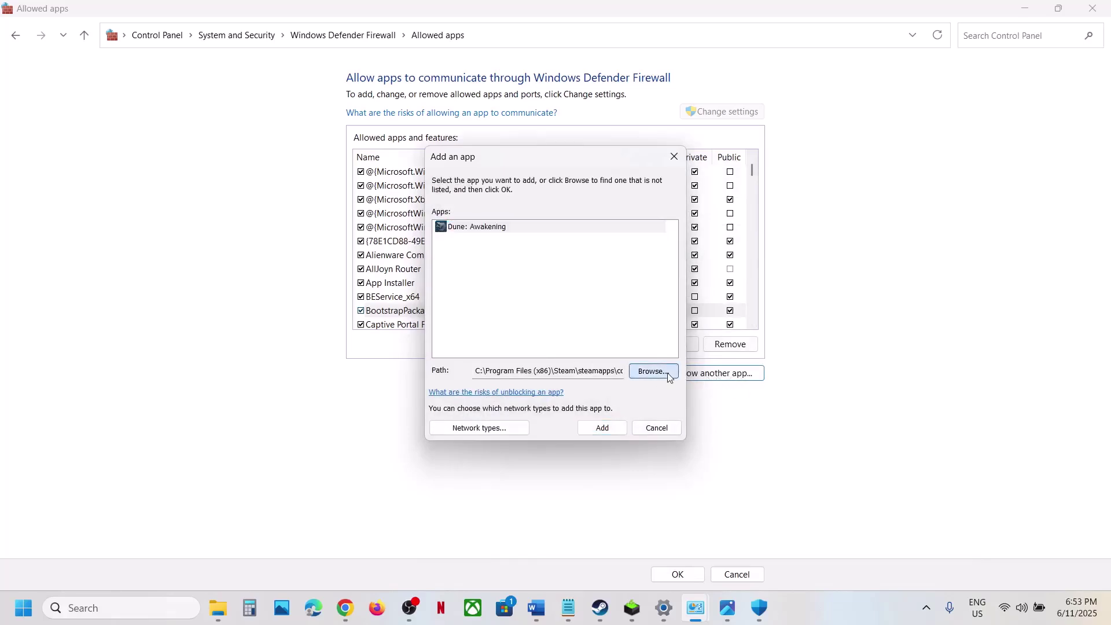
{"action": "left_click", "coordinate": [607, 325]}
{"action": "left_click", "coordinate": [860, 488]}
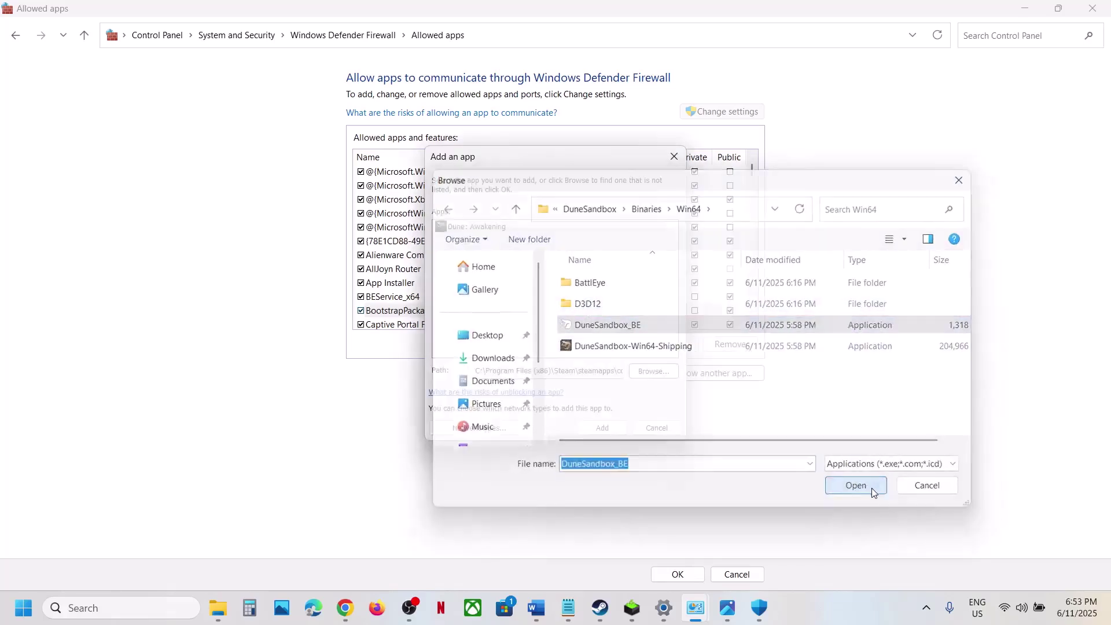
{"action": "left_click", "coordinate": [602, 429]}
Allow another app through the firewall by adding BEService_x64 from the BattlEye folder inside Win64
{"action": "left_click", "coordinate": [736, 372]}
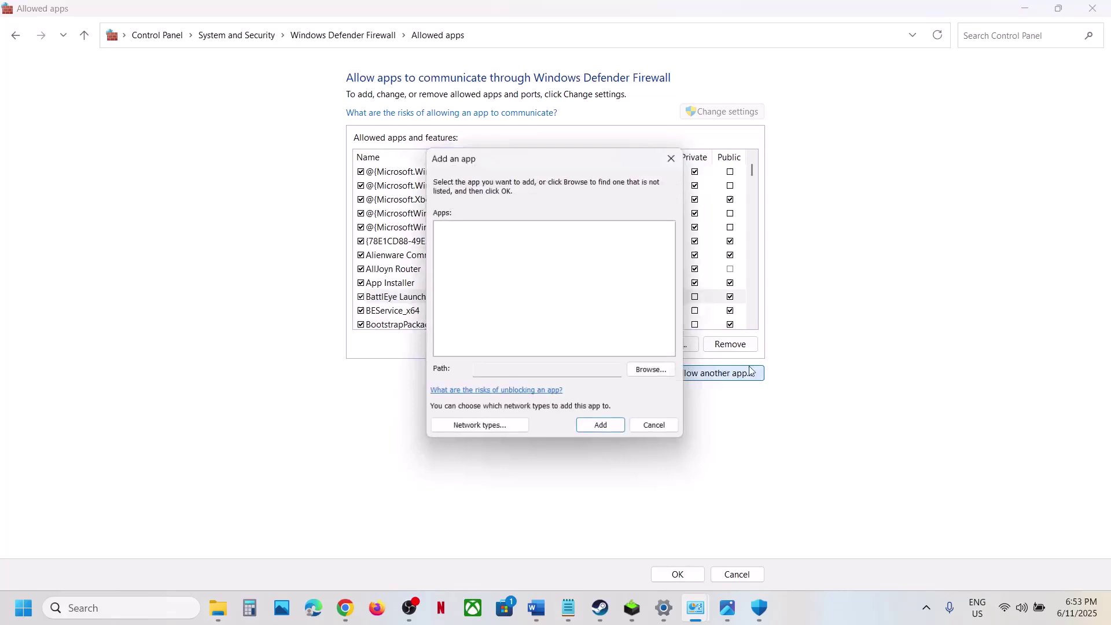
{"action": "left_click", "coordinate": [670, 371]}
{"action": "left_click", "coordinate": [632, 326]}
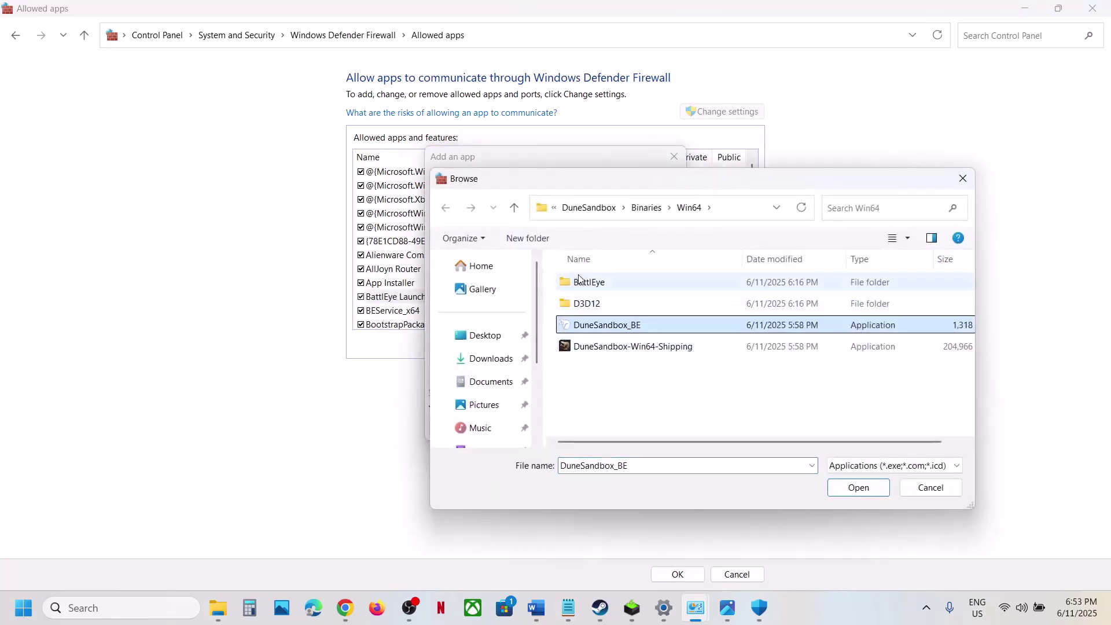
{"action": "double_click", "coordinate": [599, 283]}
{"action": "left_click", "coordinate": [595, 327]}
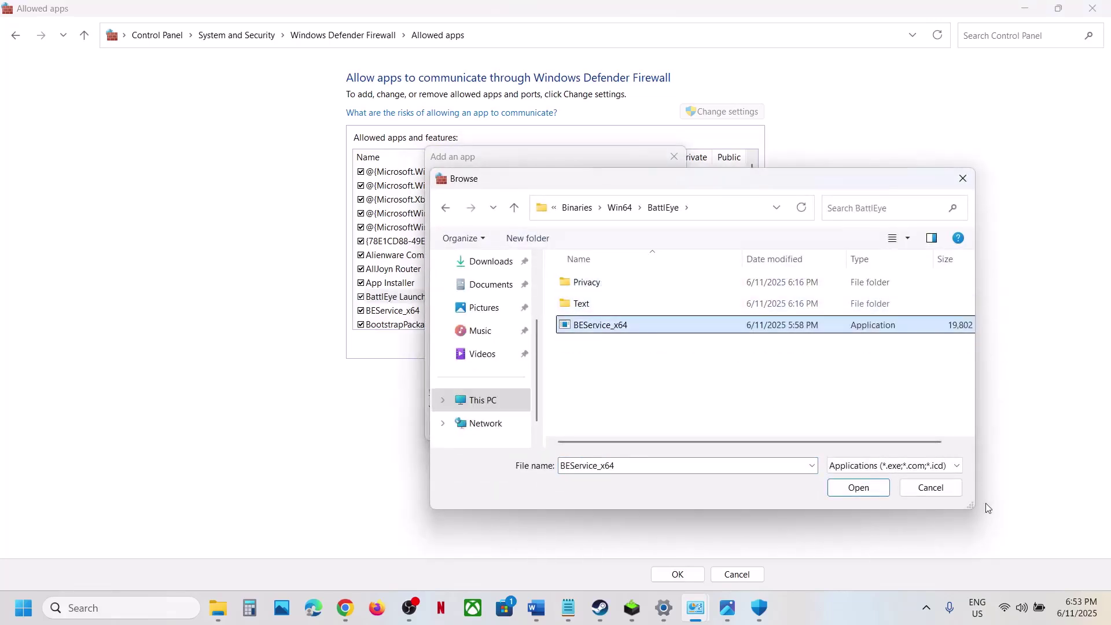
{"action": "left_click", "coordinate": [857, 487]}
{"action": "left_click", "coordinate": [602, 428]}
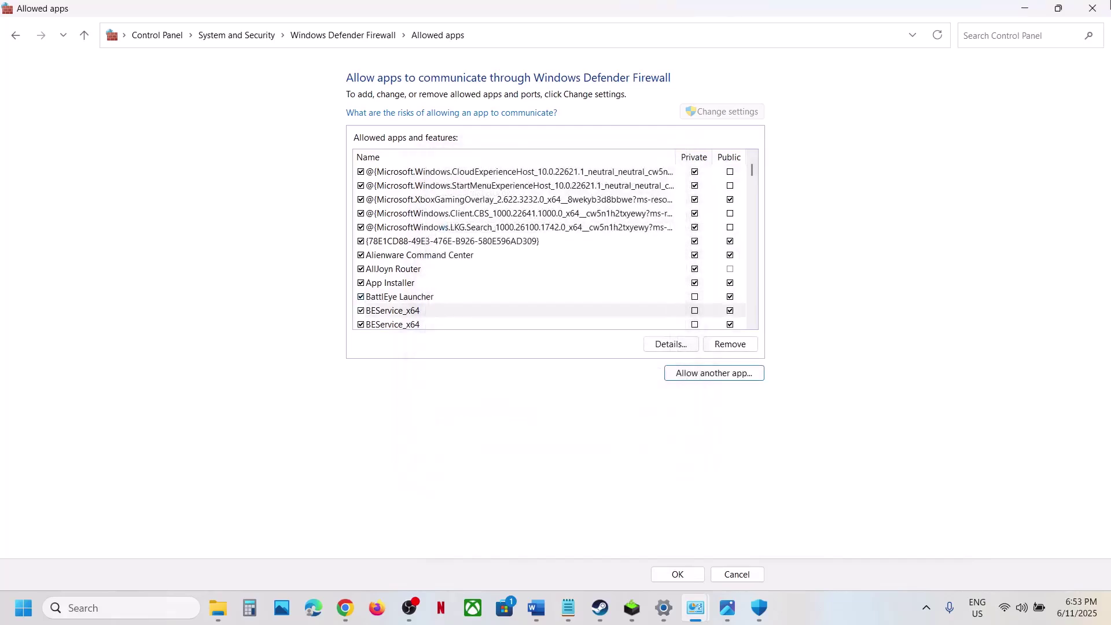
Close the firewall's Allowed apps window and the Windows Security window to get back to Steam
{"action": "left_click", "coordinate": [1092, 8]}
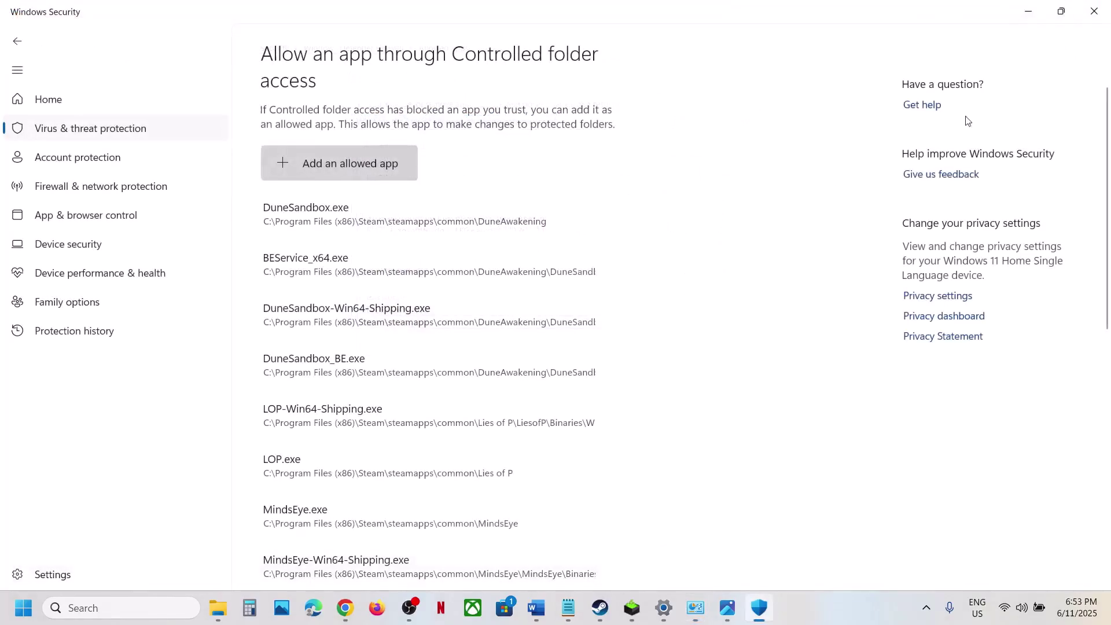
{"action": "left_click", "coordinate": [1092, 10]}
{"action": "left_click", "coordinate": [1087, 22]}
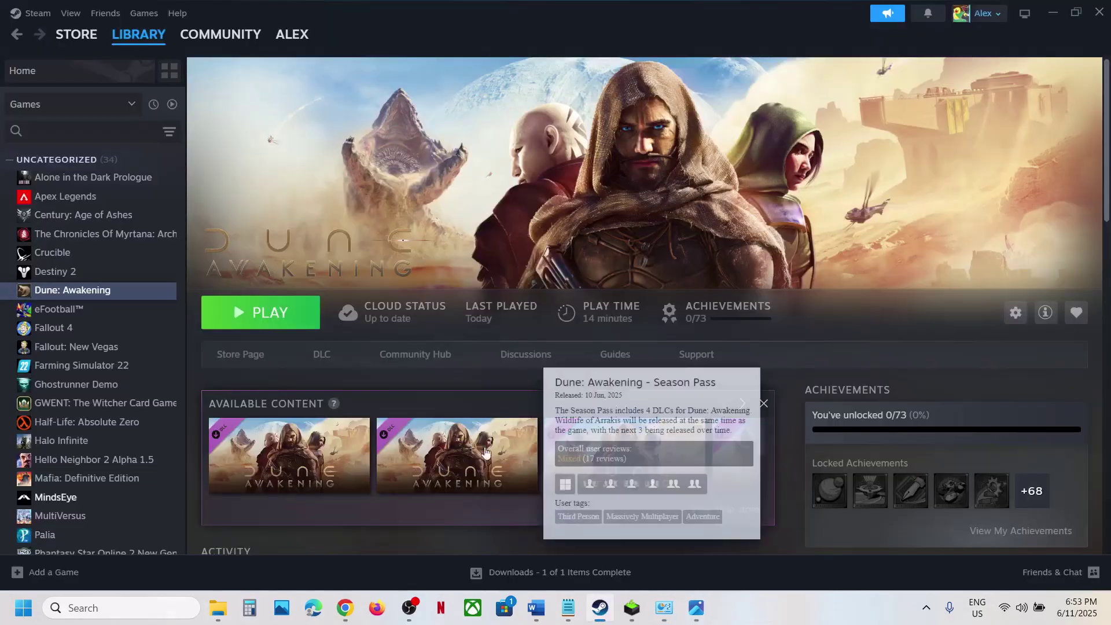
Switch to the Word document and highlight "Reset game settings" in Step 12
{"action": "left_click", "coordinate": [536, 608]}
{"action": "scroll", "coordinate": [455, 378], "scroll_direction": "down", "scroll_amount": 2}
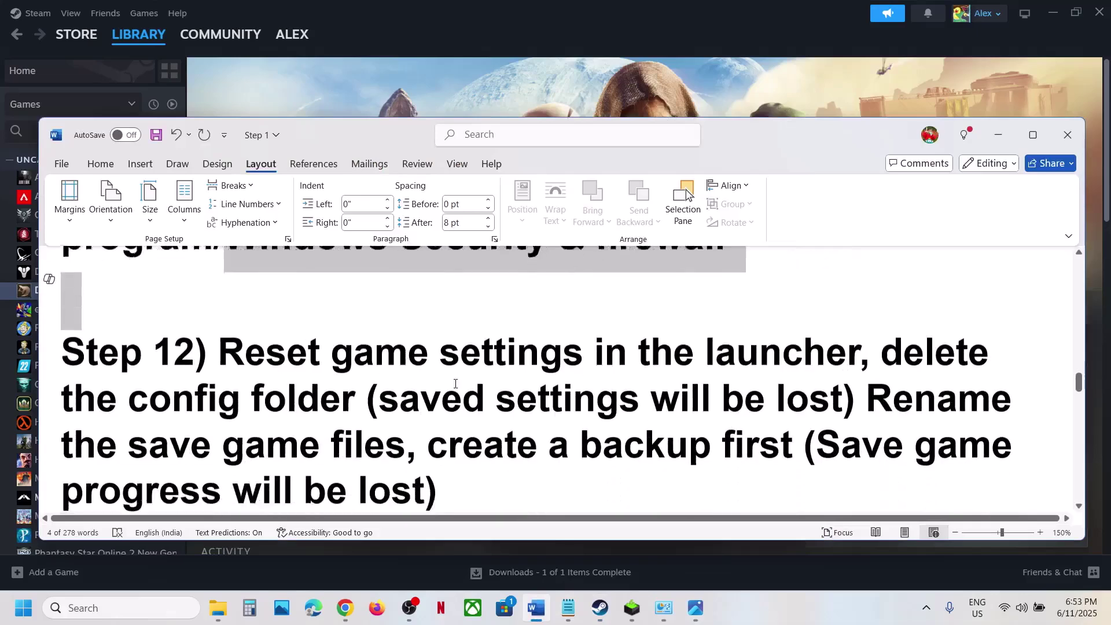
{"action": "left_click_drag", "start_coordinate": [231, 324], "coordinate": [593, 325]}
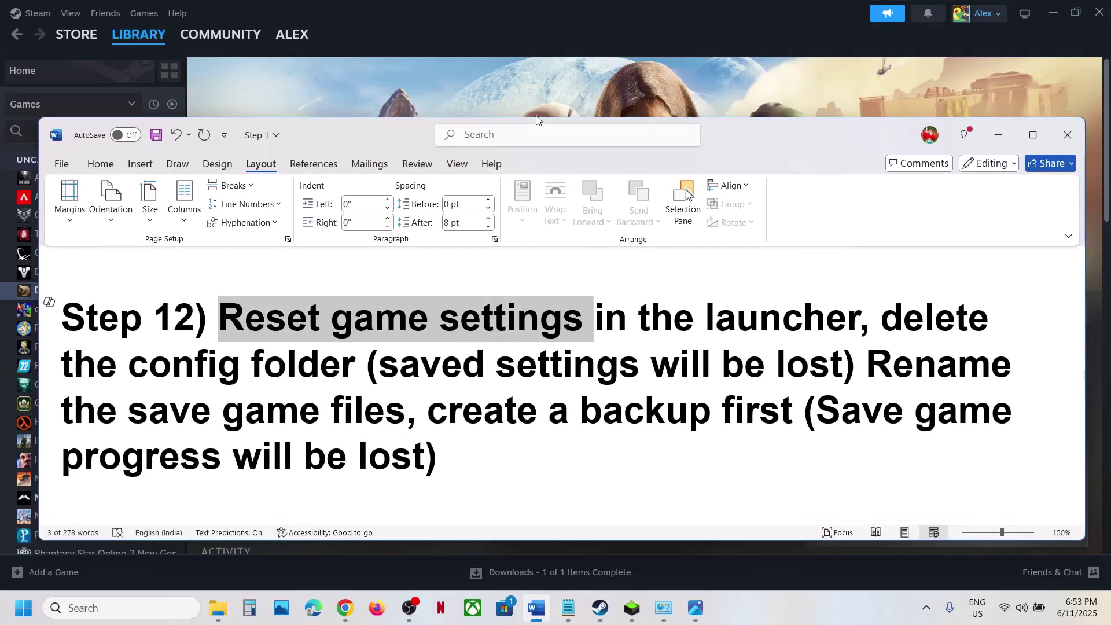
Return to Steam, start Dune: Awakening, show the Funcom Launcher's Reset Game Settings option, and close the launcher
{"action": "key", "text": "alt+Tab"}
{"action": "left_click", "coordinate": [231, 315]}
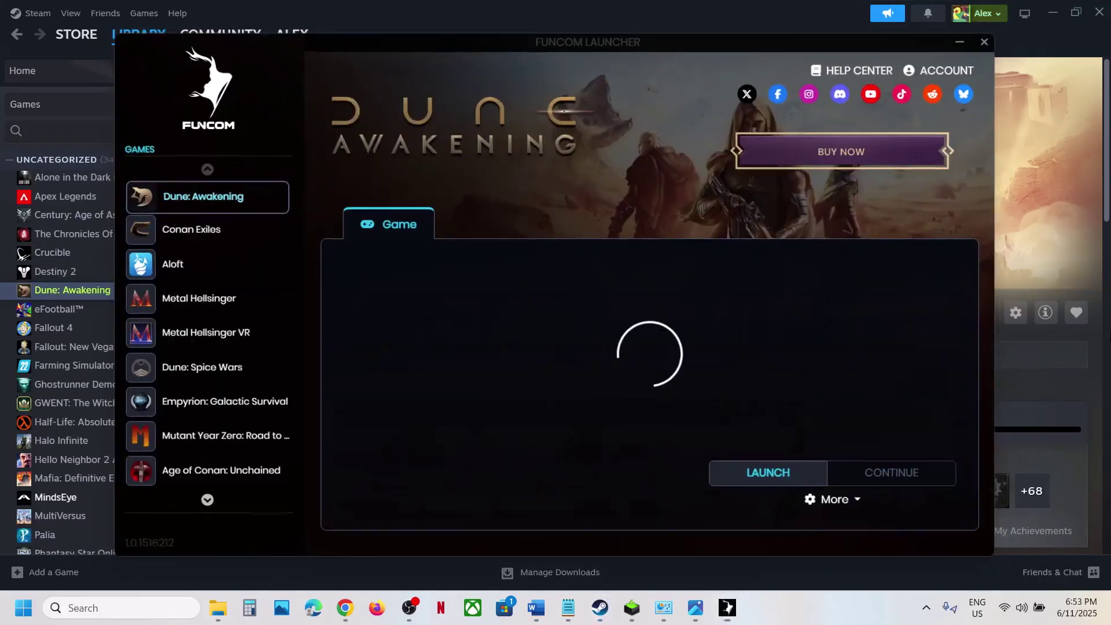
{"action": "left_click", "coordinate": [848, 504]}
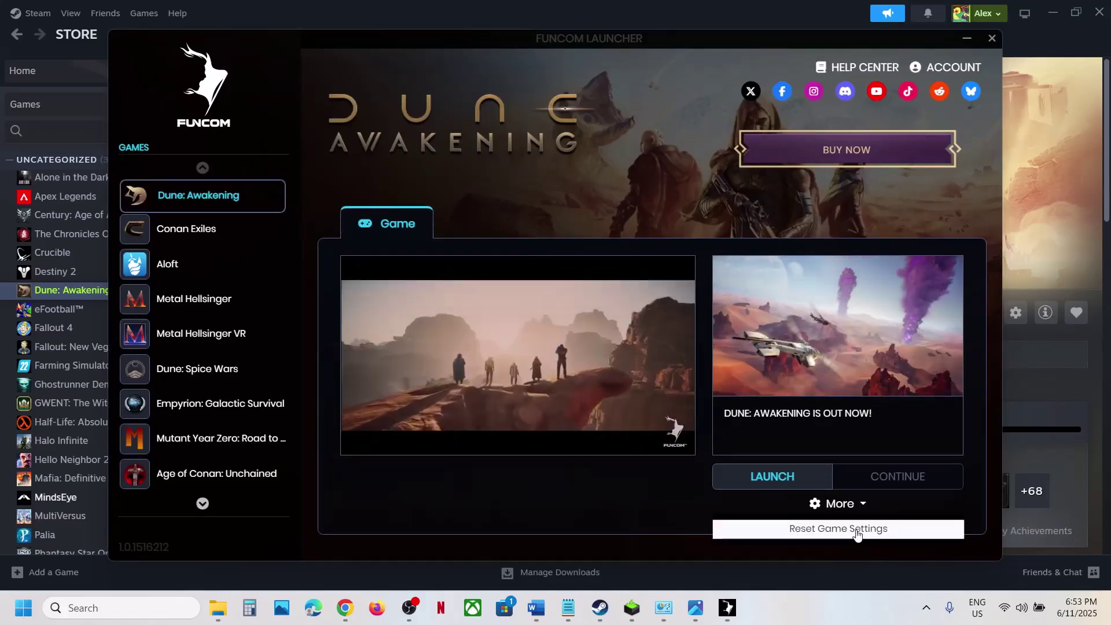
{"action": "left_click", "coordinate": [991, 39]}
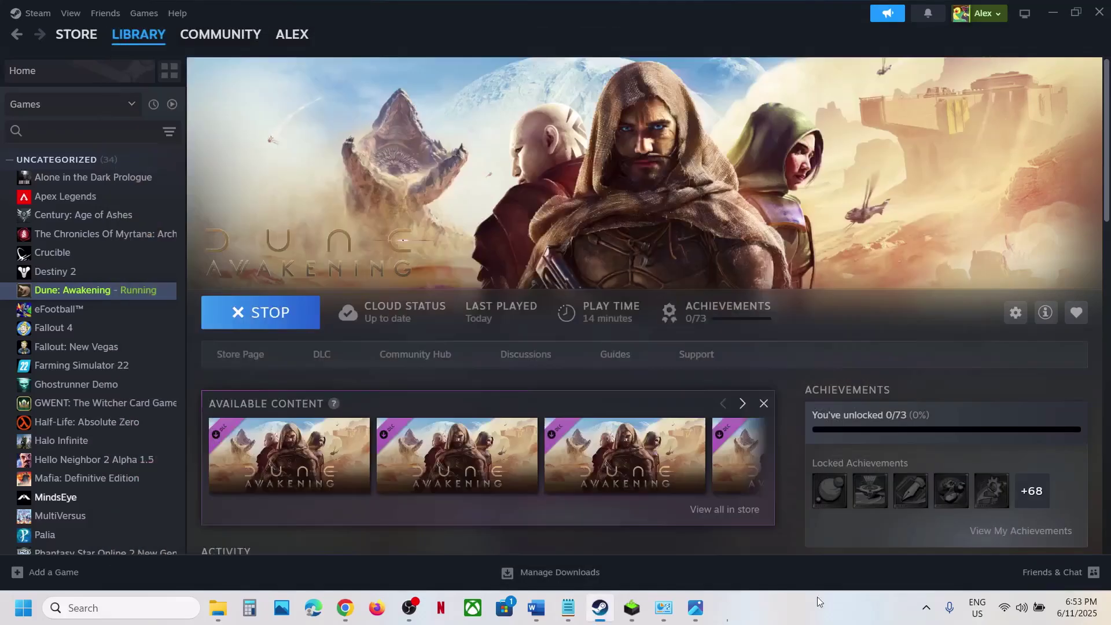
Review Step 12 in the Word document, highlighting the parts on renaming save game files, losing progress and creating a backup first
{"action": "left_click", "coordinate": [537, 605]}
{"action": "scroll", "coordinate": [441, 448], "scroll_direction": "down", "scroll_amount": 1}
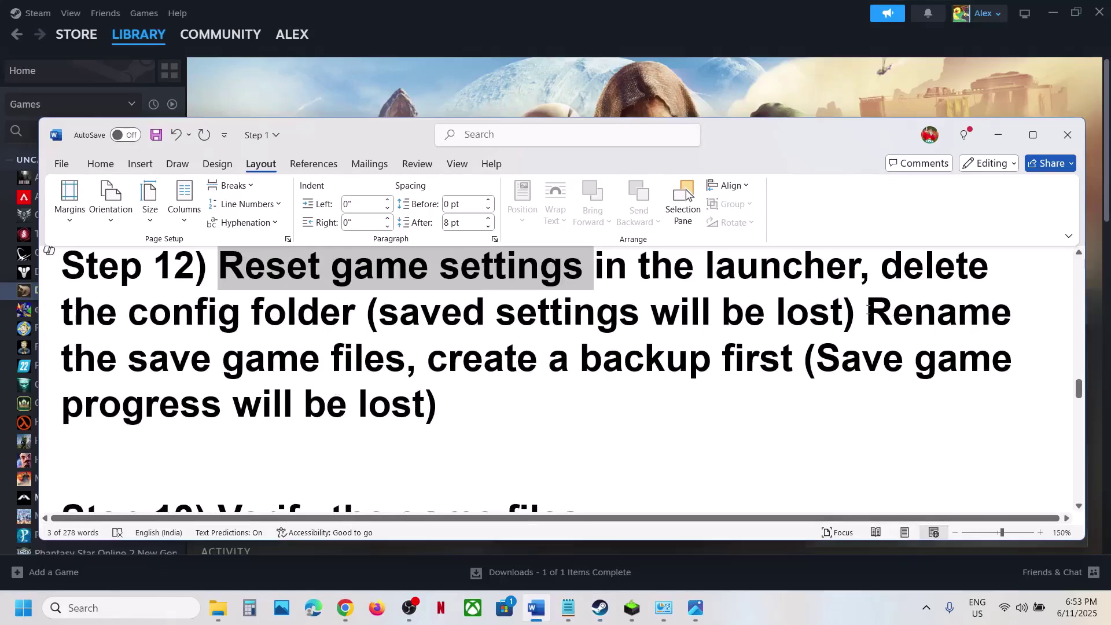
{"action": "left_click_drag", "start_coordinate": [868, 307], "coordinate": [409, 341]}
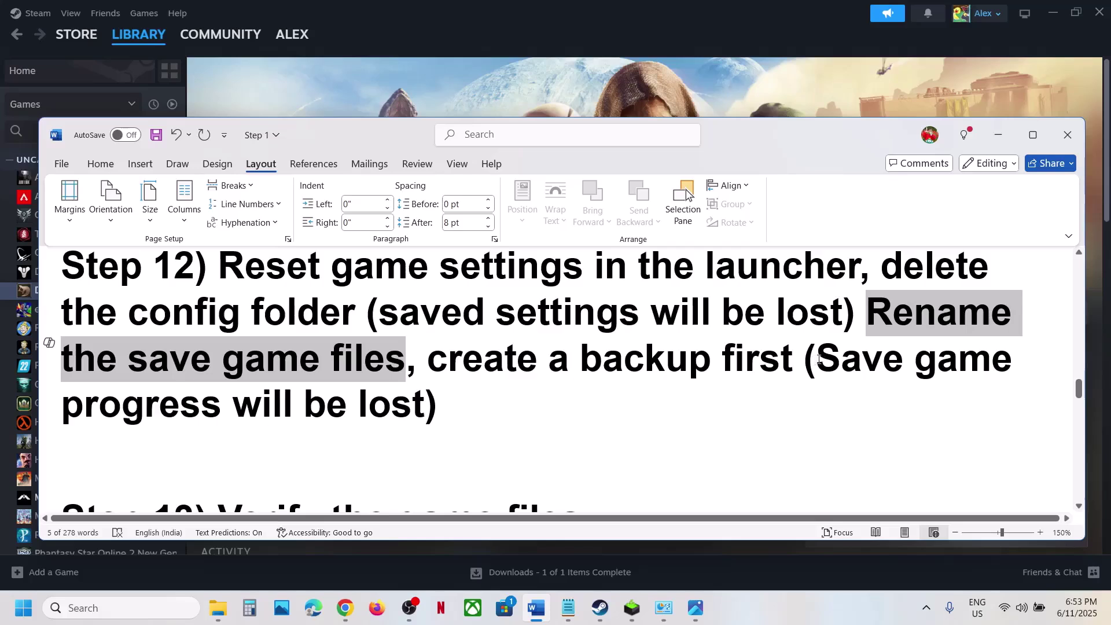
{"action": "left_click_drag", "start_coordinate": [822, 357], "coordinate": [408, 393]}
{"action": "left_click", "coordinate": [758, 384]}
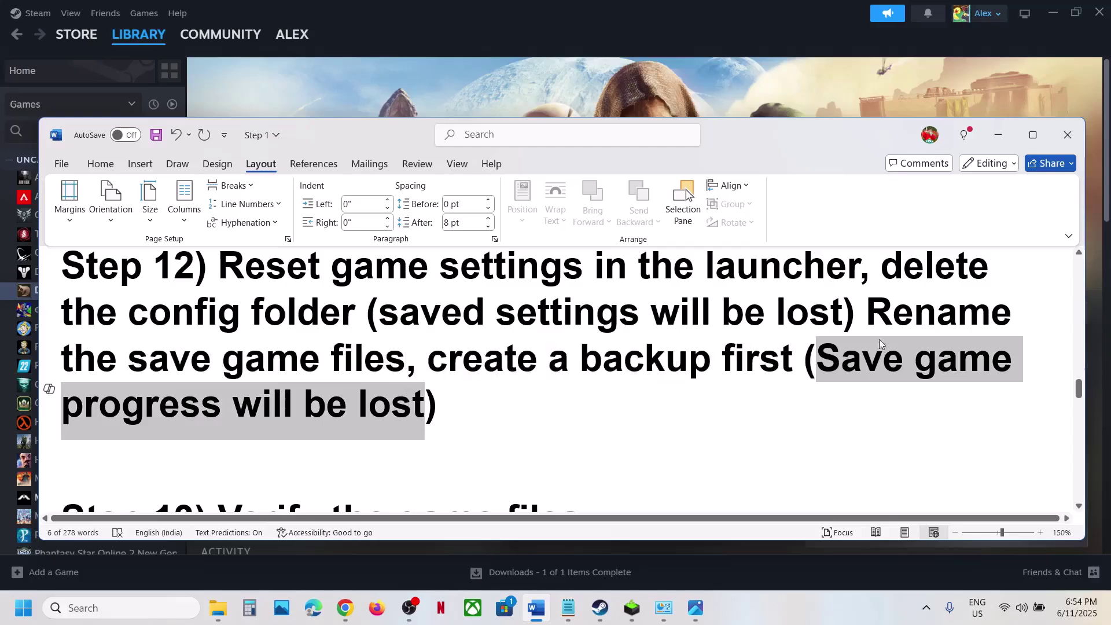
{"action": "left_click_drag", "start_coordinate": [427, 361], "coordinate": [802, 362]}
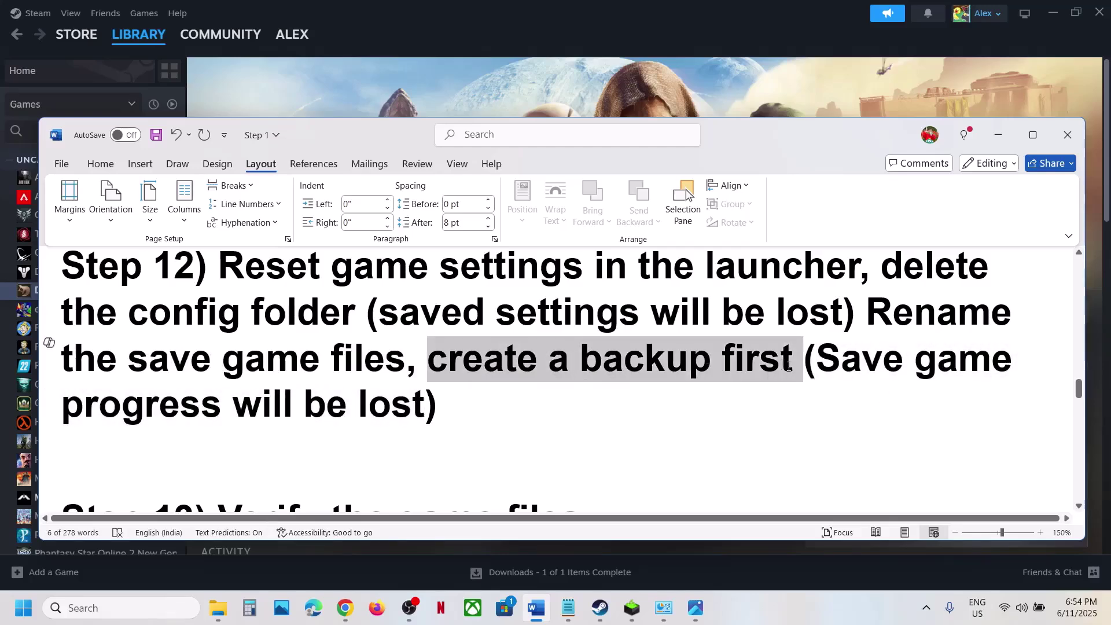
{"action": "left_click", "coordinate": [588, 102]}
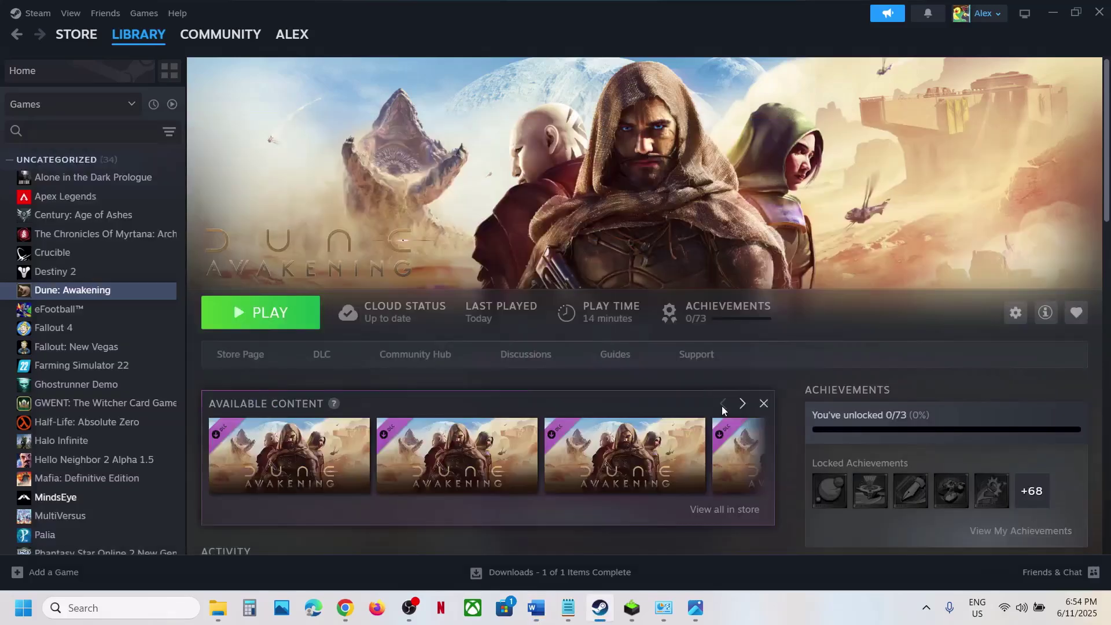
Switch to the File Explorer window showing Win64 and browse to the Test folder under C:\Users
{"action": "mouse_move", "coordinate": [220, 613]}
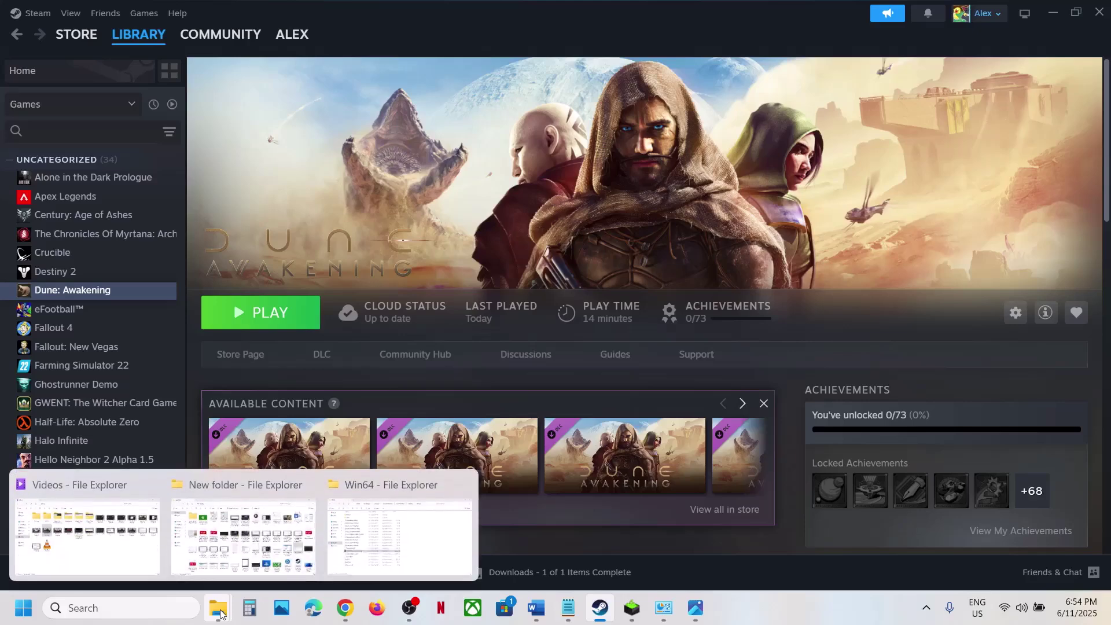
{"action": "left_click", "coordinate": [399, 526]}
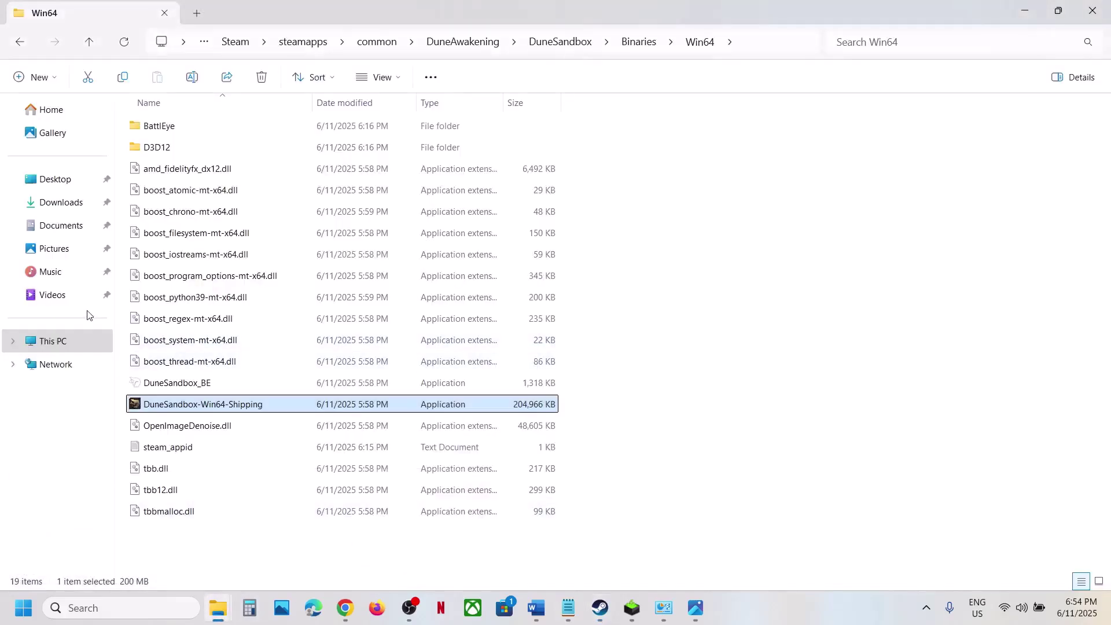
{"action": "left_click", "coordinate": [51, 340]}
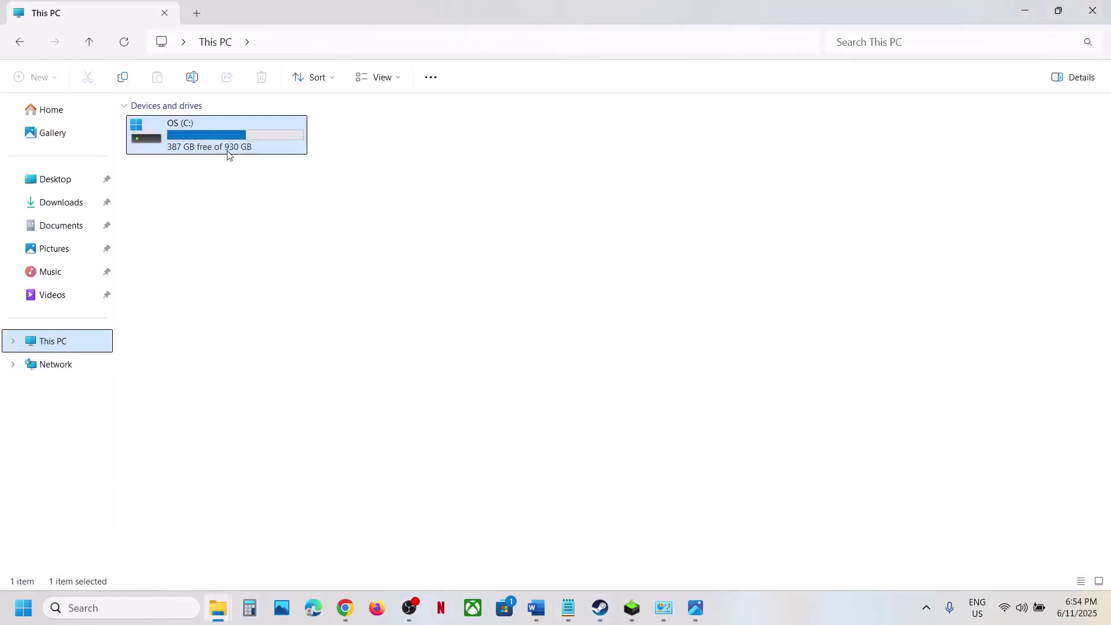
{"action": "left_click", "coordinate": [743, 612]}
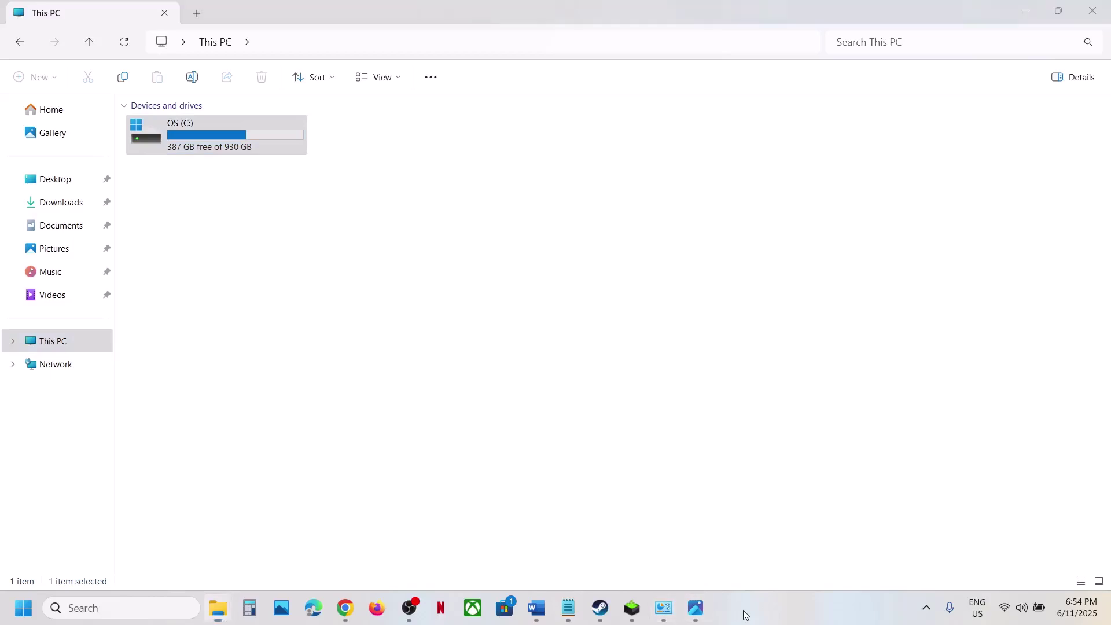
{"action": "double_click", "coordinate": [272, 133]}
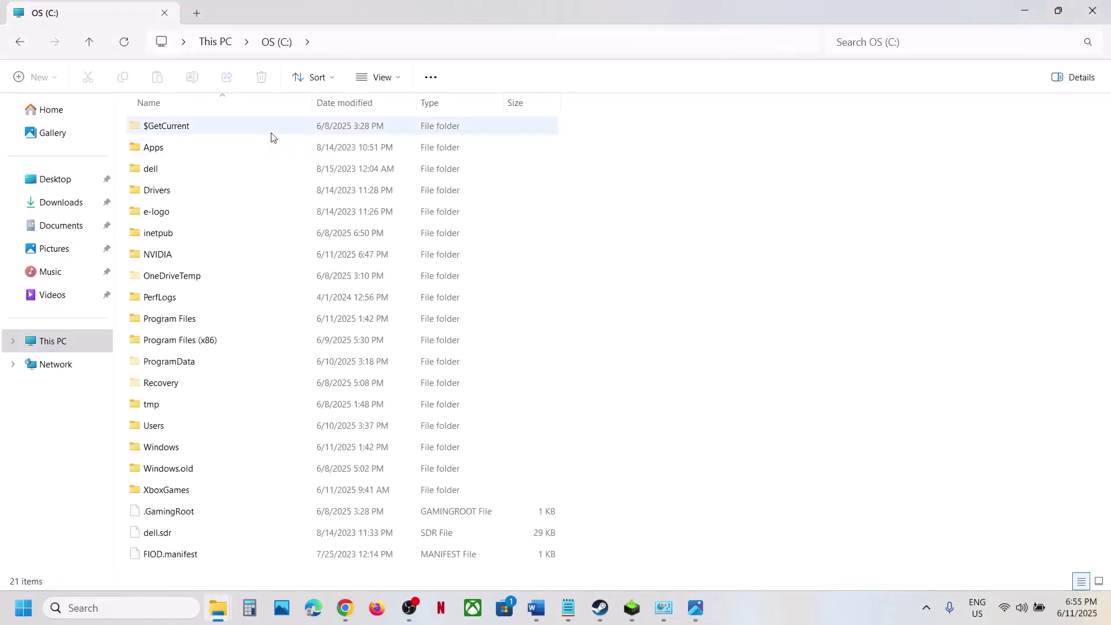
{"action": "double_click", "coordinate": [168, 428]}
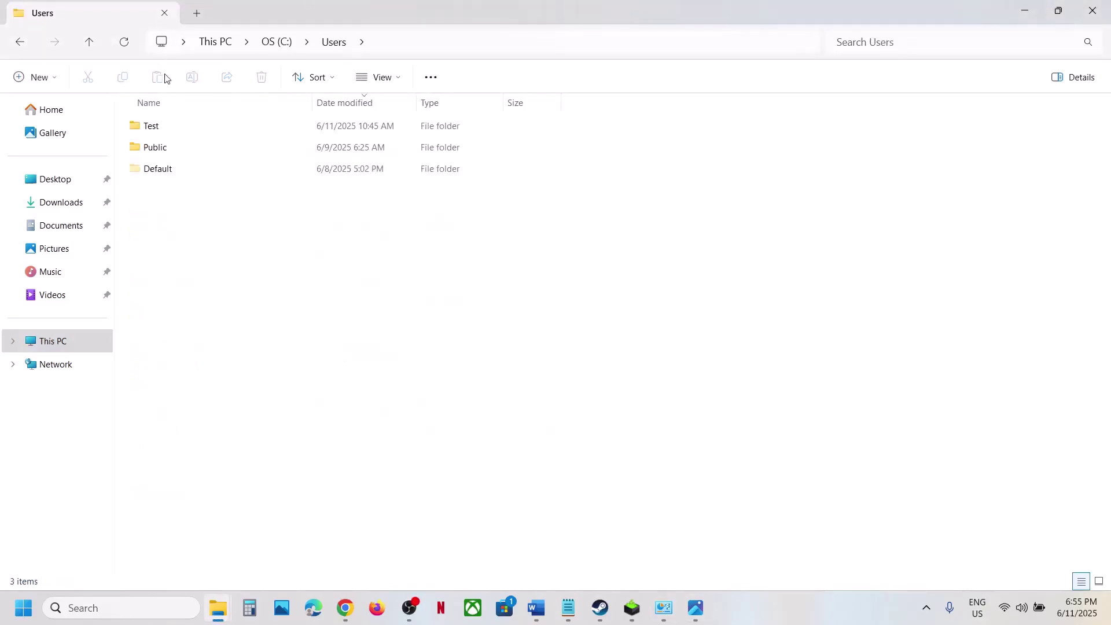
{"action": "double_click", "coordinate": [168, 126]}
Select the AppData folder and check the Hidden items display option
{"action": "left_click", "coordinate": [181, 150]}
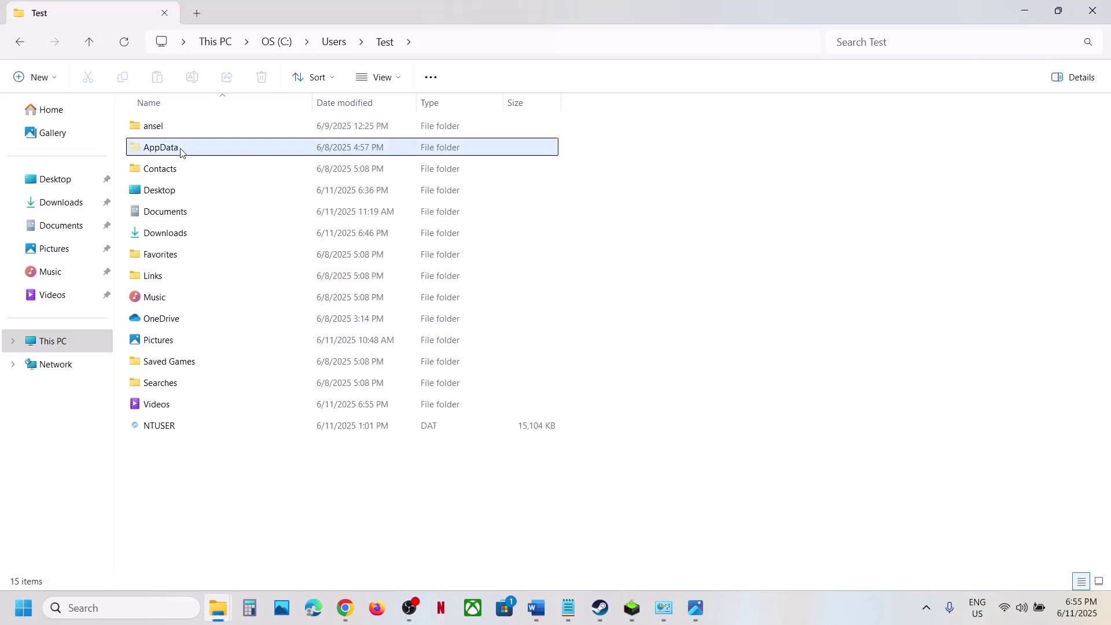
{"action": "left_click", "coordinate": [403, 86]}
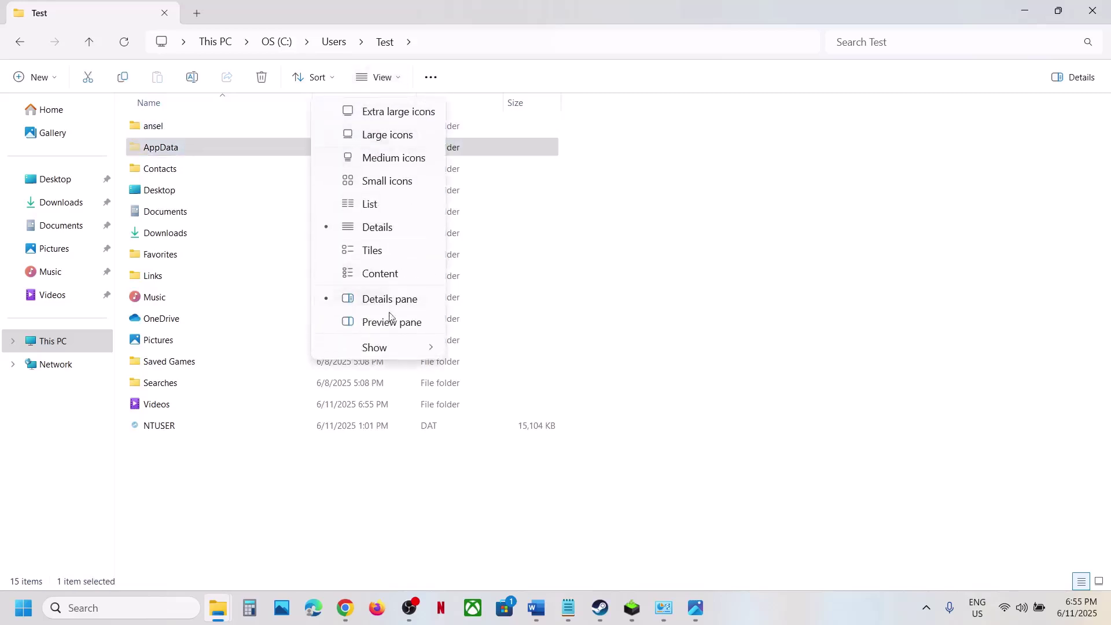
{"action": "mouse_move", "coordinate": [384, 347]}
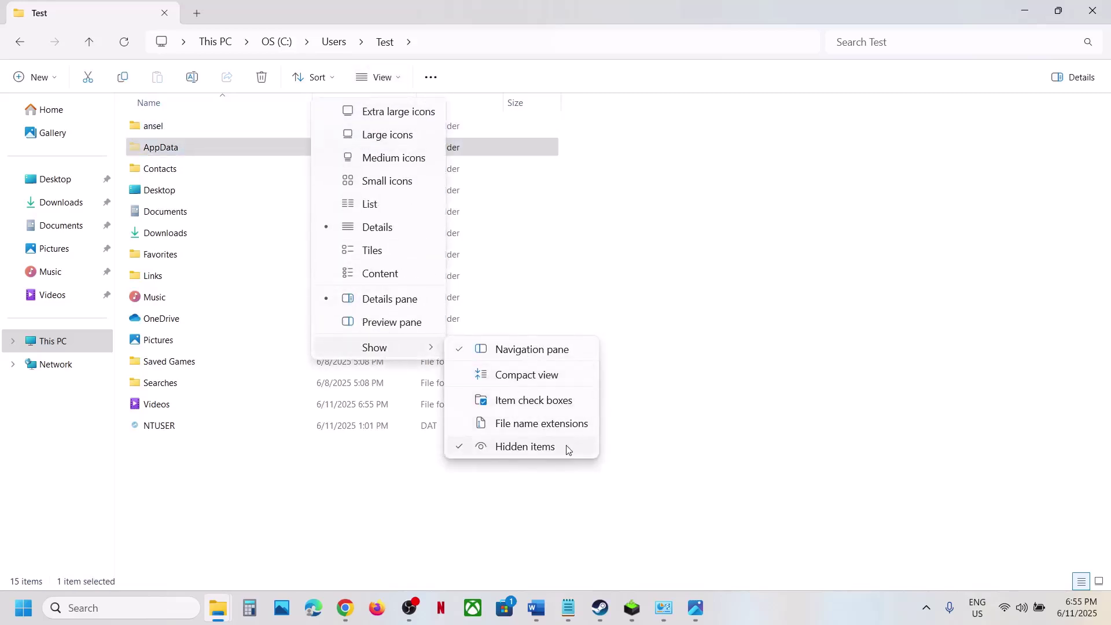
Open AppData\Local\DuneSandbox\Saved and select the Config folder
{"action": "double_click", "coordinate": [198, 151]}
{"action": "double_click", "coordinate": [181, 132]}
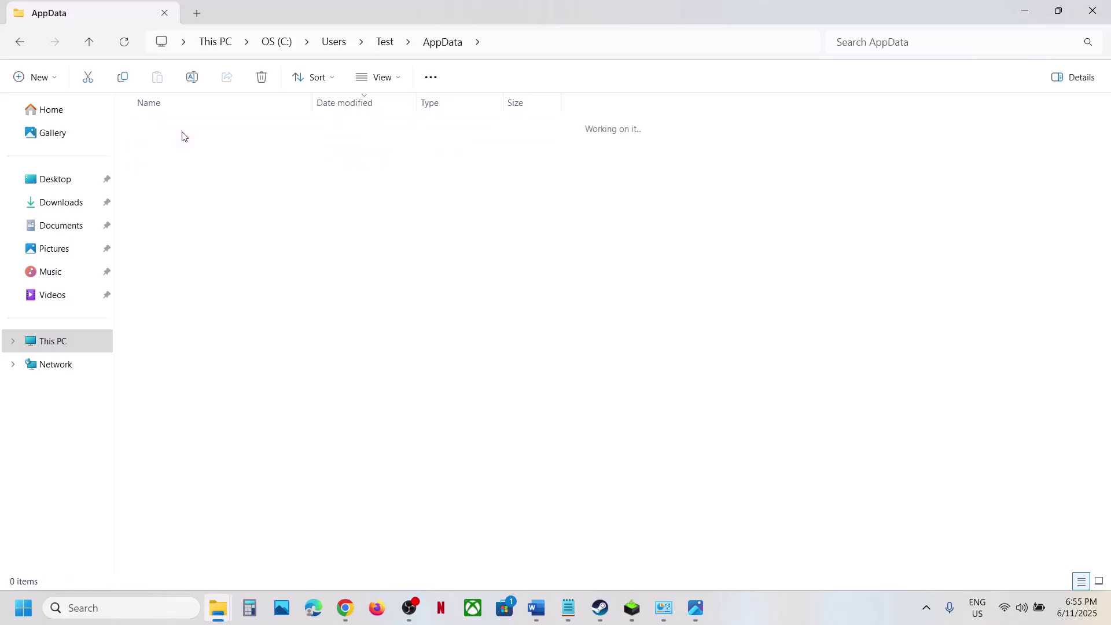
{"action": "left_click", "coordinate": [172, 215]}
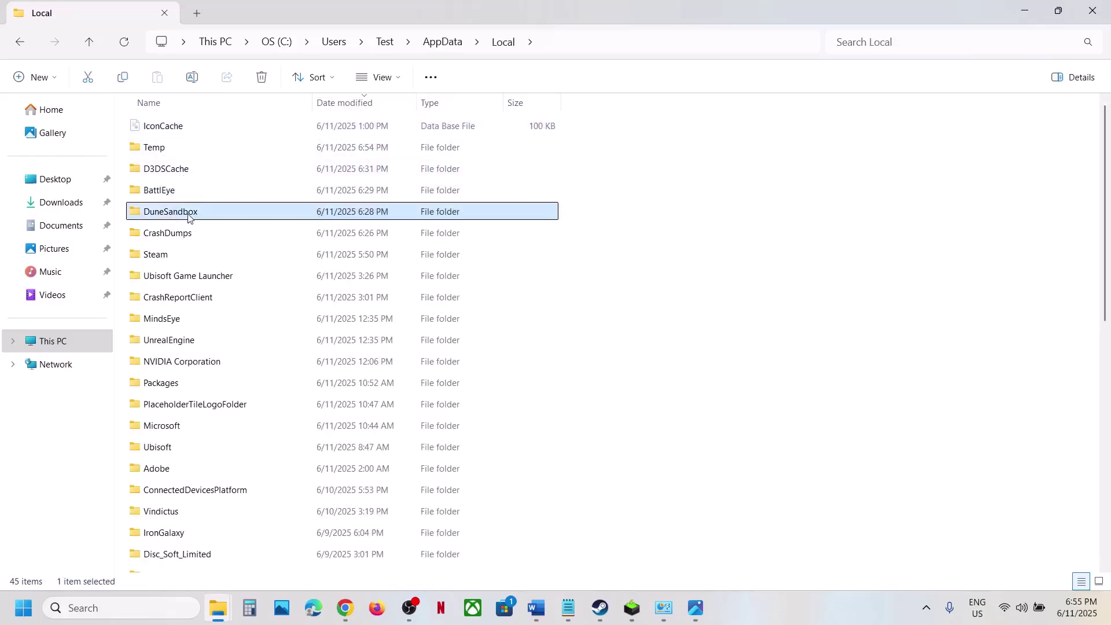
{"action": "double_click", "coordinate": [182, 217]}
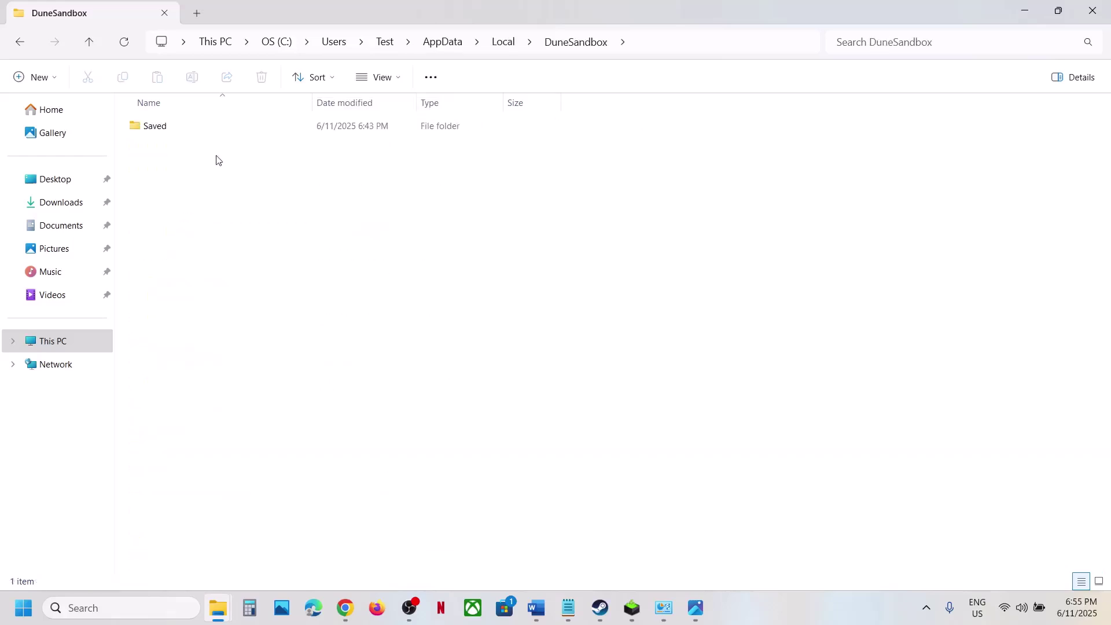
{"action": "double_click", "coordinate": [179, 131]}
{"action": "left_click", "coordinate": [191, 173]}
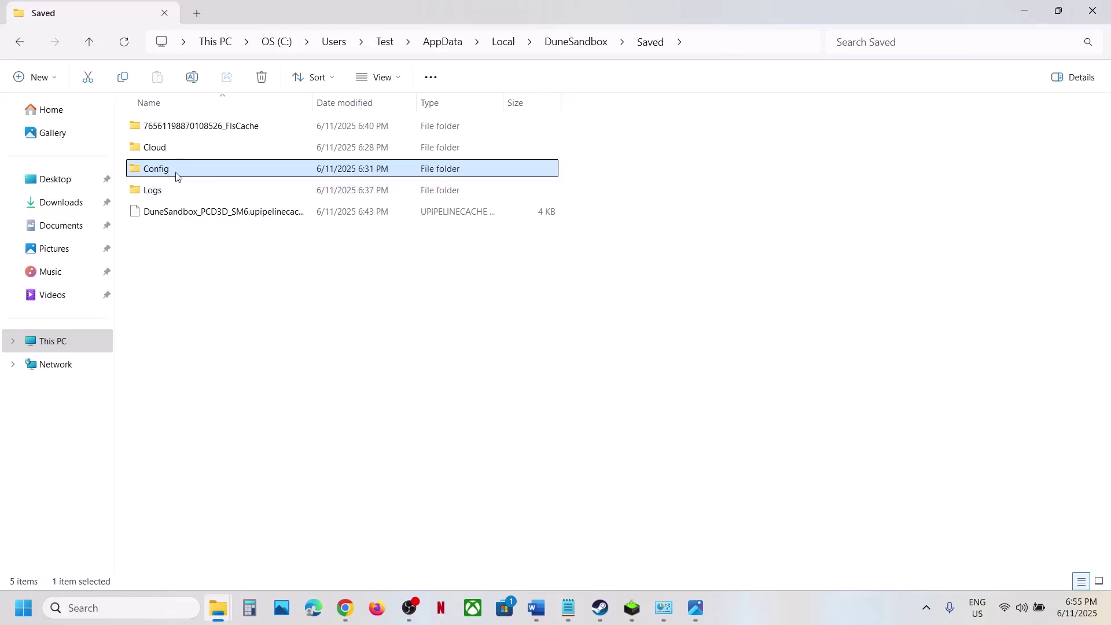
Switch to the Word document and highlight Step 12's note that saved settings will be lost when the config folder is deleted
{"action": "left_click", "coordinate": [537, 607]}
{"action": "scroll", "coordinate": [185, 358], "scroll_direction": "up", "scroll_amount": 1}
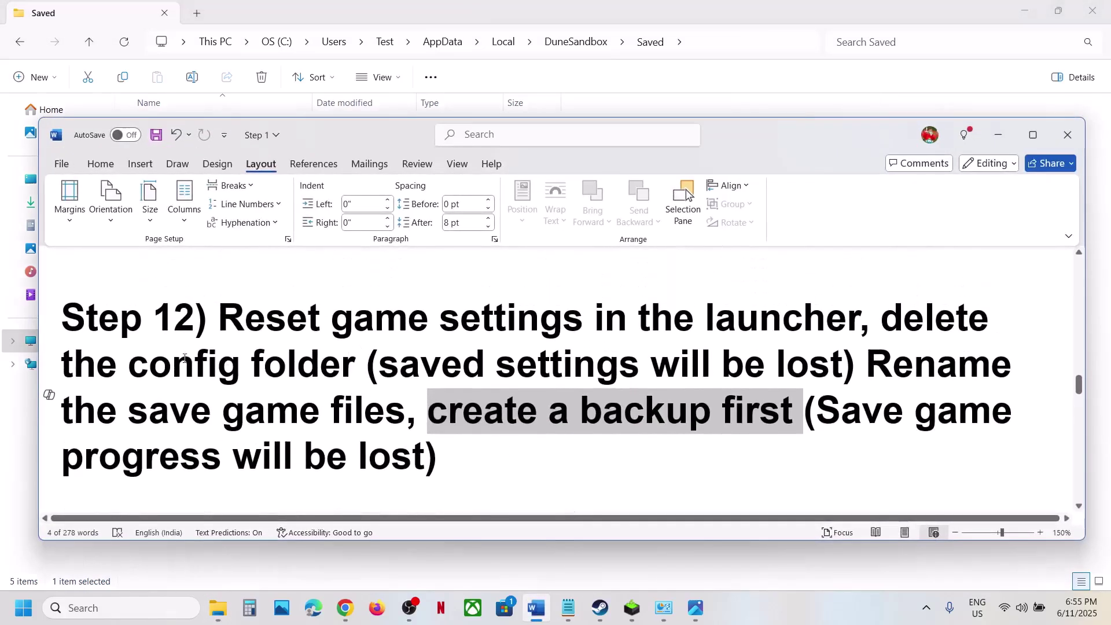
{"action": "left_click_drag", "start_coordinate": [134, 360], "coordinate": [485, 364]}
{"action": "left_click", "coordinate": [378, 364]}
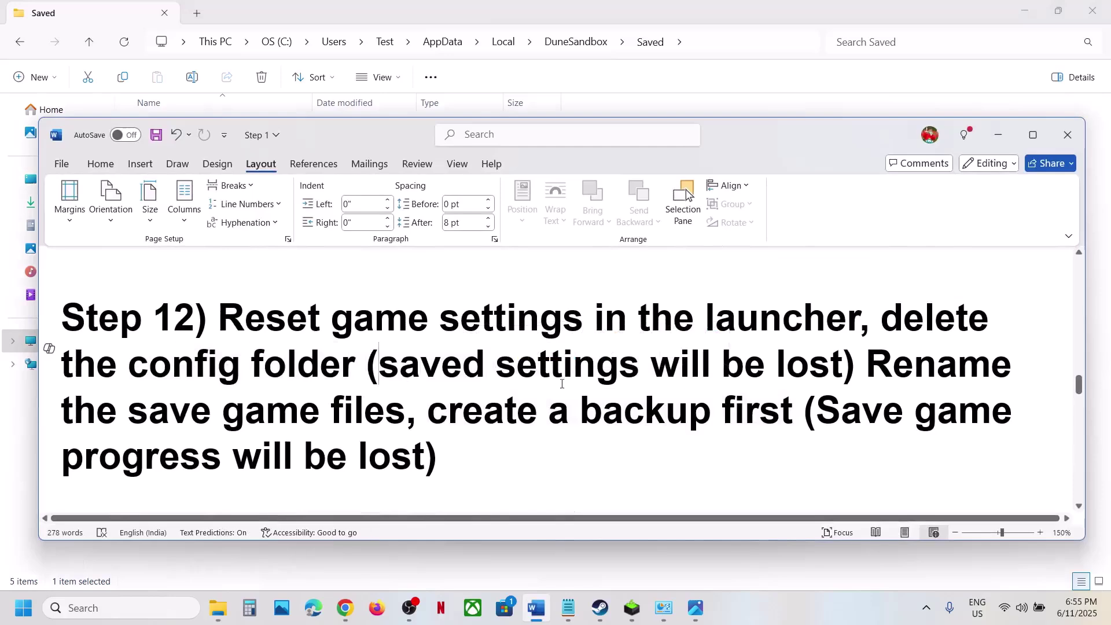
{"action": "left_click_drag", "start_coordinate": [378, 364], "coordinate": [844, 366]}
Return to the Saved folder, bring up the available actions for the Config folder, and briefly check Dune: Awakening's library page in Steam
{"action": "left_click", "coordinate": [998, 135]}
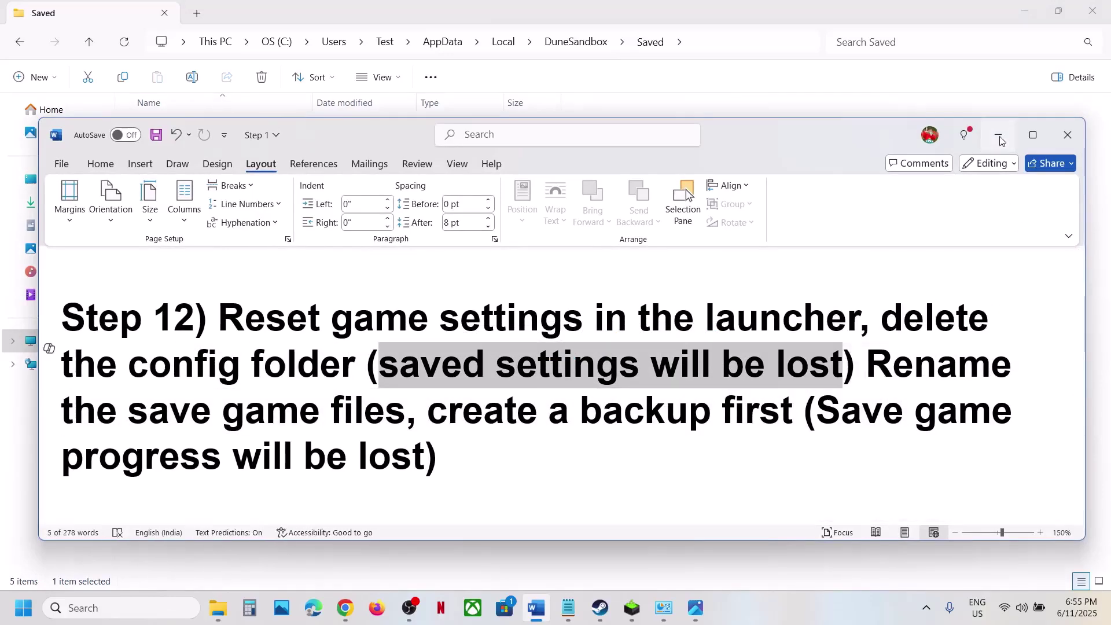
{"action": "right_click", "coordinate": [192, 169]}
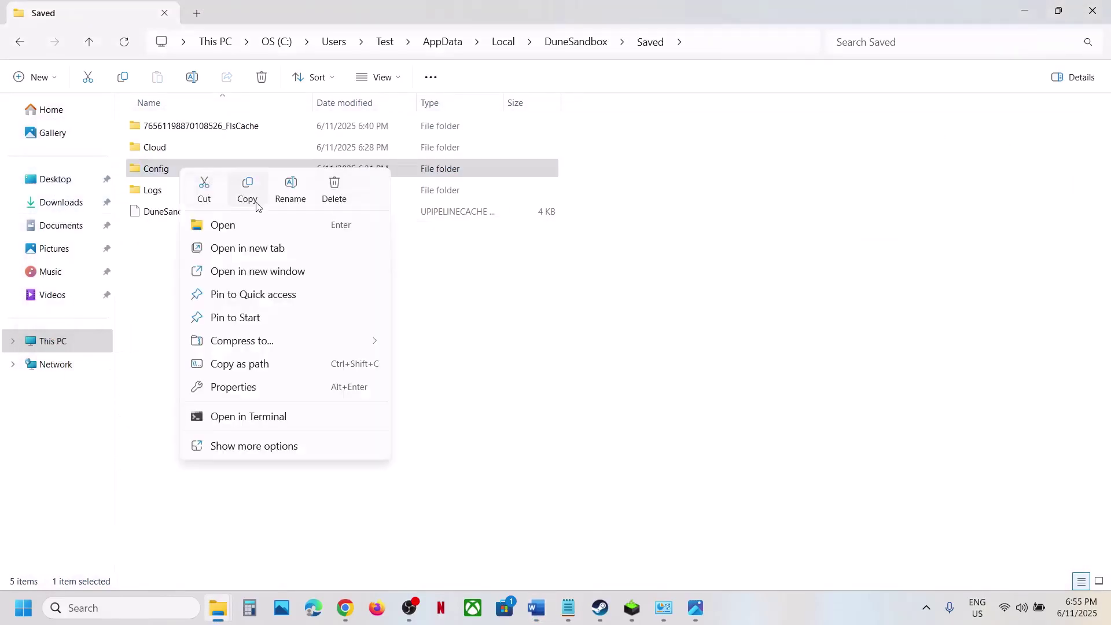
{"action": "left_click", "coordinate": [159, 226]}
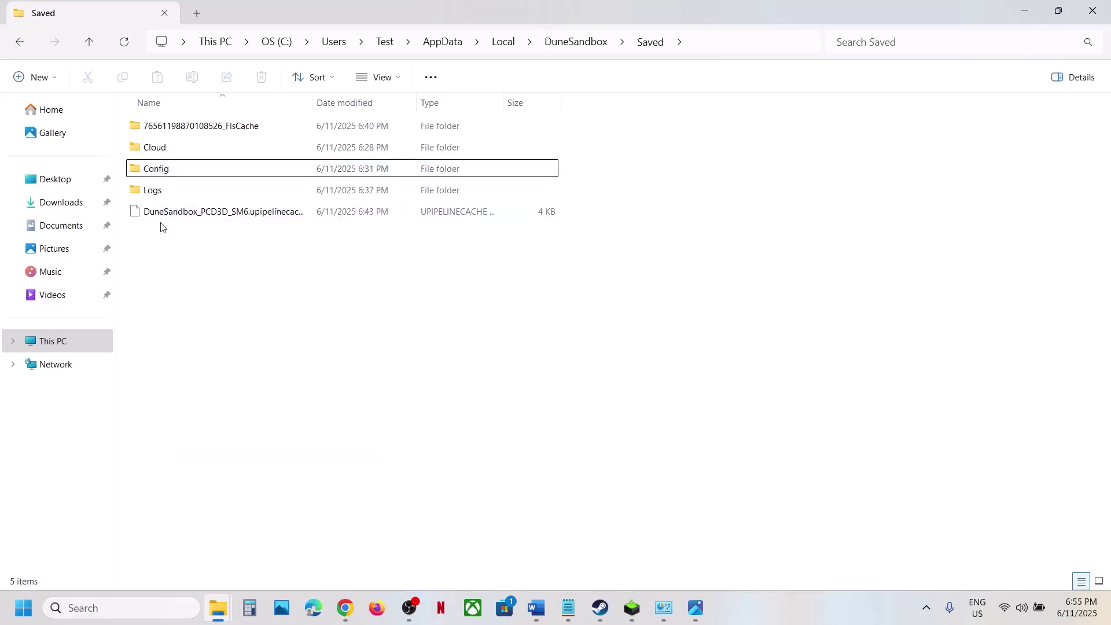
{"action": "left_click", "coordinate": [191, 168]}
{"action": "right_click", "coordinate": [176, 168]}
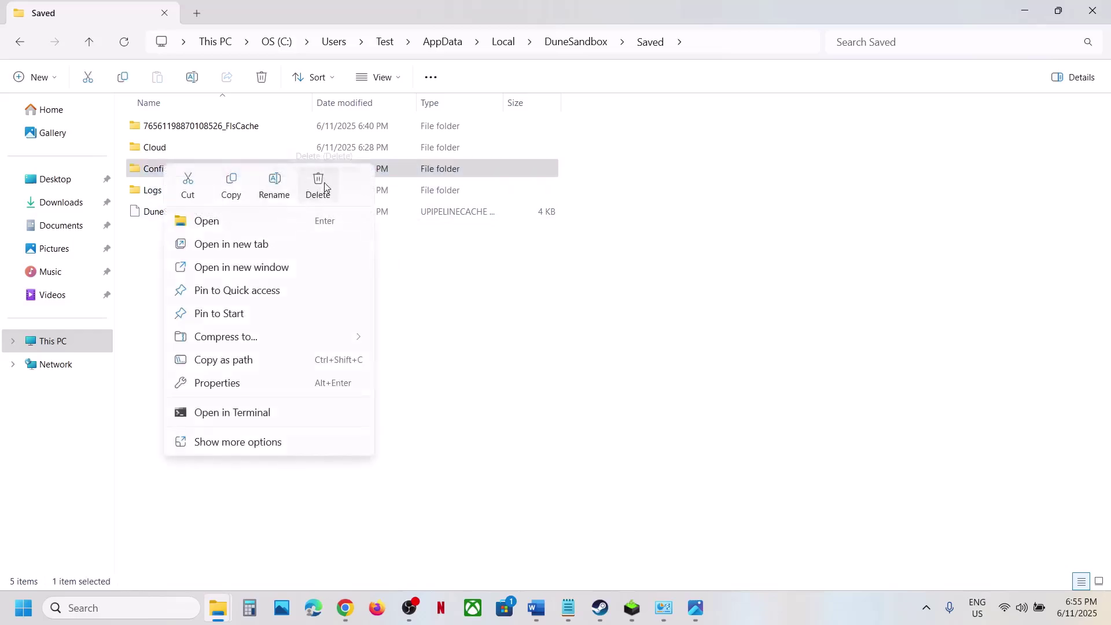
{"action": "left_click", "coordinate": [598, 610]}
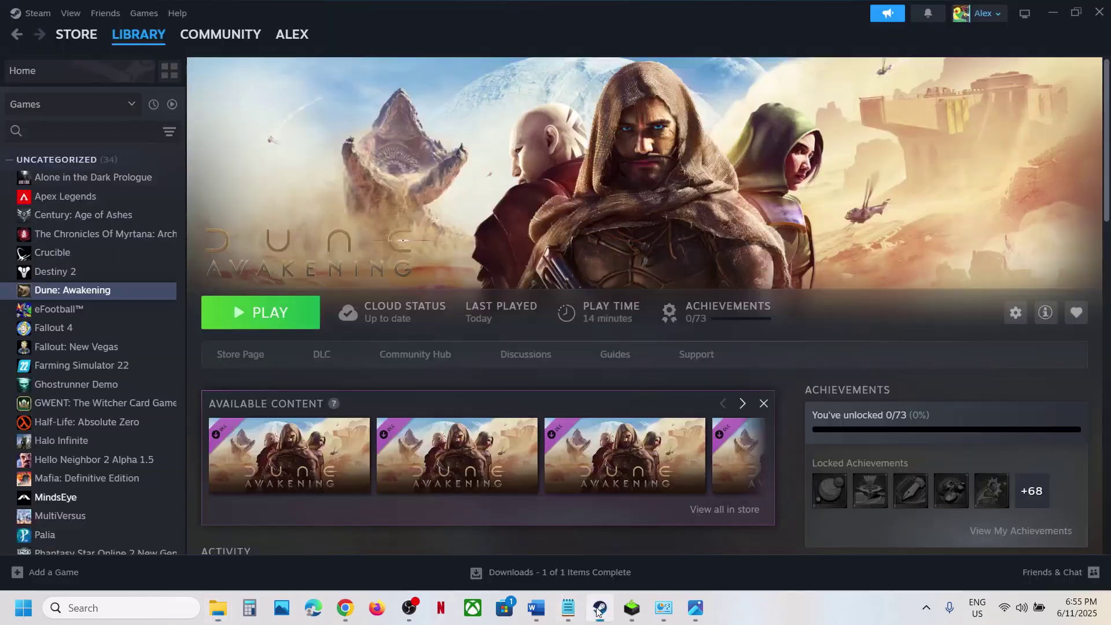
{"action": "left_click", "coordinate": [599, 609]}
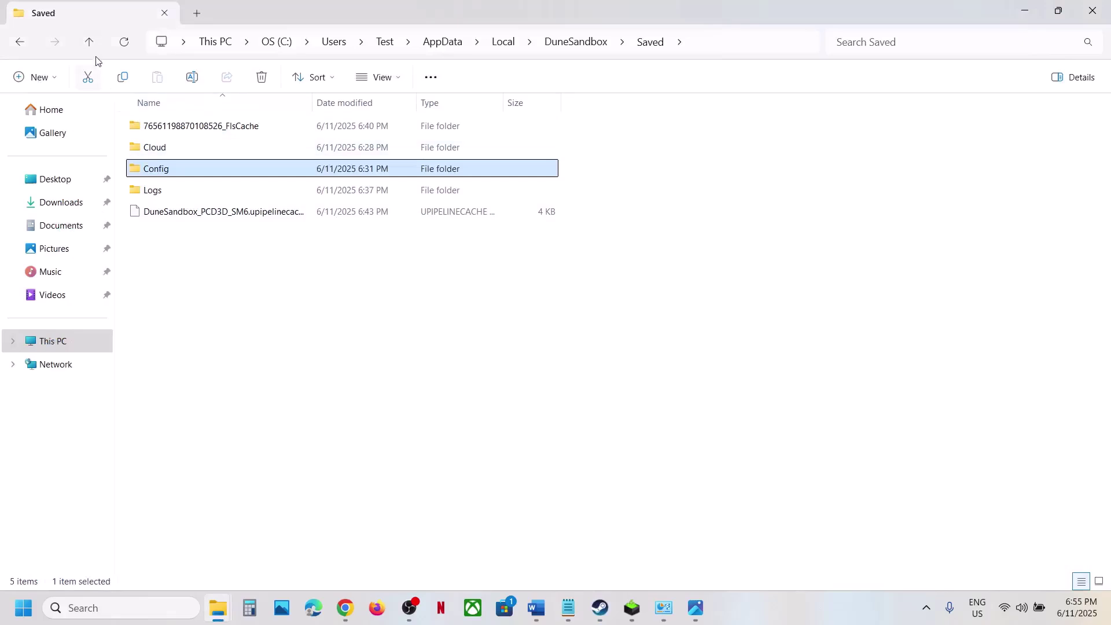
Go up from Saved to the AppData\Local folder and select the DuneSandbox folder
{"action": "left_click", "coordinate": [89, 45]}
{"action": "left_click", "coordinate": [89, 45]}
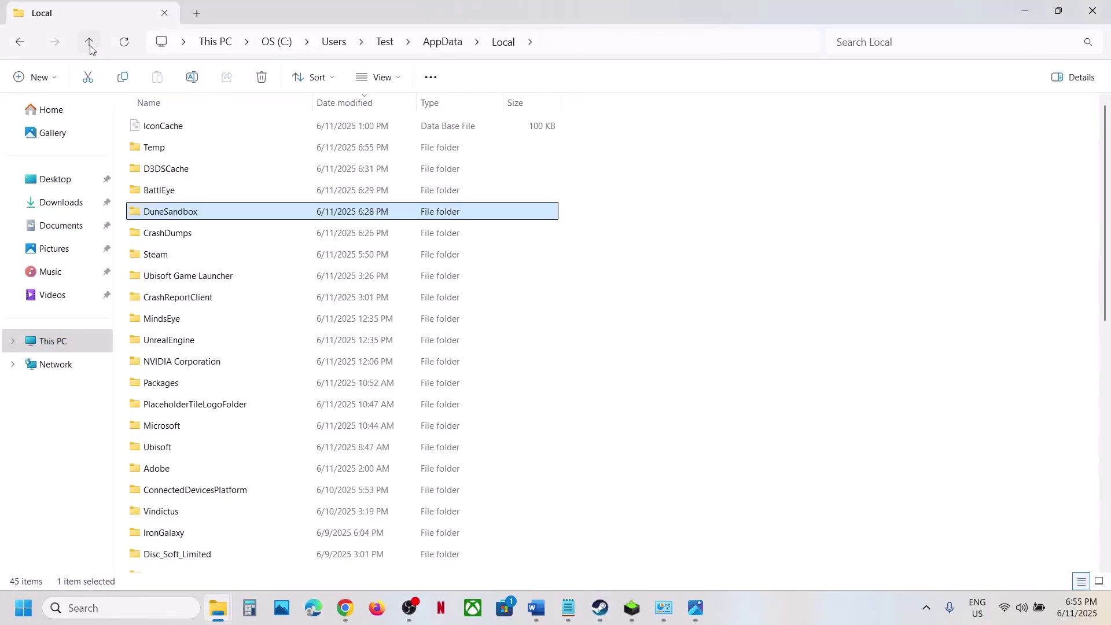
{"action": "left_click", "coordinate": [605, 44]}
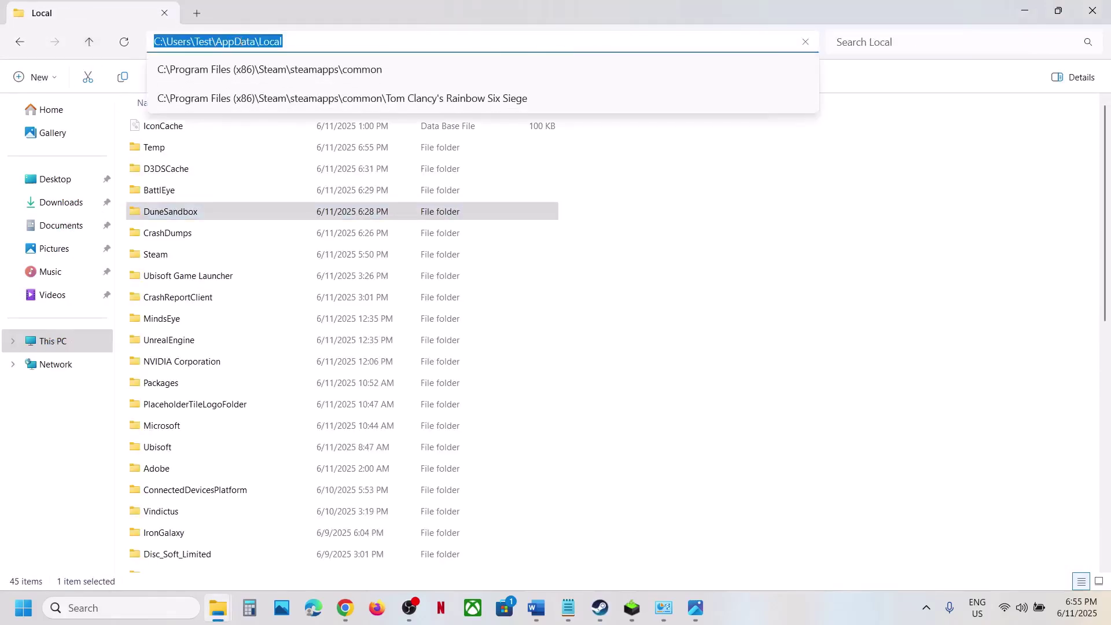
{"action": "left_click", "coordinate": [160, 217]}
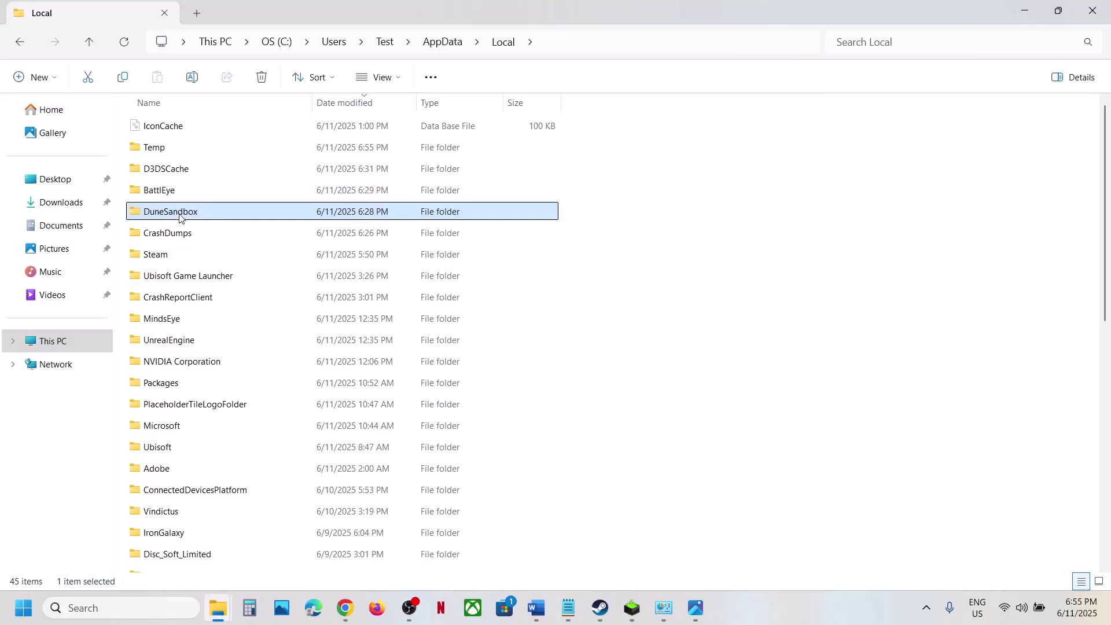
Rename the DuneSandbox folder in AppData\Local as DuneSandbox.old
{"action": "right_click", "coordinate": [182, 218]}
{"action": "left_click", "coordinate": [292, 237]}
{"action": "left_click", "coordinate": [219, 210]}
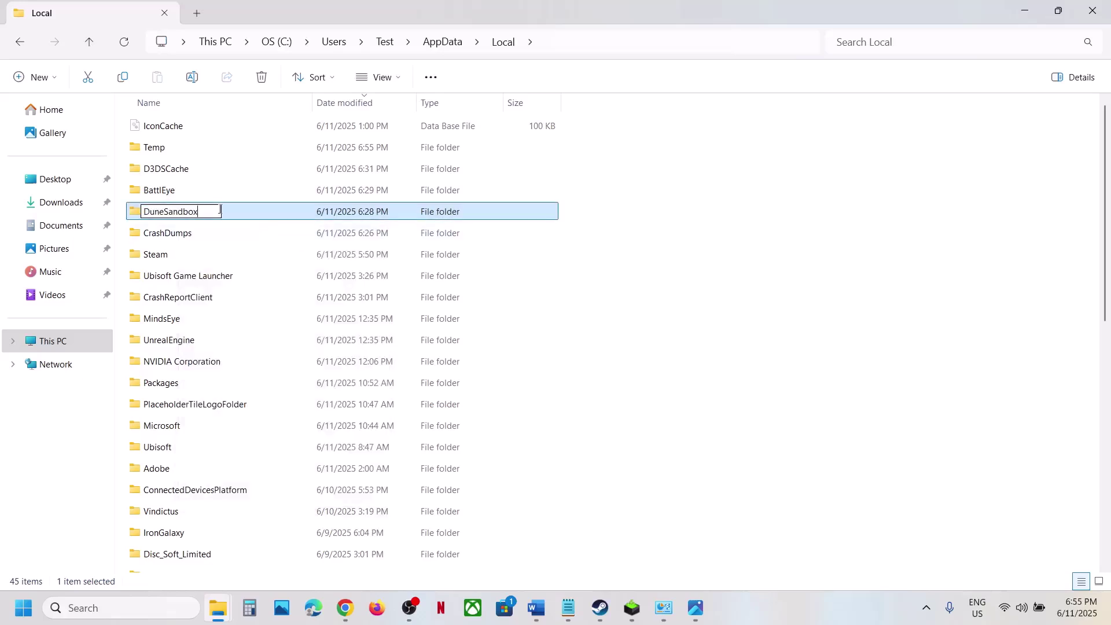
{"action": "type", "text": ".old"}
{"action": "left_click", "coordinate": [951, 446]}
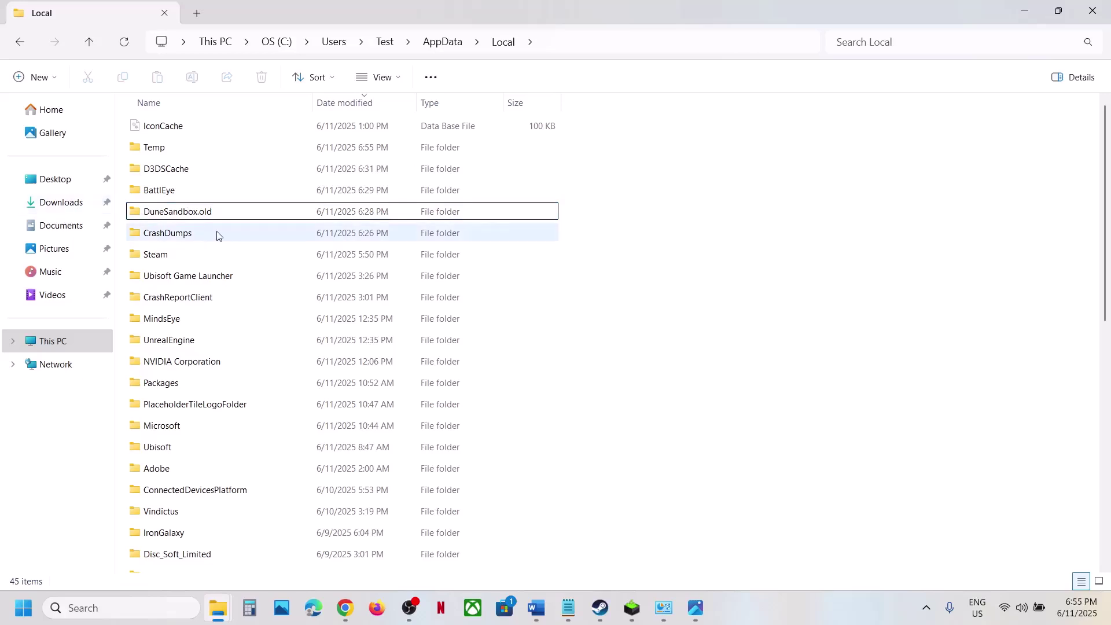
Remove the .old suffix so the folder is named DuneSandbox again
{"action": "right_click", "coordinate": [208, 218]}
{"action": "left_click", "coordinate": [319, 234]}
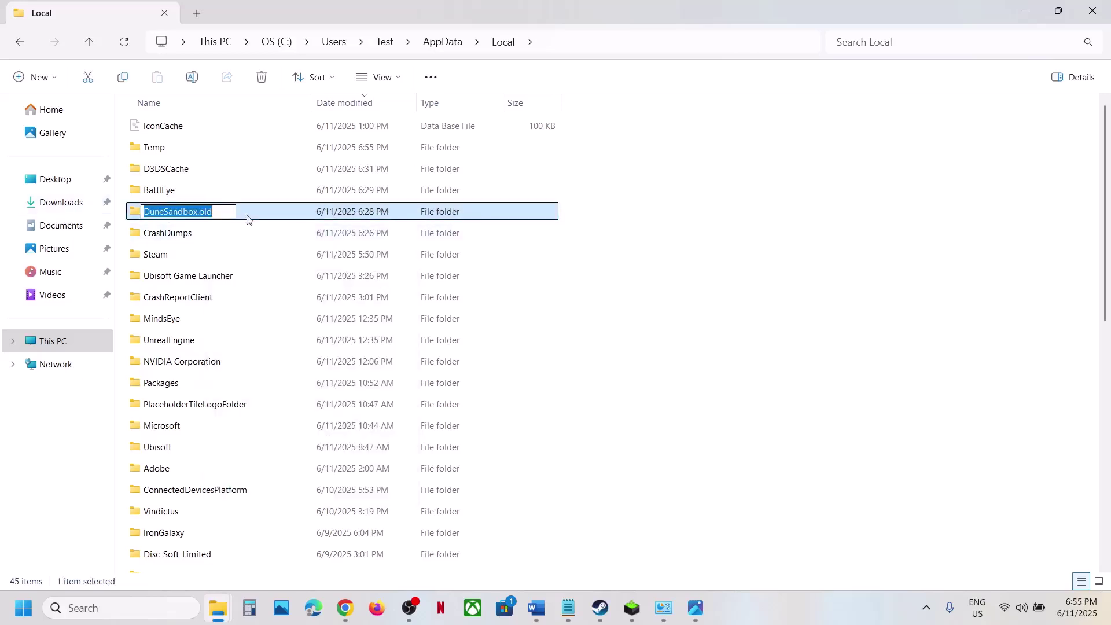
{"action": "left_click", "coordinate": [234, 212]}
{"action": "key", "text": "BackSpace"}
{"action": "key", "text": "BackSpace"}
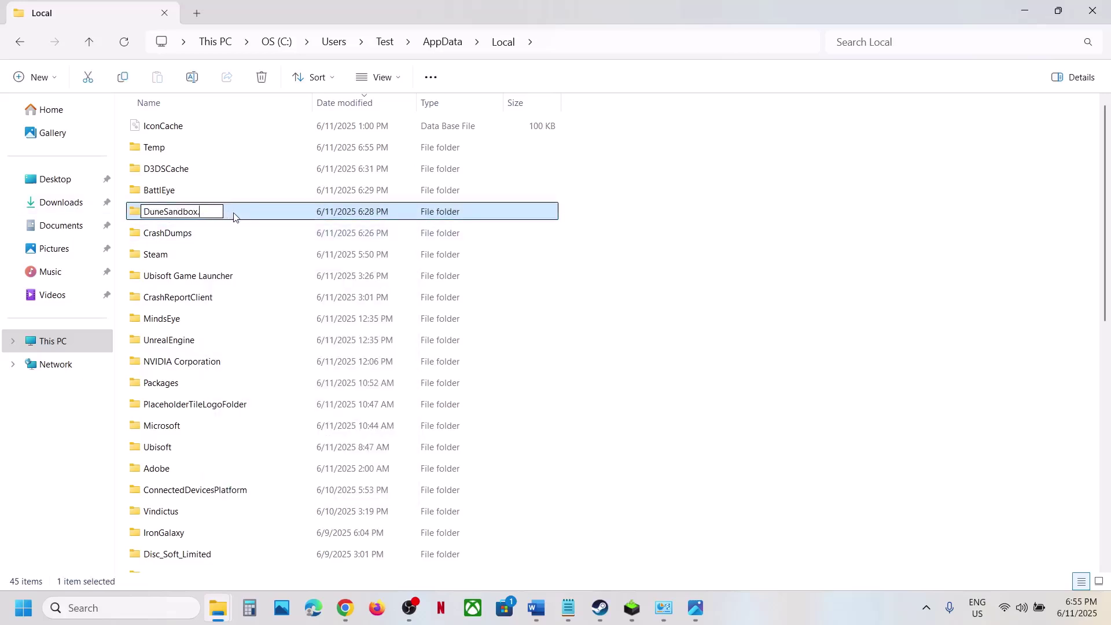
{"action": "left_click", "coordinate": [726, 336]}
Copy the DuneSandbox folder from AppData\Local to the desktop as a backup
{"action": "right_click", "coordinate": [213, 215]}
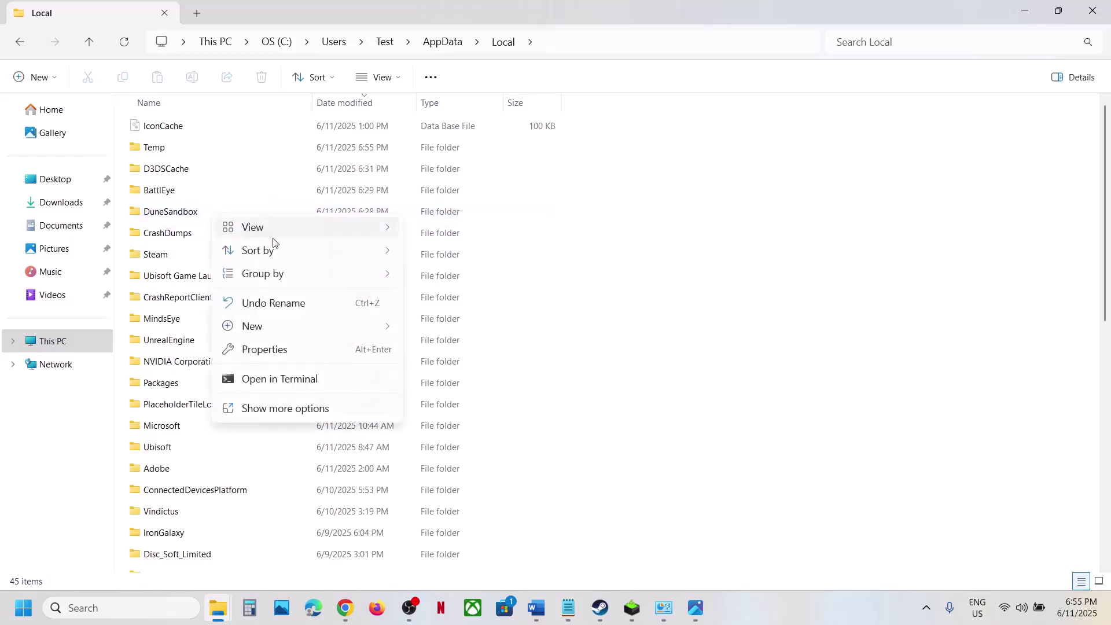
{"action": "left_click", "coordinate": [191, 212]}
{"action": "right_click", "coordinate": [190, 212]}
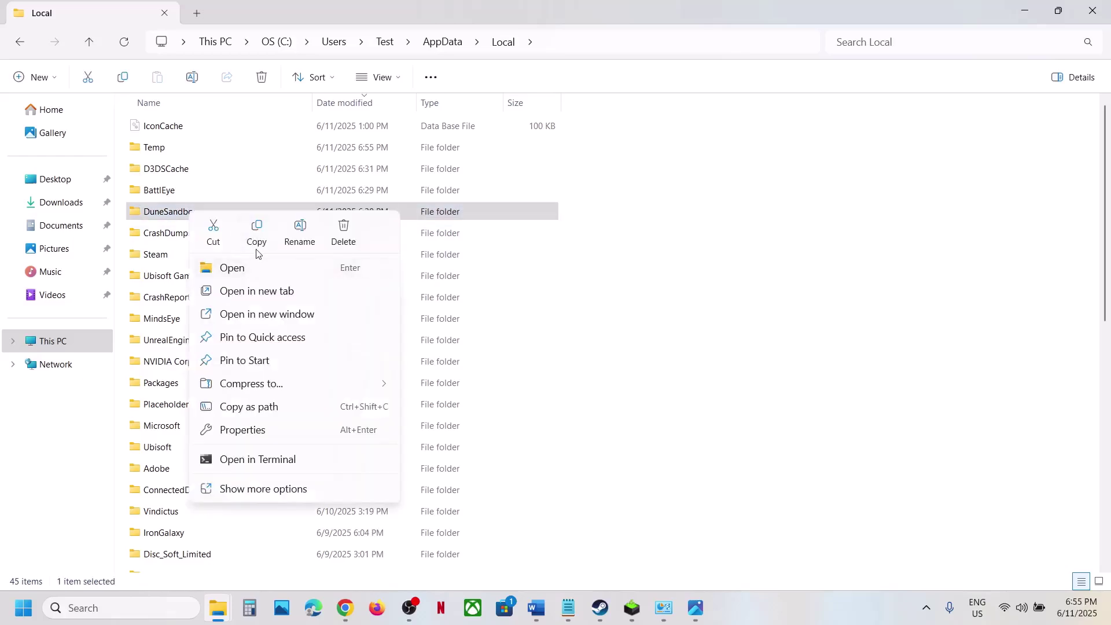
{"action": "left_click", "coordinate": [258, 235]}
{"action": "key", "text": "super+d"}
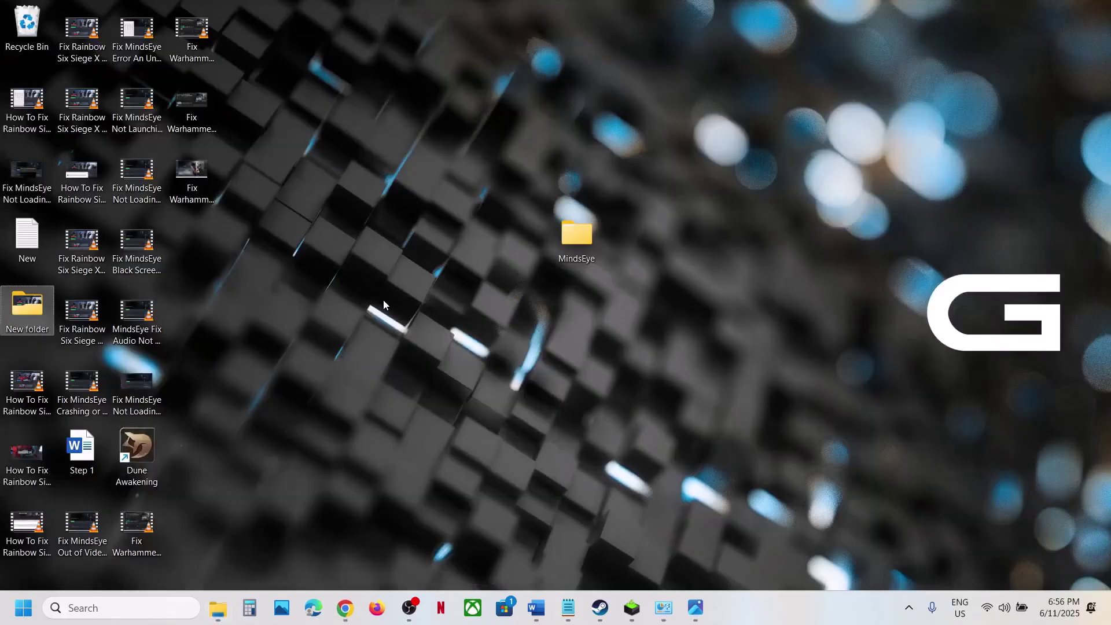
{"action": "key", "text": "ctrl+v"}
{"action": "left_click_drag", "start_coordinate": [175, 260], "coordinate": [341, 331]}
Return to the Local folder in File Explorer and rename the original DuneSandbox folder as DuneSandbox.old
{"action": "mouse_move", "coordinate": [227, 618]}
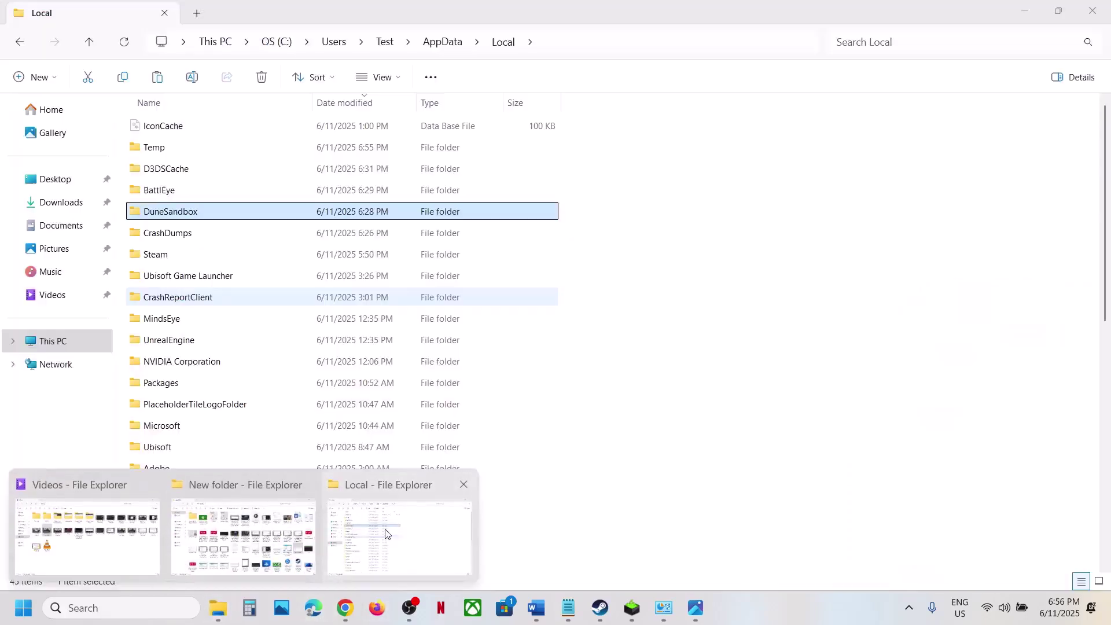
{"action": "left_click", "coordinate": [399, 549]}
{"action": "right_click", "coordinate": [204, 216]}
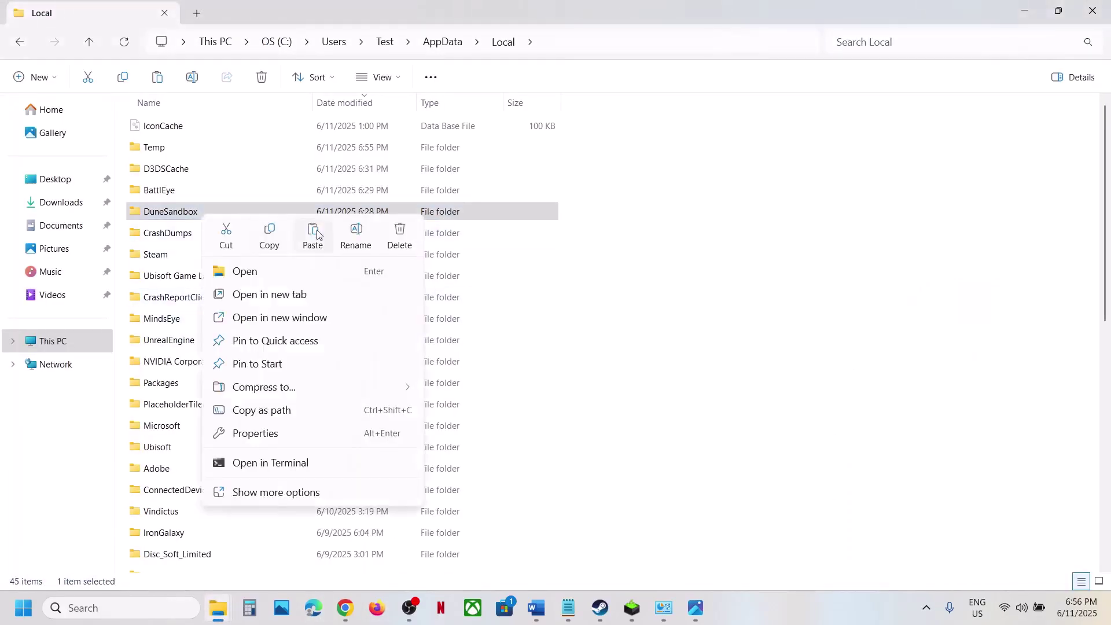
{"action": "left_click", "coordinate": [372, 240]}
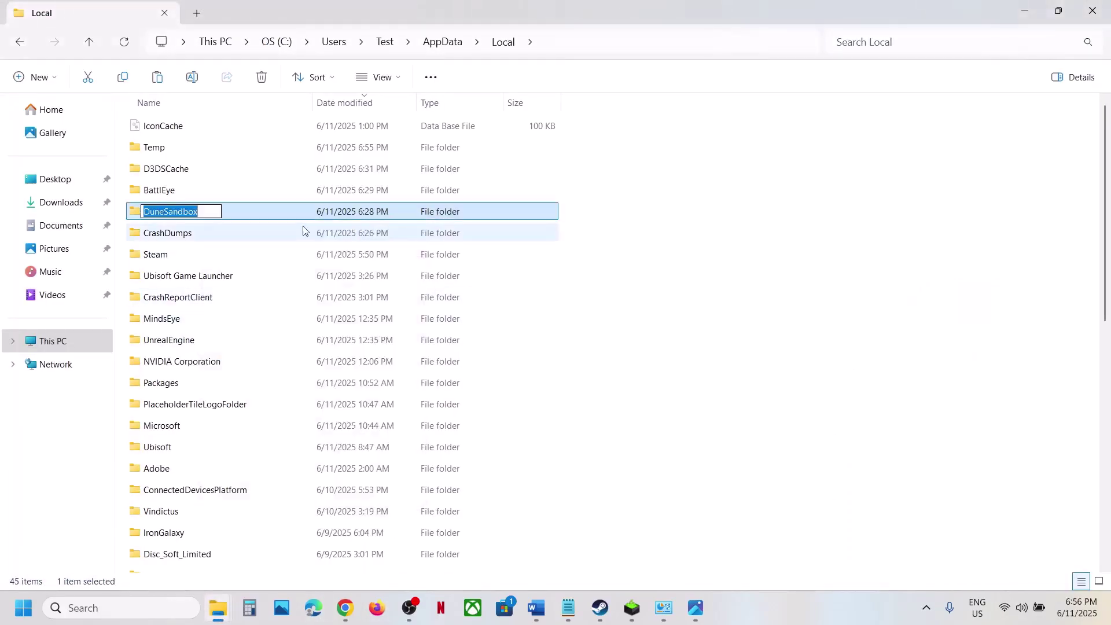
{"action": "left_click", "coordinate": [203, 214]}
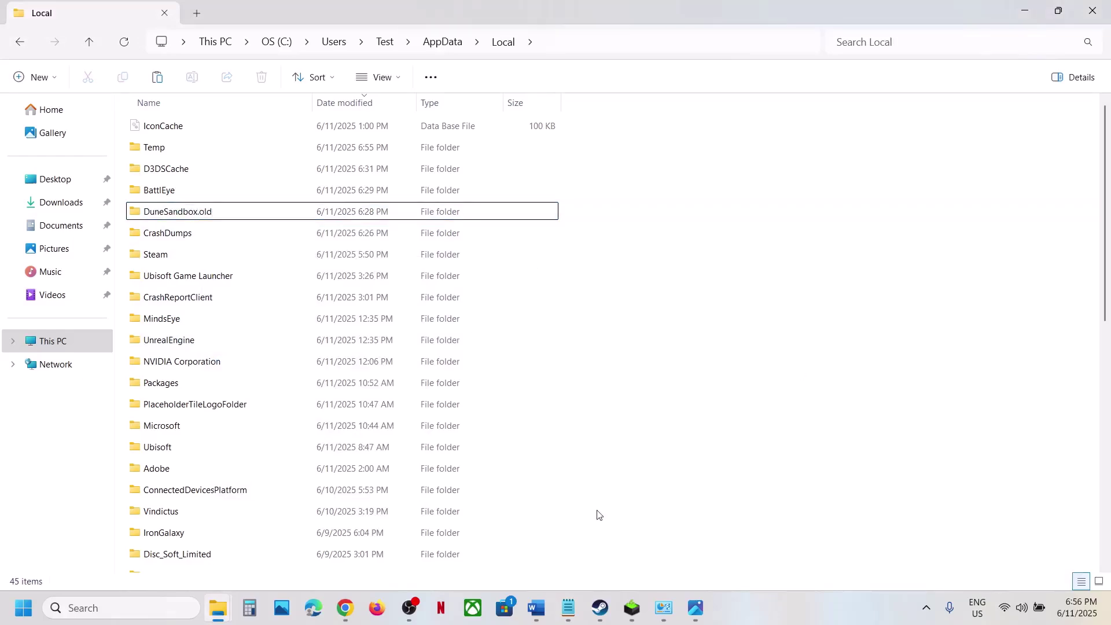
Switch to the Word document by way of Steam and read Step 13 on verifying the game files
{"action": "left_click", "coordinate": [600, 607]}
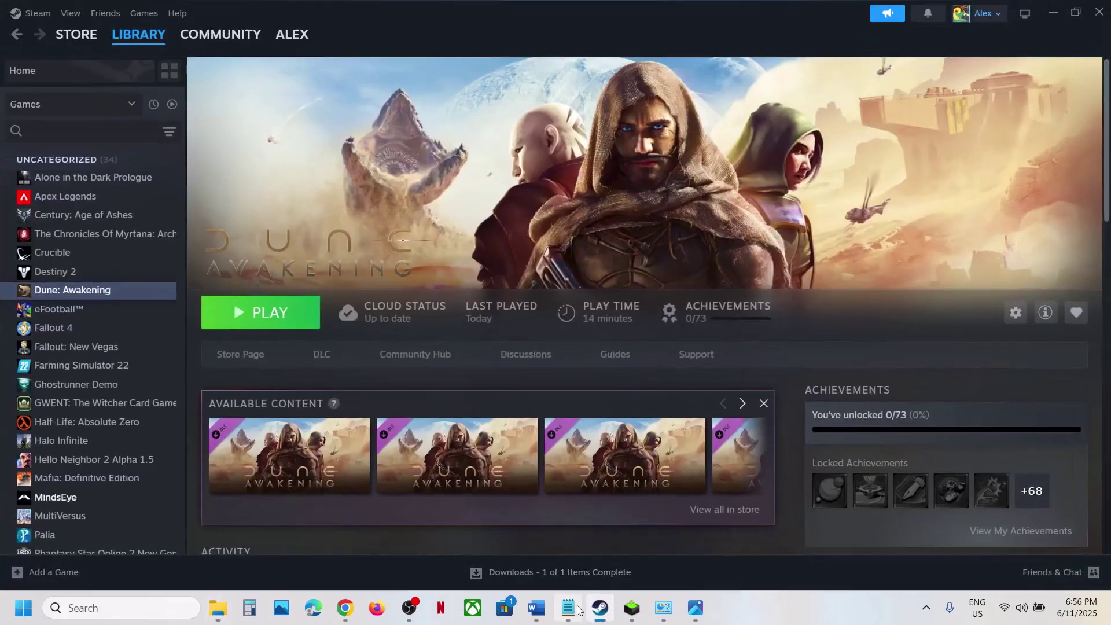
{"action": "left_click", "coordinate": [536, 607]}
{"action": "scroll", "coordinate": [560, 436], "scroll_direction": "down", "scroll_amount": 2}
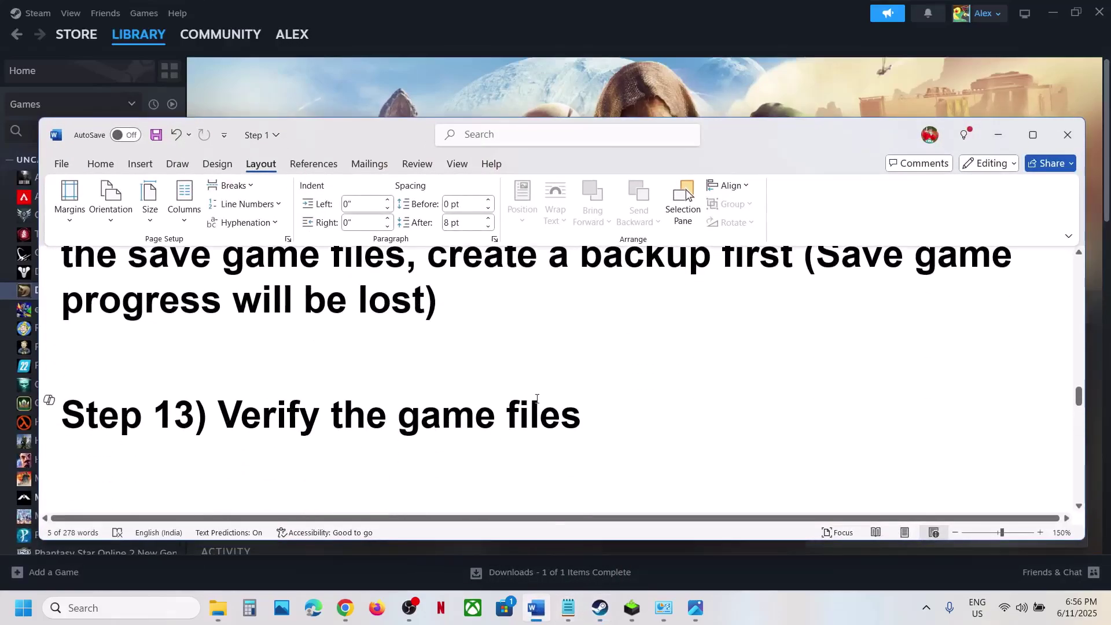
Switch to Steam, view the file integrity verification option in Dune: Awakening's Installed Files properties, and close the properties
{"action": "left_click", "coordinate": [481, 30]}
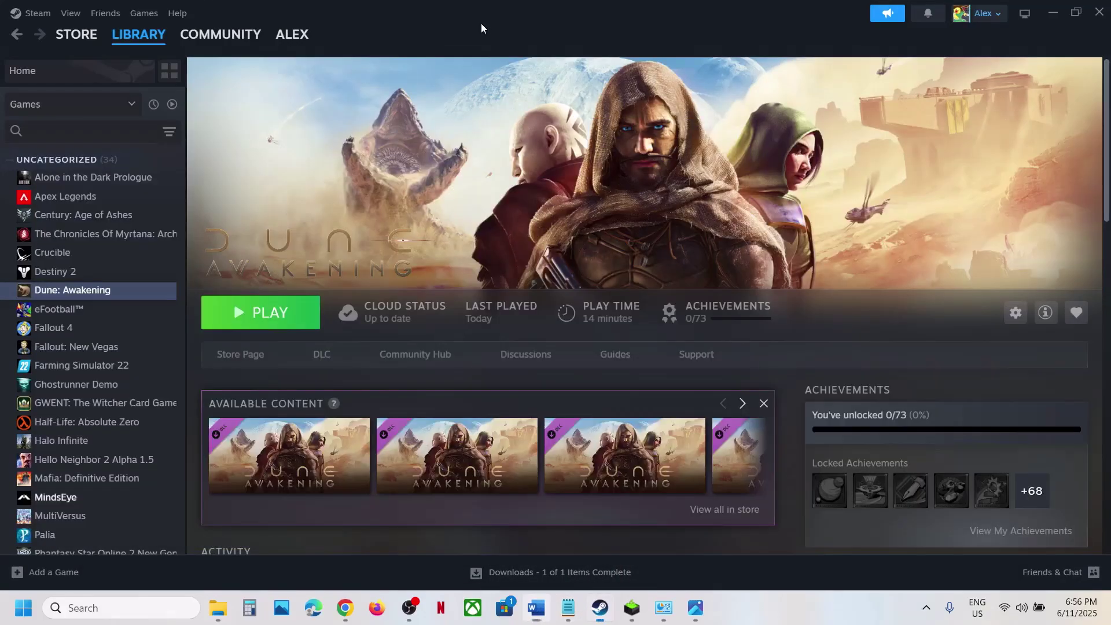
{"action": "right_click", "coordinate": [117, 298]}
{"action": "left_click", "coordinate": [156, 402]}
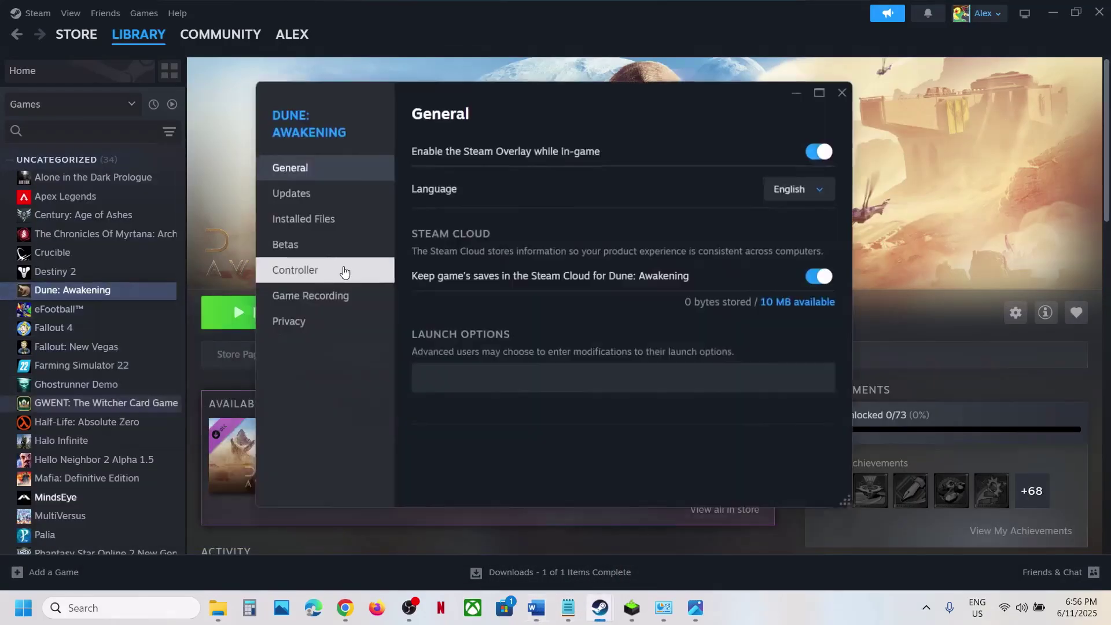
{"action": "left_click", "coordinate": [310, 220]}
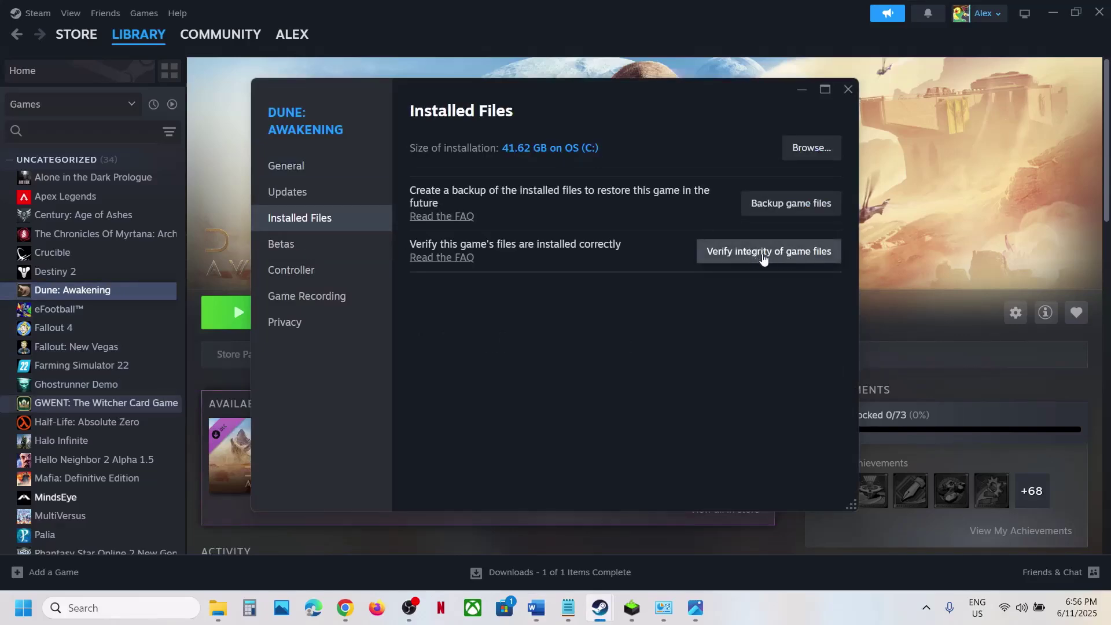
{"action": "left_click", "coordinate": [848, 89]}
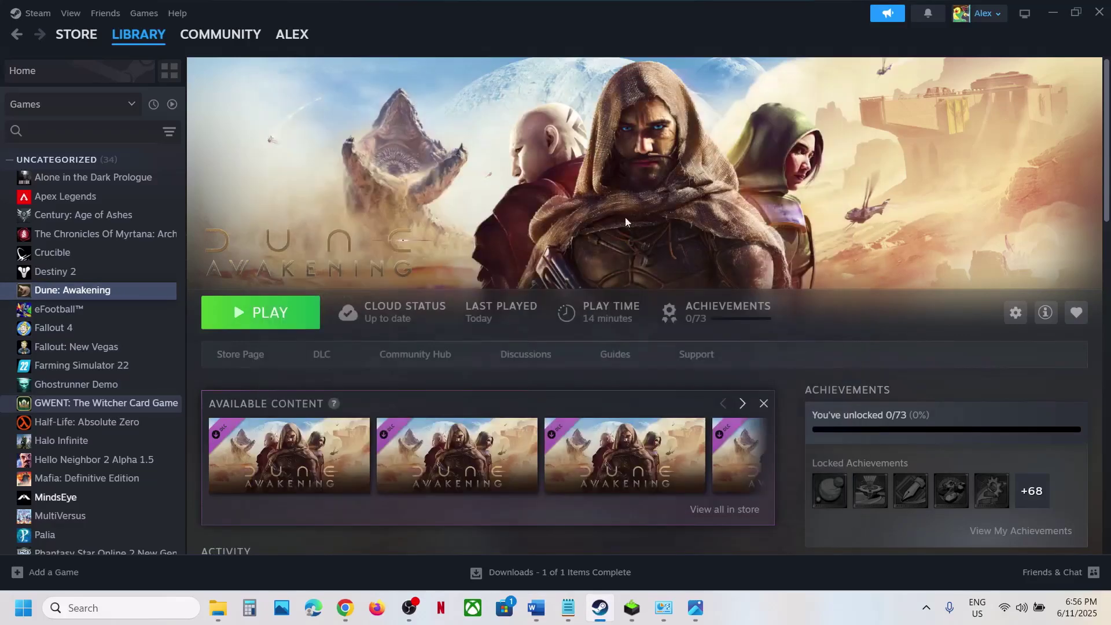
Switch to the Word document and highlight Step 14, Increase the Virtual memory
{"action": "left_click", "coordinate": [535, 608]}
{"action": "scroll", "coordinate": [443, 385], "scroll_direction": "down", "scroll_amount": 3}
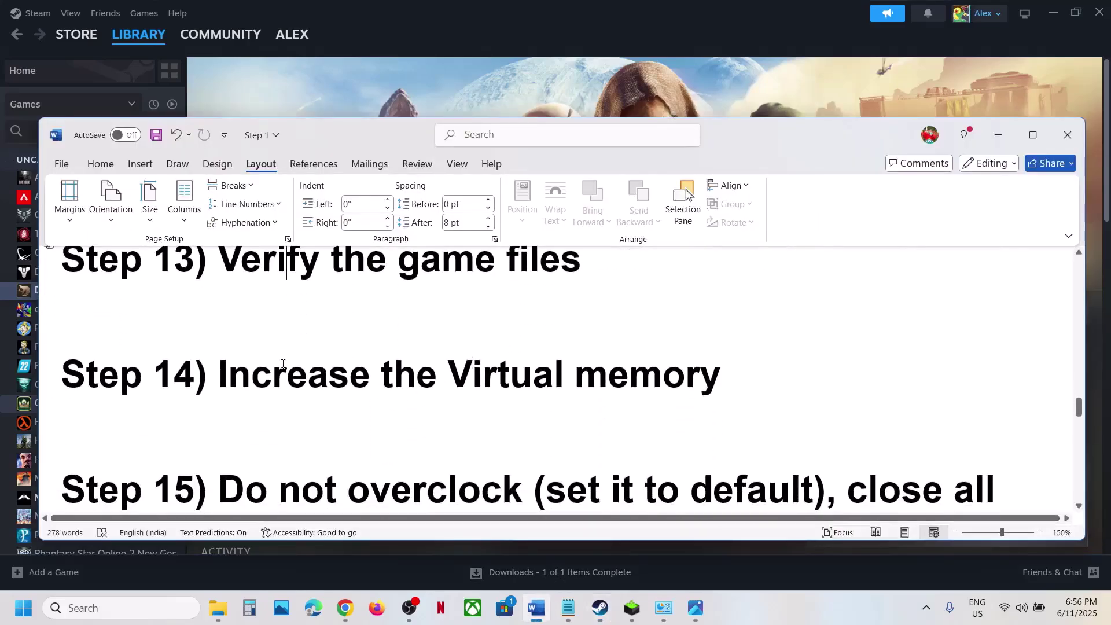
{"action": "left_click_drag", "start_coordinate": [282, 363], "coordinate": [720, 376]}
{"action": "left_click", "coordinate": [585, 102]}
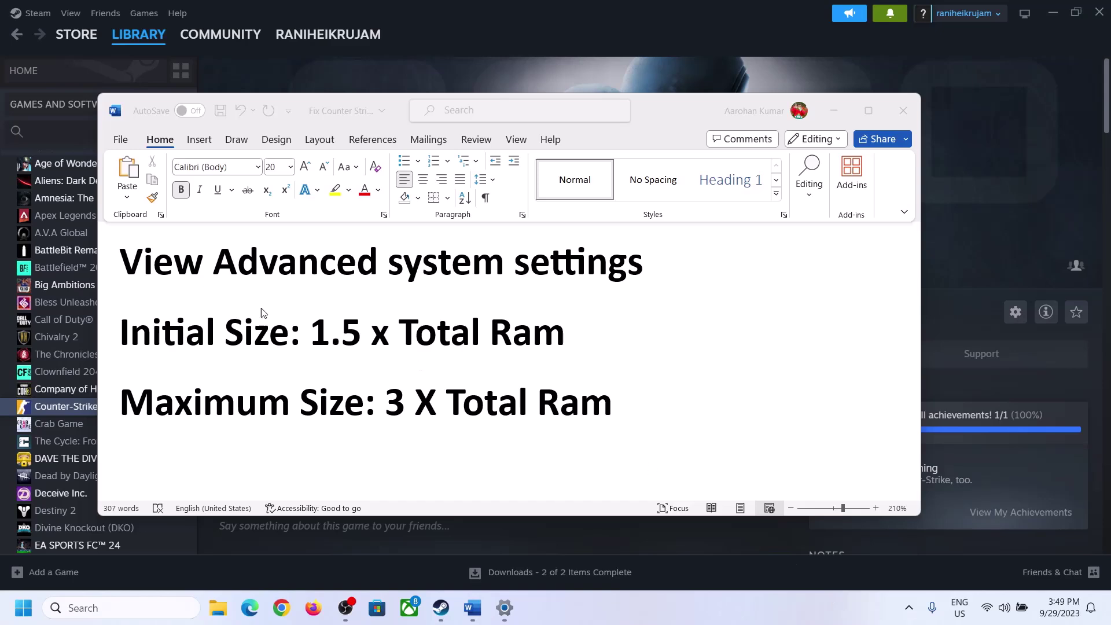
Copy the text "View Advanced system settings" from the document, search Windows for it, and open the matching control panel item
{"action": "left_click", "coordinate": [186, 269]}
{"action": "left_click_drag", "start_coordinate": [186, 269], "coordinate": [607, 280]}
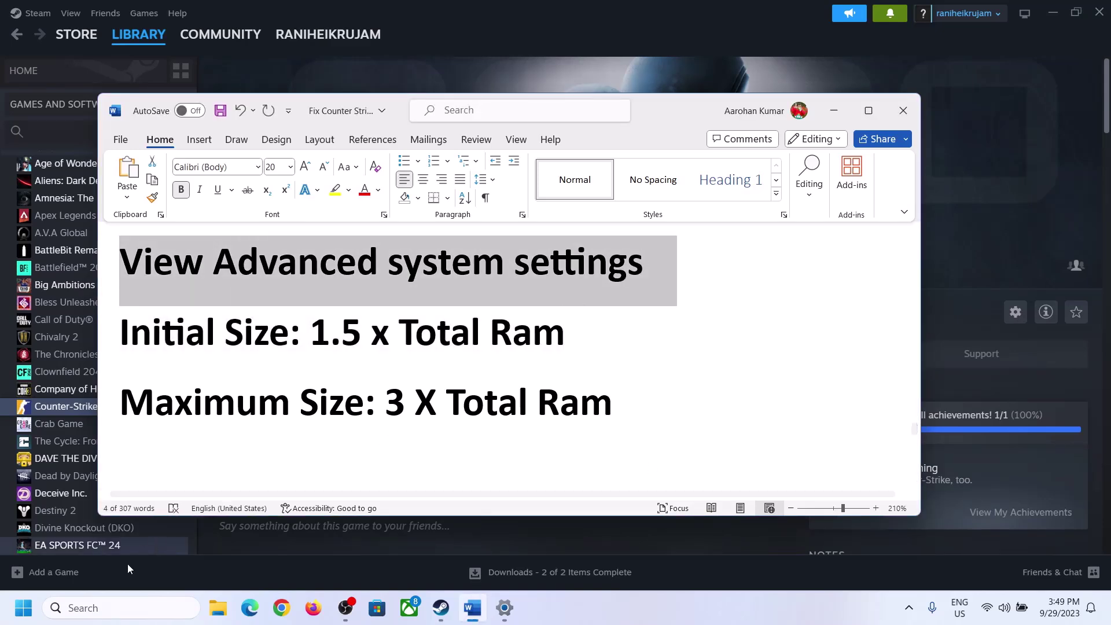
{"action": "left_click", "coordinate": [116, 607]}
{"action": "key", "text": "ctrl+v"}
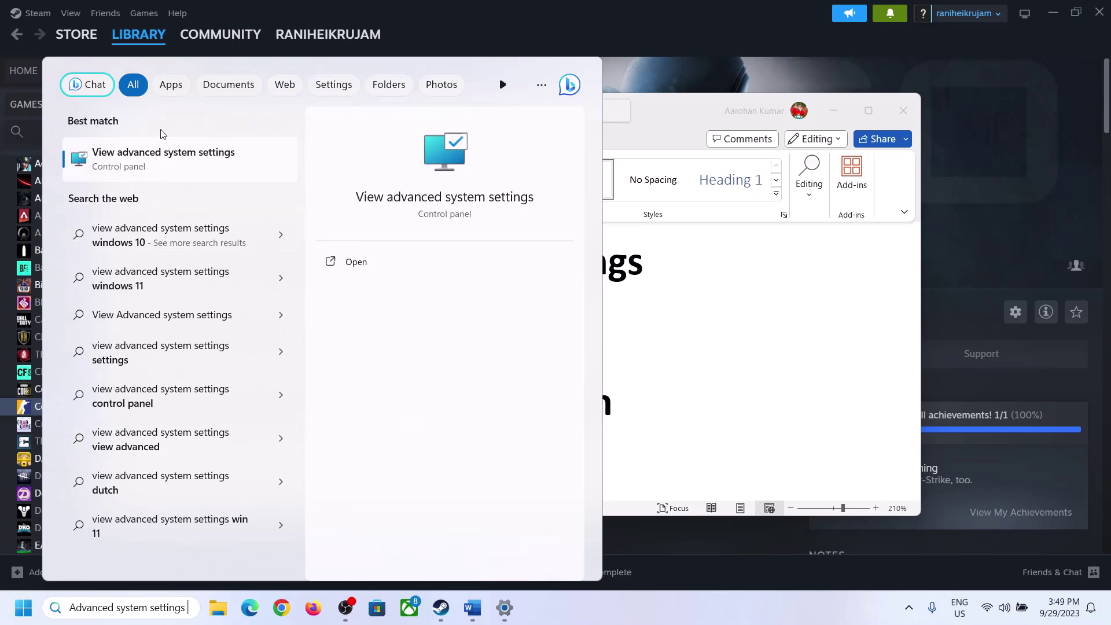
{"action": "left_click", "coordinate": [158, 169]}
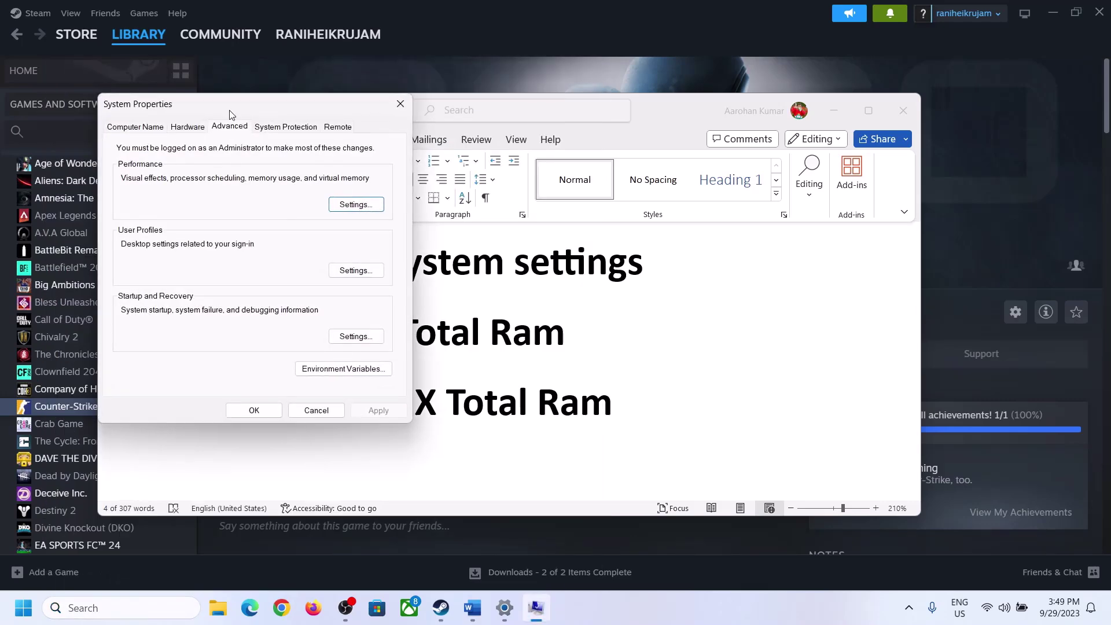
Move the System Properties window aside and open the Virtual Memory settings from the advanced performance options
{"action": "left_click_drag", "start_coordinate": [232, 111], "coordinate": [496, 200]}
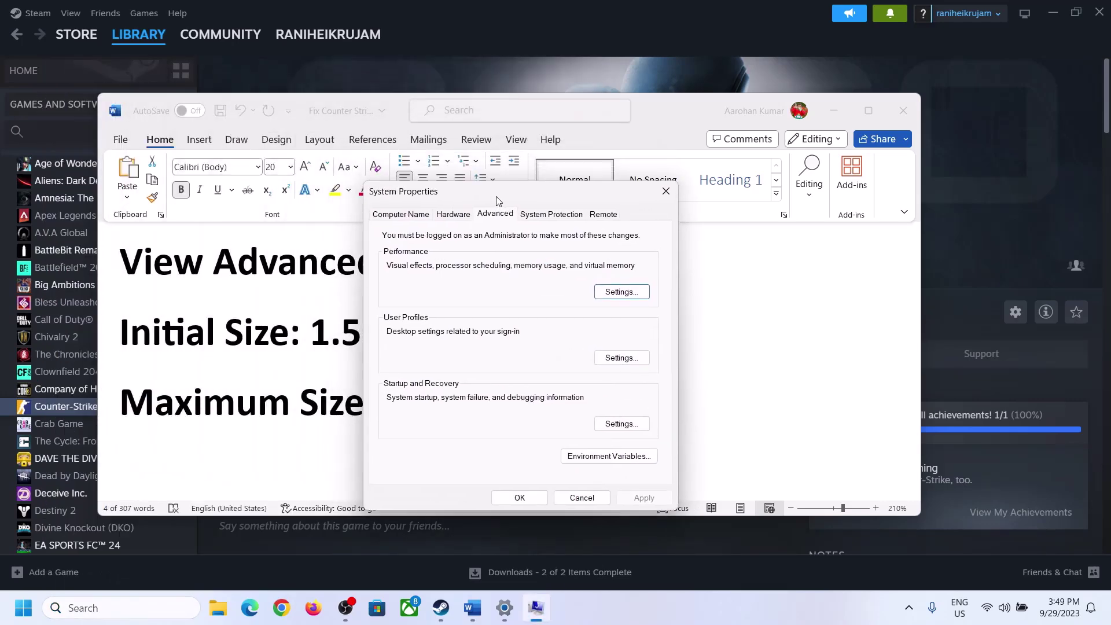
{"action": "left_click", "coordinate": [621, 292]}
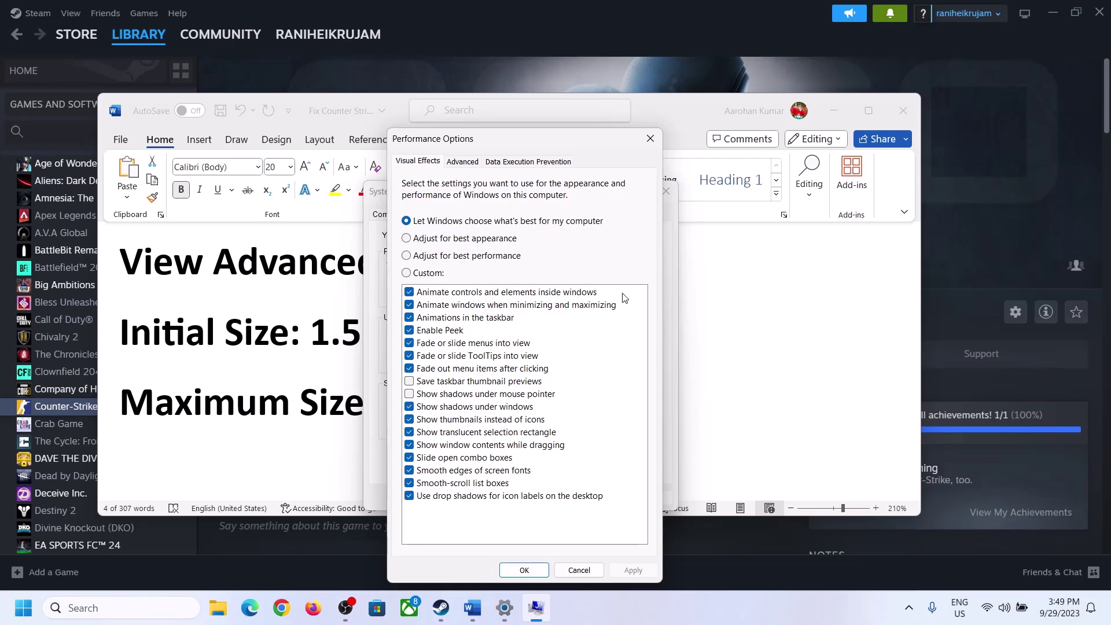
{"action": "left_click", "coordinate": [463, 162]}
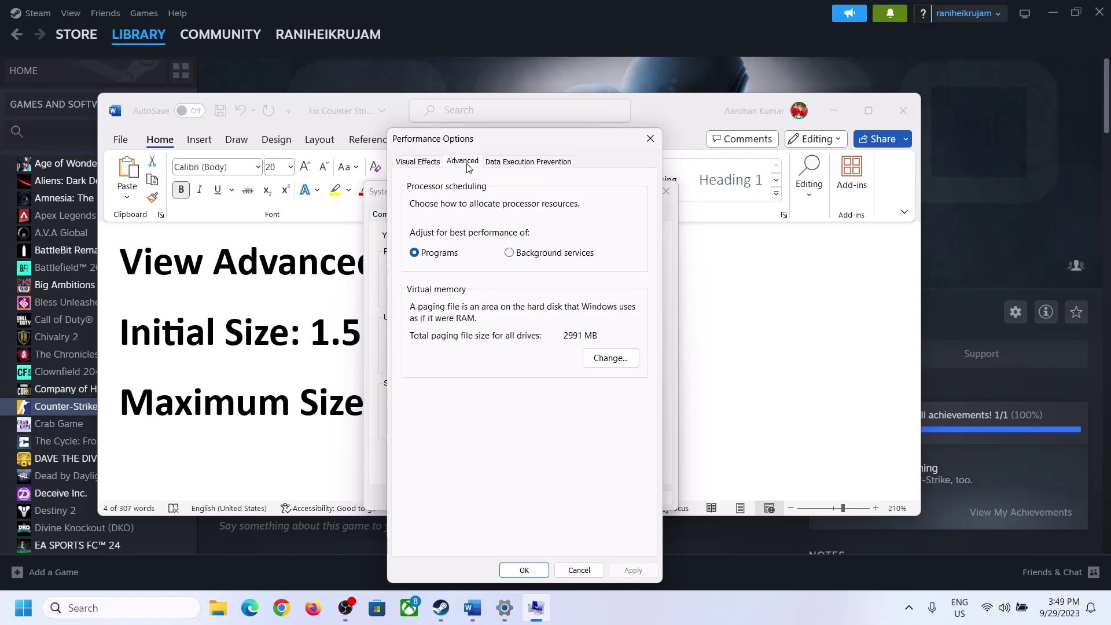
{"action": "left_click", "coordinate": [609, 360]}
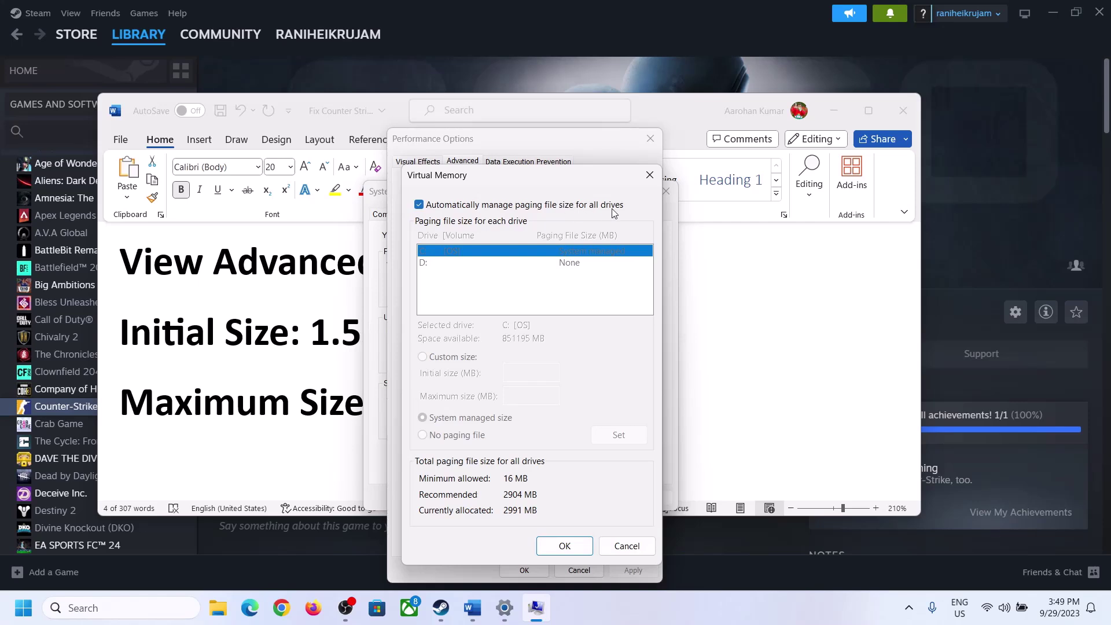
Turn off automatic paging file management for all drives and choose a custom size for drive C:
{"action": "left_click", "coordinate": [419, 205]}
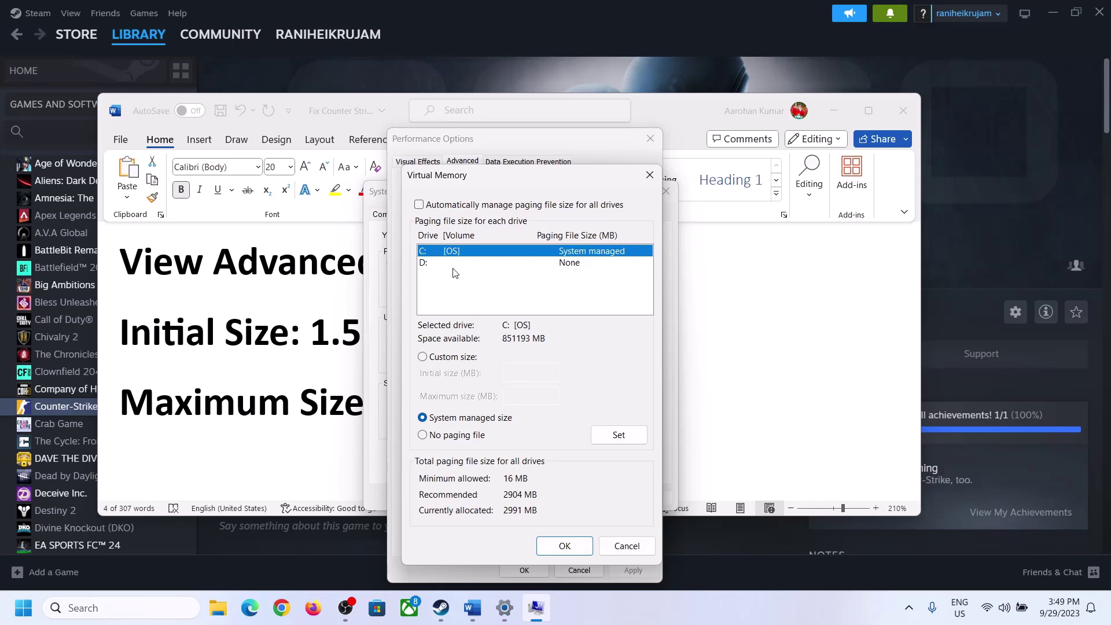
{"action": "left_click", "coordinate": [422, 357]}
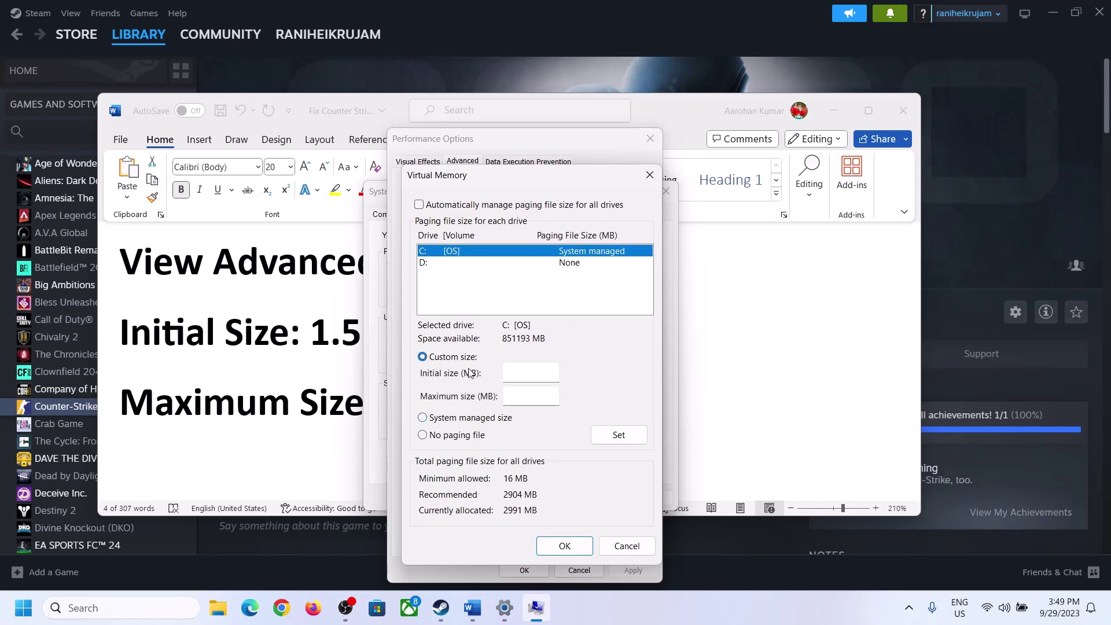
{"action": "left_click", "coordinate": [532, 373]}
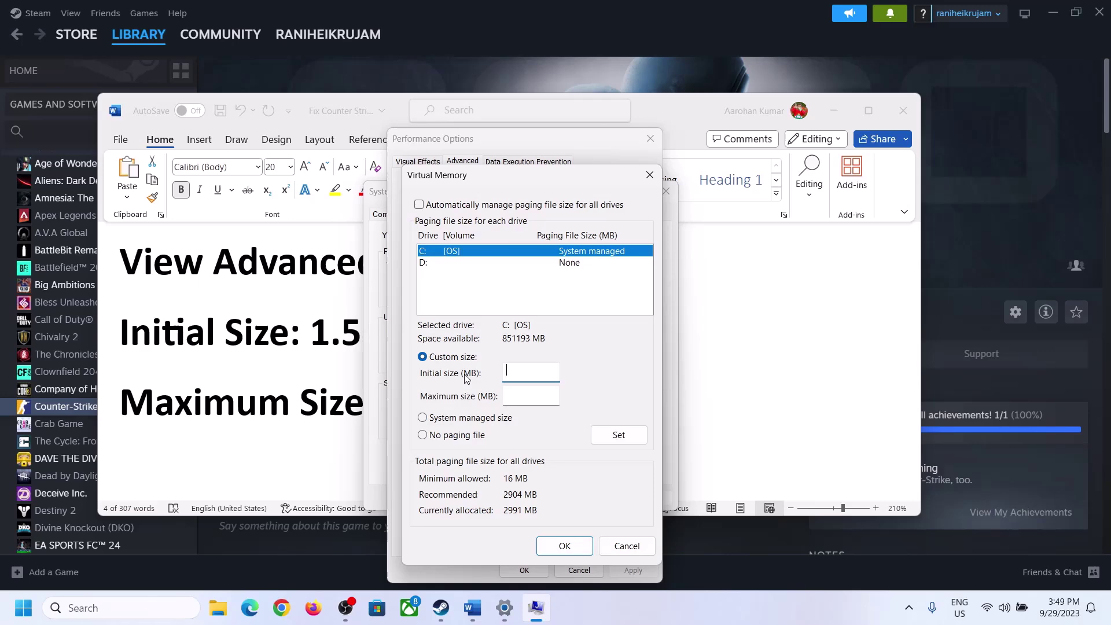
Highlight the "1.5 x Total Ram" initial size rule in Word, and look up the installed RAM on the Windows Settings About page
{"action": "left_click", "coordinate": [300, 345]}
{"action": "left_click_drag", "start_coordinate": [512, 343], "coordinate": [512, 341]}
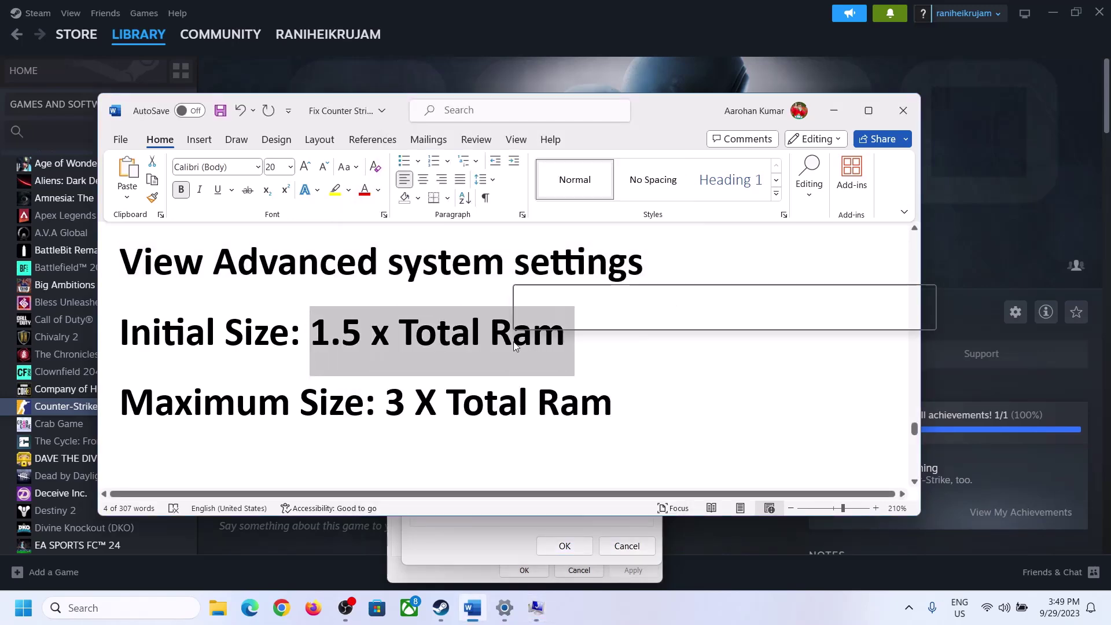
{"action": "left_click", "coordinate": [505, 608]}
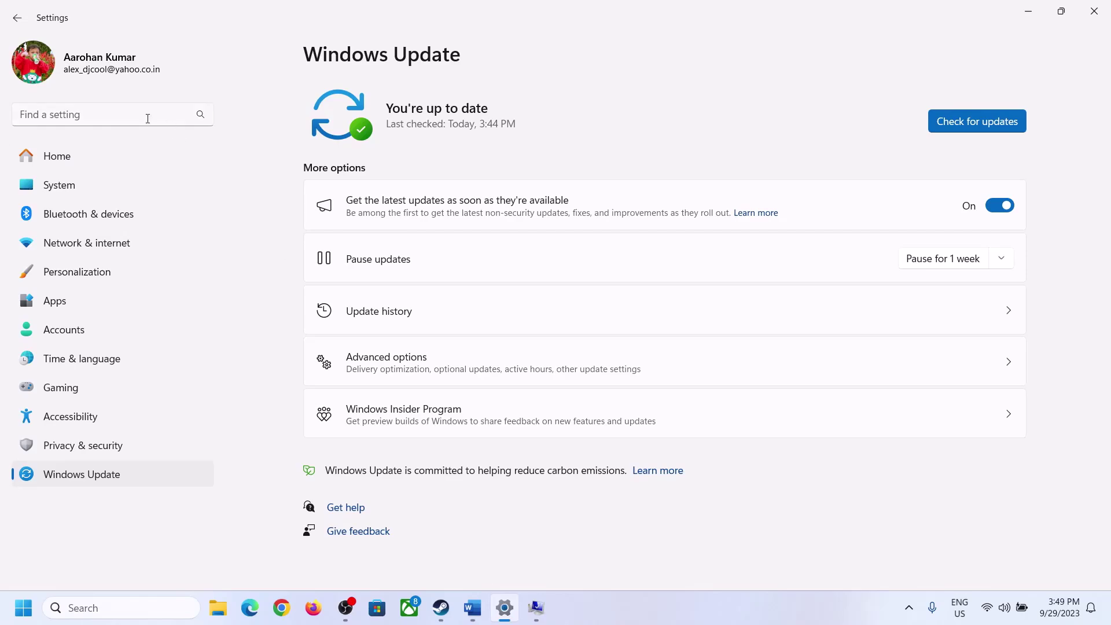
{"action": "left_click", "coordinate": [50, 190]}
{"action": "scroll", "coordinate": [353, 293], "scroll_direction": "down", "scroll_amount": 10}
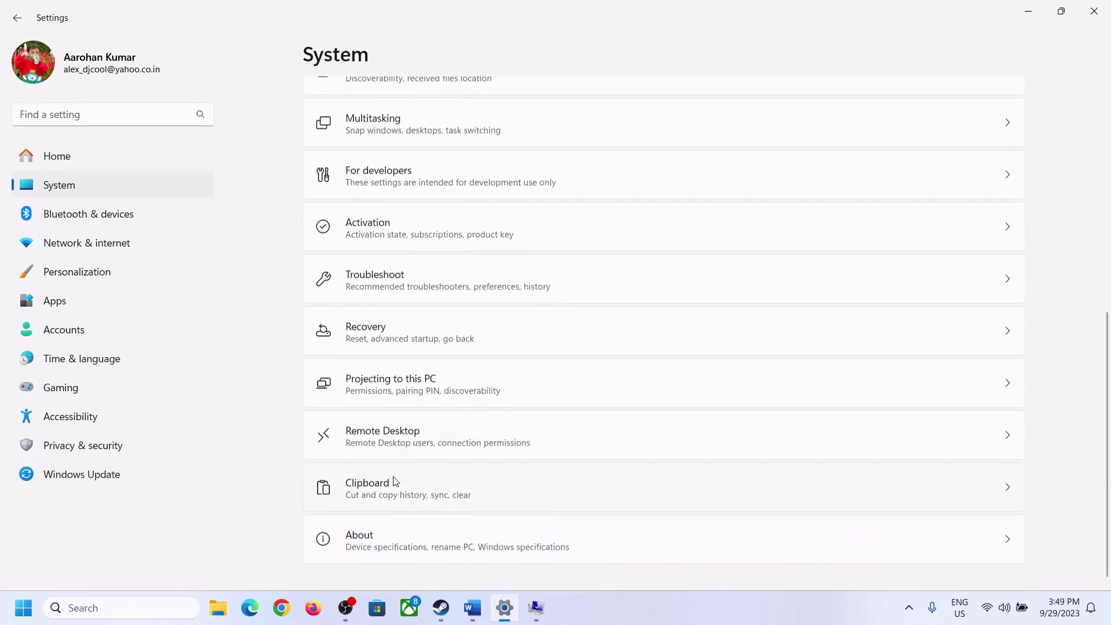
{"action": "left_click", "coordinate": [365, 549]}
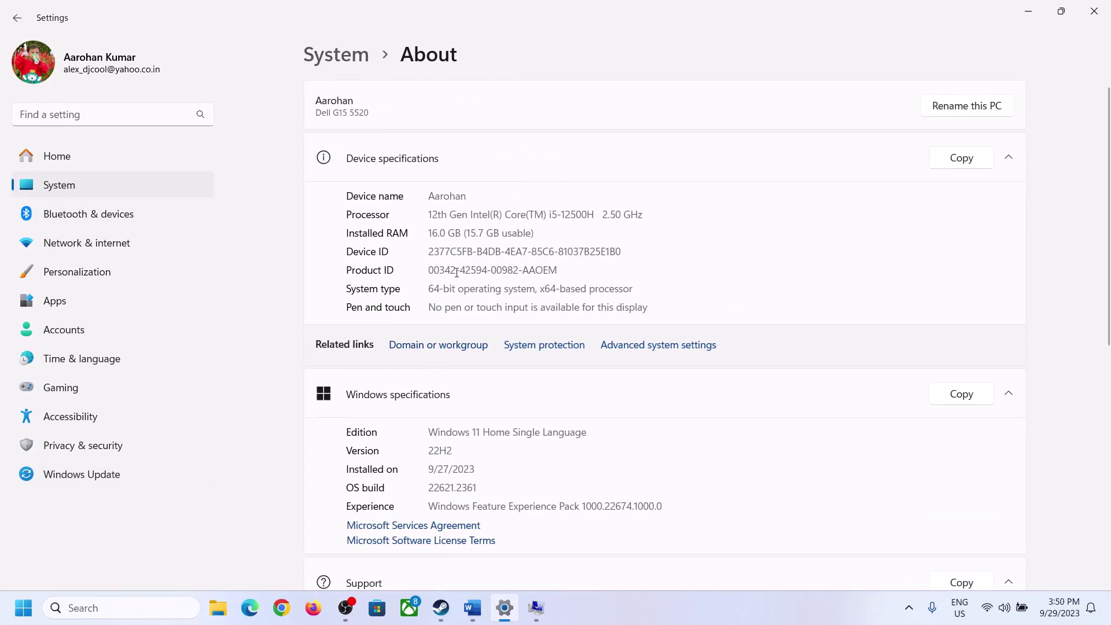
{"action": "left_click_drag", "start_coordinate": [436, 233], "coordinate": [423, 236]}
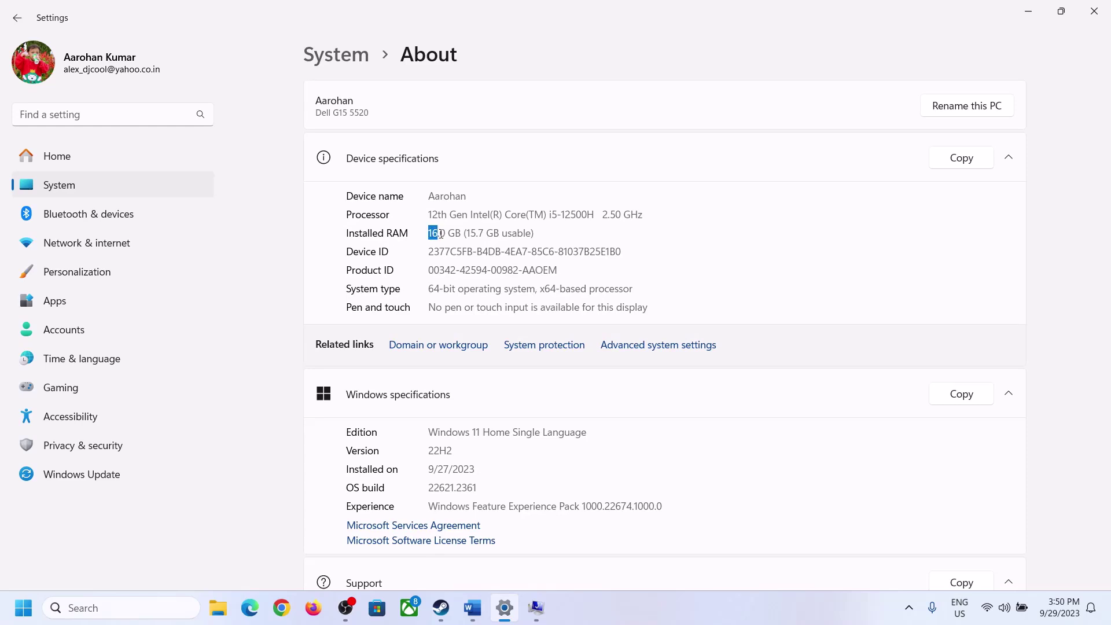
{"action": "left_click", "coordinate": [447, 235]}
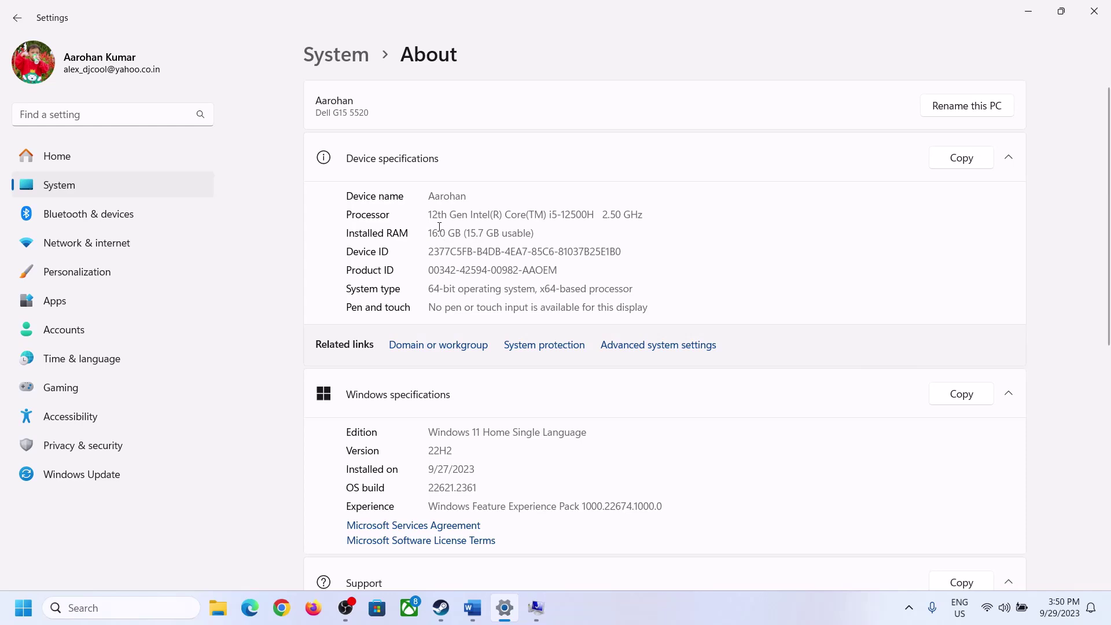
{"action": "left_click_drag", "start_coordinate": [439, 227], "coordinate": [423, 227]}
Bring back the Virtual Memory dialog, run calc to open Calculator, and place it beside the dialog
{"action": "left_click", "coordinate": [536, 608]}
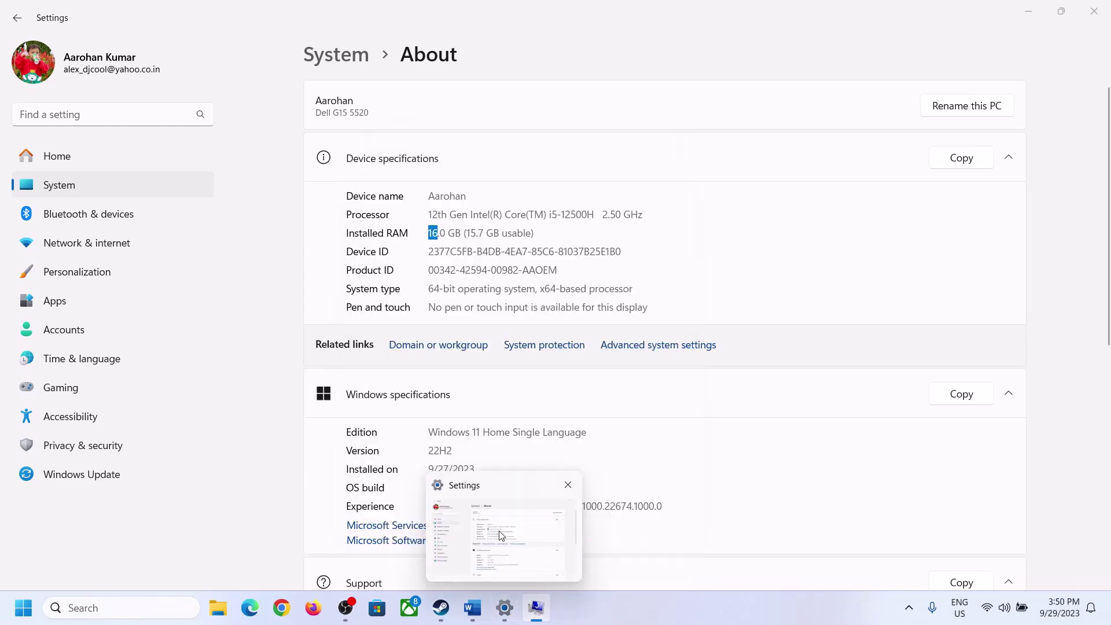
{"action": "key", "text": "super+r"}
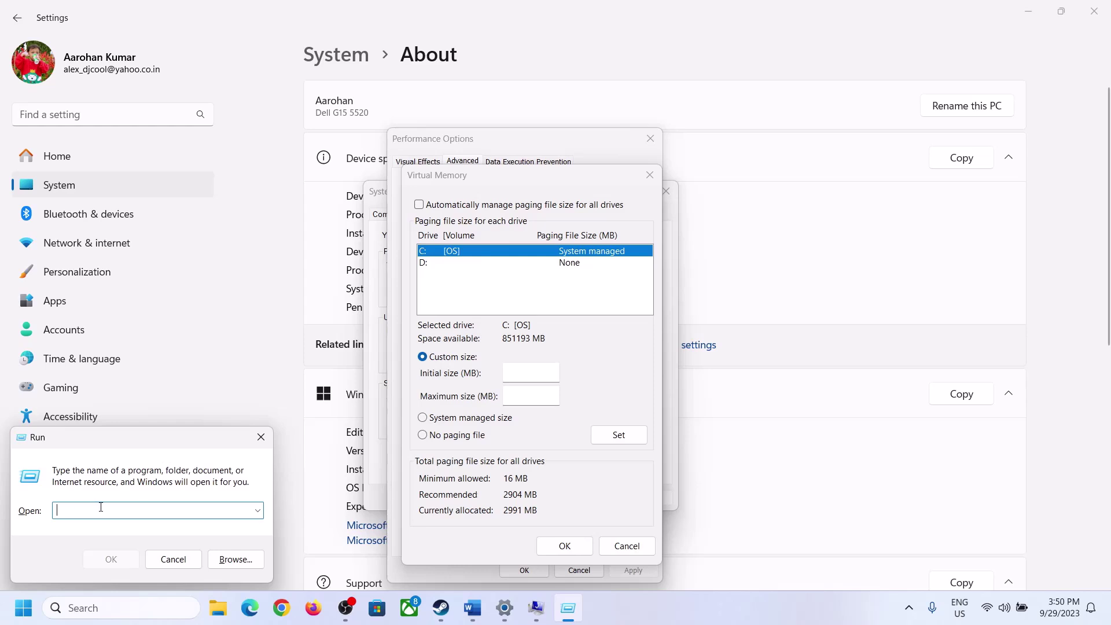
{"action": "type", "text": "calc"}
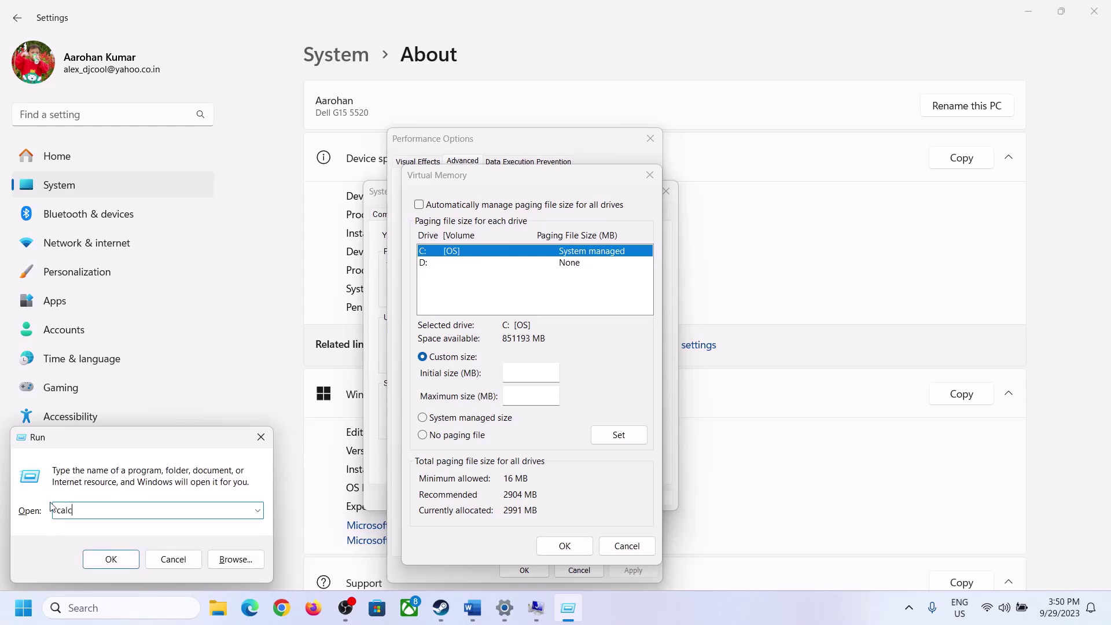
{"action": "key", "text": "Return"}
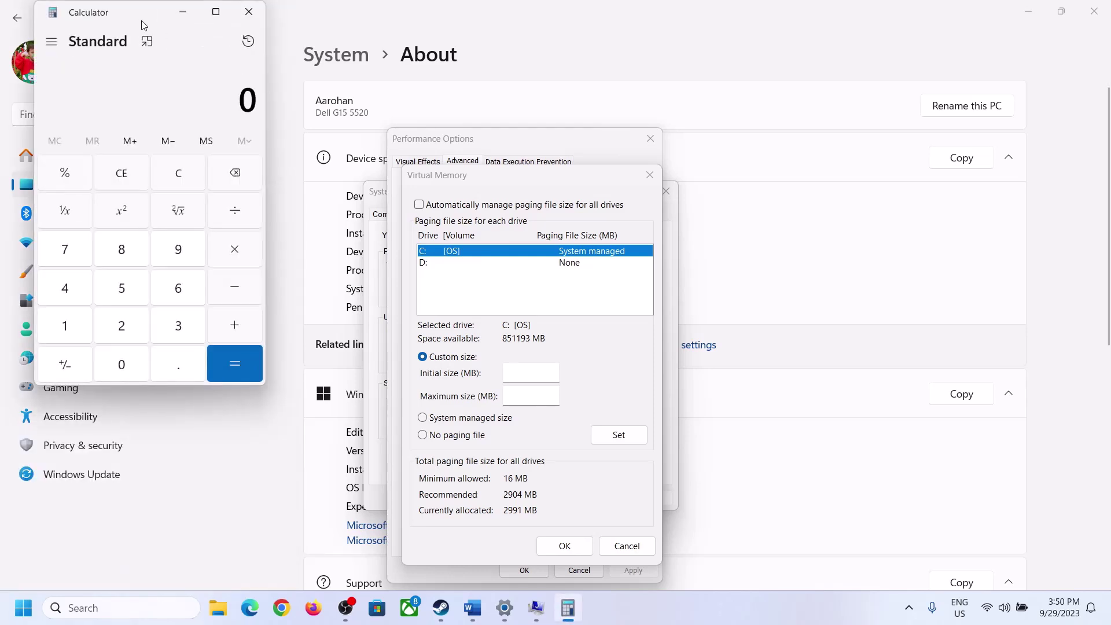
{"action": "left_click_drag", "start_coordinate": [141, 20], "coordinate": [813, 190]}
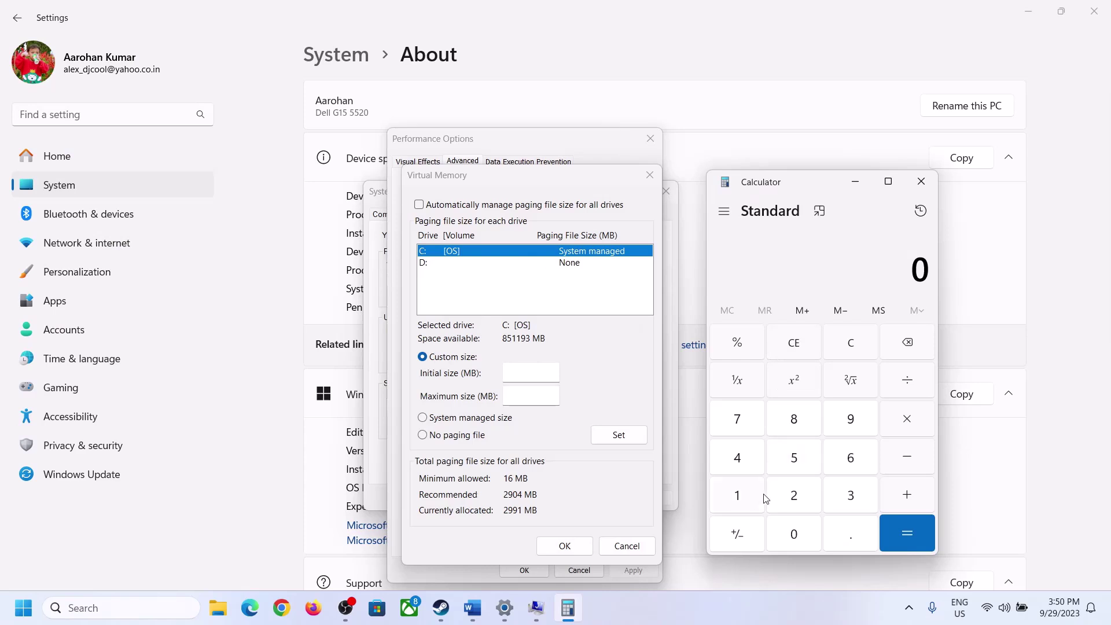
Check the initial size rule in the Word document and multiply 16 by 1024 in Calculator
{"action": "left_click", "coordinate": [473, 608]}
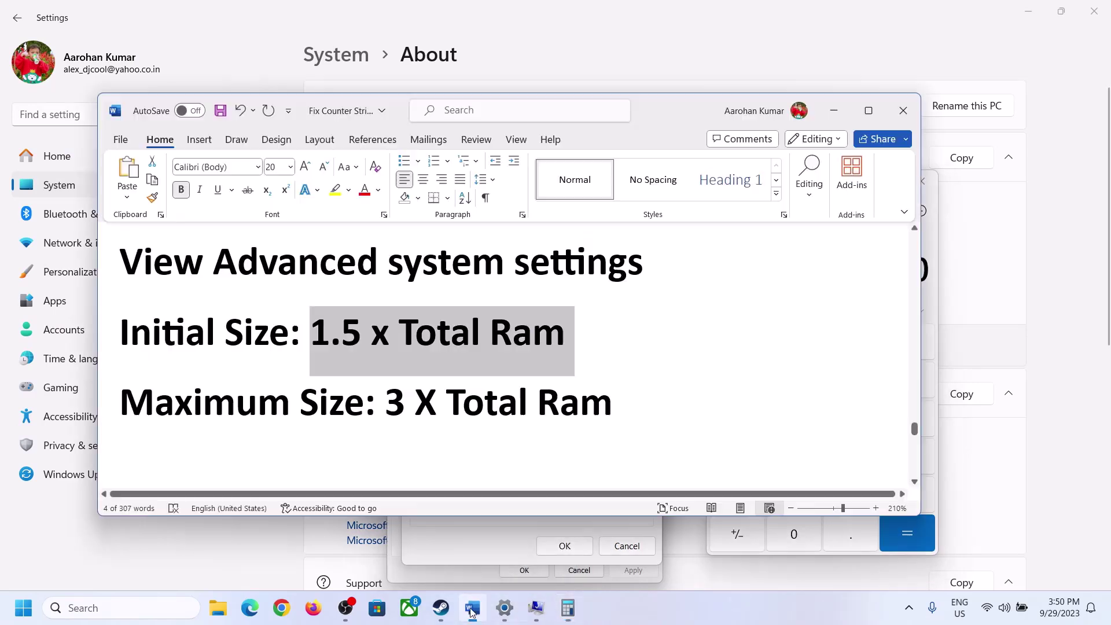
{"action": "left_click", "coordinate": [568, 607]}
{"action": "left_click", "coordinate": [740, 499]}
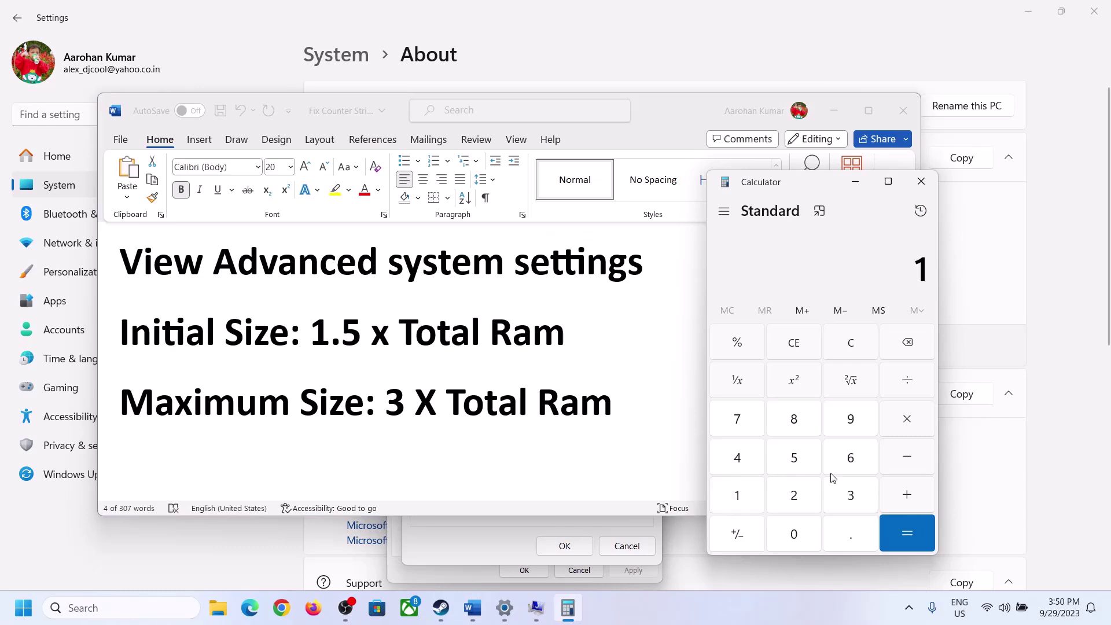
{"action": "left_click", "coordinate": [847, 462]}
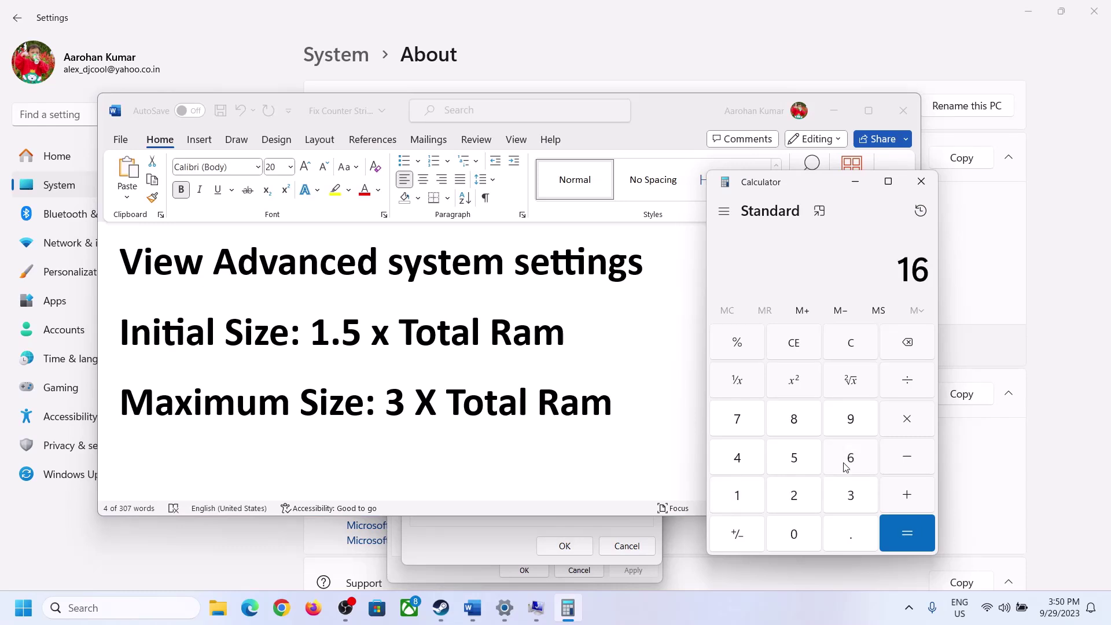
{"action": "left_click", "coordinate": [853, 352]}
{"action": "left_click", "coordinate": [745, 496]}
{"action": "left_click", "coordinate": [840, 463]}
{"action": "left_click", "coordinate": [907, 427]}
{"action": "left_click", "coordinate": [736, 501]}
{"action": "left_click", "coordinate": [795, 536]}
{"action": "left_click", "coordinate": [793, 495]}
{"action": "left_click", "coordinate": [738, 458]}
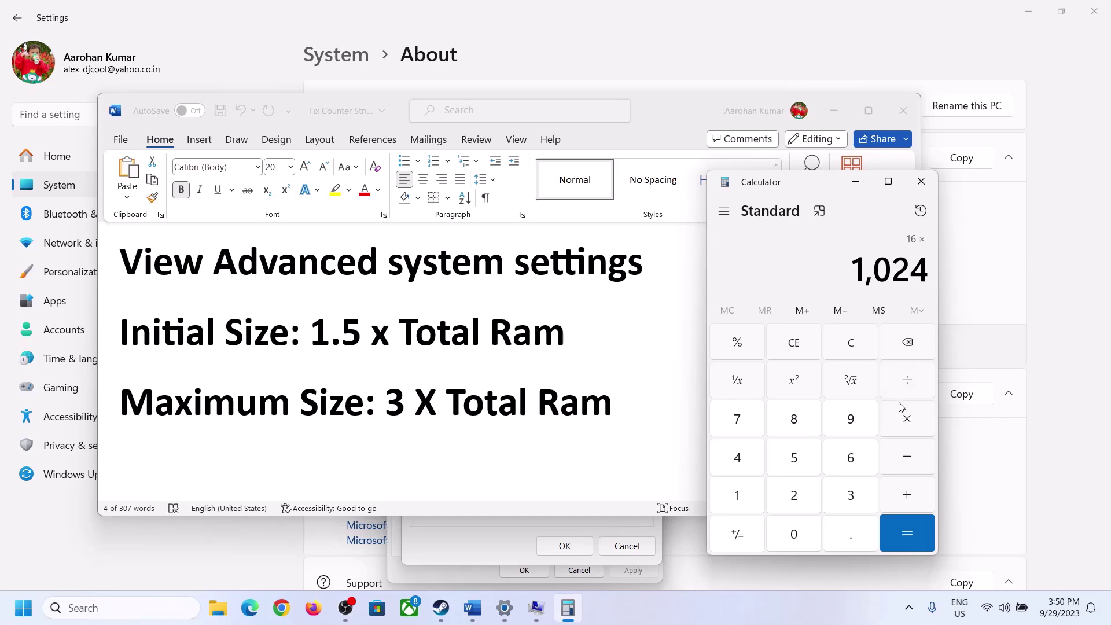
{"action": "left_click", "coordinate": [906, 533]}
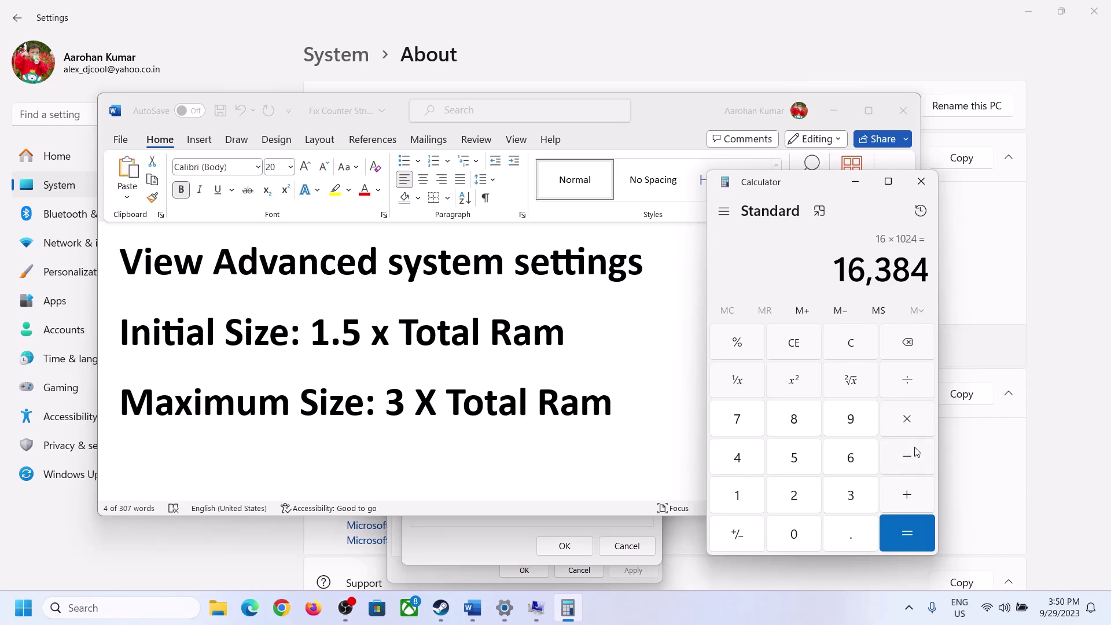
Multiply the RAM size in megabytes by 1.5 in Calculator to get the initial paging file size
{"action": "left_click", "coordinate": [907, 419]}
{"action": "left_click", "coordinate": [736, 495]}
{"action": "left_click", "coordinate": [847, 535]}
{"action": "left_click", "coordinate": [794, 458]}
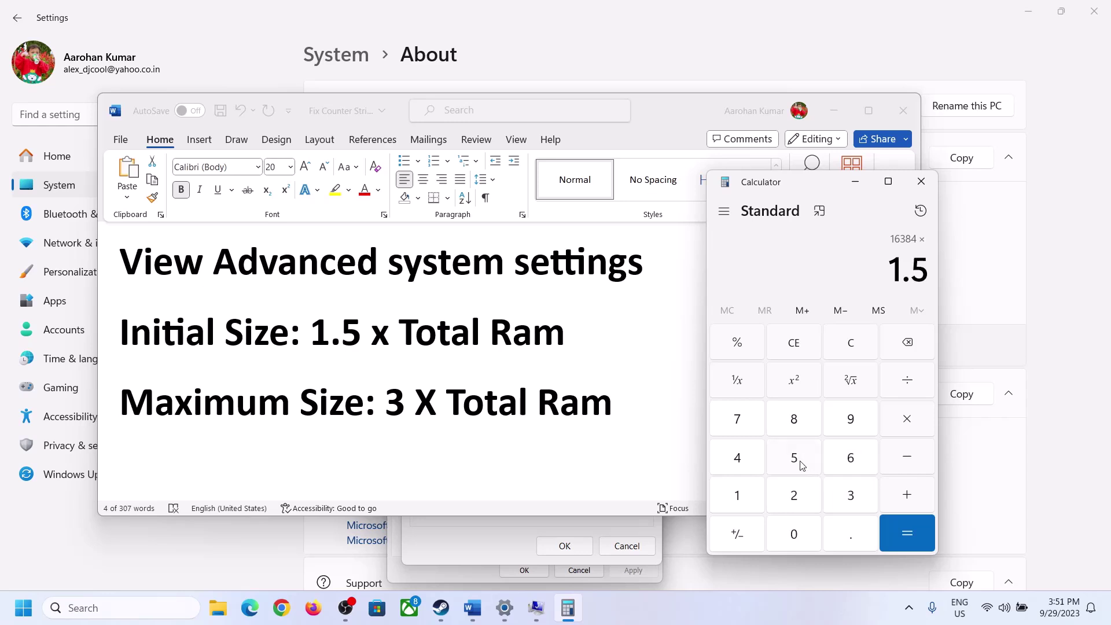
{"action": "left_click", "coordinate": [905, 530]}
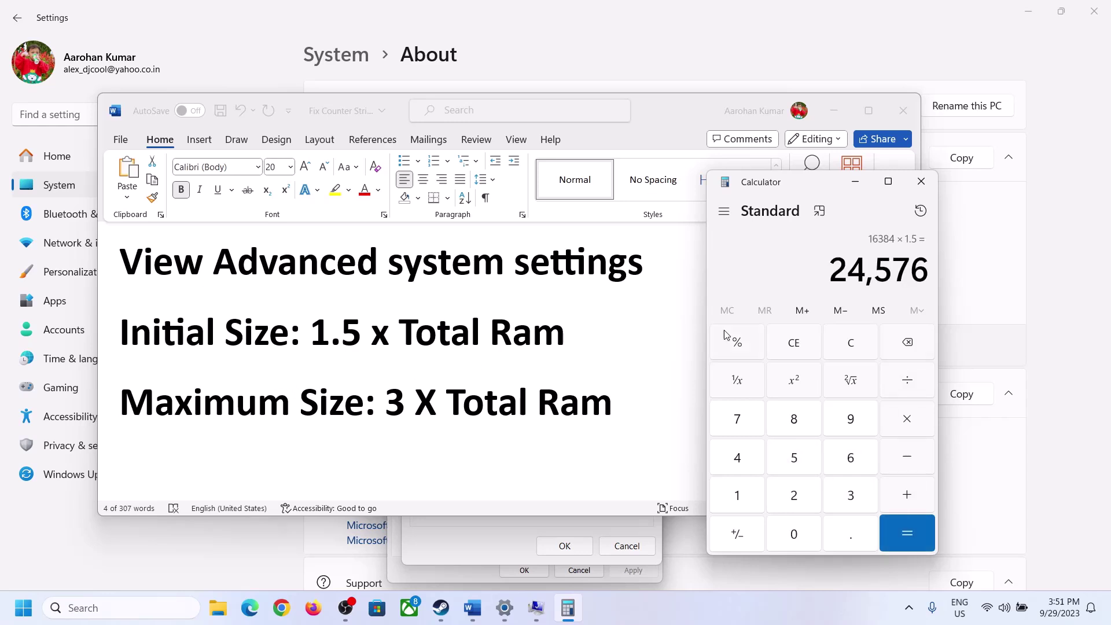
Set the custom initial paging file size for drive C: to 24576 MB in the Virtual Memory dialog
{"action": "left_click", "coordinate": [512, 521]}
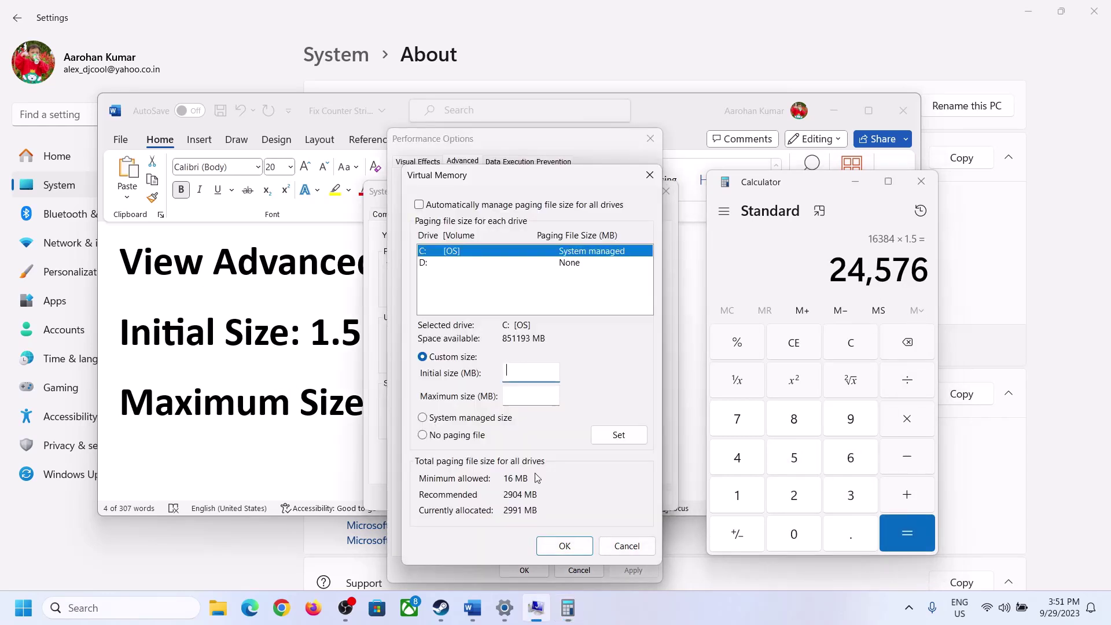
{"action": "left_click", "coordinate": [523, 372]}
{"action": "type", "text": "24576"}
{"action": "left_click", "coordinate": [556, 395]}
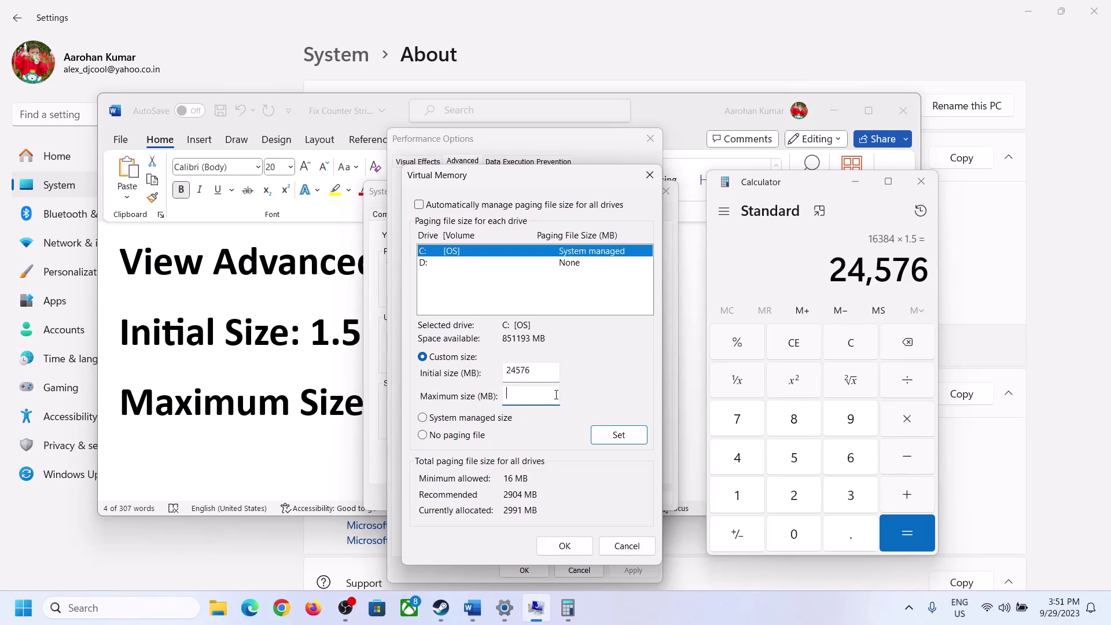
Clear Calculator, recheck the installed RAM in Windows Settings, and multiply 16 by 1024 again
{"action": "left_click", "coordinate": [319, 409]}
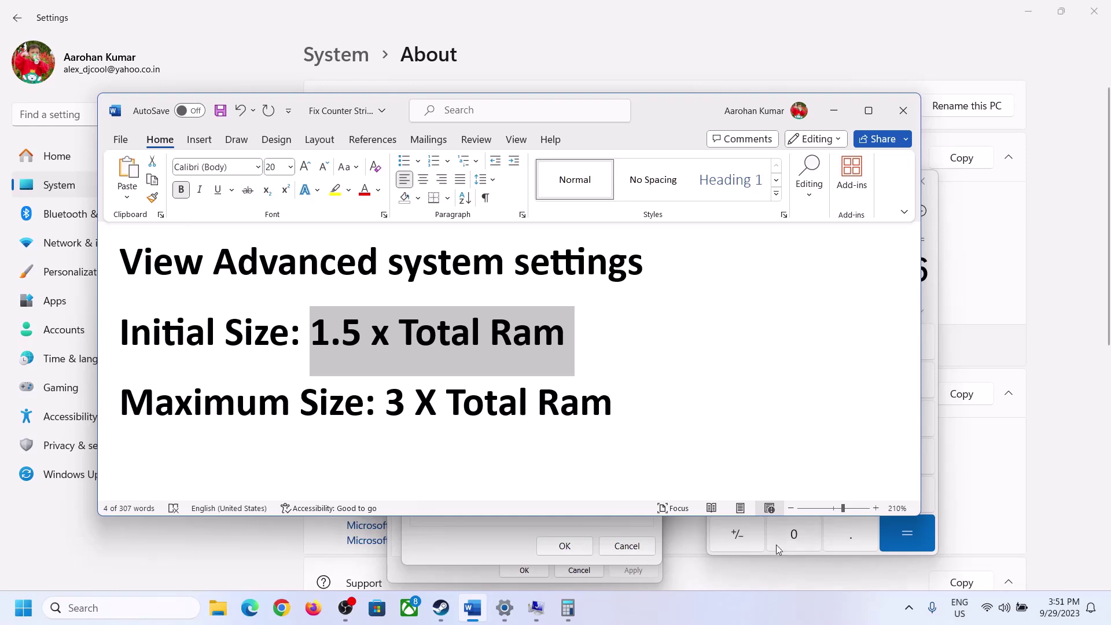
{"action": "left_click", "coordinate": [935, 304]}
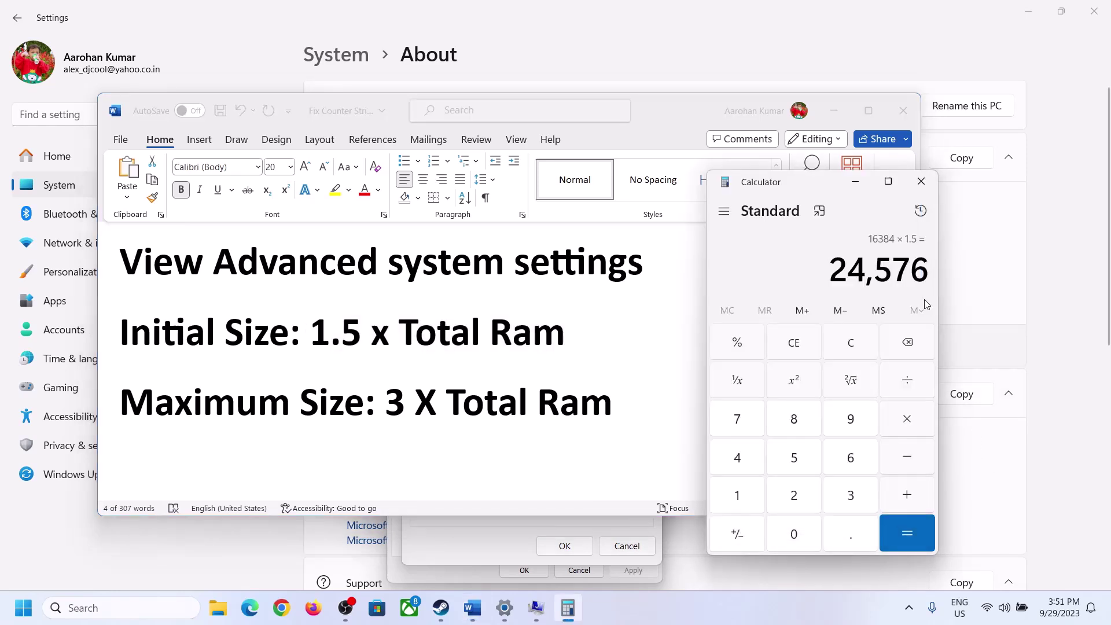
{"action": "left_click", "coordinate": [850, 342]}
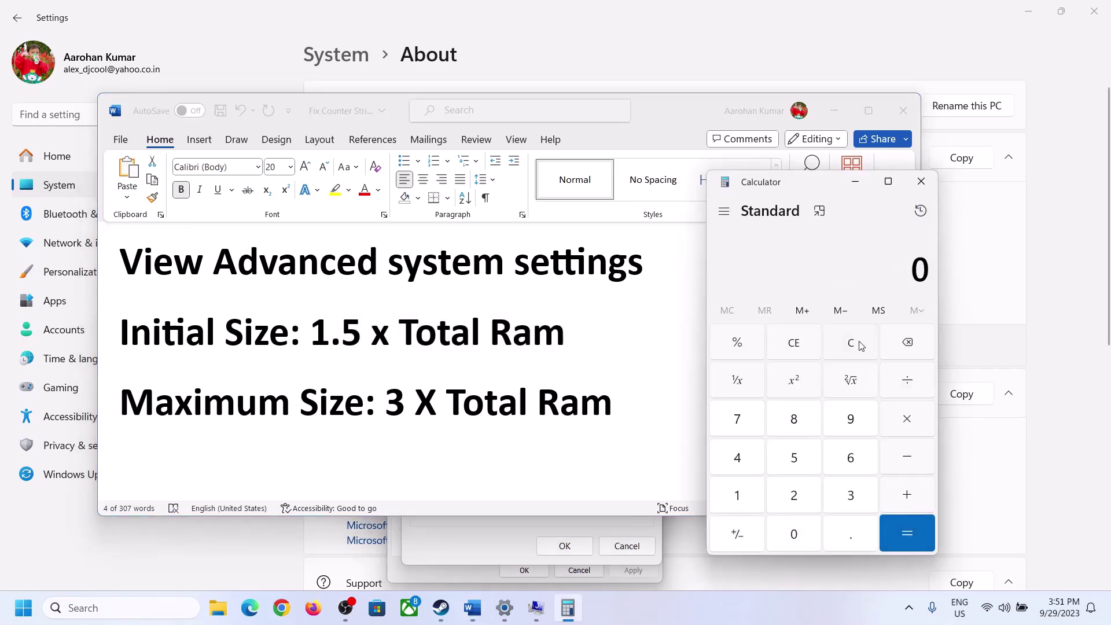
{"action": "left_click", "coordinate": [504, 607]}
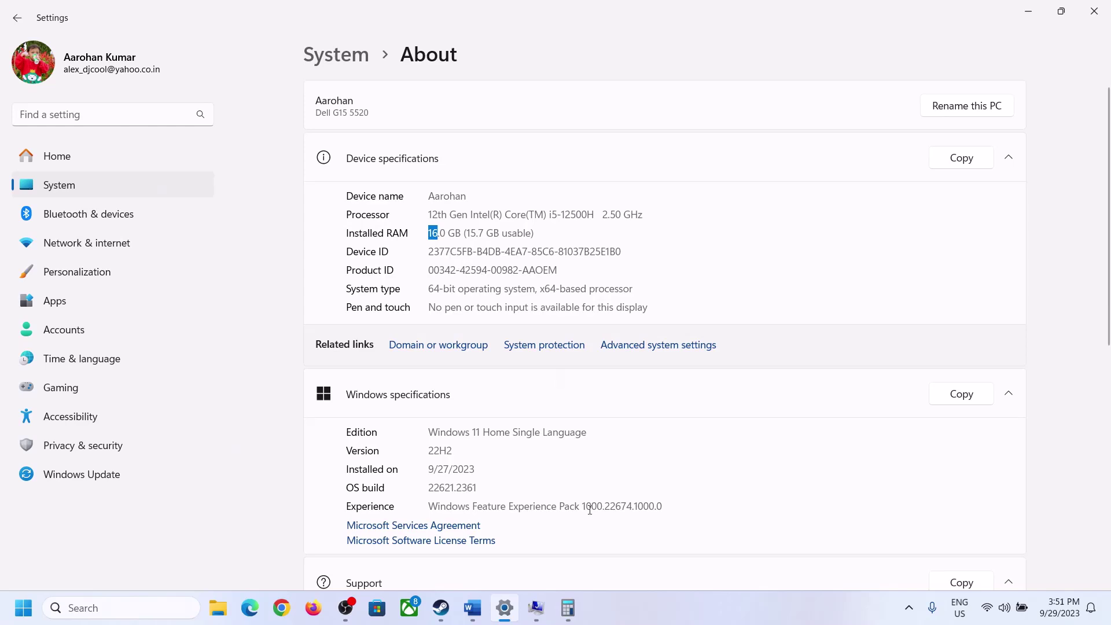
{"action": "left_click", "coordinate": [567, 607]}
{"action": "left_click", "coordinate": [749, 492]}
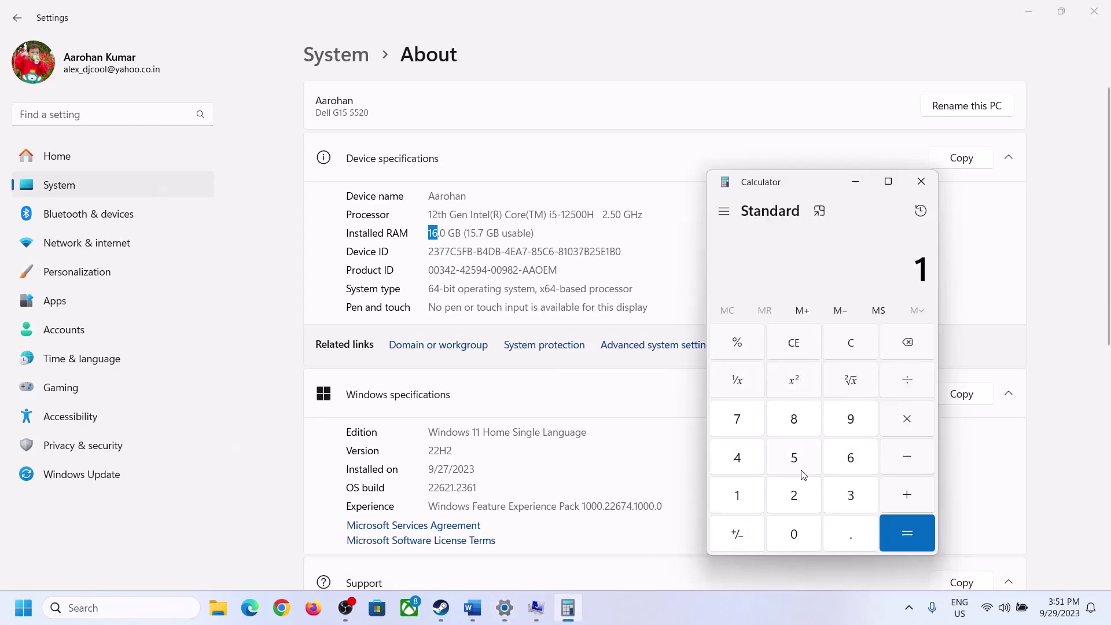
{"action": "left_click", "coordinate": [859, 450]}
{"action": "left_click", "coordinate": [904, 422]}
{"action": "left_click", "coordinate": [745, 489]}
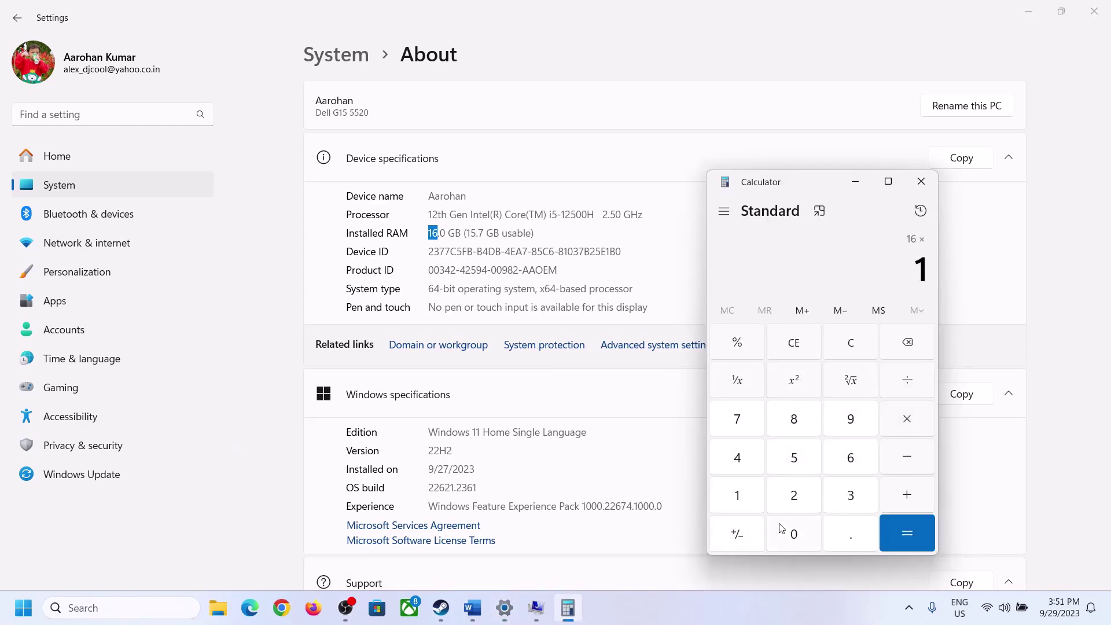
{"action": "left_click", "coordinate": [781, 528]}
{"action": "left_click", "coordinate": [788, 491]}
{"action": "left_click", "coordinate": [741, 461]}
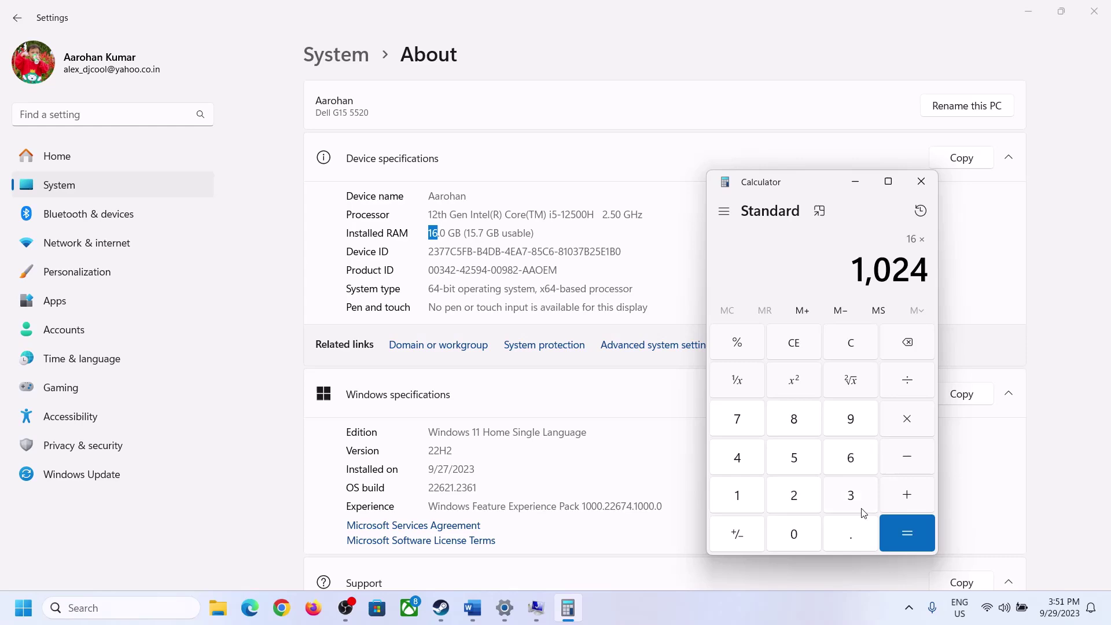
{"action": "left_click", "coordinate": [899, 545]}
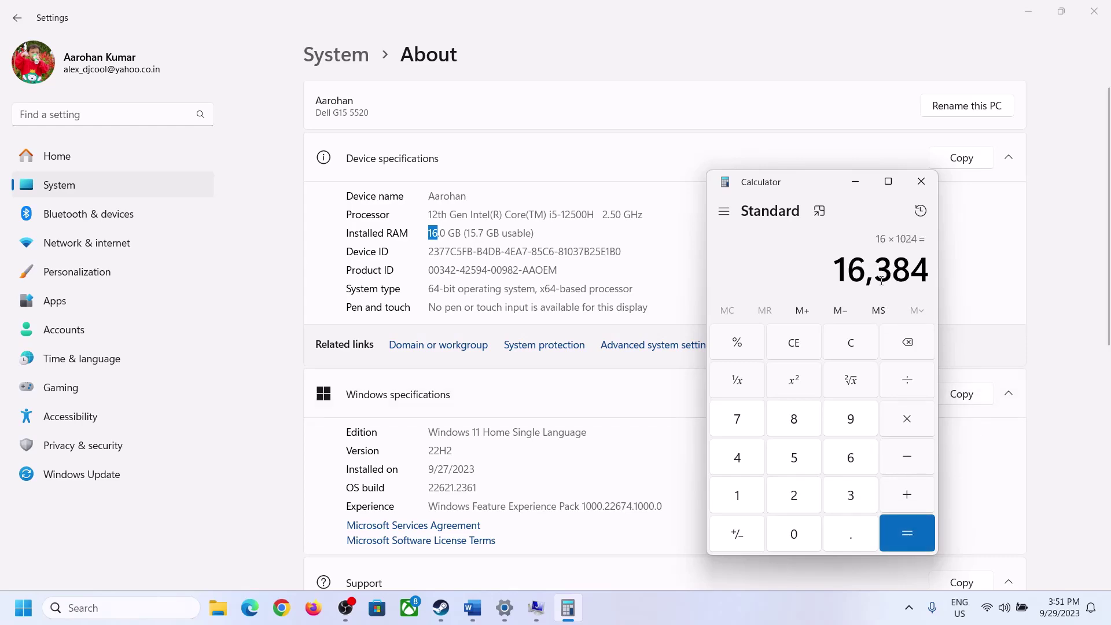
Check the maximum size rule in the Word document and multiply the RAM size in megabytes by 3 in Calculator
{"action": "left_click", "coordinate": [472, 607]}
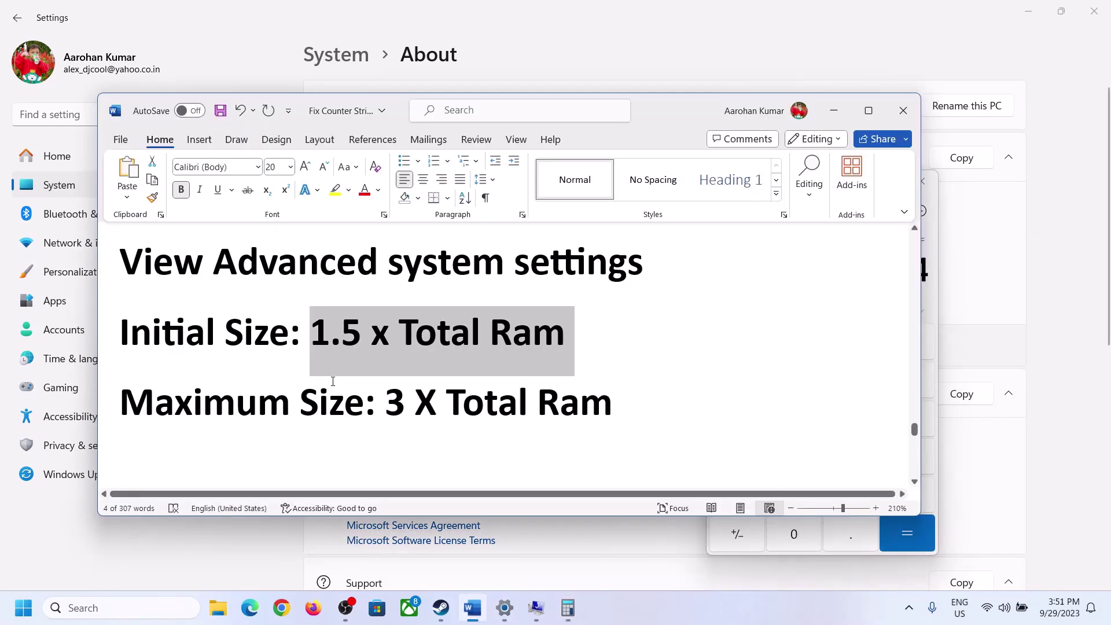
{"action": "left_click", "coordinate": [567, 608]}
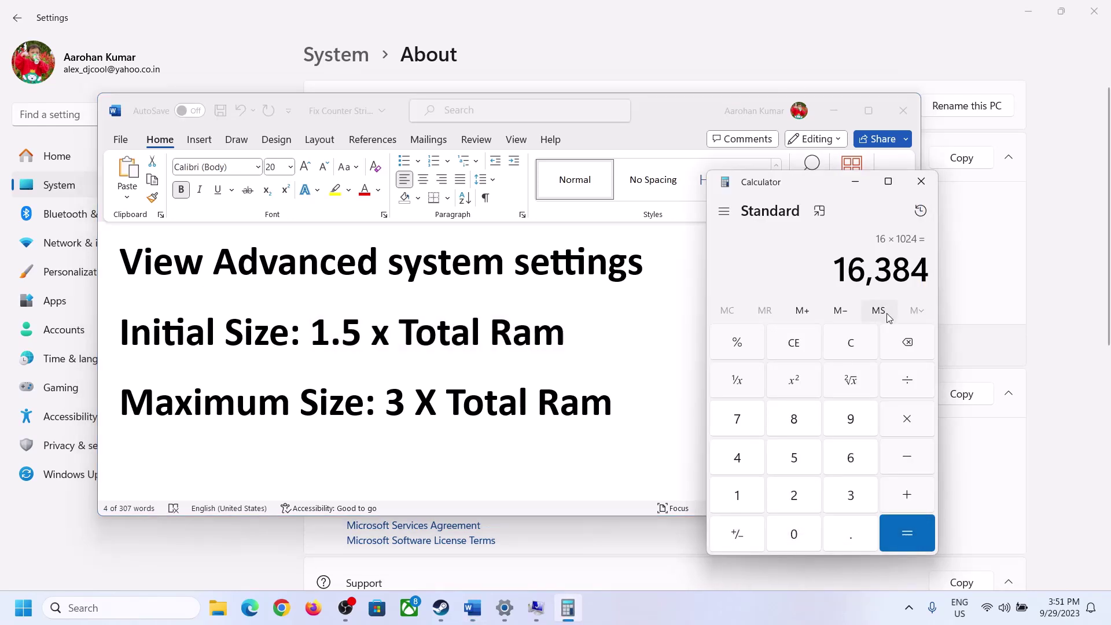
{"action": "left_click", "coordinate": [907, 422]}
{"action": "left_click", "coordinate": [832, 497]}
{"action": "left_click", "coordinate": [920, 533]}
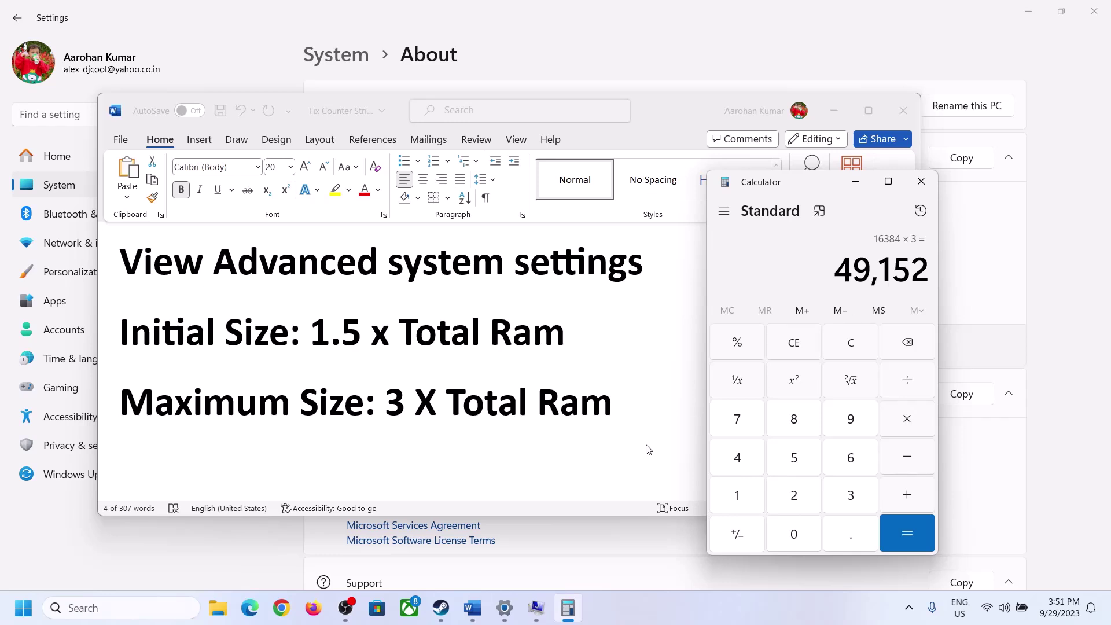
Set the custom maximum paging file size for drive C: to 49152 MB and assign the custom size to the drive
{"action": "left_click", "coordinate": [536, 607]}
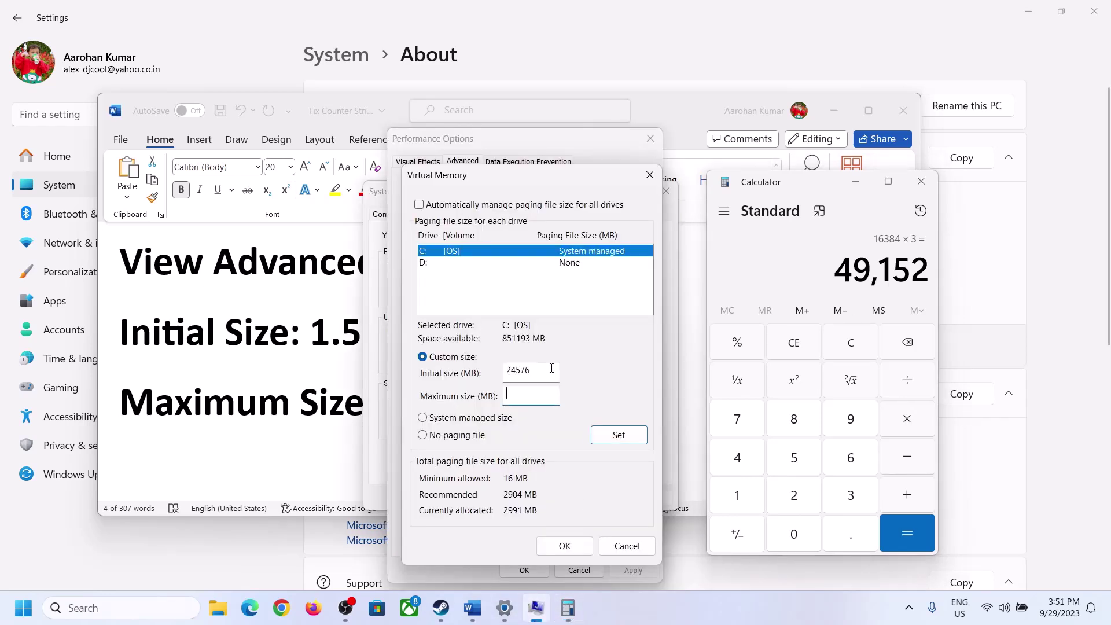
{"action": "type", "text": "49152"}
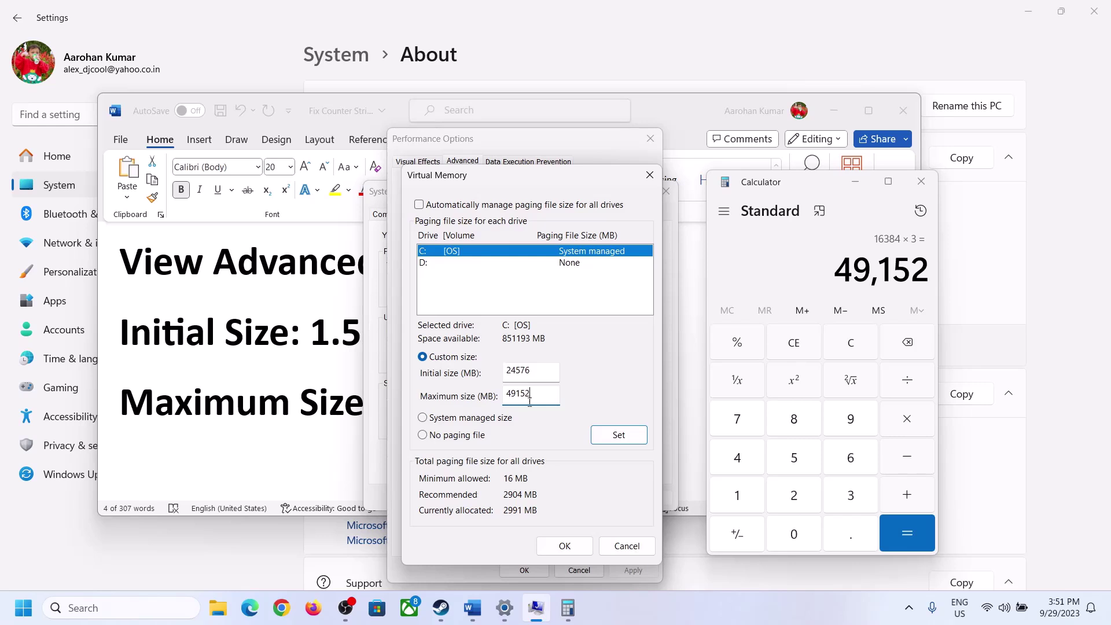
{"action": "left_click", "coordinate": [618, 435]}
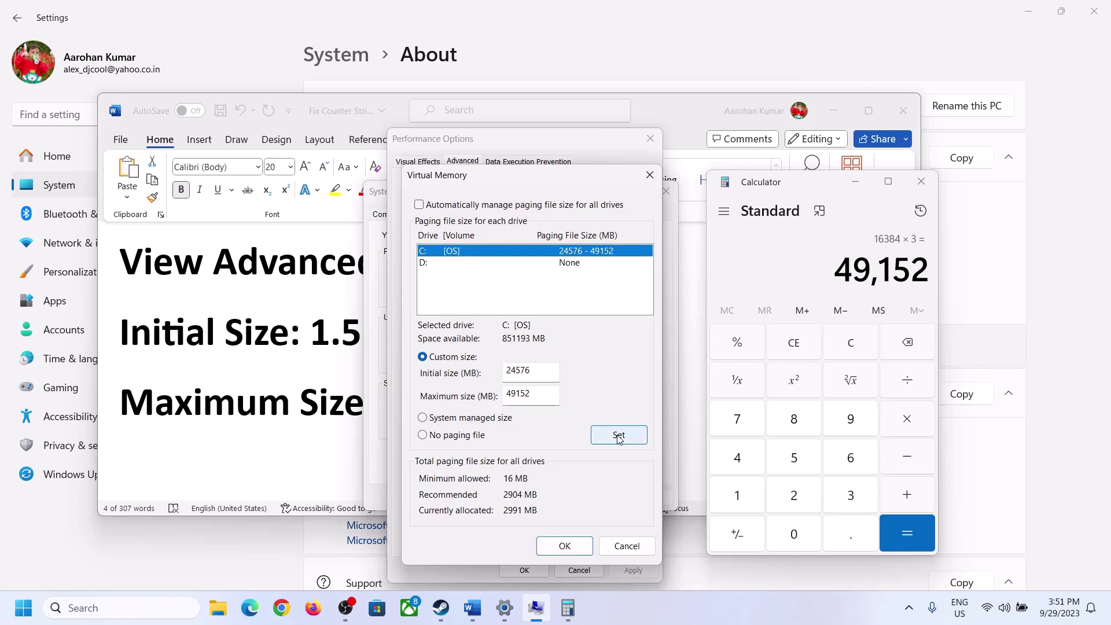
Confirm the virtual memory change, acknowledge the restart notice, and accept the Performance Options and System Properties dialogs
{"action": "left_click", "coordinate": [565, 545]}
{"action": "left_click", "coordinate": [670, 355]}
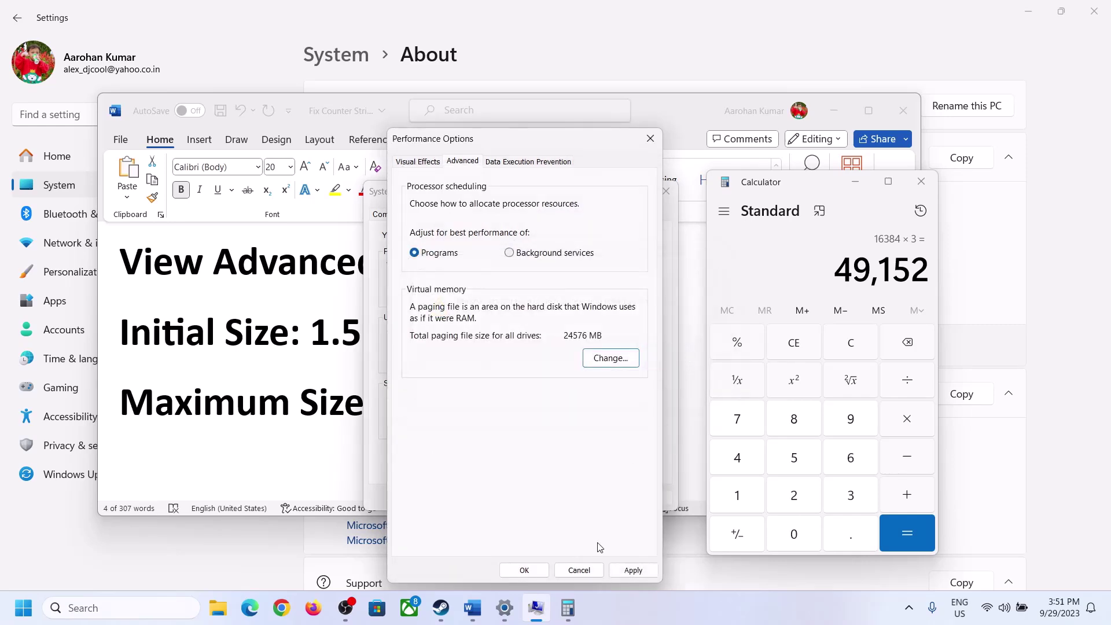
{"action": "left_click", "coordinate": [524, 570]}
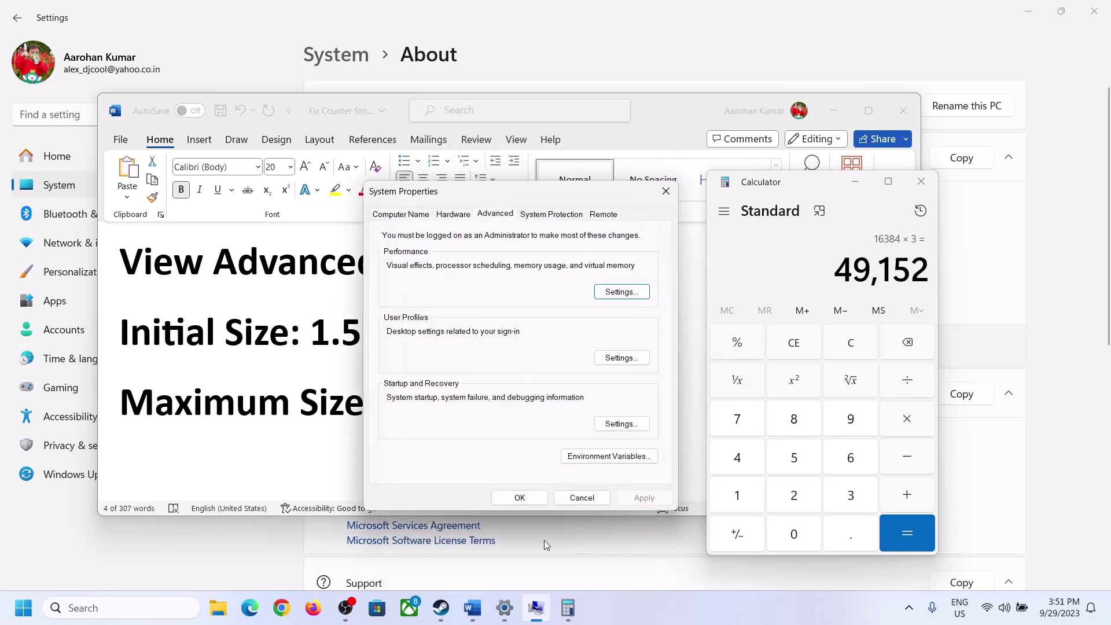
{"action": "left_click", "coordinate": [527, 496]}
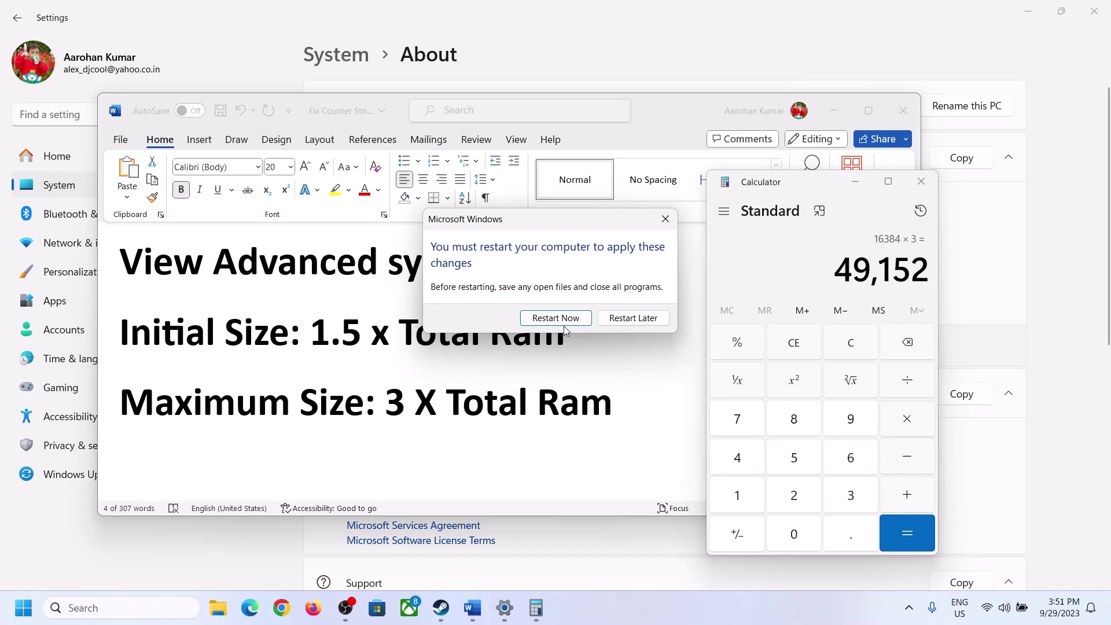